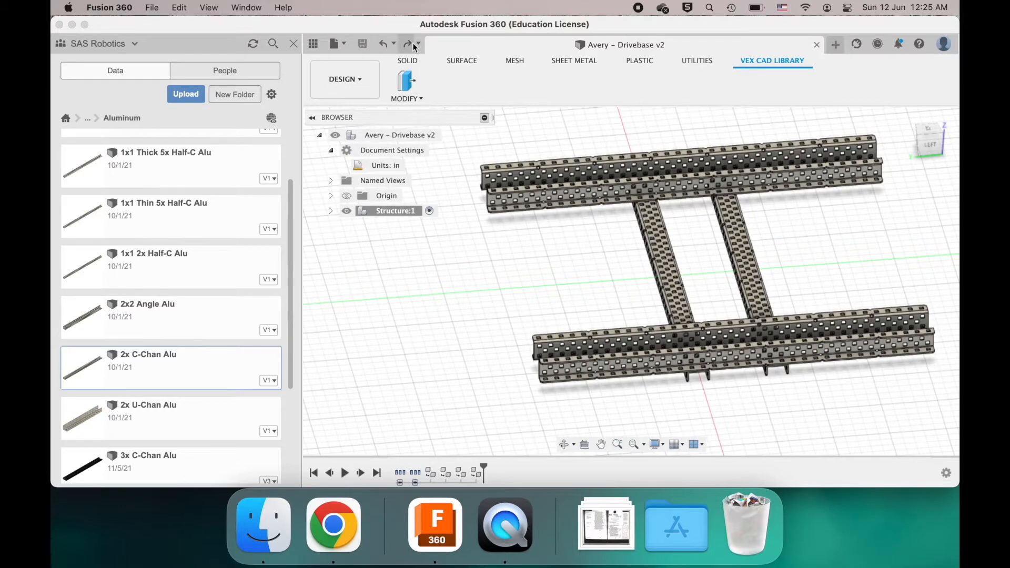
- Activate the top-level assembly and create a new internal component named Wheel Module in it
click(408, 61)
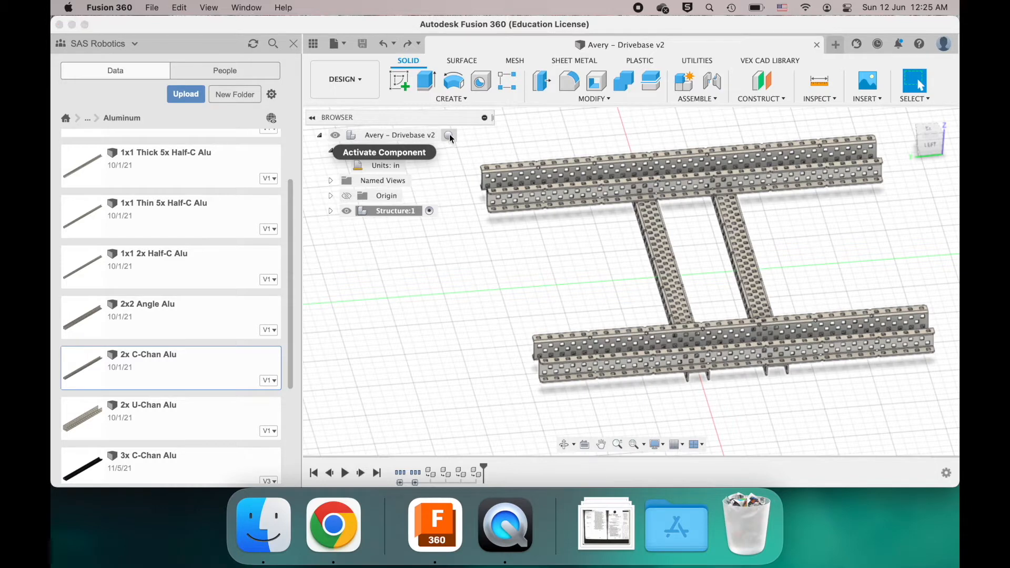
click(449, 136)
click(448, 99)
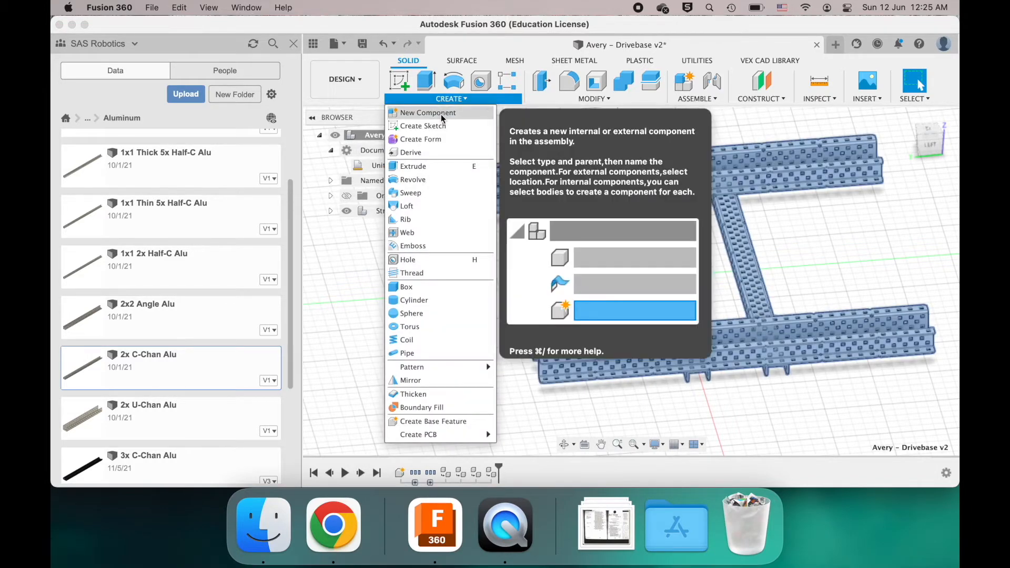
click(423, 113)
double_click(776, 251)
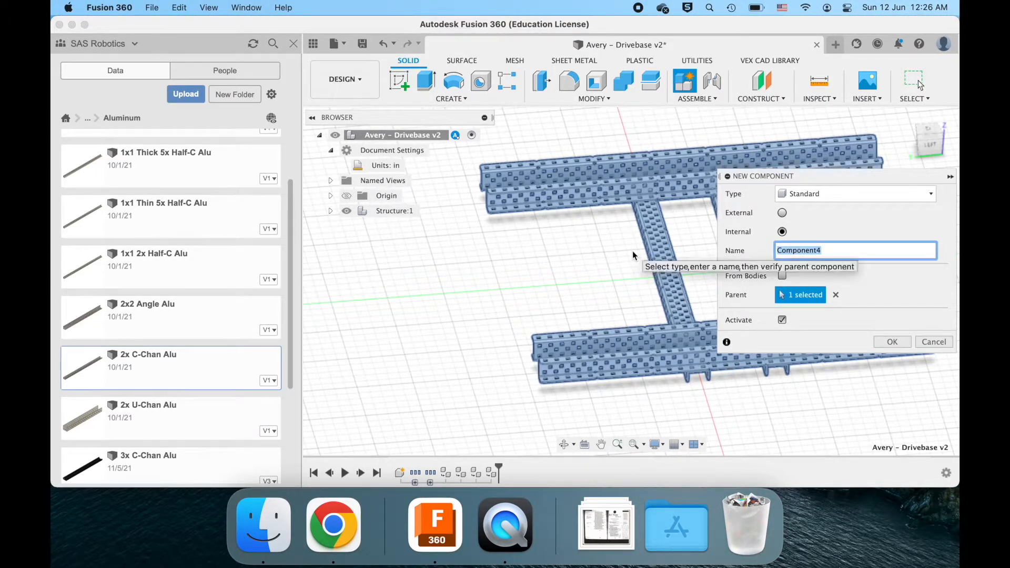
text(Wheel Module)
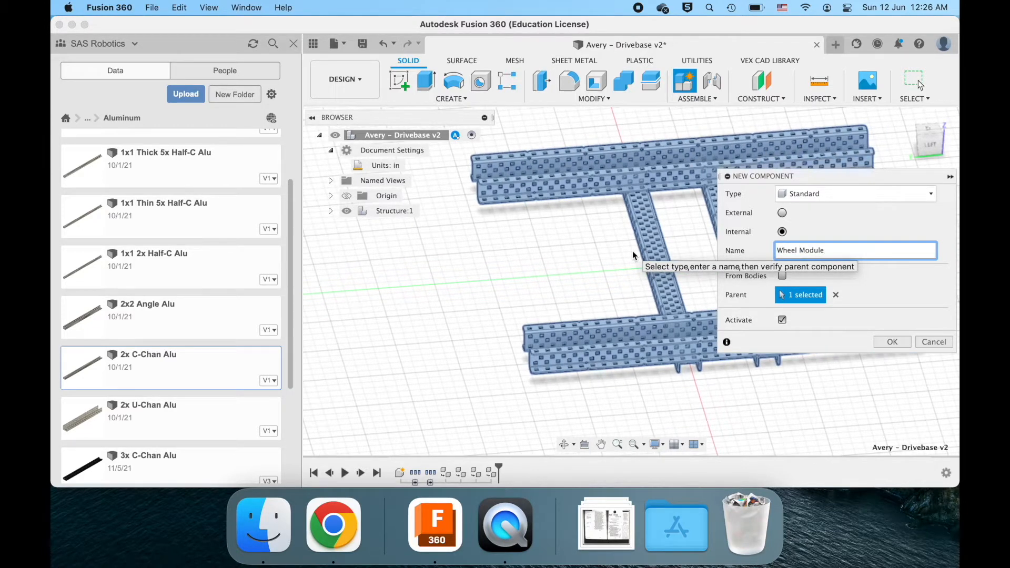
key(Return)
- Examine the drivebase's side rails and cross members from several sides and at different zoom levels
scroll(531, 238, down, 1)
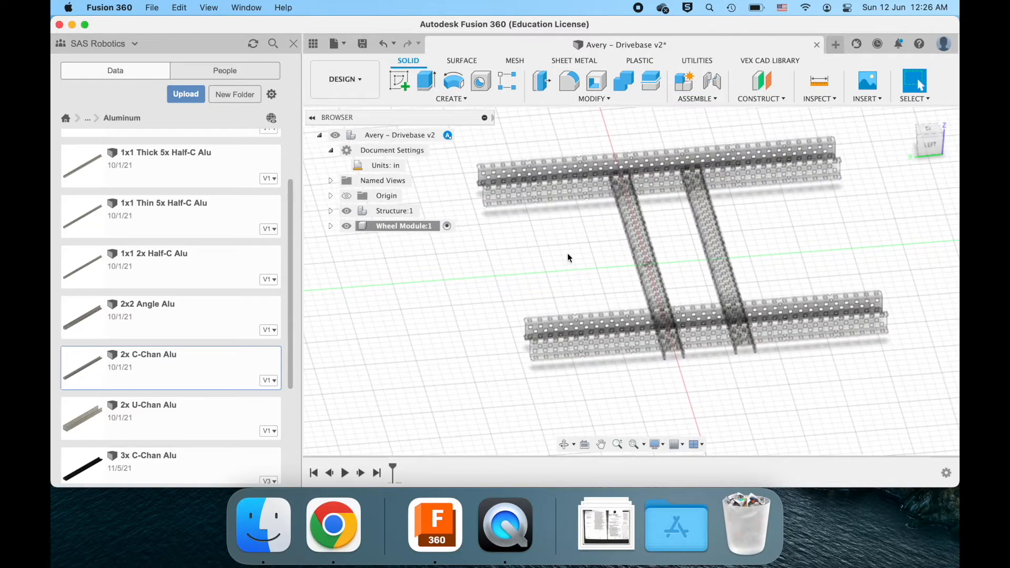
scroll(586, 263, left, 3)
scroll(586, 263, up, 3)
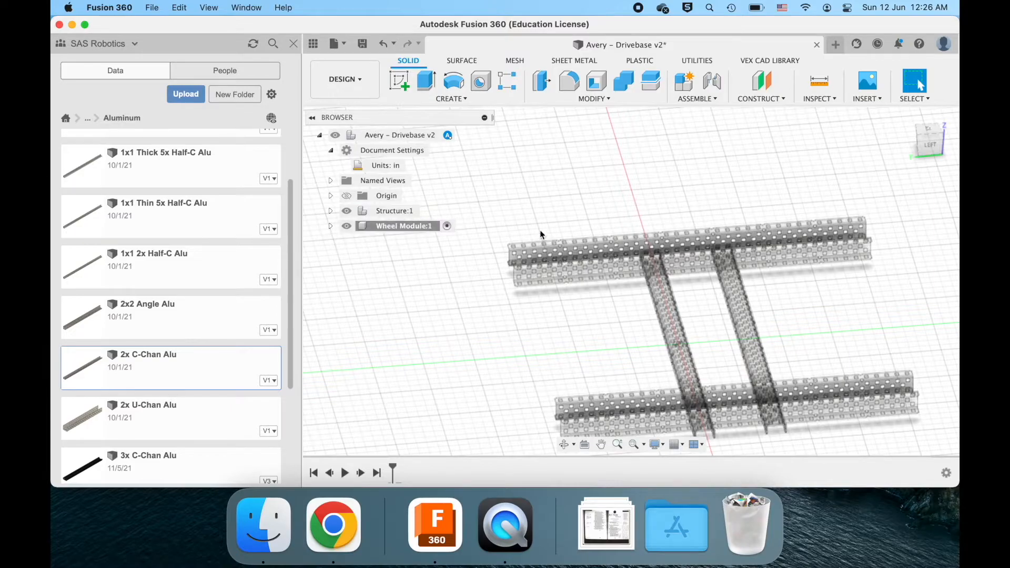
scroll(686, 264, down, 3)
shift+scroll(686, 264, right, 5)
shift+scroll(686, 267, right, 10)
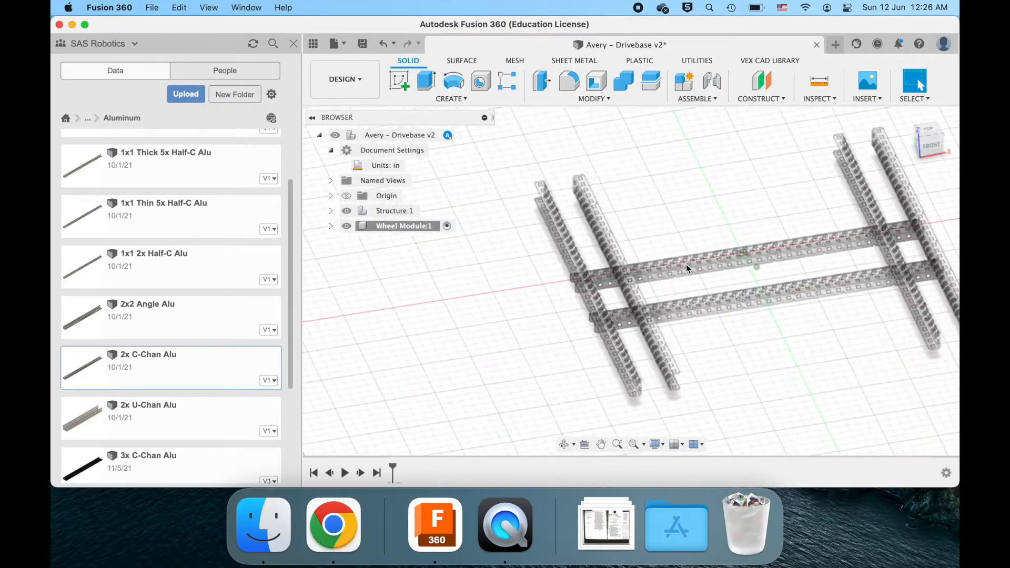
shift+scroll(687, 264, right, 4)
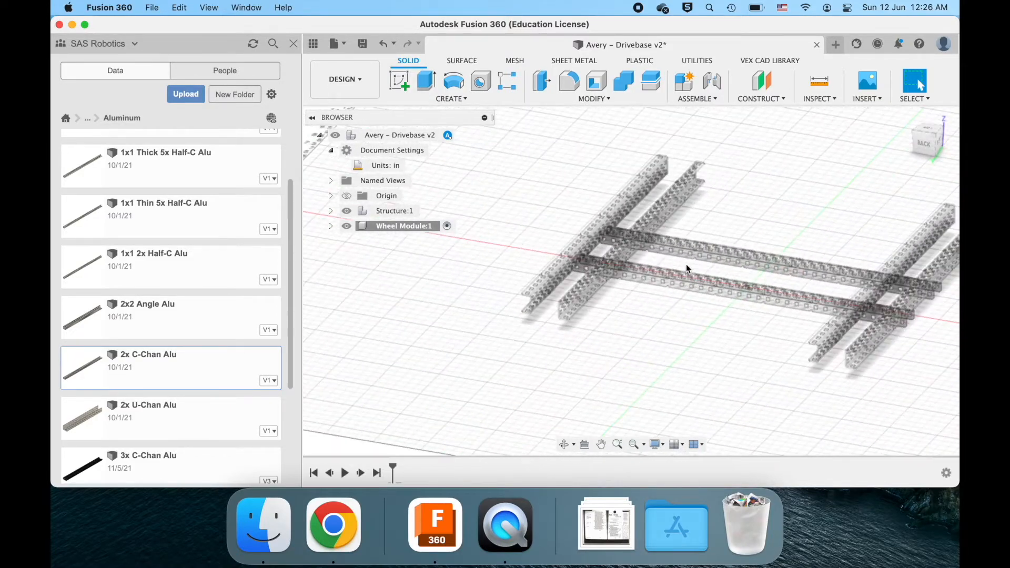
scroll(686, 265, up, 6)
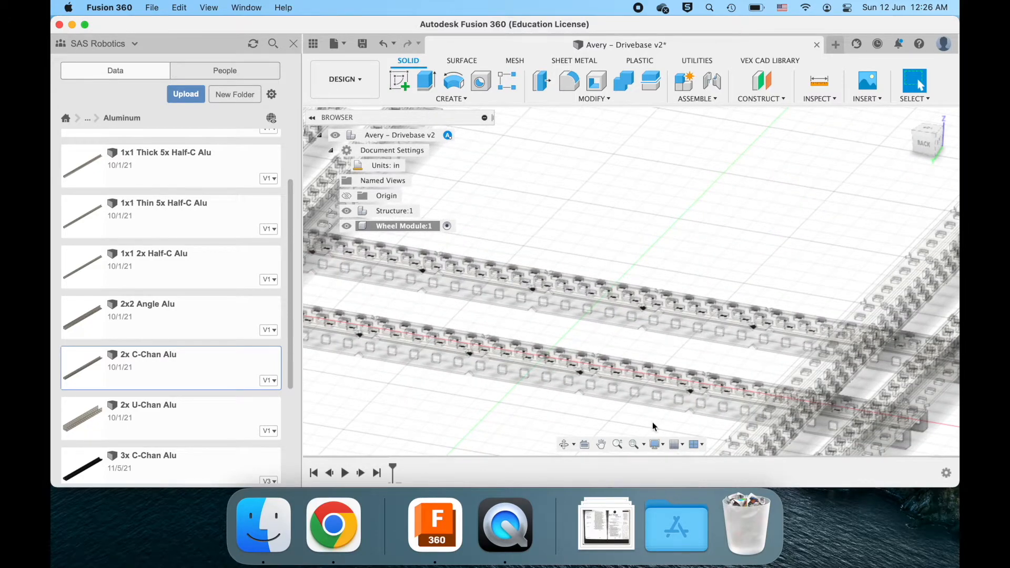
scroll(651, 341, down, 5)
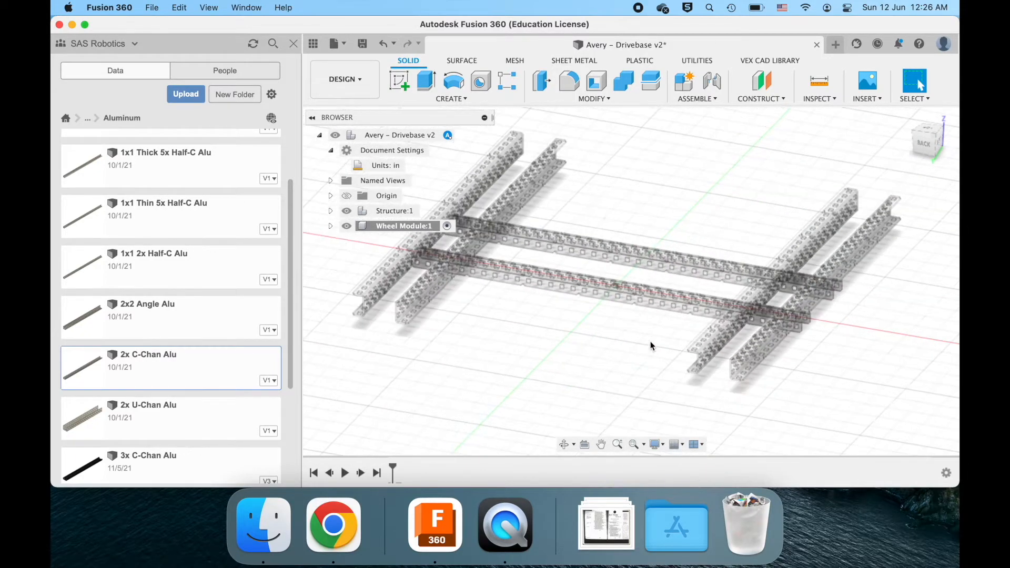
scroll(651, 346, up, 2)
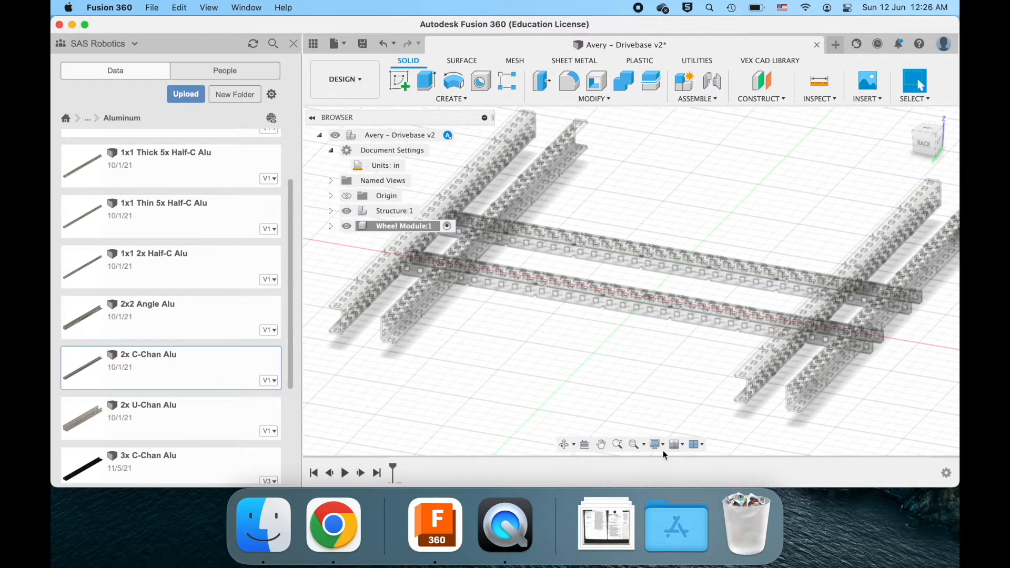
- Turn on object visibility for sketches in the display settings
click(681, 445)
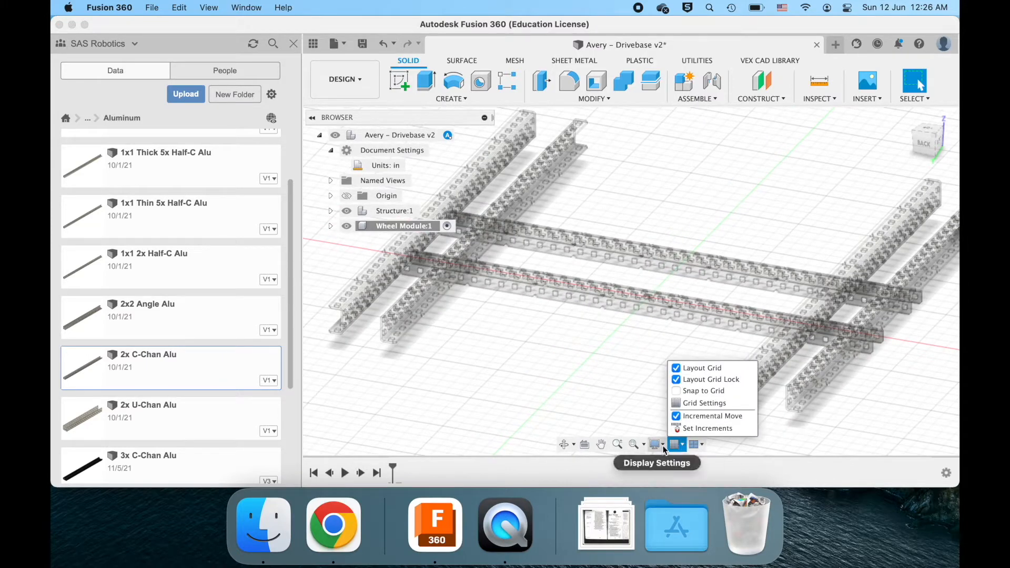
click(656, 444)
mouse_move(692, 378)
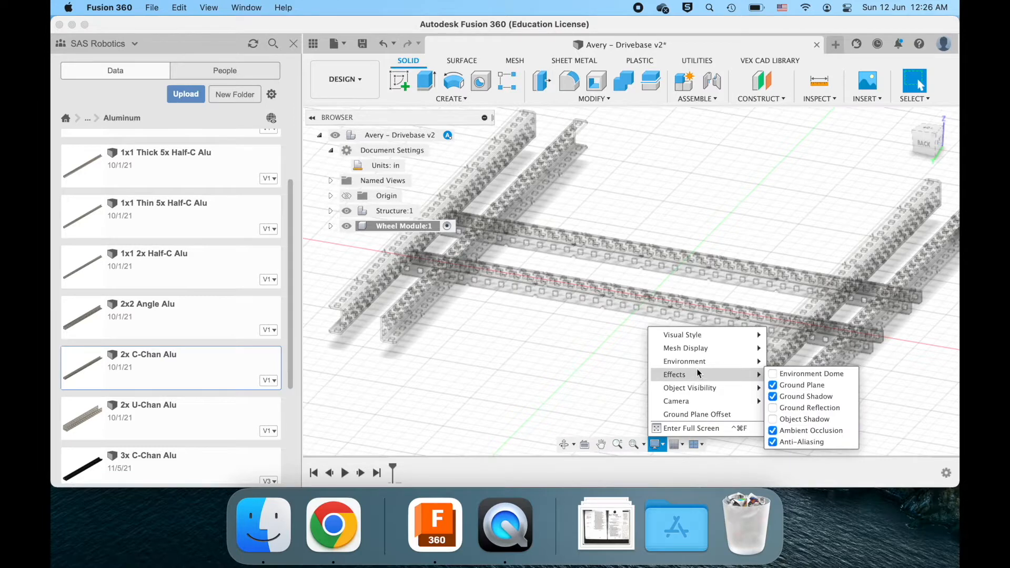
mouse_move(697, 401)
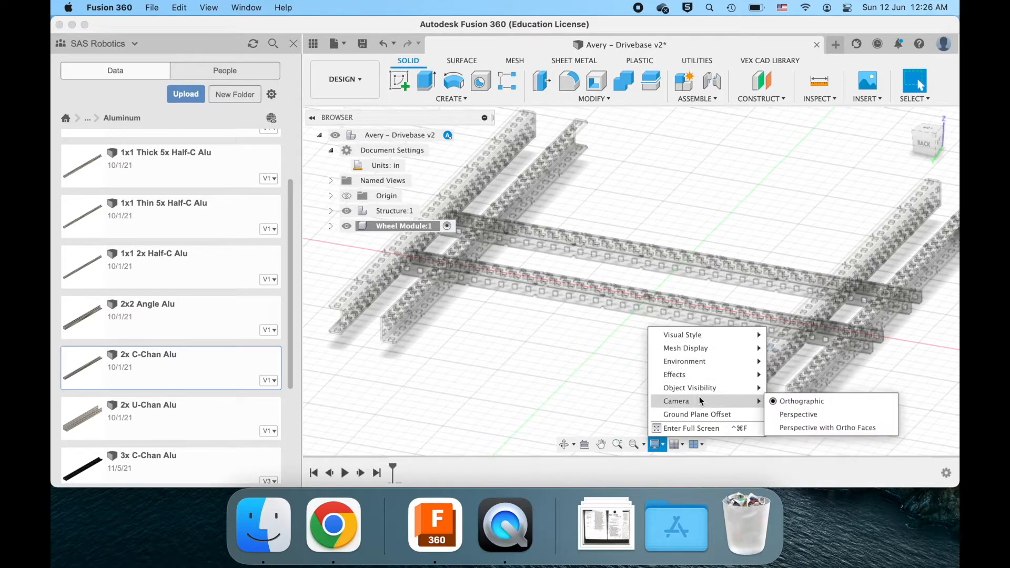
mouse_move(721, 387)
click(774, 442)
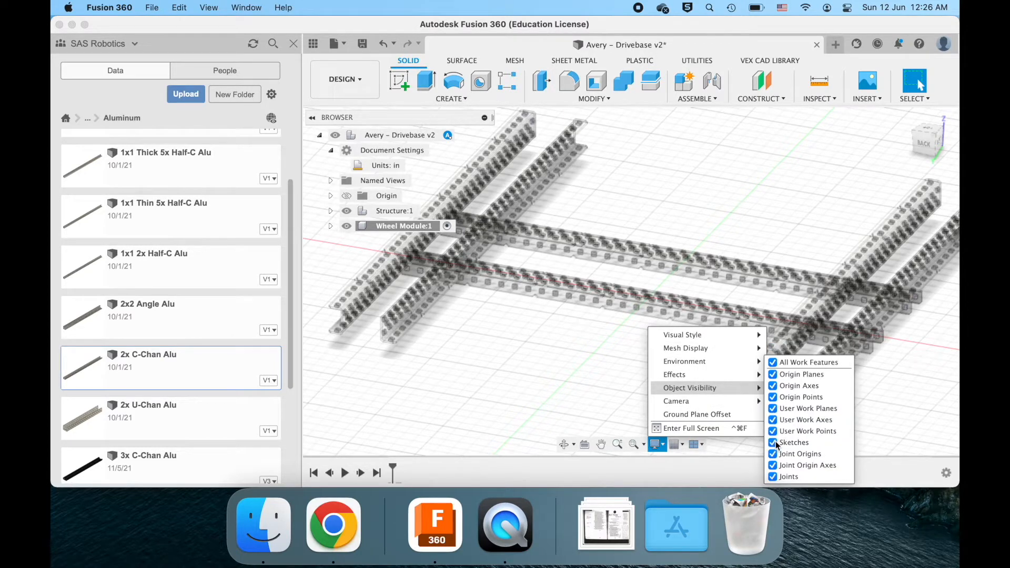
- Open the Electronics folder of the VEX EDR Parts V3 Library and refresh its contents
middle_drag(708, 238, 755, 218)
shift+scroll(707, 237, right, 8)
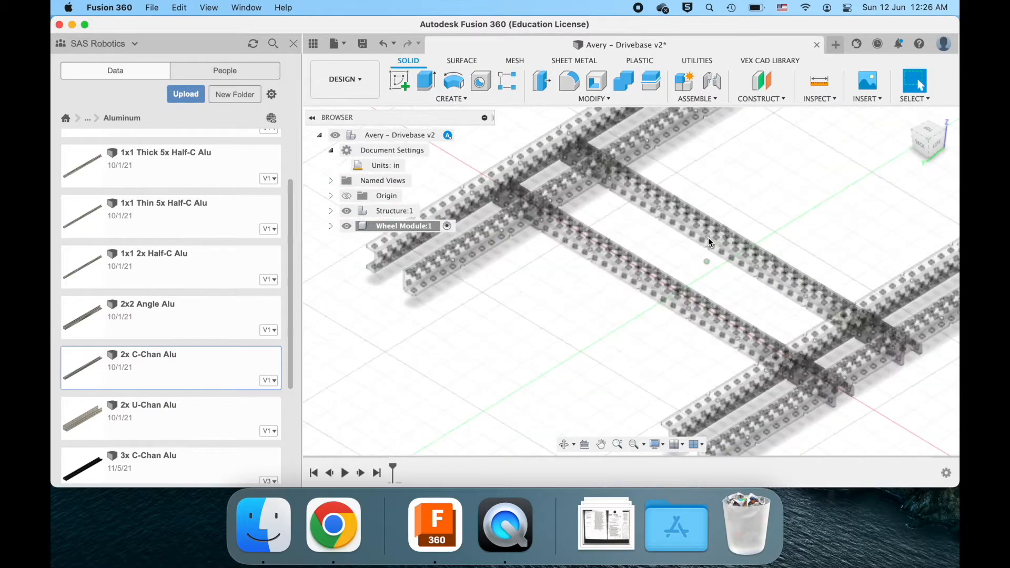
shift+scroll(708, 238, left, 3)
scroll(707, 238, left, 1)
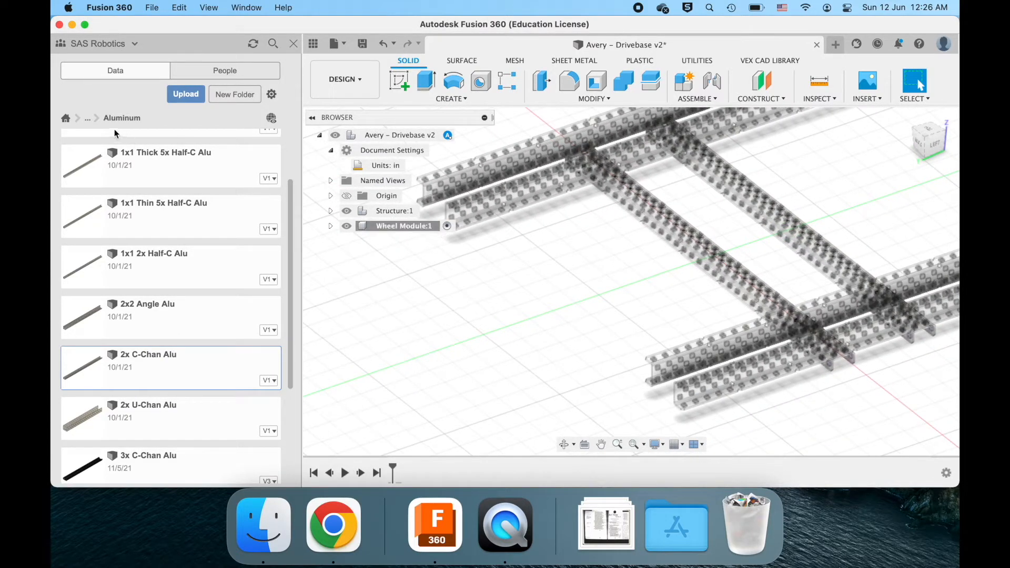
scroll(114, 132, up, 2)
double_click(115, 149)
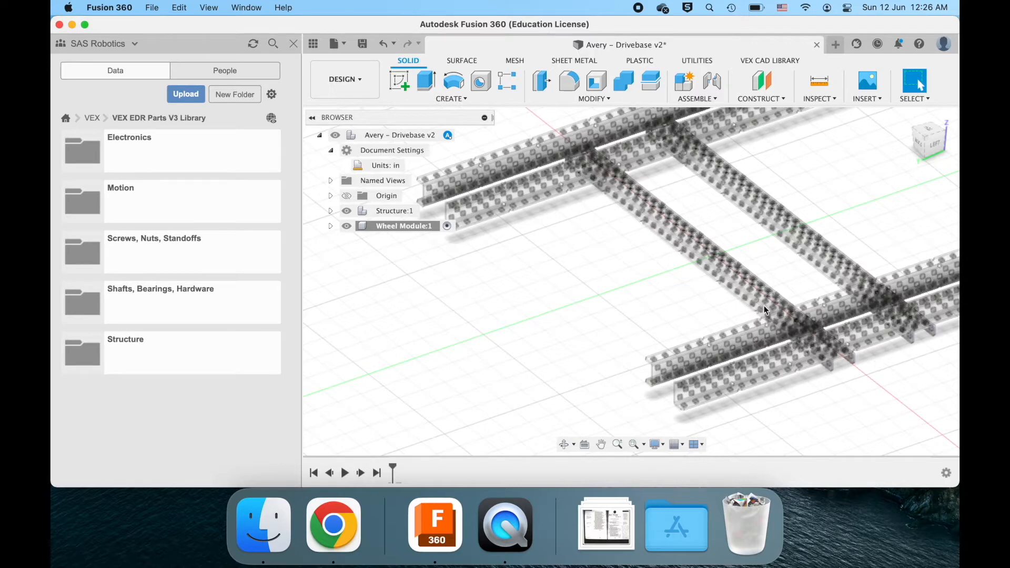
scroll(763, 305, down, 5)
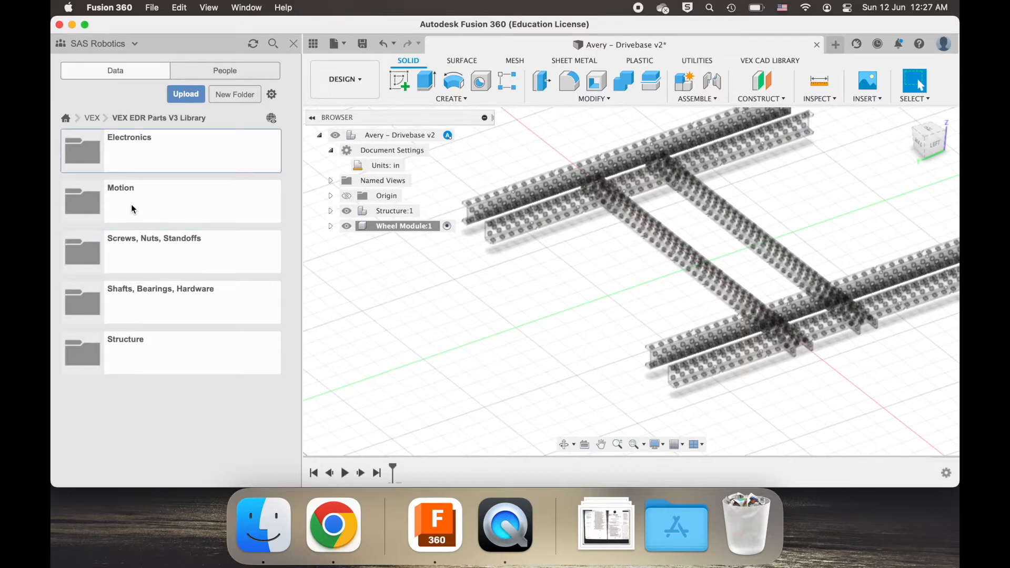
click(140, 157)
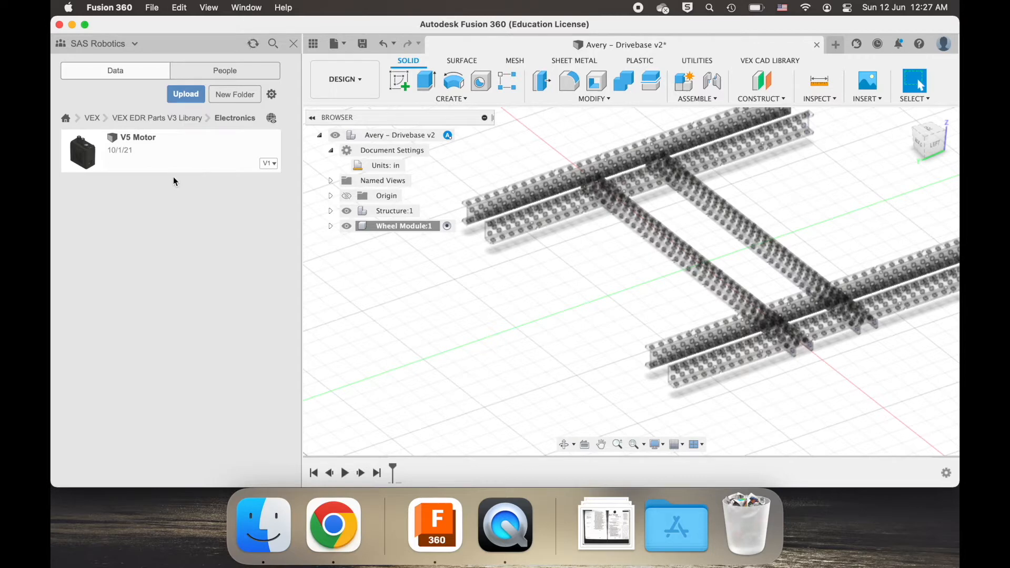
click(187, 142)
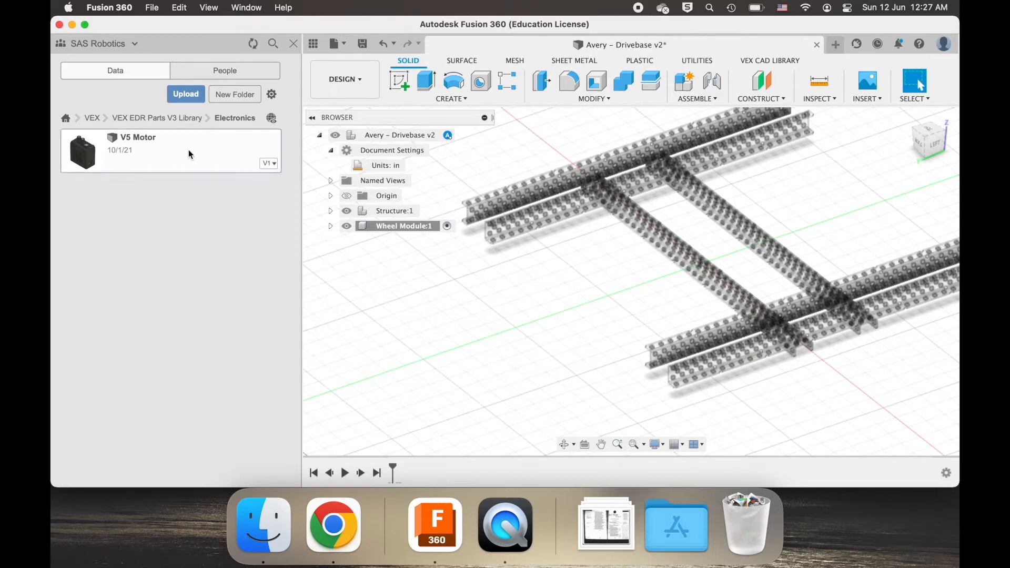
click(258, 49)
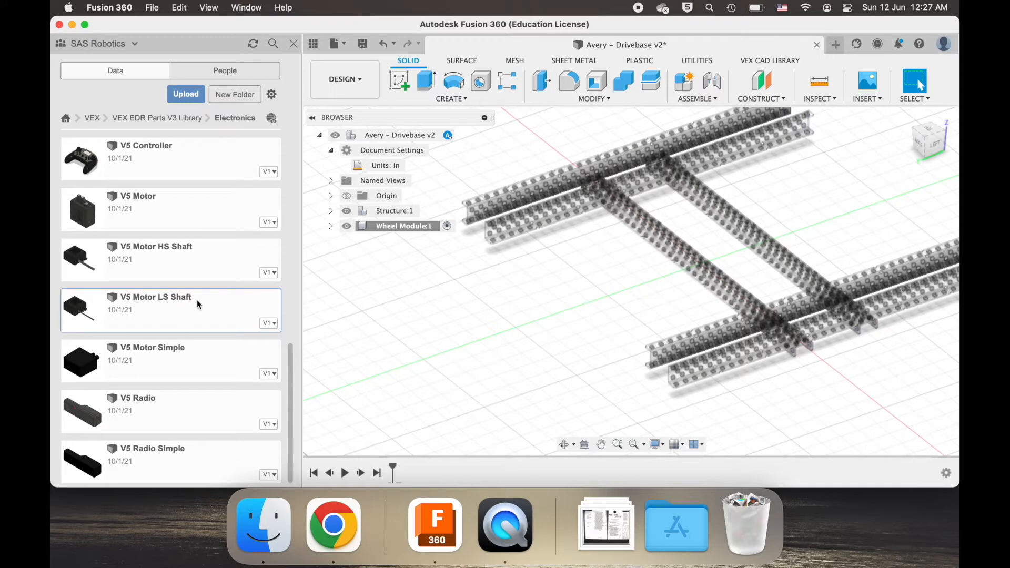
- Insert the V5 Motor LS Shaft part into the current design inside the Wheel Module component
scroll(197, 301, up, 2)
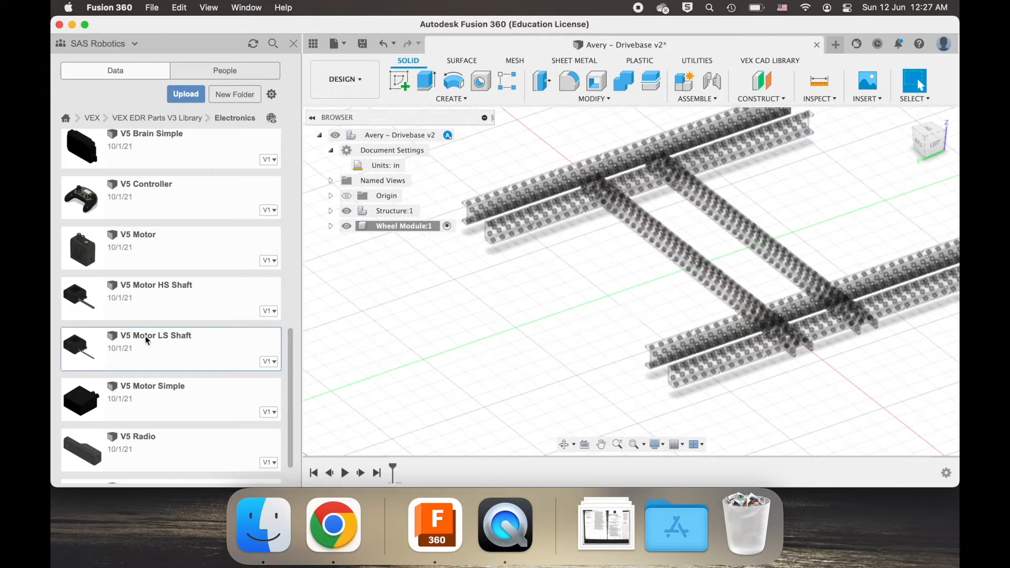
right_click(88, 350)
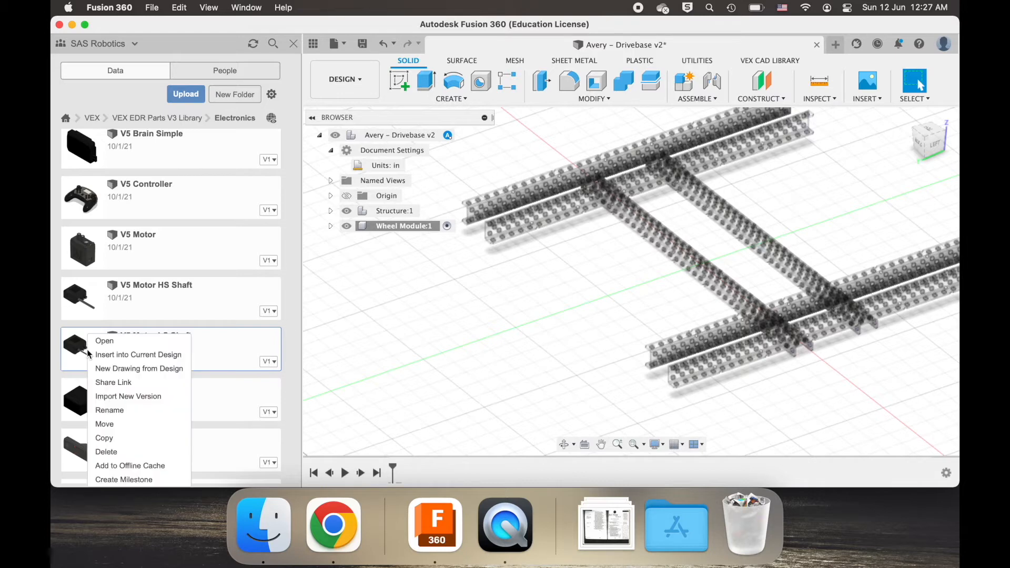
click(133, 359)
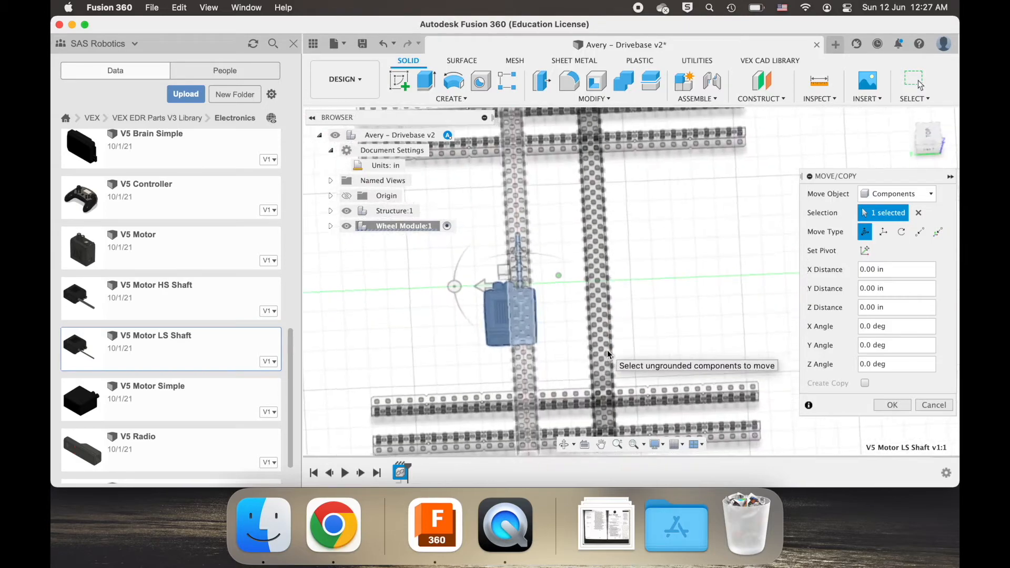
- Move the inserted motor -8.00 in along Y so it sits clear of the frame's cross members
drag(485, 284, 658, 282)
shift+scroll(655, 281, right, 3)
shift+scroll(655, 281, right, 5)
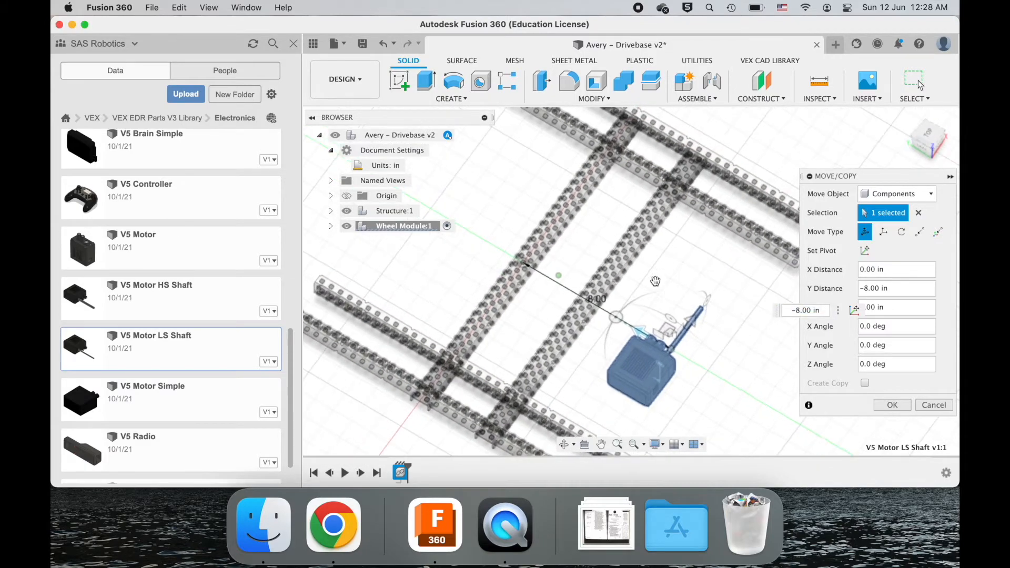
shift+scroll(656, 280, right, 6)
scroll(655, 281, left, 2)
scroll(654, 281, up, 2)
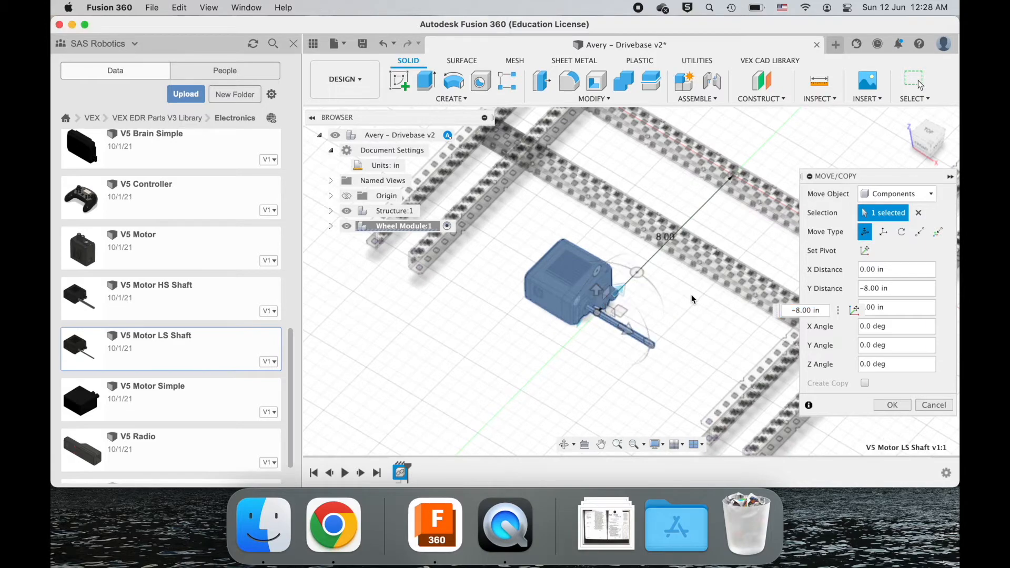
shift+scroll(692, 295, right, 5)
shift+scroll(692, 295, left, 5)
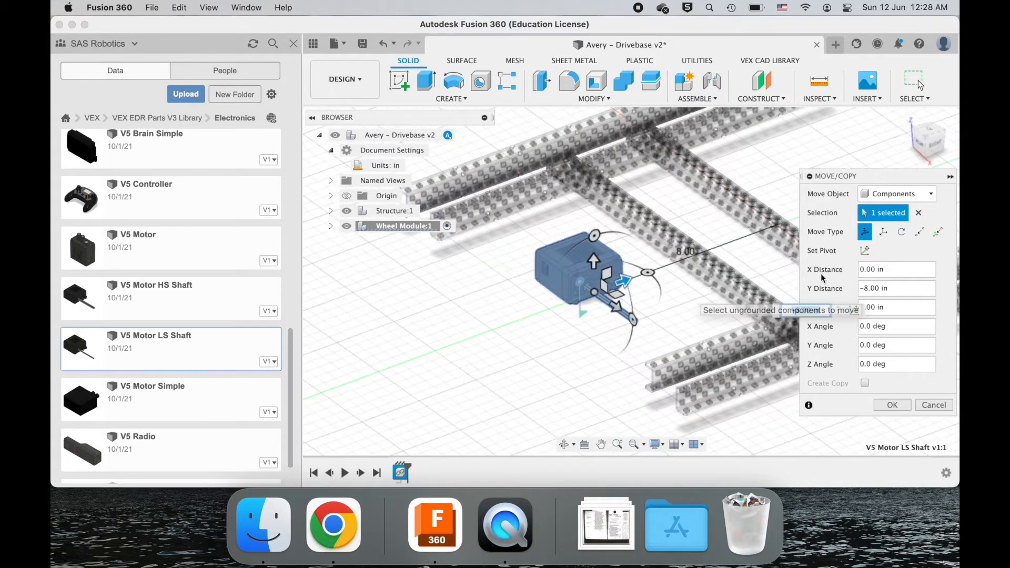
click(919, 231)
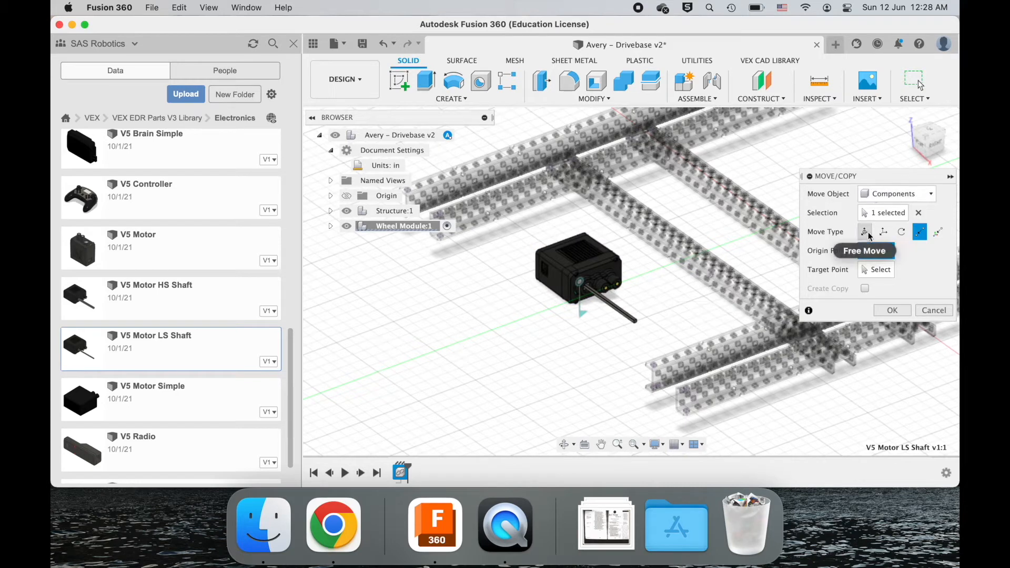
click(864, 232)
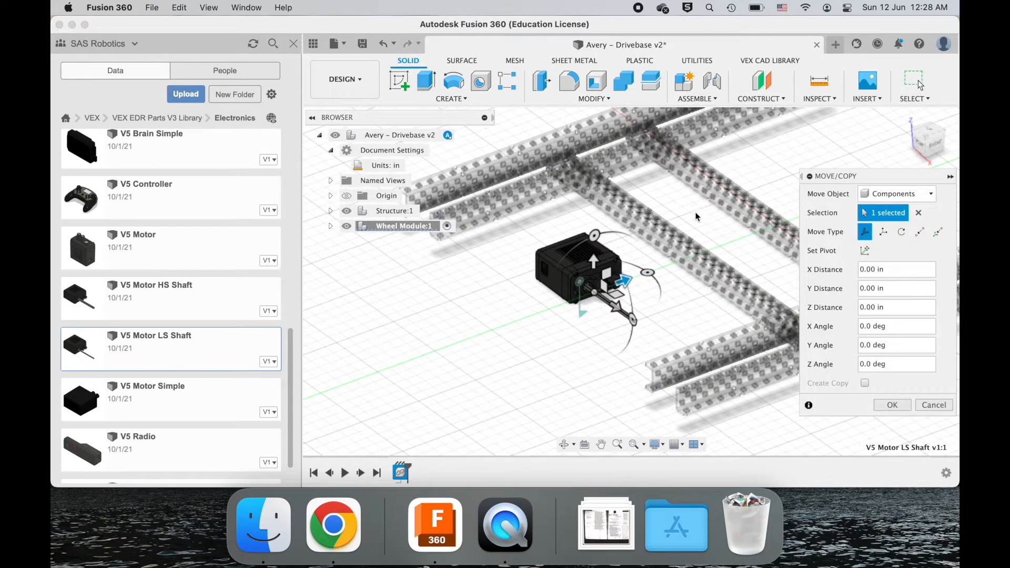
scroll(769, 299, right, 3)
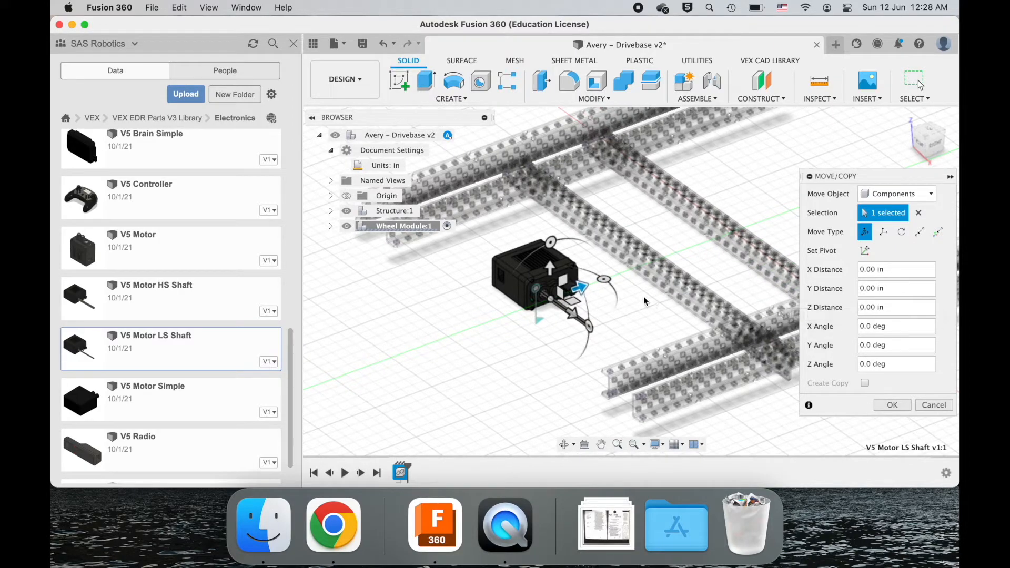
shift+scroll(683, 373, left, 5)
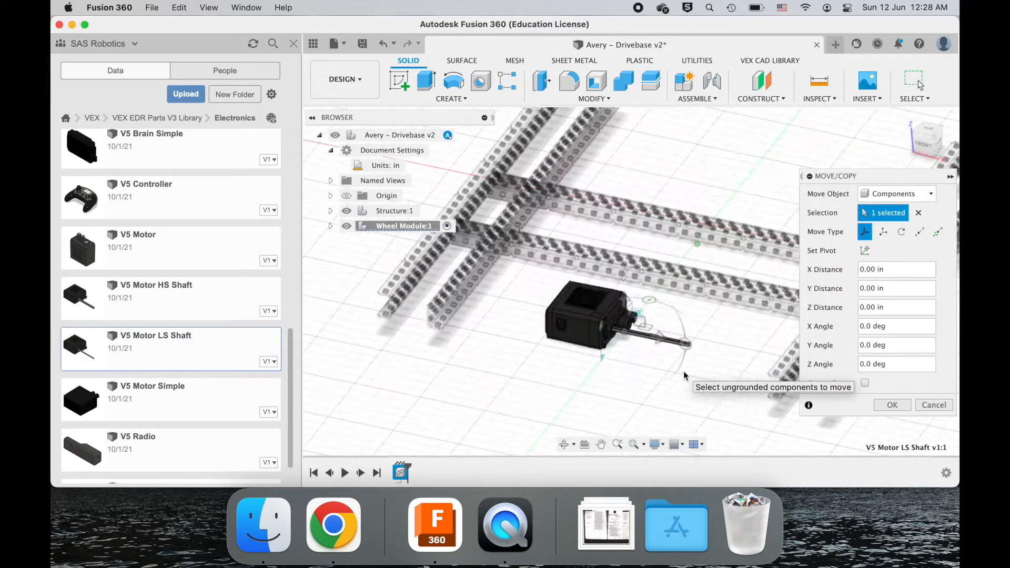
shift+scroll(517, 359, left, 5)
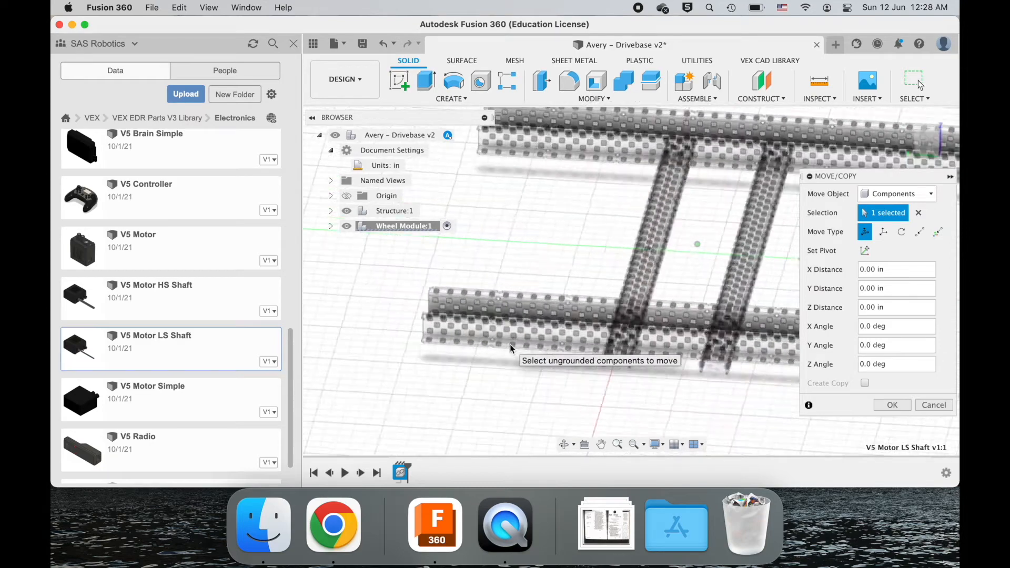
scroll(567, 345, up, 3)
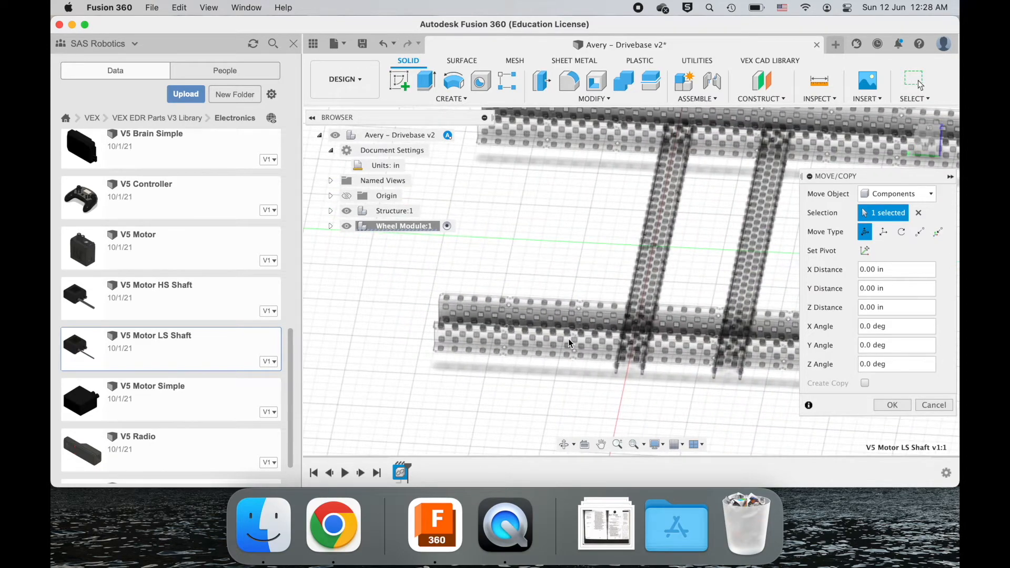
shift+scroll(568, 343, left, 5)
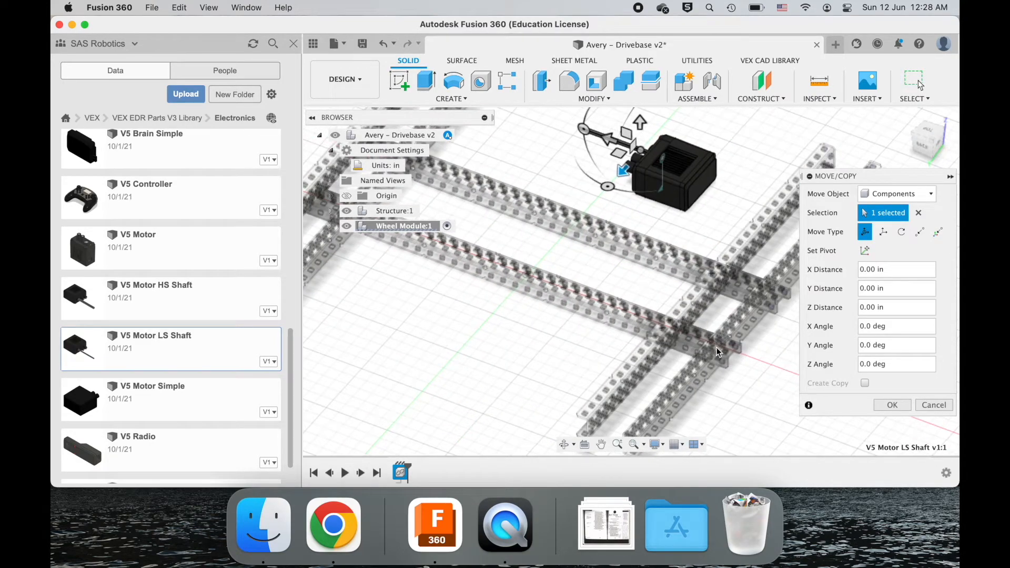
- Move the V5 motor 0.50 in along Y, beside the frame
shift+scroll(730, 345, left, 5)
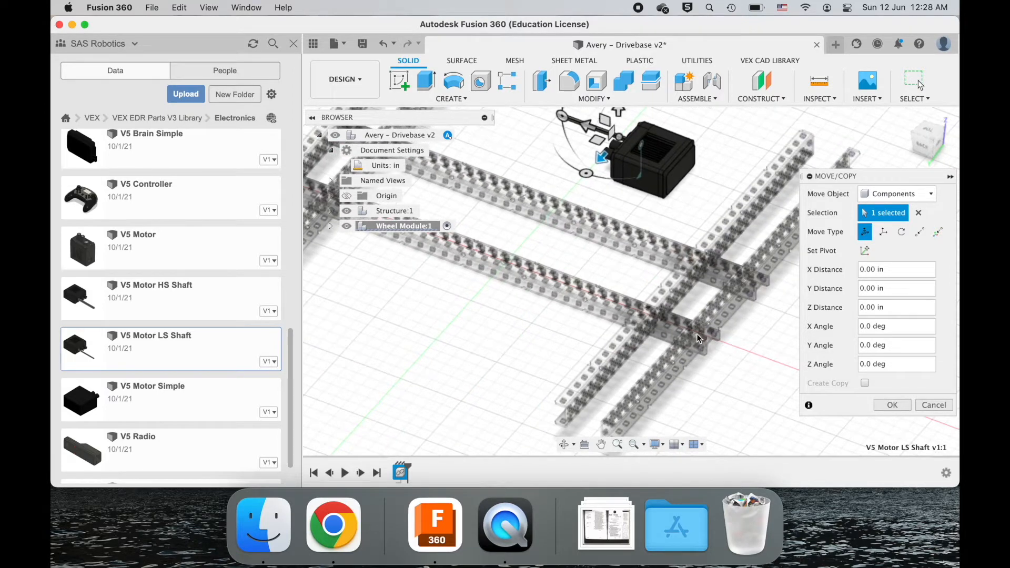
shift+scroll(703, 339, left, 3)
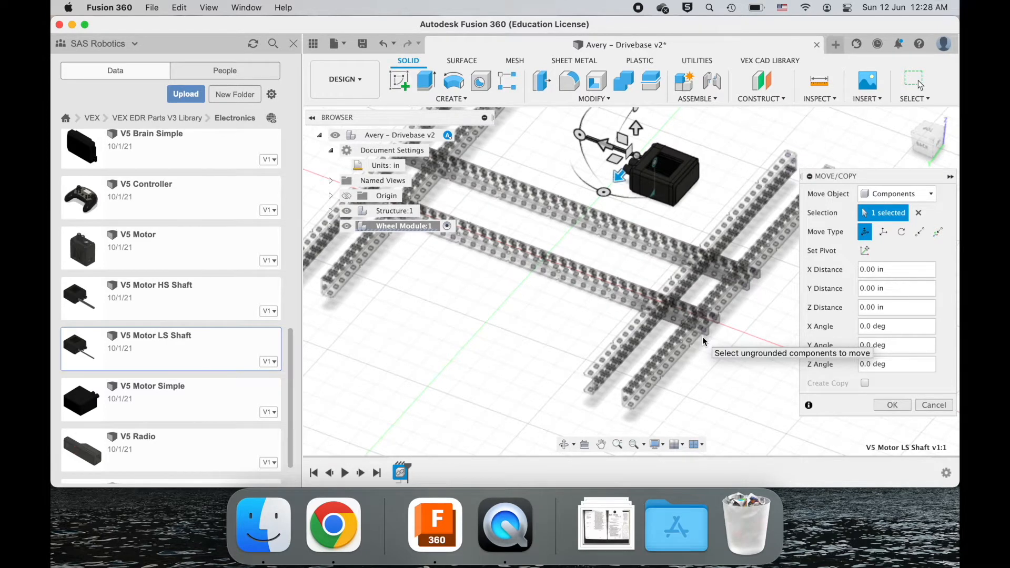
shift+scroll(703, 340, left, 5)
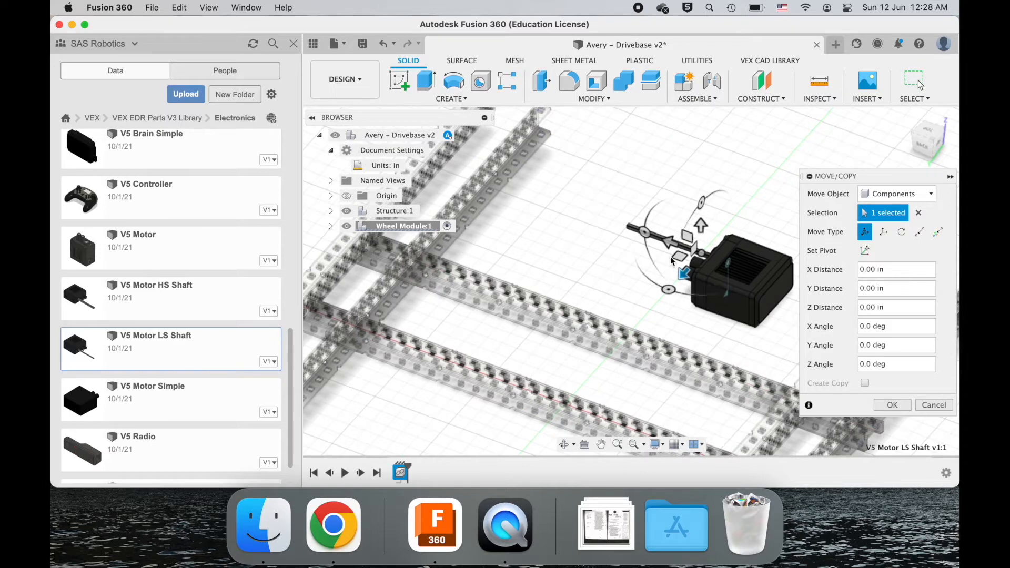
drag(684, 272, 679, 289)
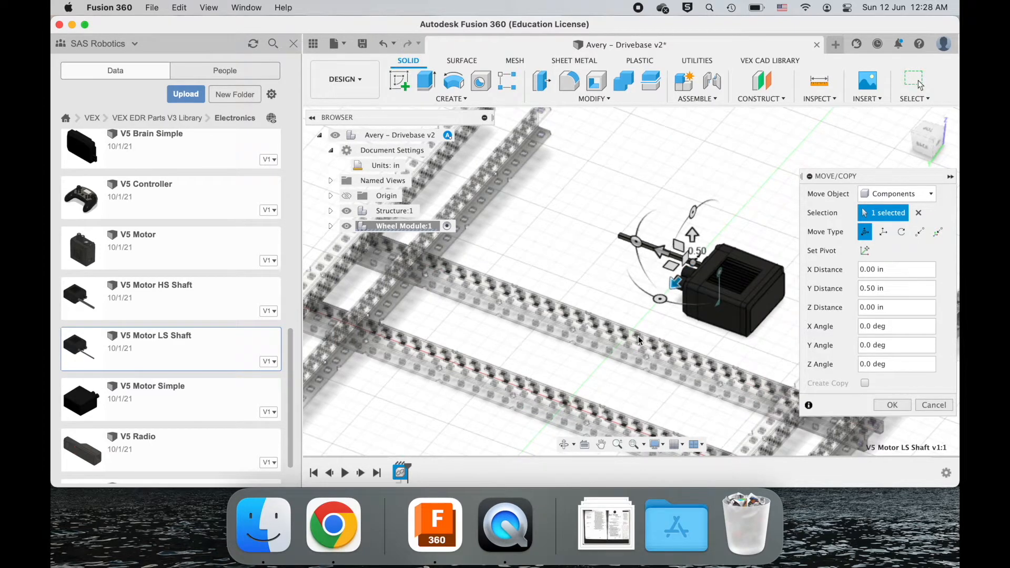
- Switch the motor's move type to Point to Point and turn the view toward its shaft side
scroll(626, 334, up, 5)
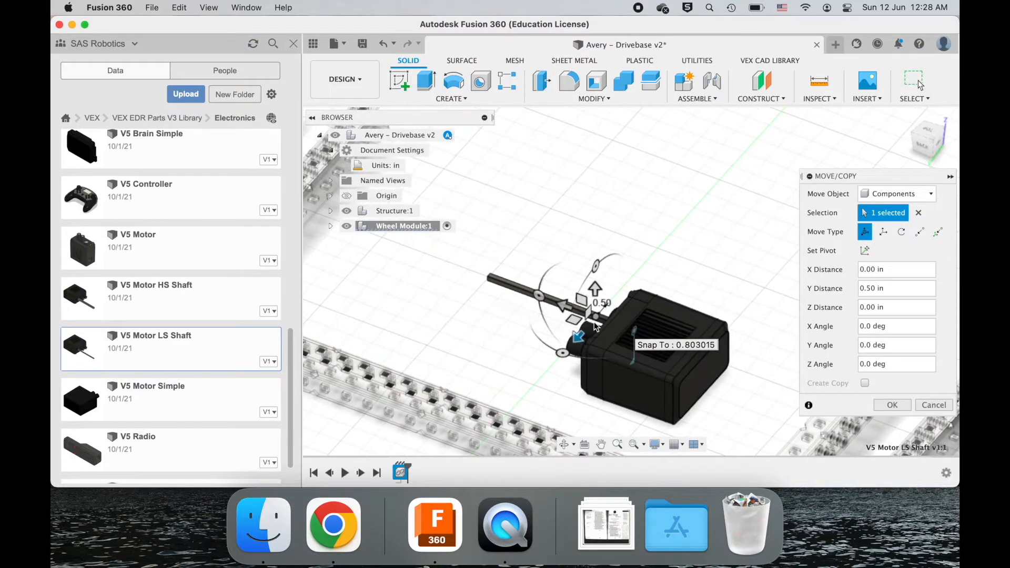
shift+scroll(575, 317, left, 10)
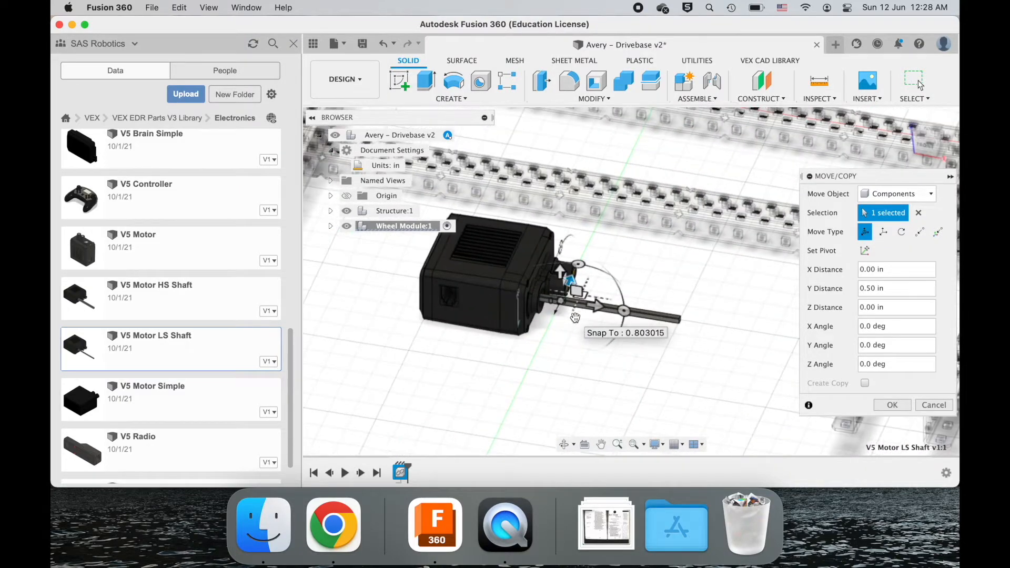
scroll(574, 317, right, 4)
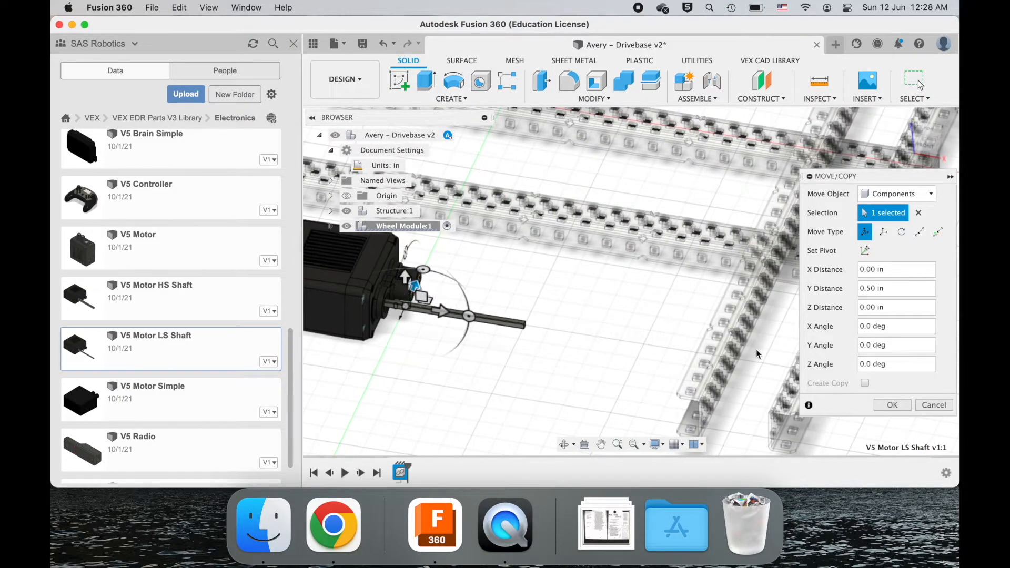
scroll(756, 351, down, 2)
scroll(756, 351, left, 4)
click(920, 231)
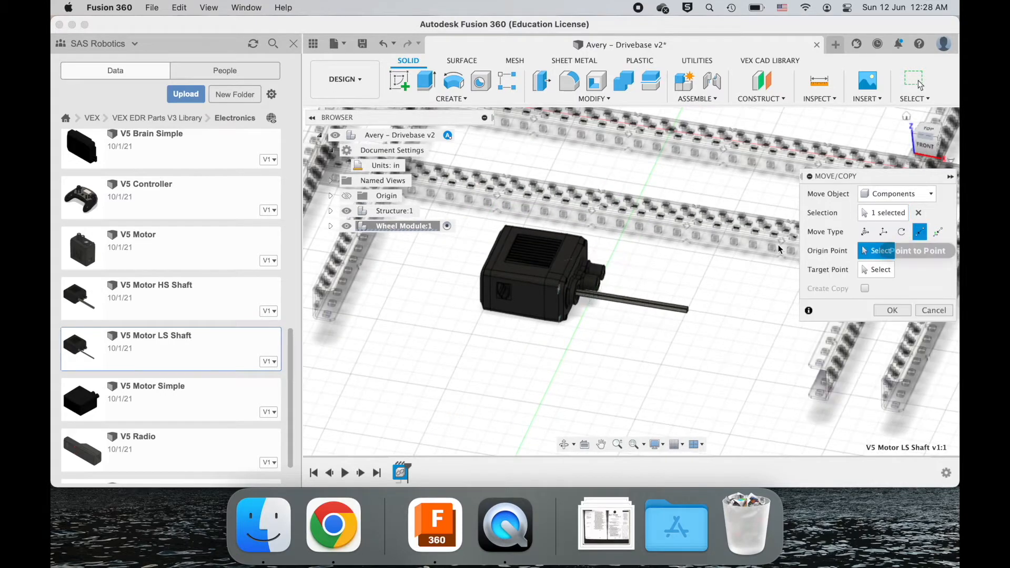
click(927, 138)
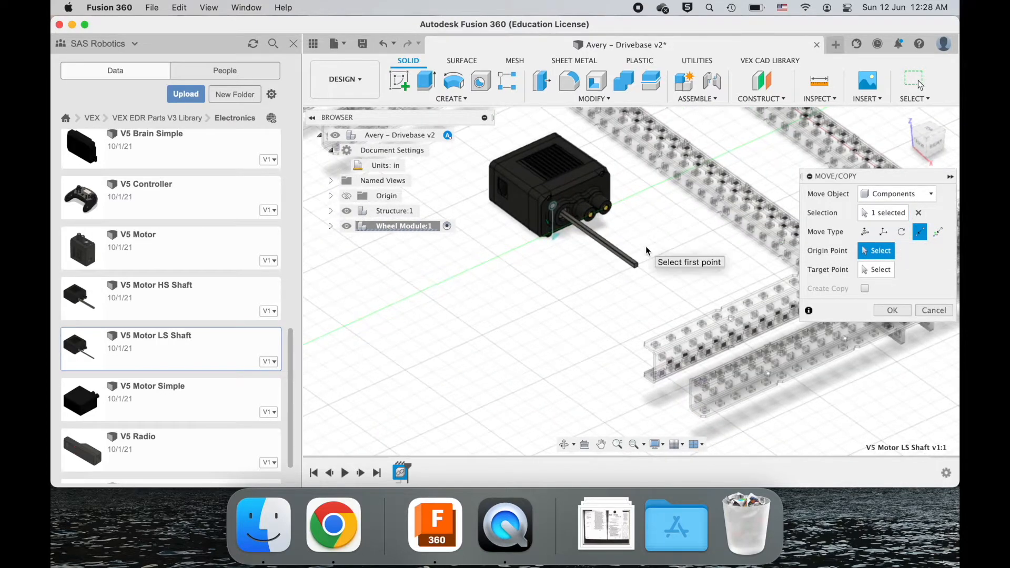
- Examine the motor's front bosses and the circular edges around their brass inserts as candidate origin points
scroll(645, 245, up, 4)
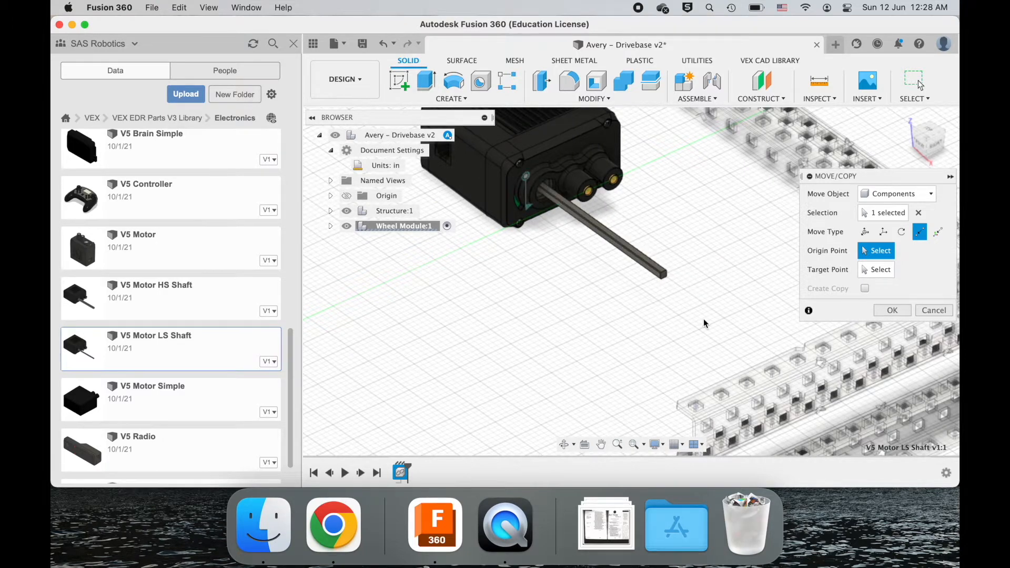
scroll(703, 321, right, 3)
shift+scroll(703, 320, right, 3)
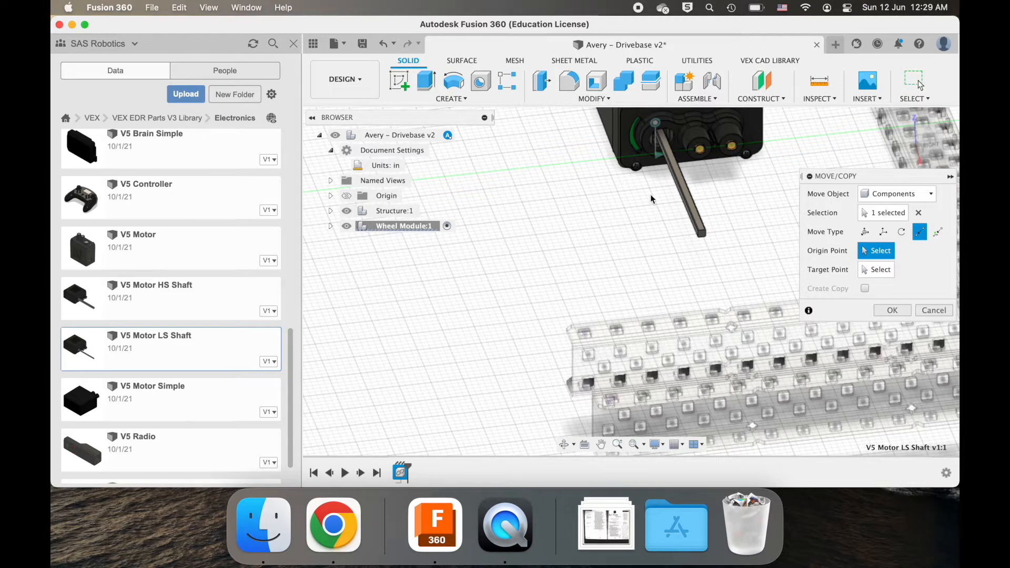
scroll(701, 205, up, 5)
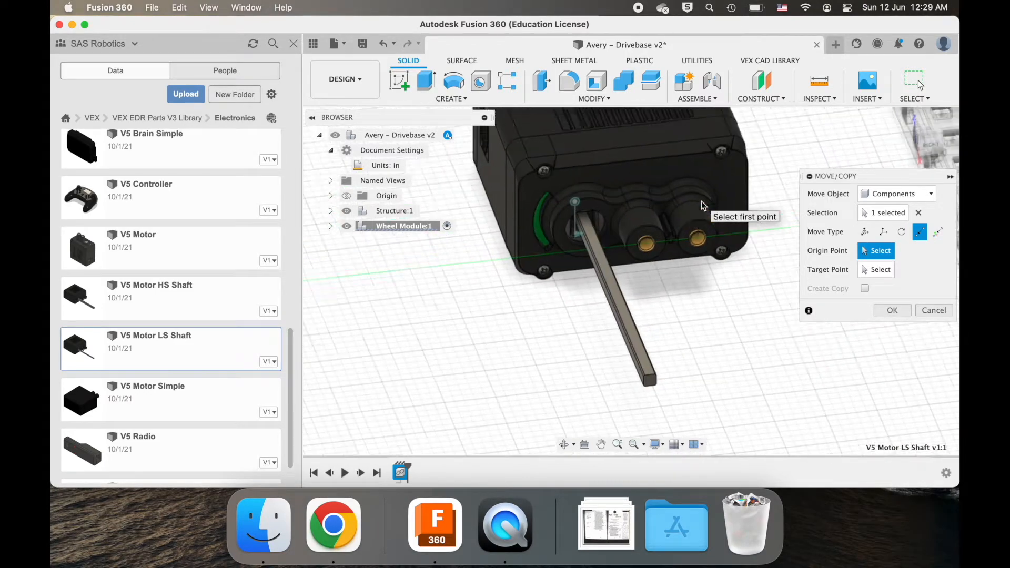
scroll(612, 287, down, 2)
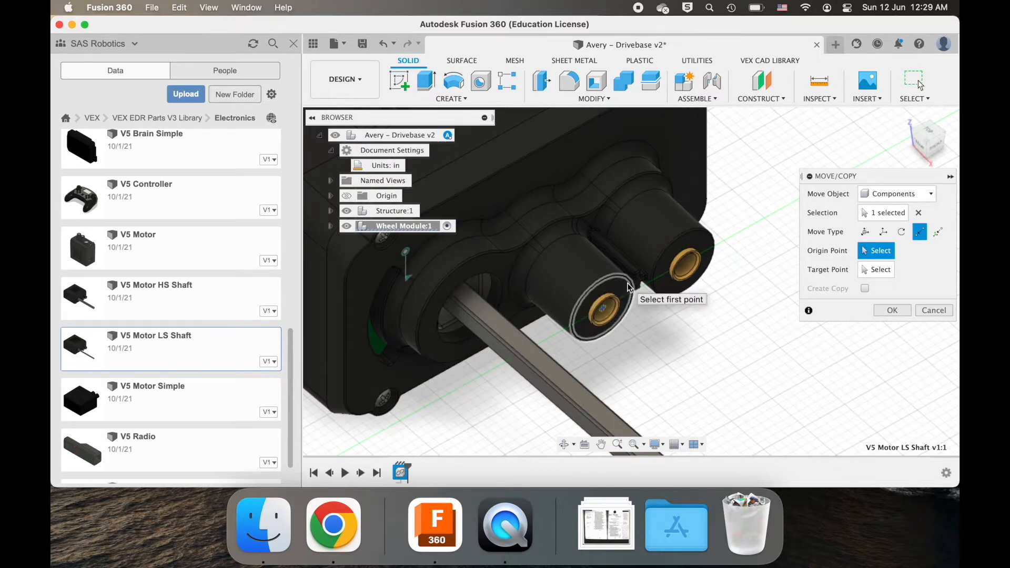
scroll(630, 287, down, 1)
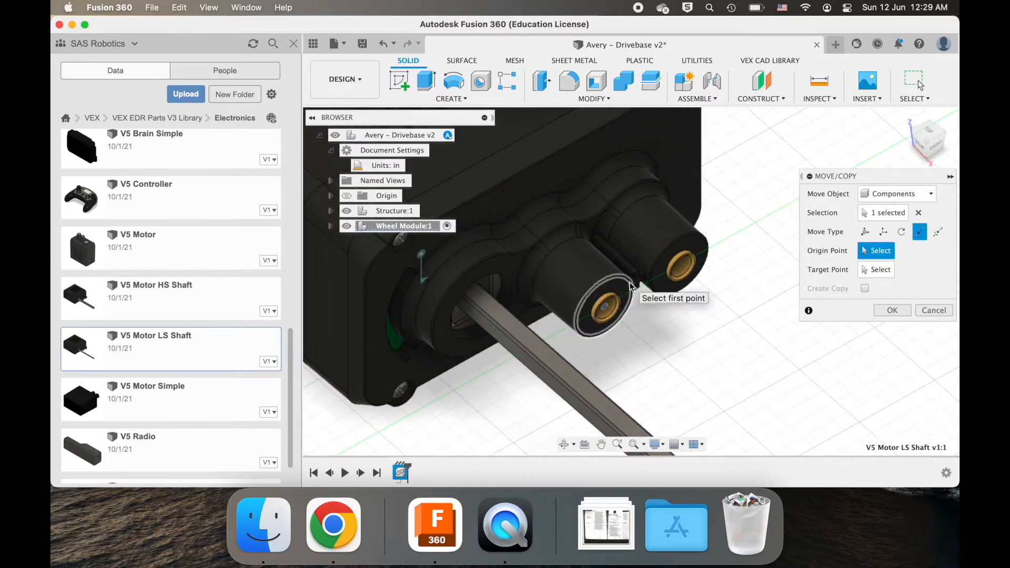
scroll(631, 287, up, 4)
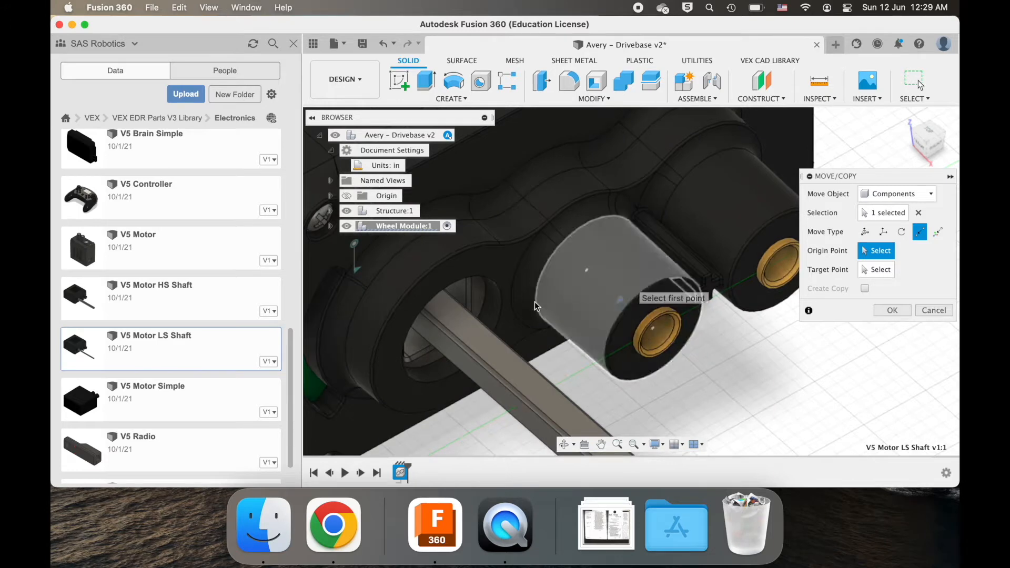
scroll(528, 354, right, 3)
scroll(529, 355, up, 3)
scroll(528, 355, up, 5)
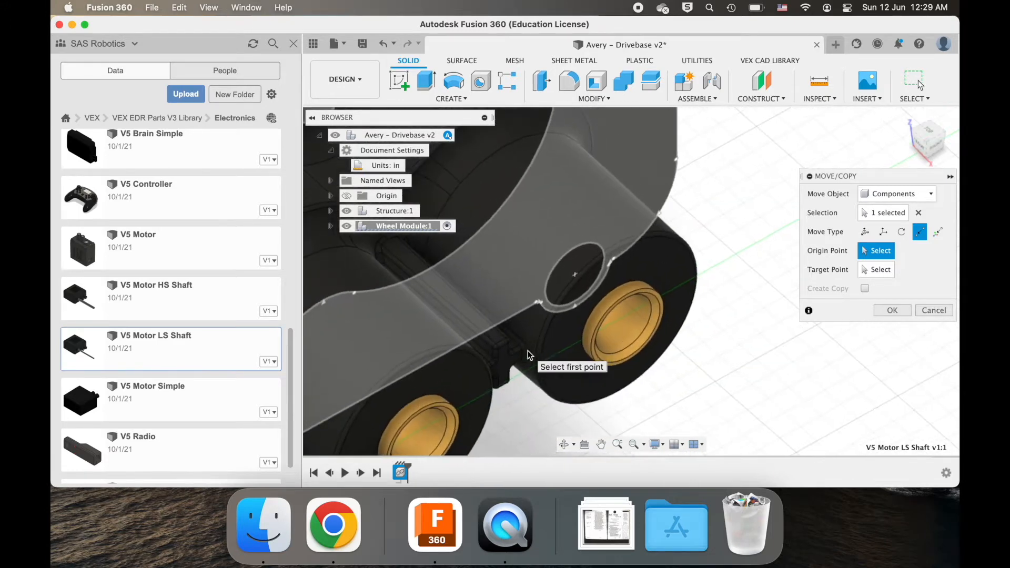
scroll(653, 353, up, 5)
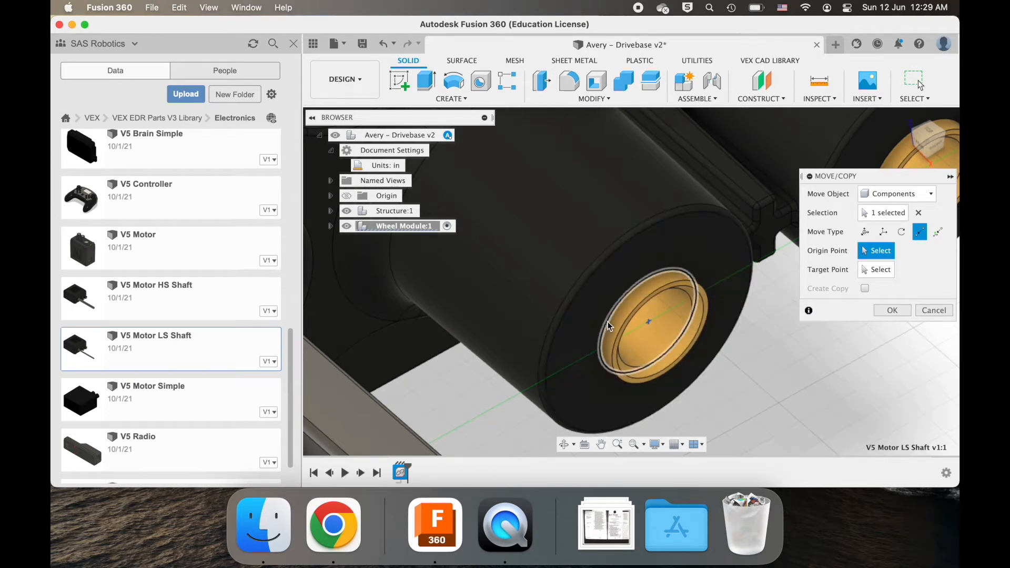
shift+scroll(605, 321, left, 5)
shift+scroll(604, 321, left, 3)
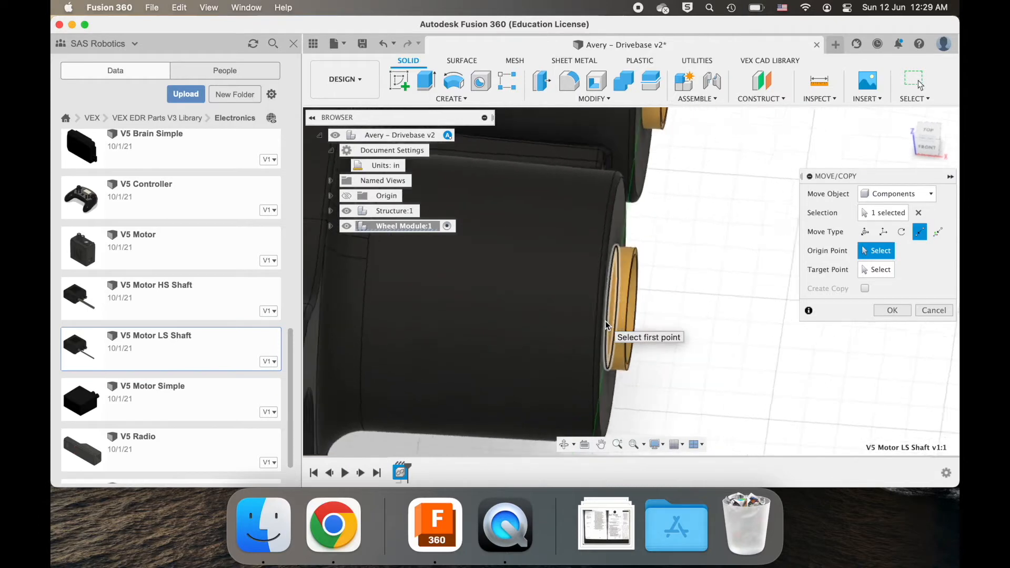
shift+scroll(605, 321, right, 6)
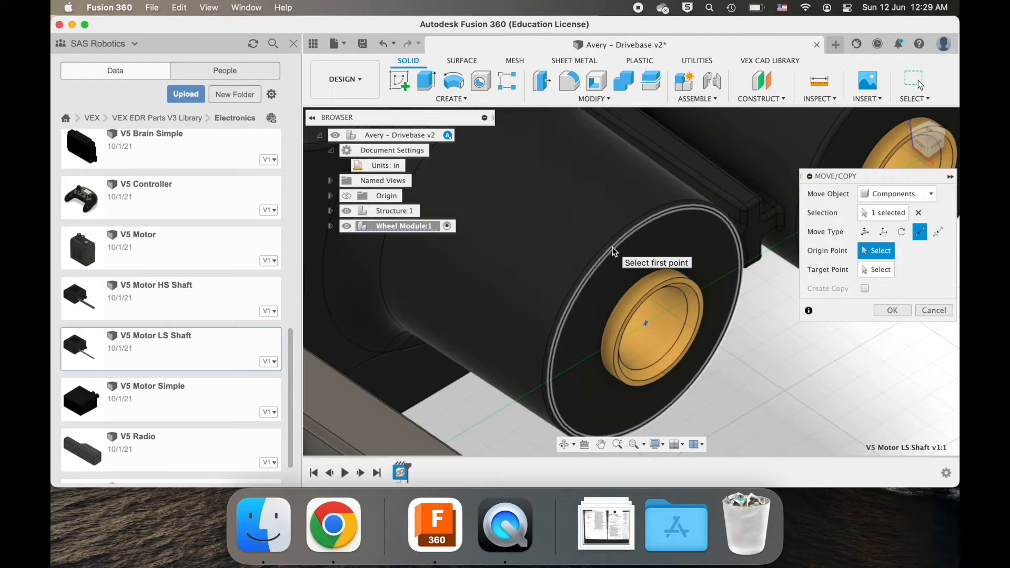
- Compare the motor's shaft with the two screw bosses beside it and inspect the end face of the nearest boss
scroll(612, 251, down, 3)
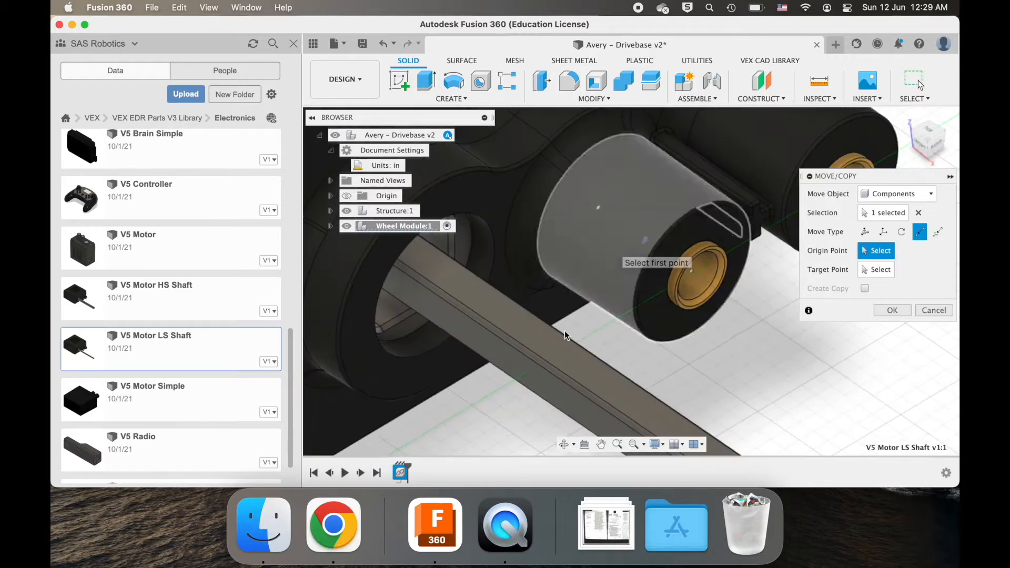
scroll(556, 369, down, 3)
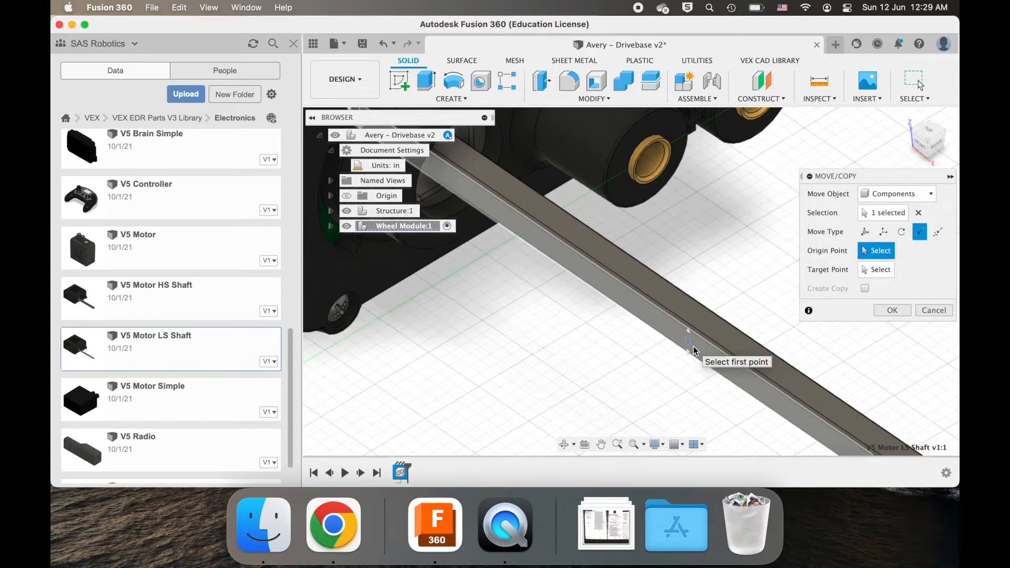
scroll(697, 342, up, 10)
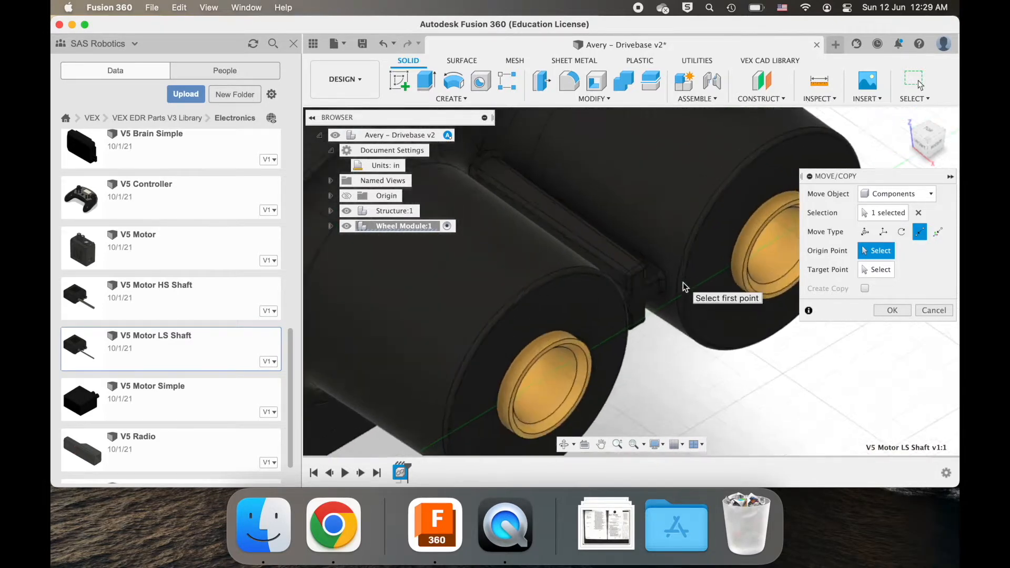
scroll(682, 283, up, 3)
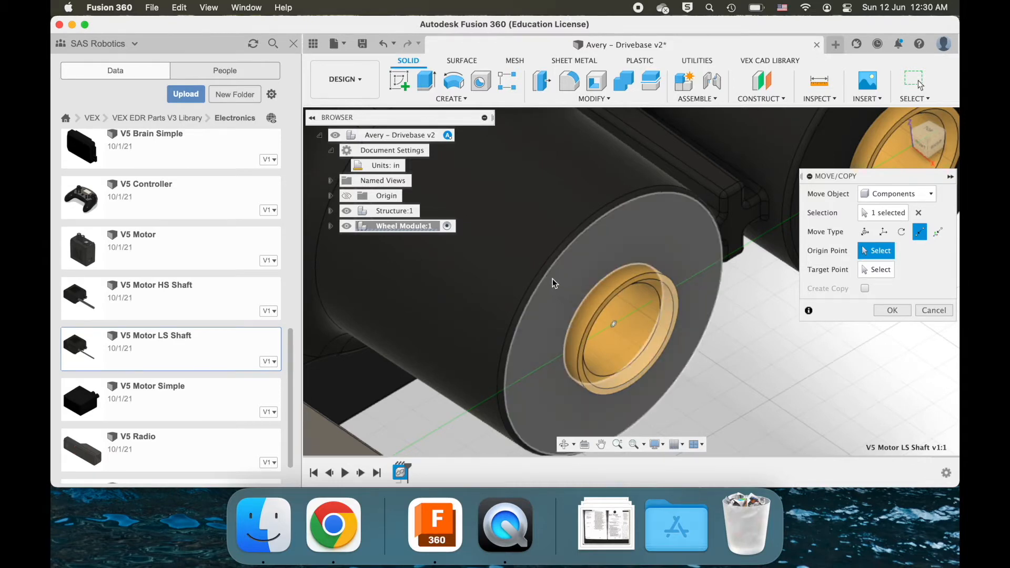
scroll(546, 275, down, 5)
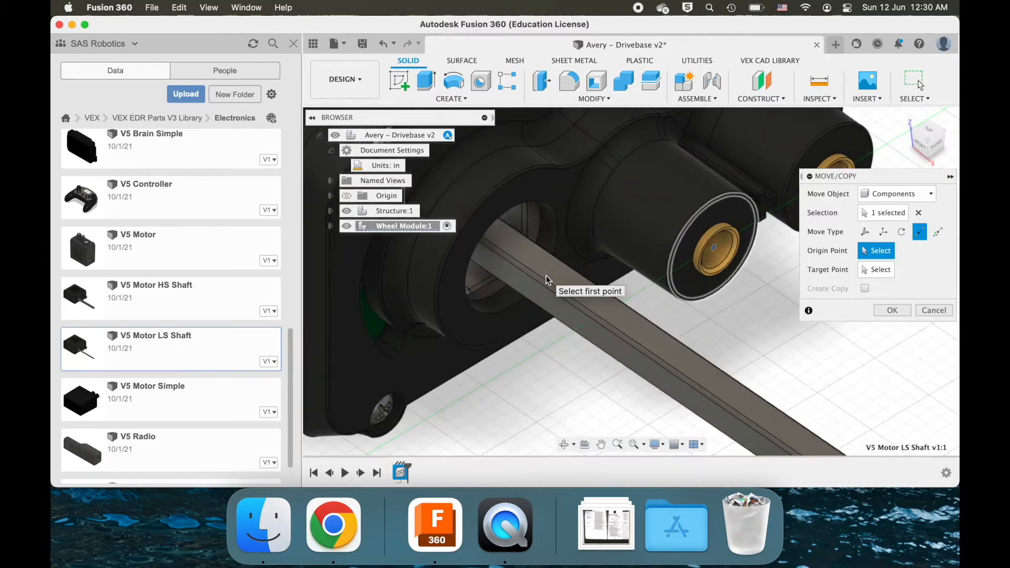
scroll(547, 279, down, 3)
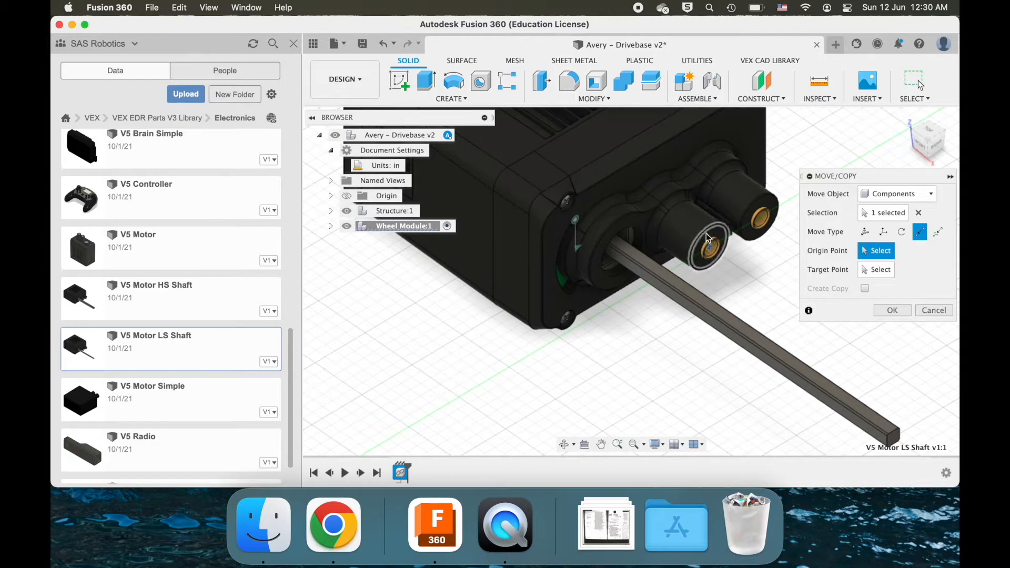
scroll(708, 239, up, 8)
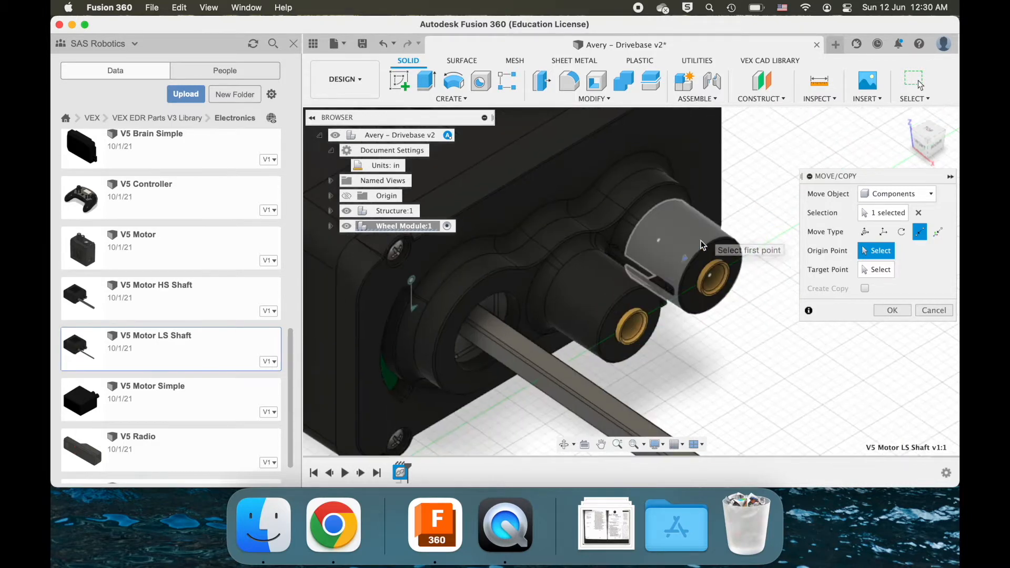
scroll(702, 244, up, 2)
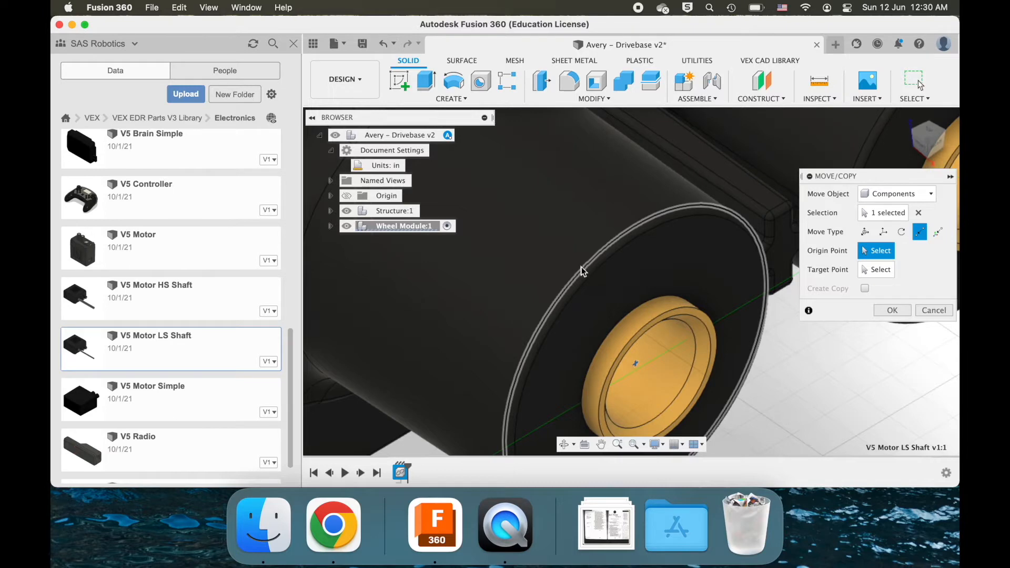
- Set the centre of the circular edge on the end face of the screw boss nearest the shaft as origin point
shift+scroll(580, 268, left, 10)
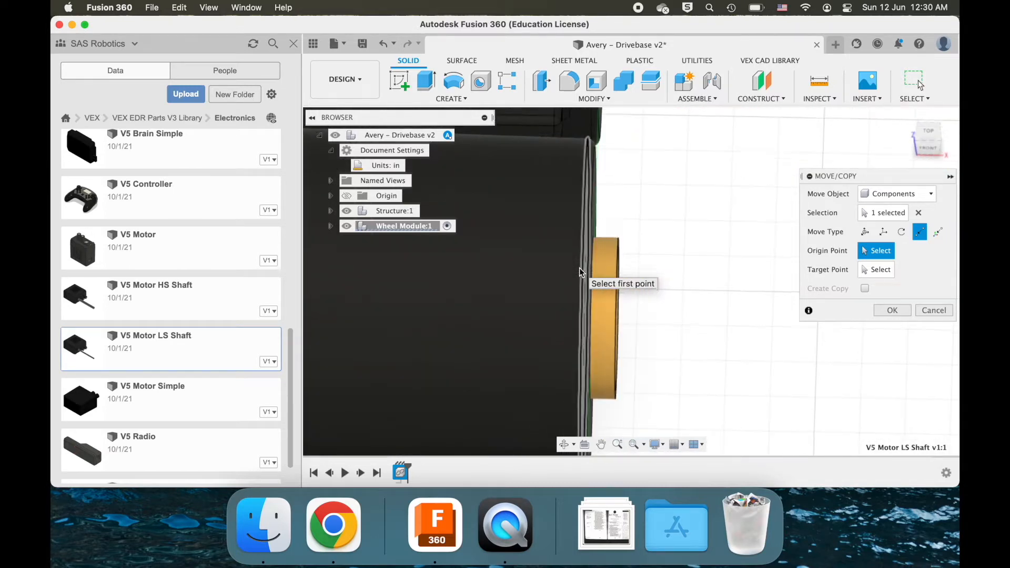
shift+scroll(581, 272, left, 5)
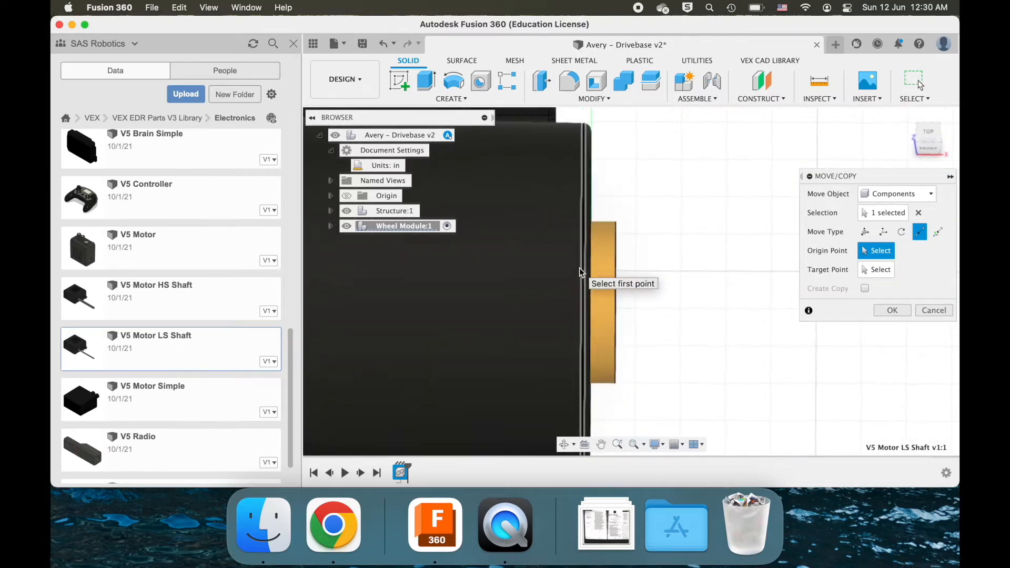
shift+scroll(579, 268, right, 5)
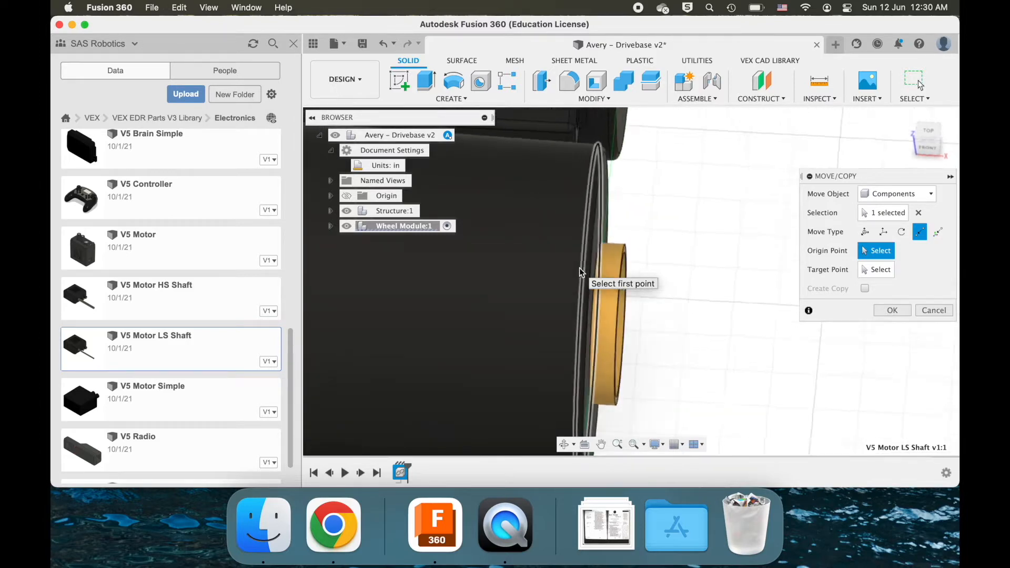
shift+scroll(579, 267, right, 5)
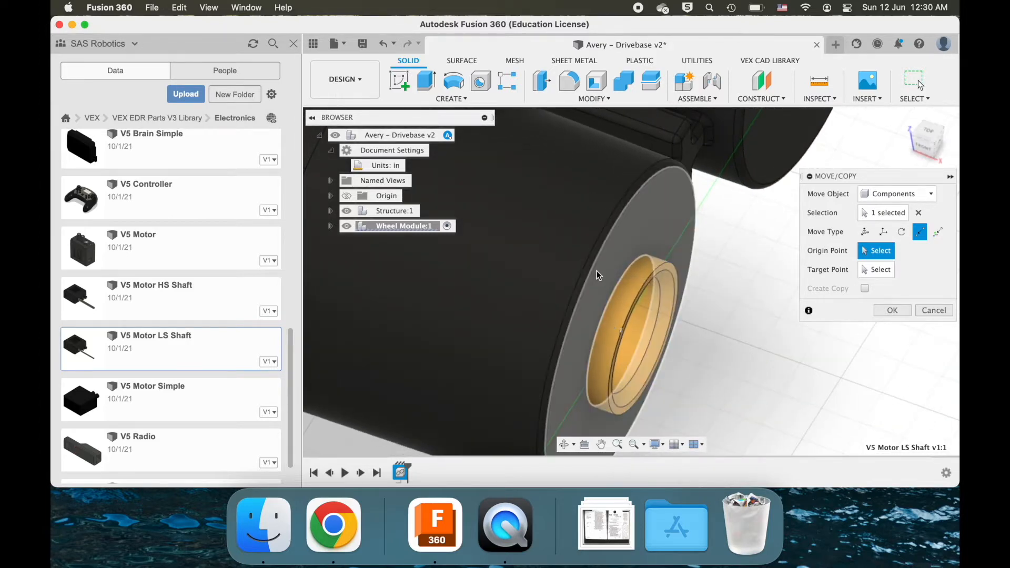
click(612, 235)
- Set the centre of a square hole in the side face of the frame's C-channel as the motor's target point
shift+scroll(736, 270, right, 3)
shift+scroll(736, 270, right, 10)
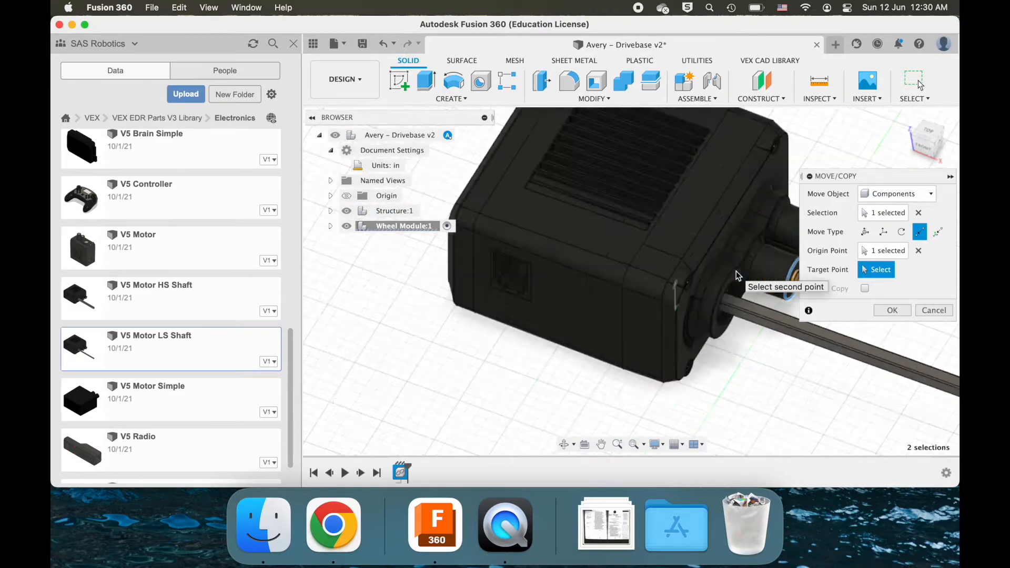
shift+scroll(779, 275, right, 10)
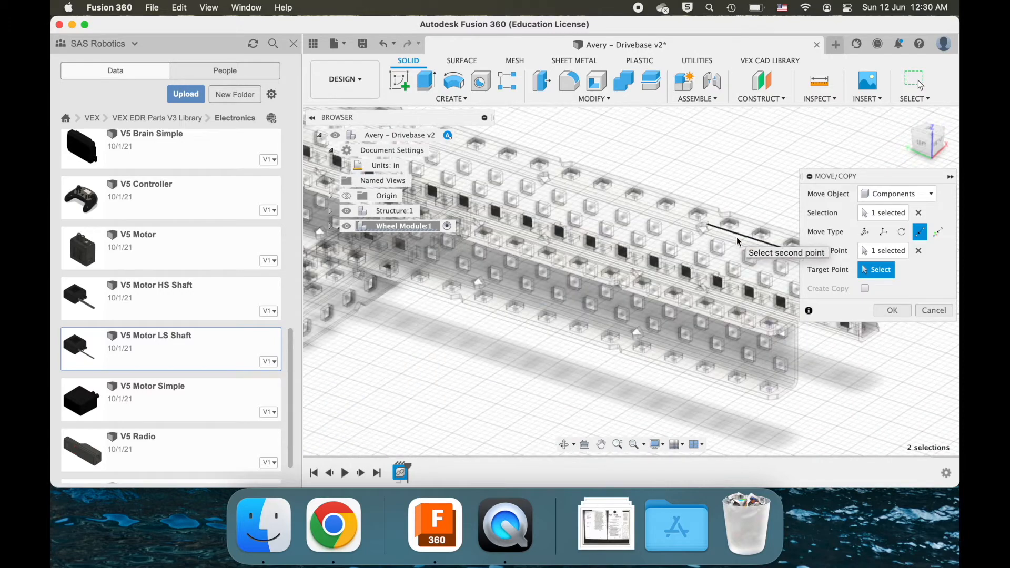
scroll(694, 175, up, 1)
shift+scroll(605, 376, right, 10)
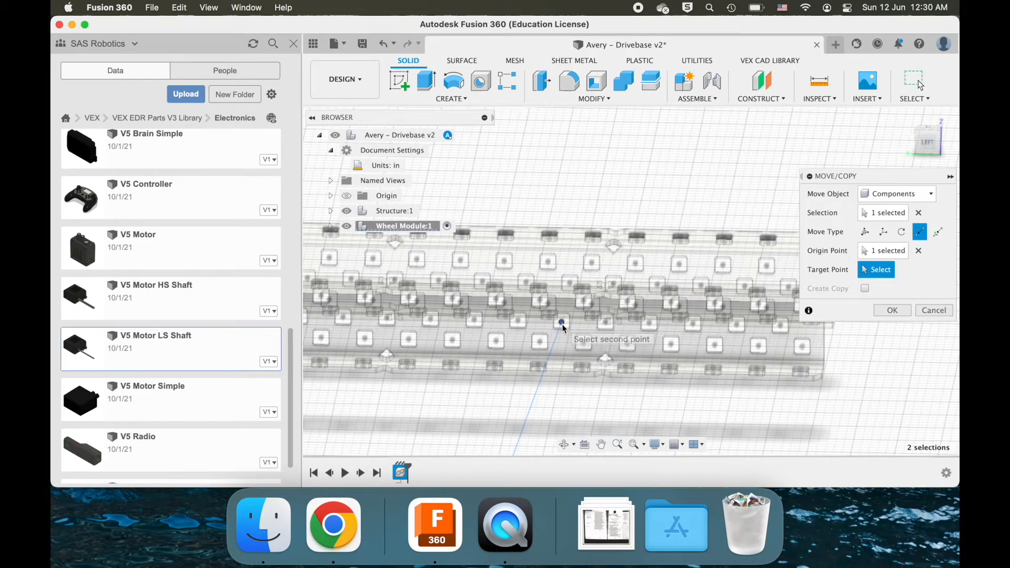
scroll(562, 327, up, 10)
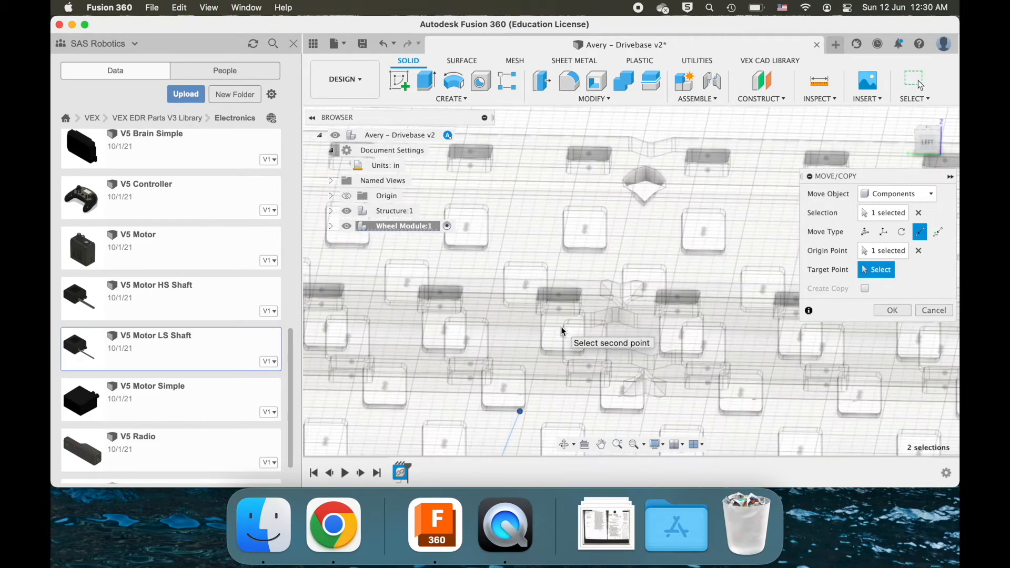
shift+scroll(545, 275, up, 2)
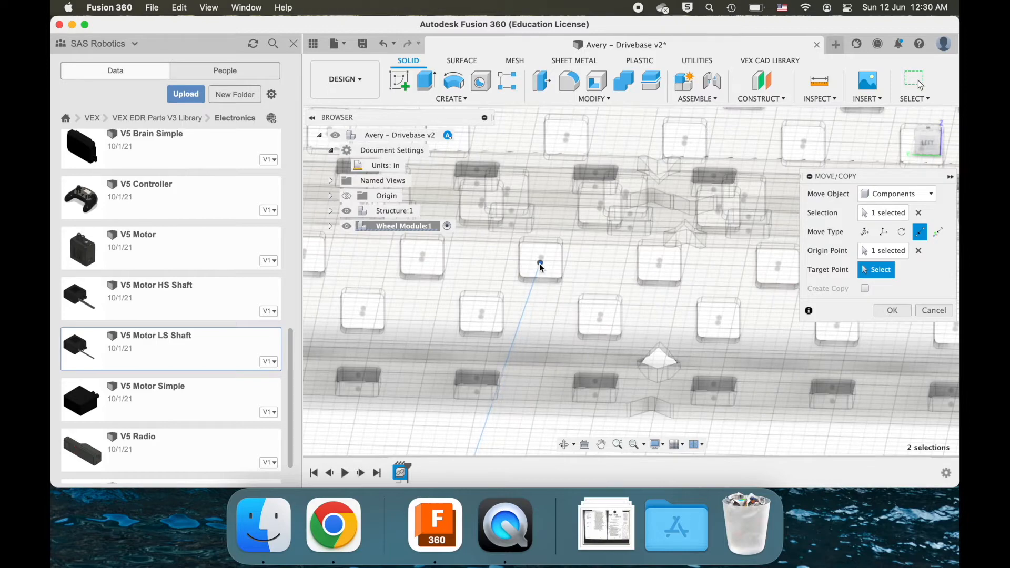
click(540, 263)
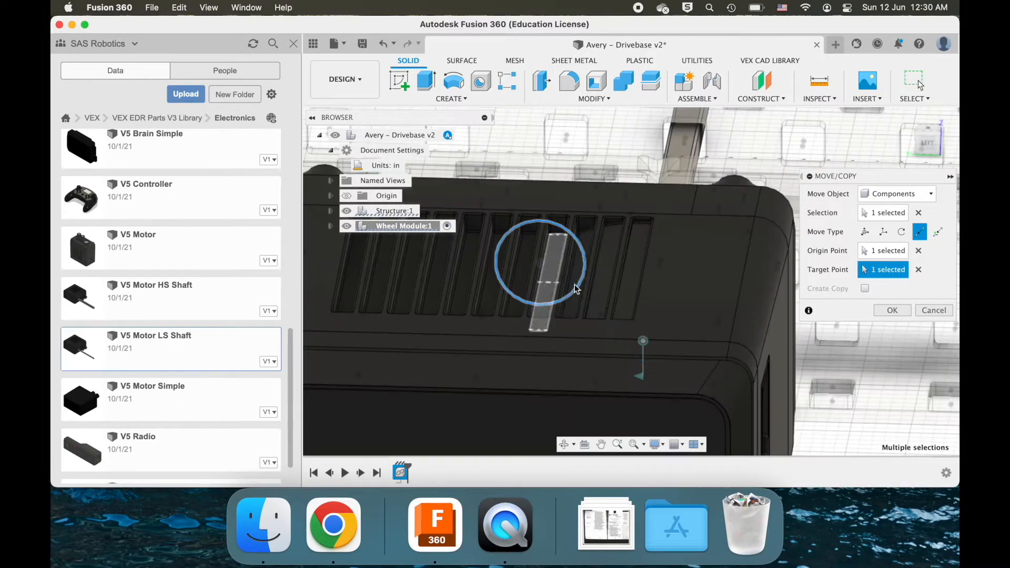
- Check how the motor's bosses and shaft line up with the C-channel holes, and accept the move
shift+scroll(576, 285, right, 10)
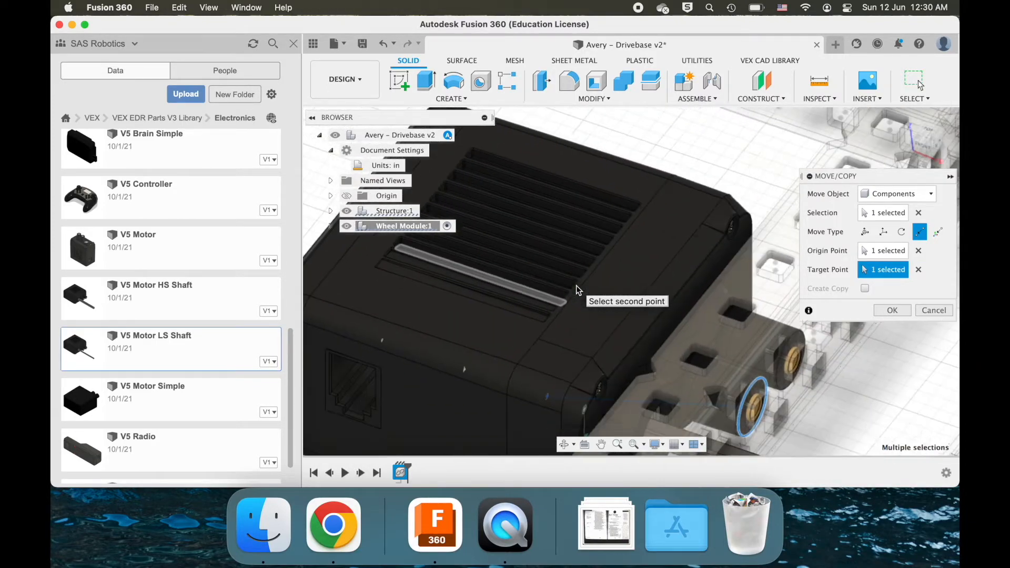
shift+scroll(576, 285, right, 10)
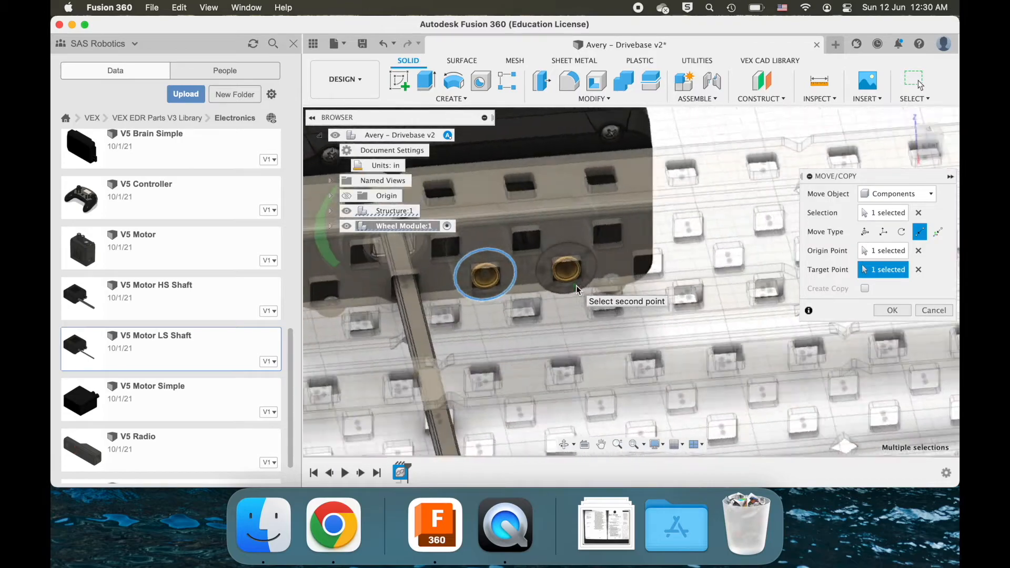
shift+scroll(576, 285, right, 10)
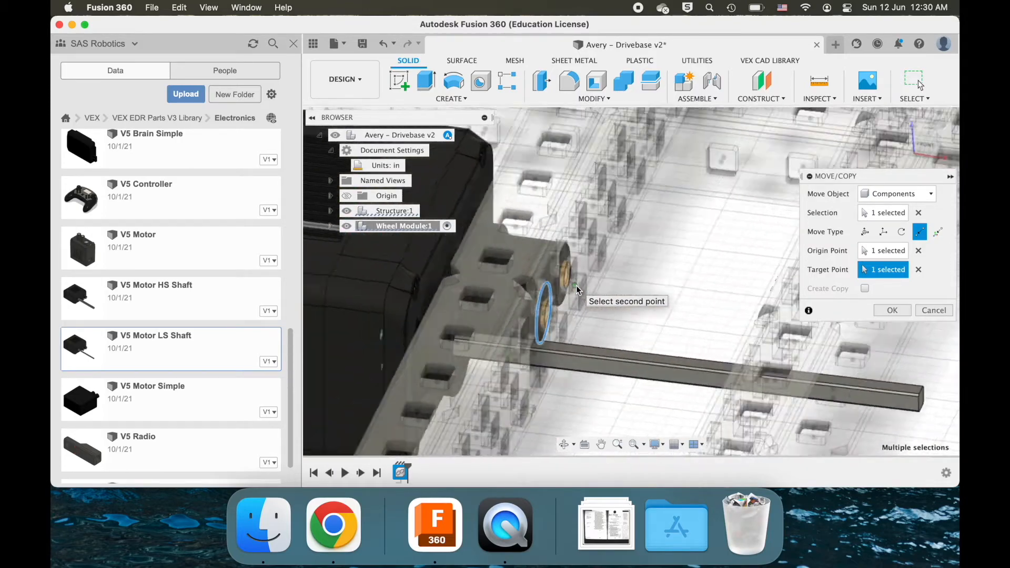
shift+scroll(576, 286, right, 10)
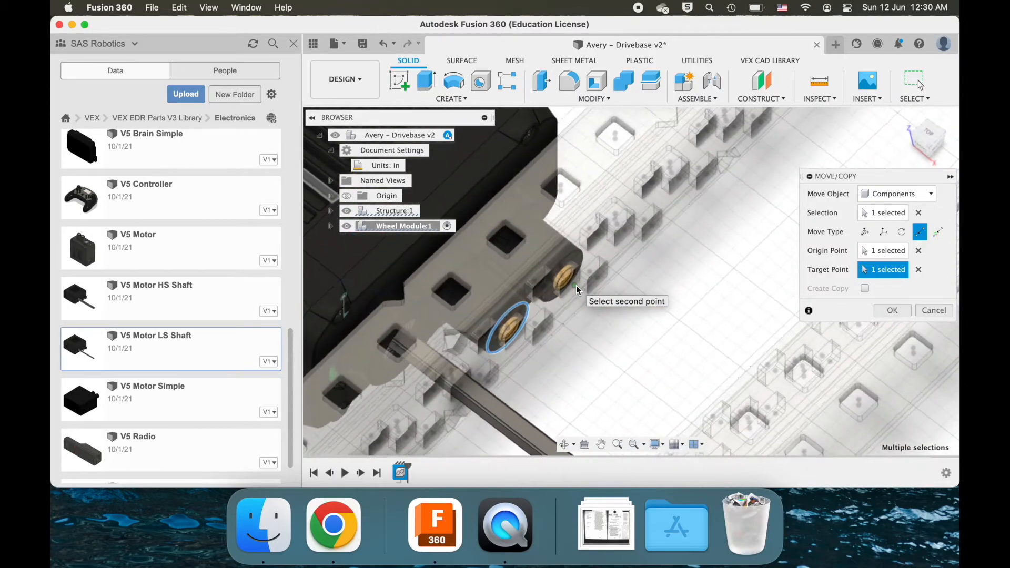
shift+scroll(577, 288, right, 3)
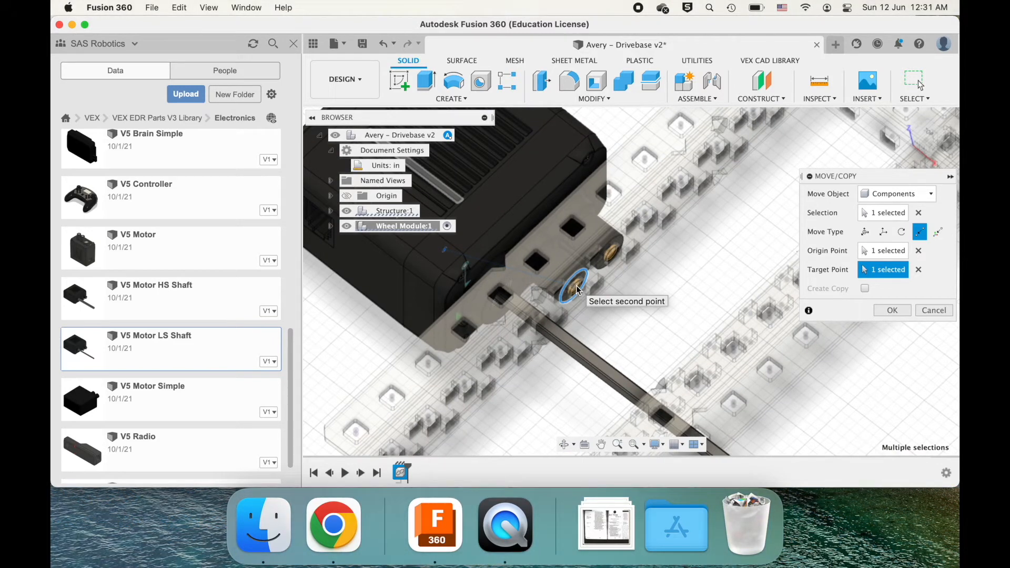
click(898, 310)
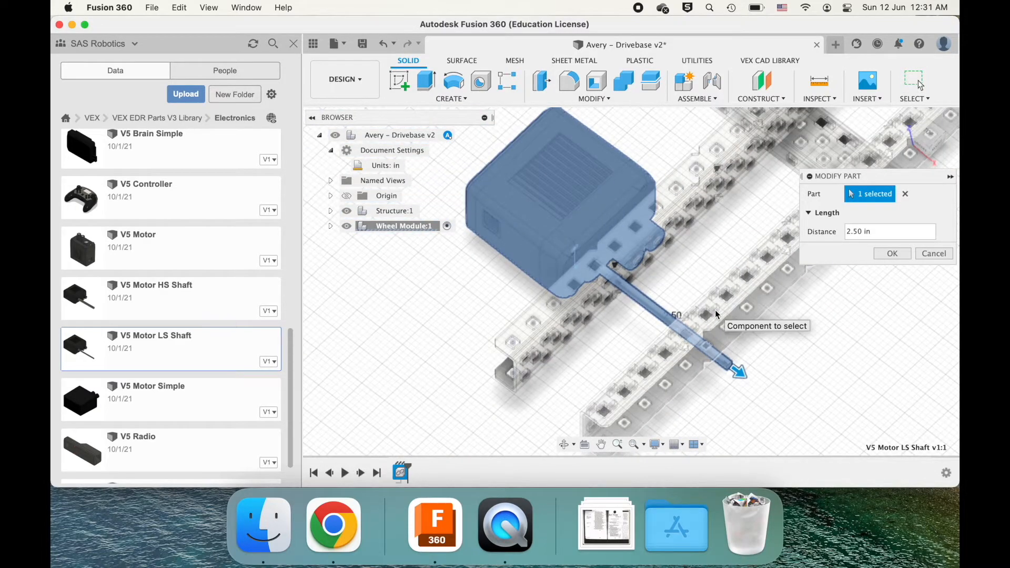
- Shorten the motor's shaft to 2.00 in with Modify Part
shift+scroll(714, 314, left, 3)
drag(752, 359, 735, 354)
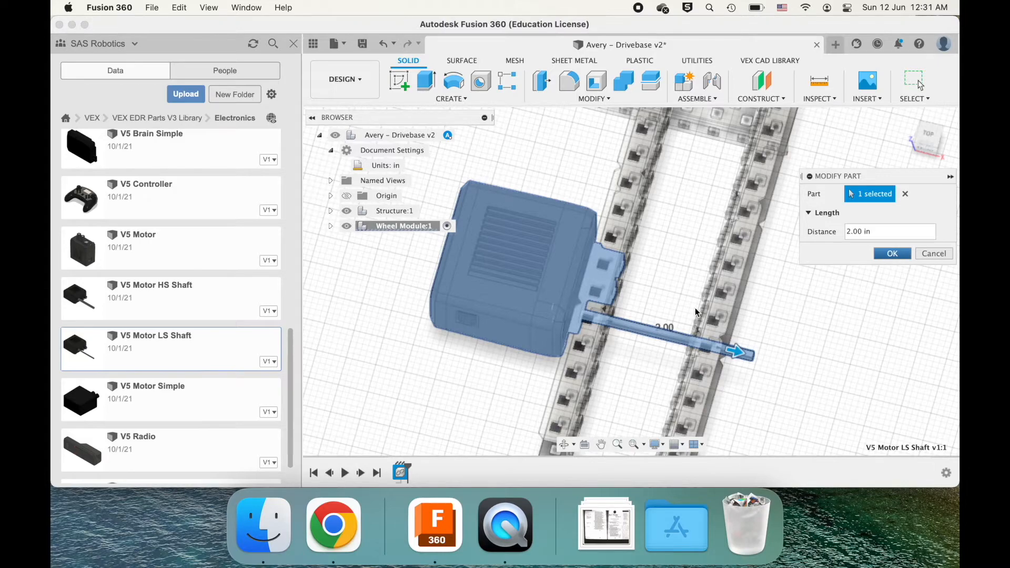
scroll(766, 304, down, 3)
shift+scroll(765, 304, right, 5)
shift+scroll(765, 304, left, 6)
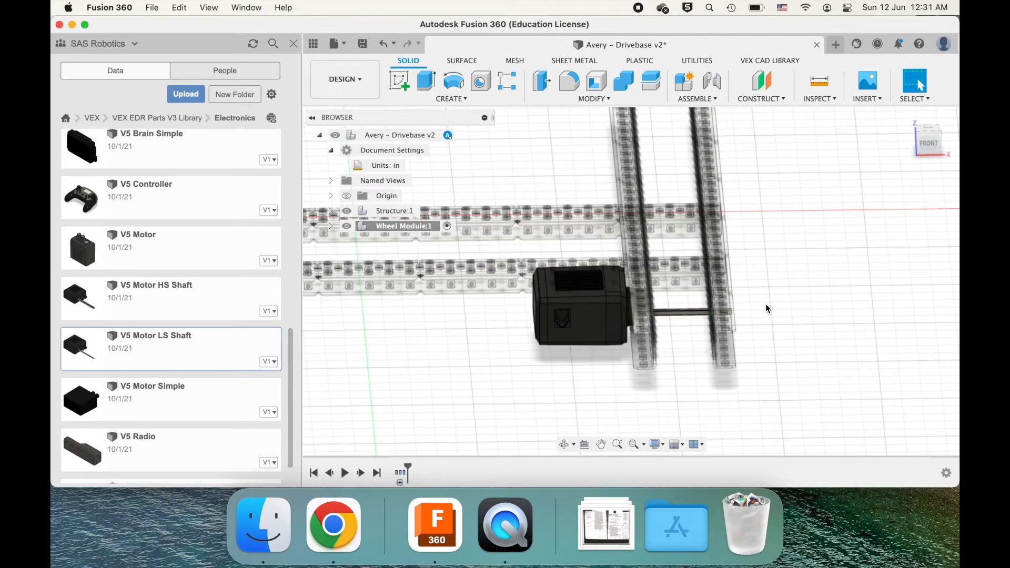
- Examine the motor's position on the frame and how far its shaft reaches across the two parallel C-channels
scroll(765, 304, left, 2)
scroll(765, 304, up, 3)
scroll(766, 304, down, 4)
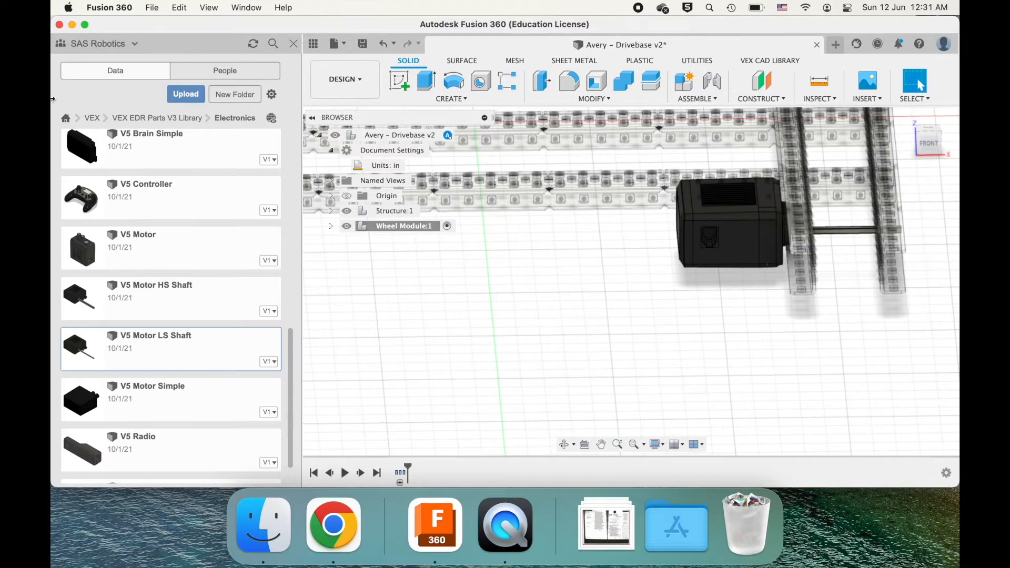
scroll(588, 231, right, 4)
scroll(588, 231, up, 2)
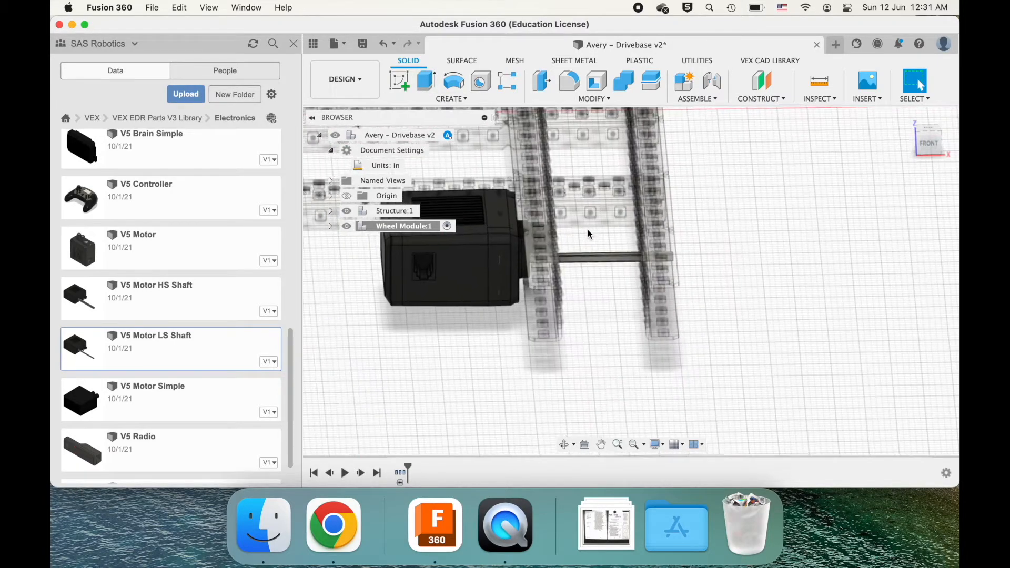
shift+scroll(588, 230, right, 5)
scroll(588, 229, up, 3)
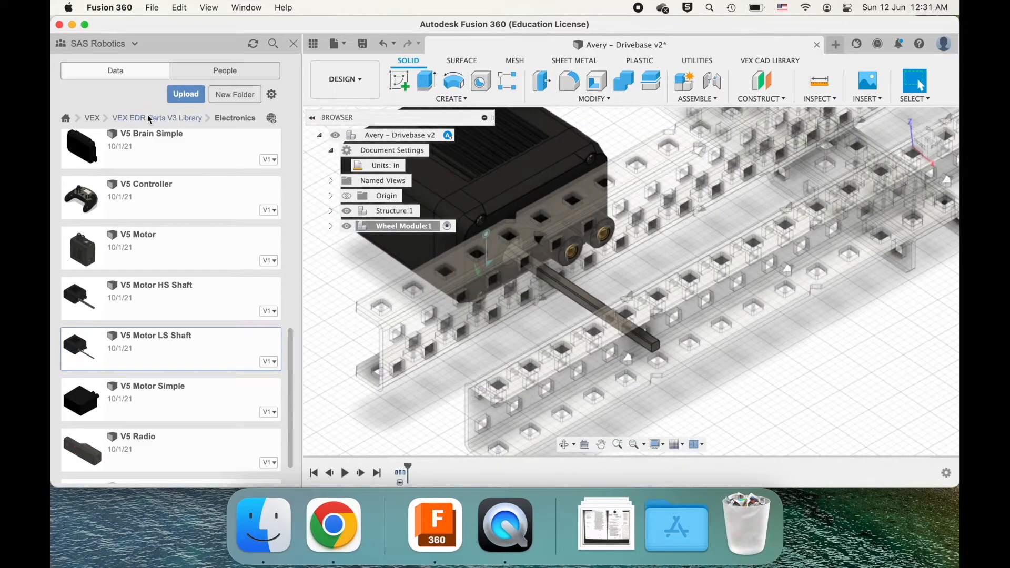
- Look through the Motion folder of the VEX EDR Parts V3 Library and return to the library's main level
click(149, 119)
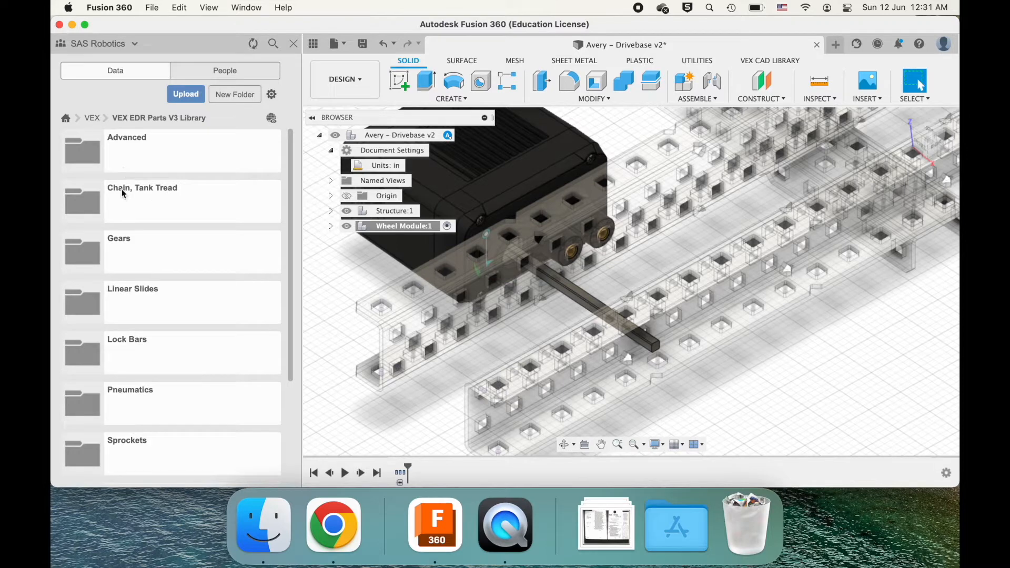
scroll(134, 325, down, 5)
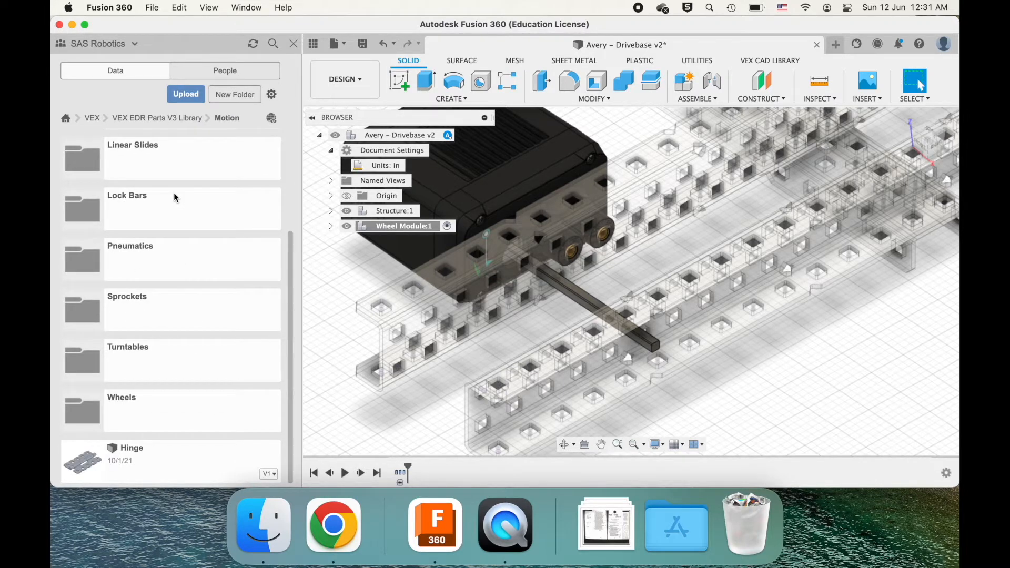
scroll(174, 195, up, 5)
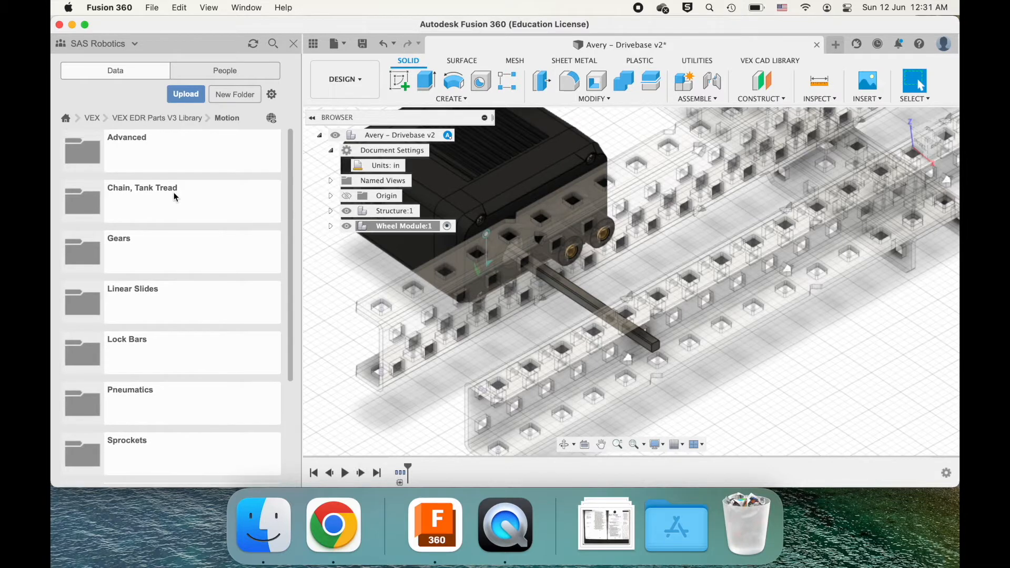
click(165, 117)
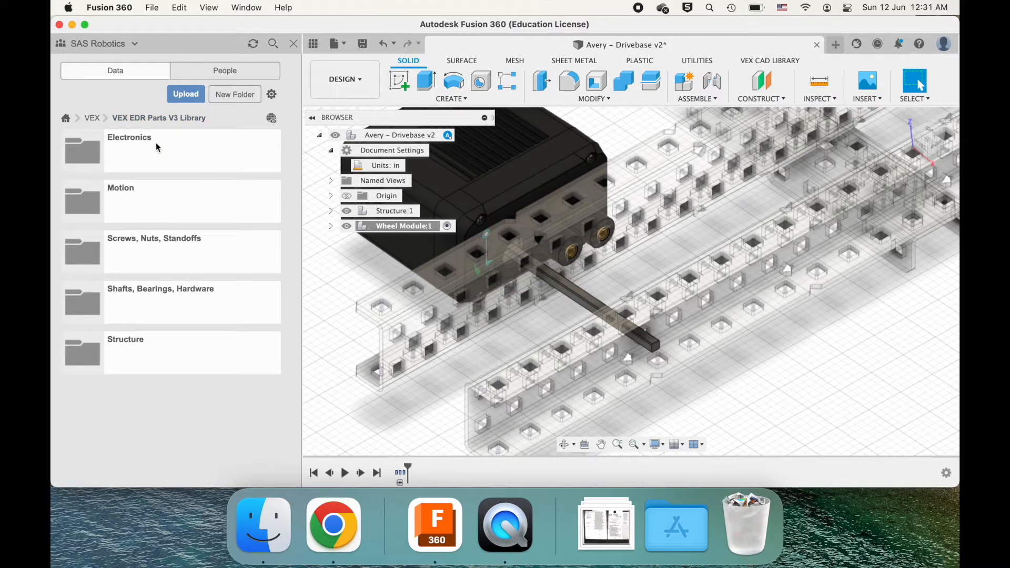
- Open the Bearings folder within Shafts, Bearings, Hardware
click(165, 288)
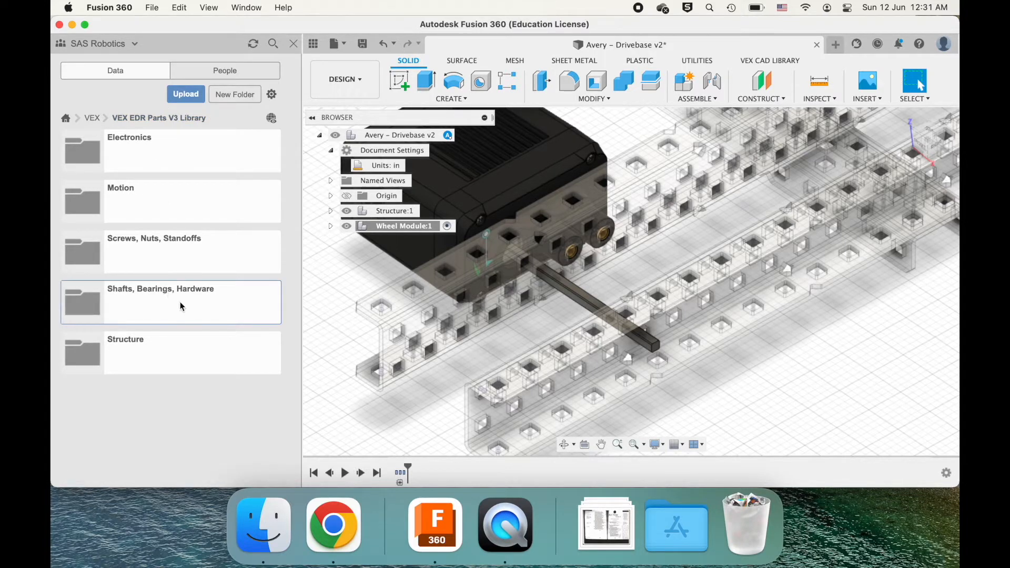
click(181, 306)
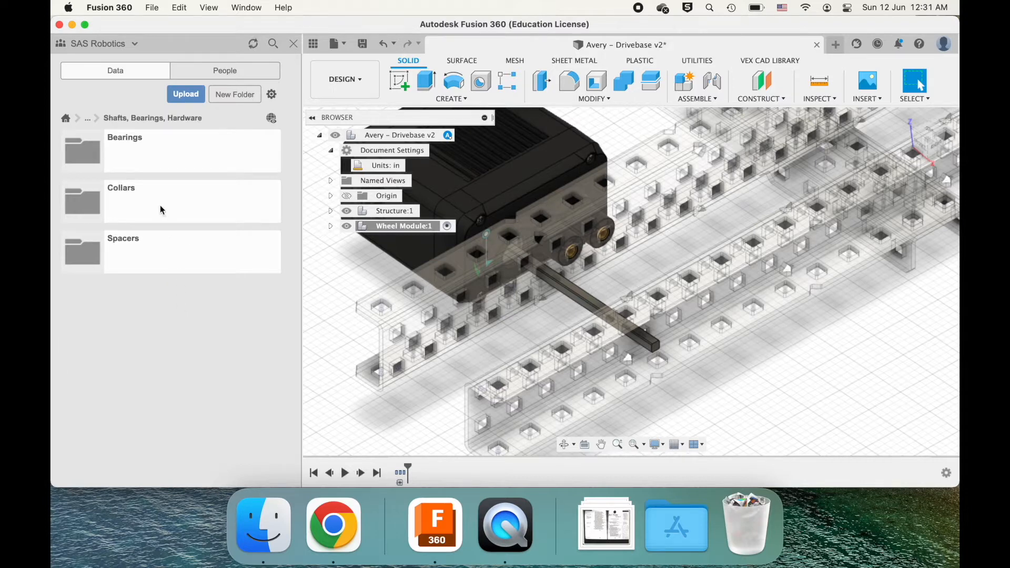
click(134, 248)
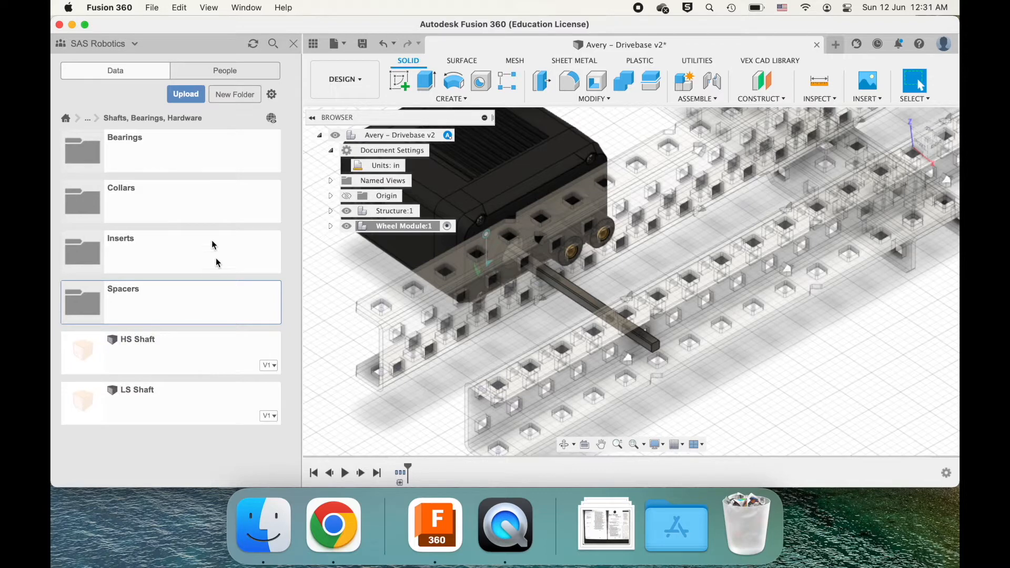
middle_drag(645, 304, 757, 283)
double_click(174, 162)
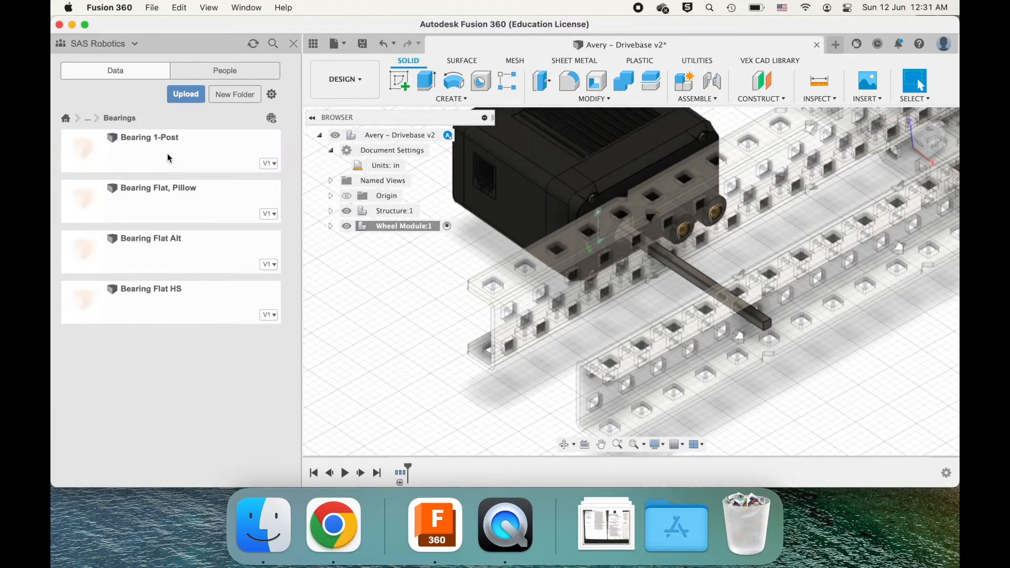
middle_drag(619, 346, 504, 342)
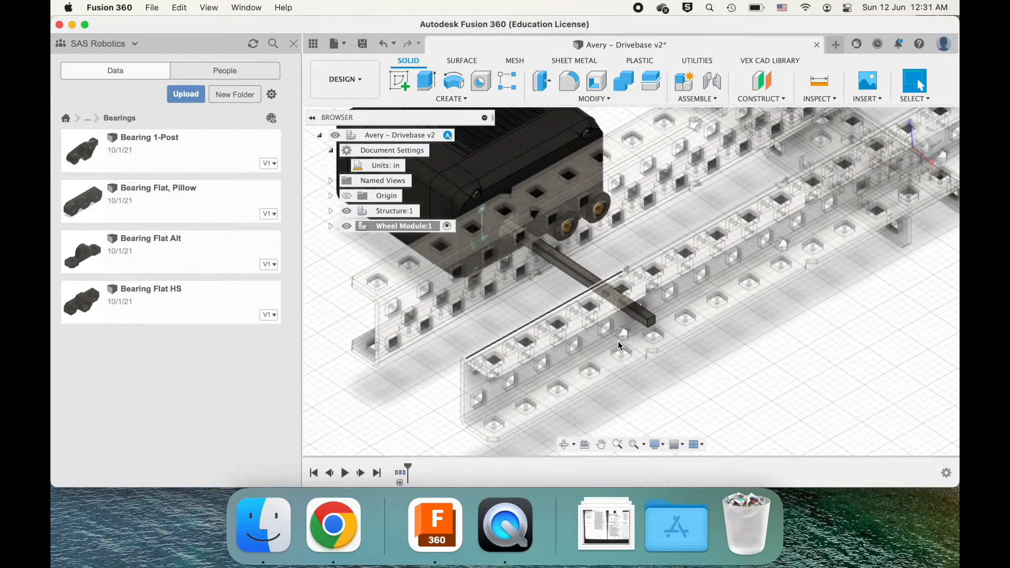
- Activate the top-level drivebase assembly and examine where the motor's shaft passes through the outer C-channel's middle row of holes
click(462, 136)
shift+scroll(791, 383, down, 5)
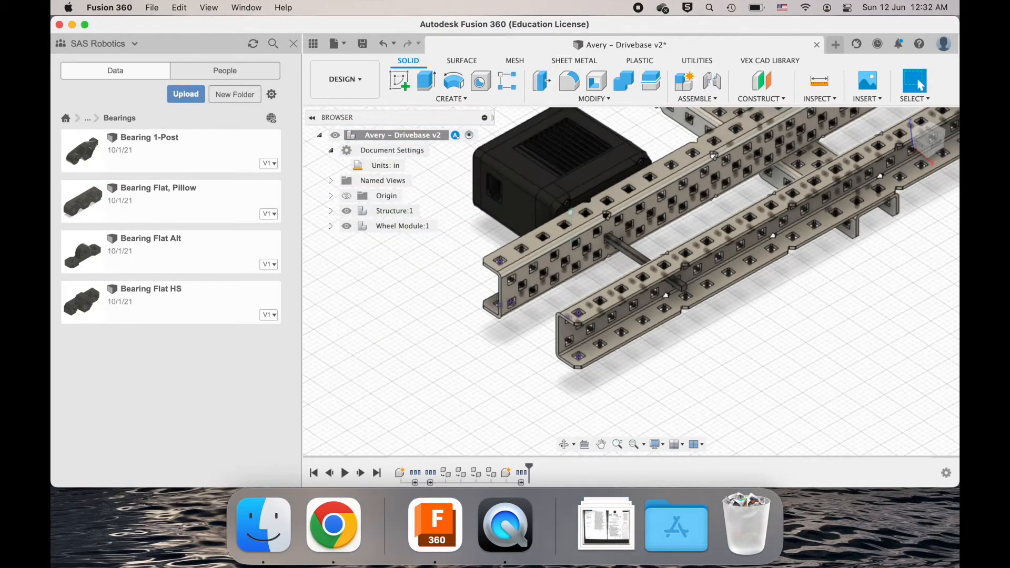
shift+scroll(789, 383, right, 5)
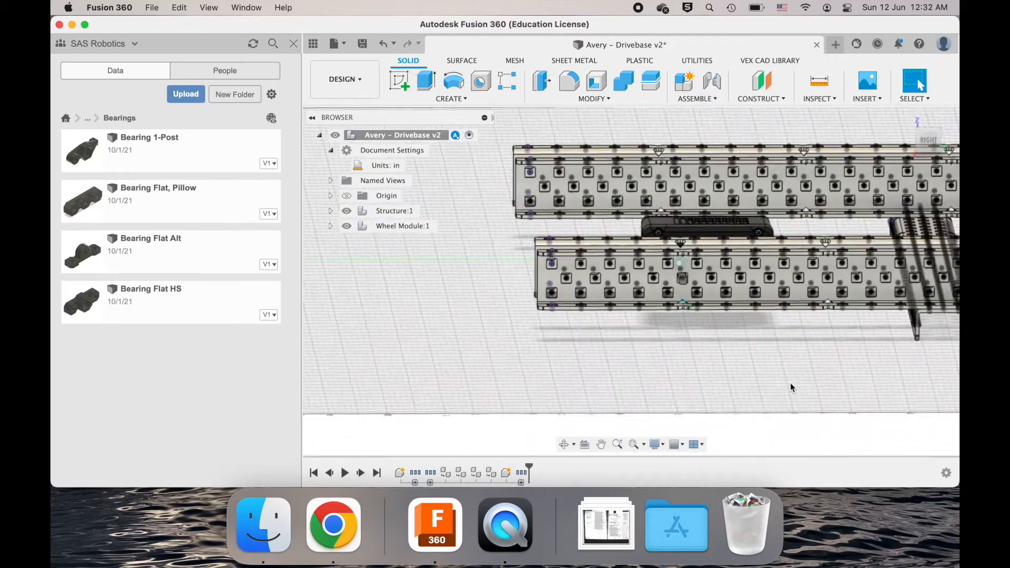
scroll(790, 383, up, 5)
scroll(790, 383, down, 3)
scroll(790, 384, up, 4)
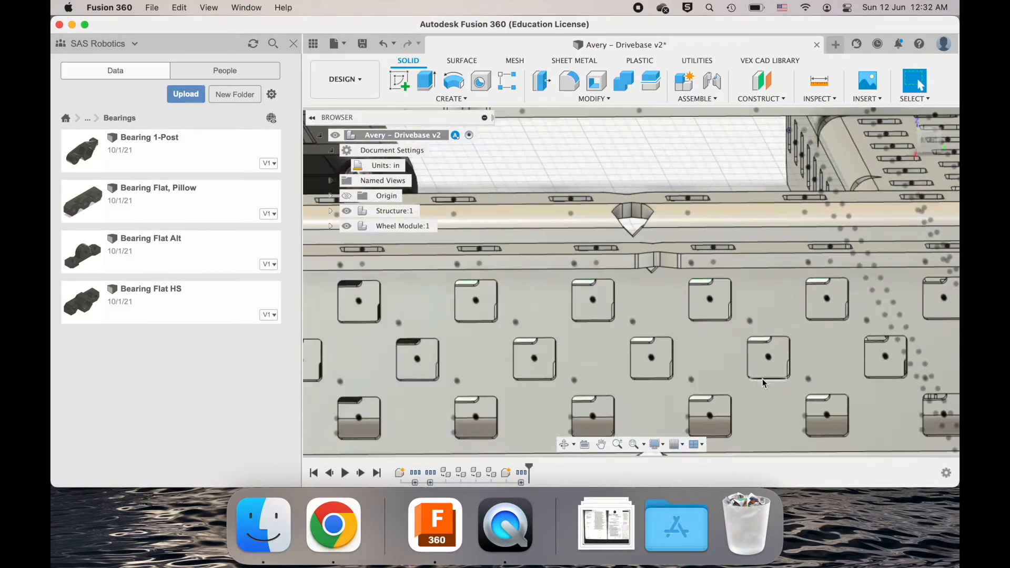
scroll(717, 301, down, 6)
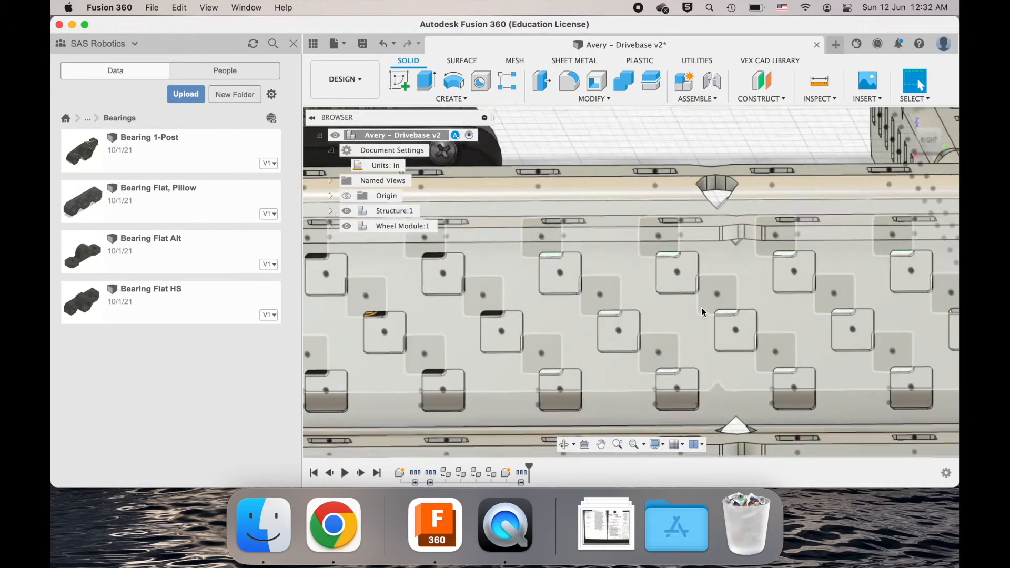
scroll(443, 298, up, 4)
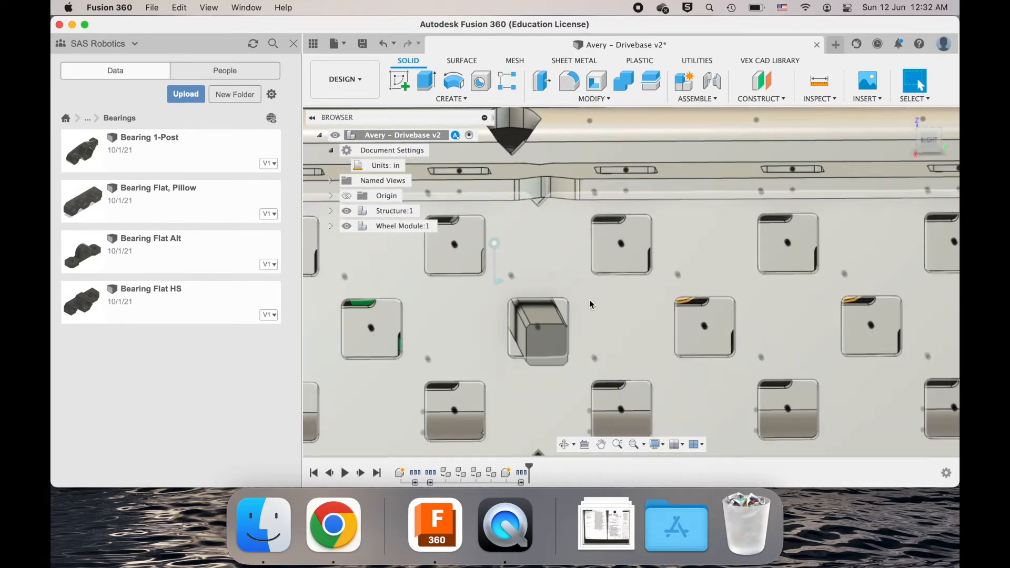
scroll(590, 300, down, 5)
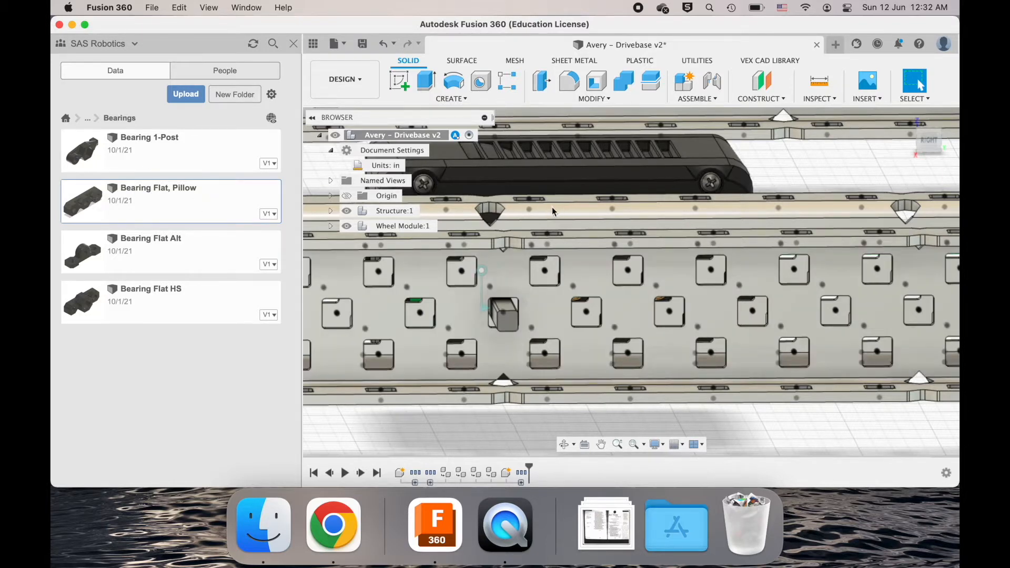
- Insert the Bearing Flat, Pillow into the top-level assembly, raised 2.50 in, and turn it horizontal with a Y angle of 180 degrees
right_click(88, 196)
click(132, 215)
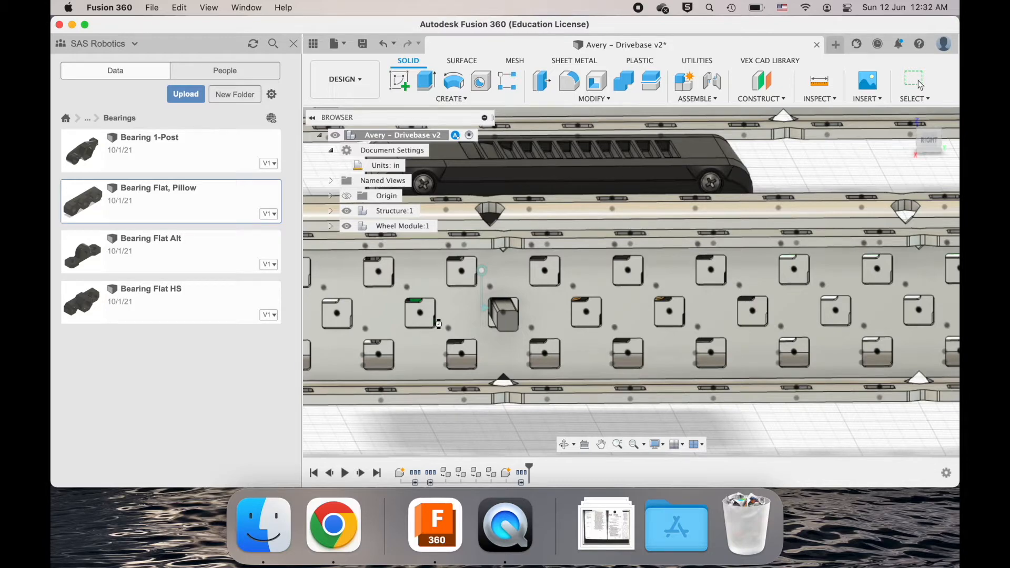
drag(438, 324, 435, 319)
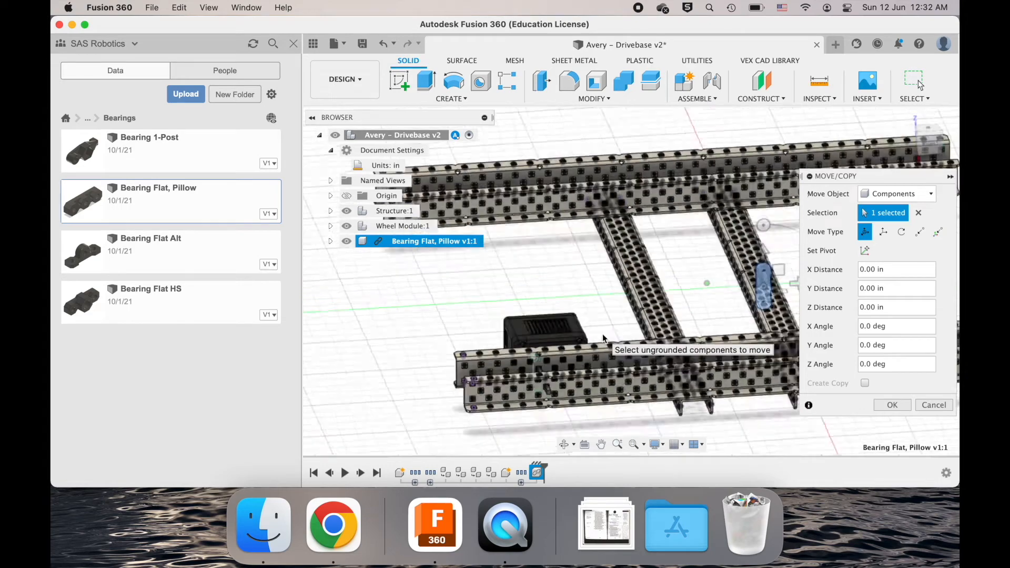
drag(687, 231, 681, 173)
shift+scroll(708, 197, right, 5)
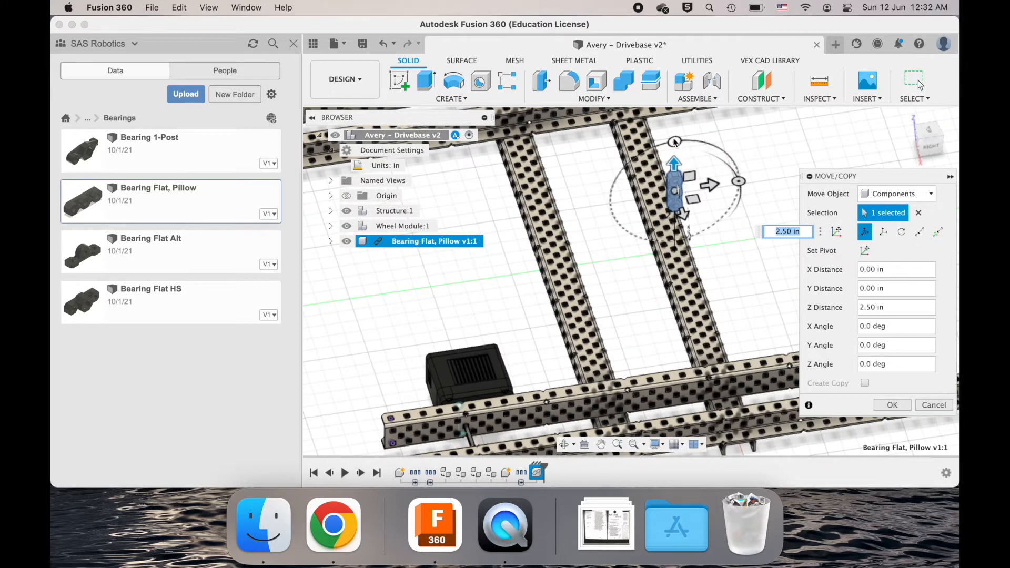
drag(675, 141, 626, 197)
drag(688, 232, 657, 144)
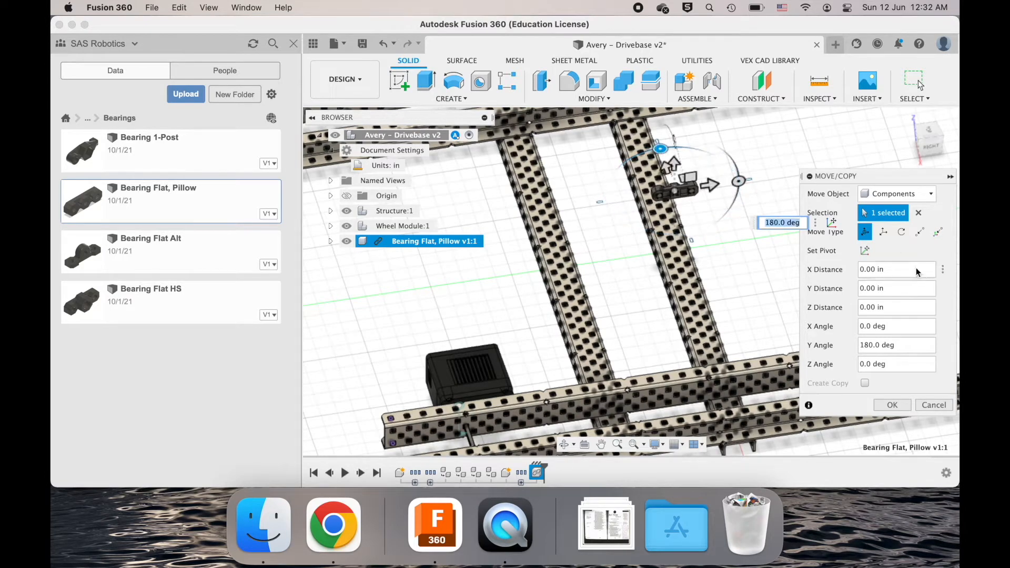
- Switch the bearing's move to Point to Point and set the centre of its end hole as the origin point
click(938, 231)
click(919, 232)
scroll(746, 205, up, 2)
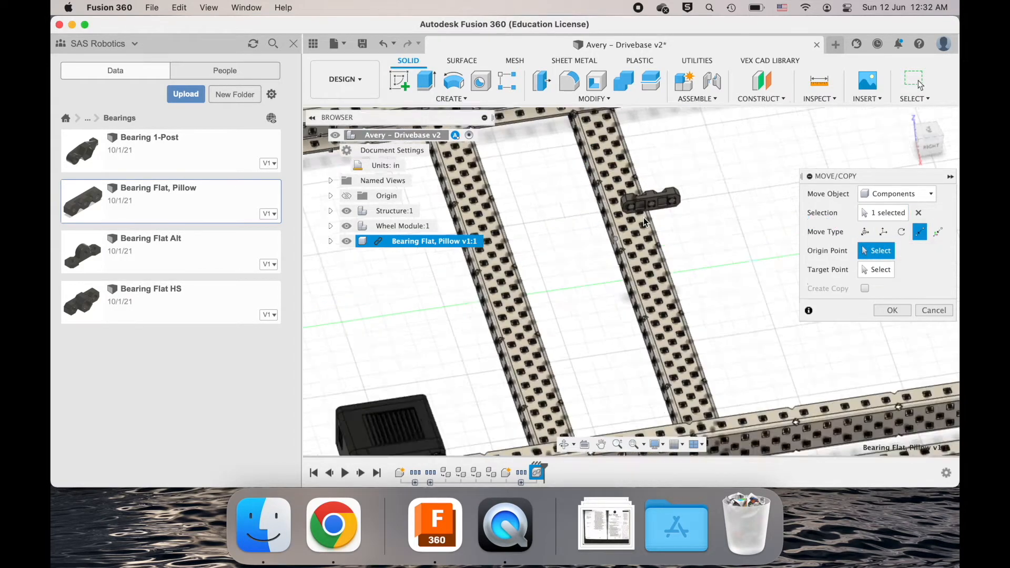
scroll(643, 220, up, 6)
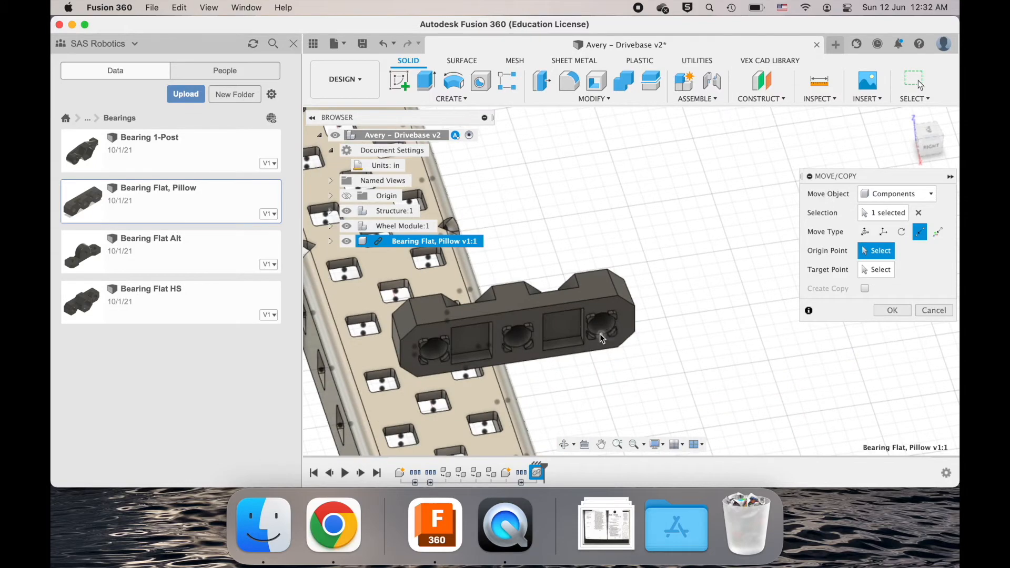
click(612, 330)
- Place the bearing on the inner C-channel by targeting the middle-row hole where the motor's shaft passes through
scroll(611, 331, down, 6)
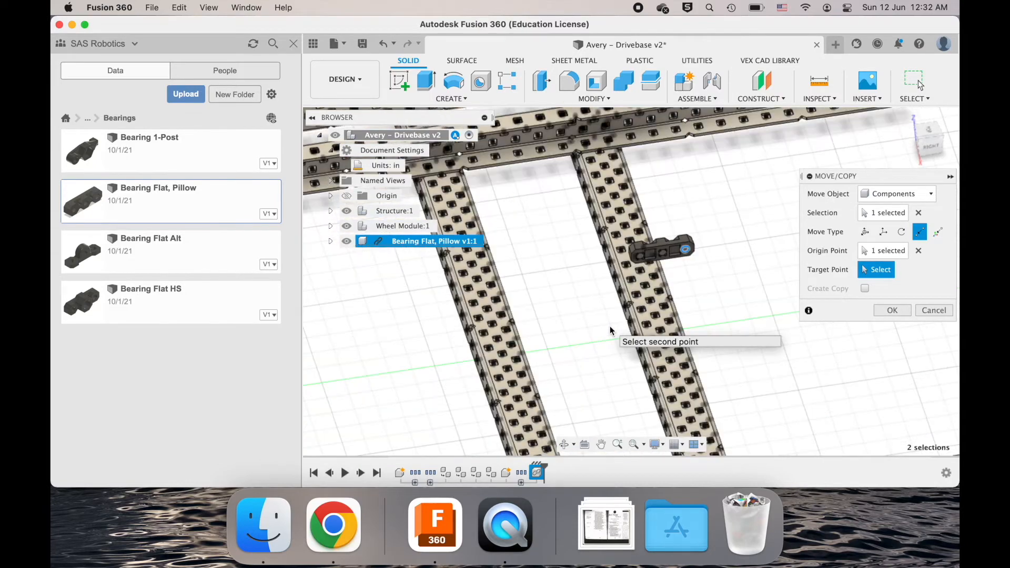
shift+scroll(538, 337, left, 6)
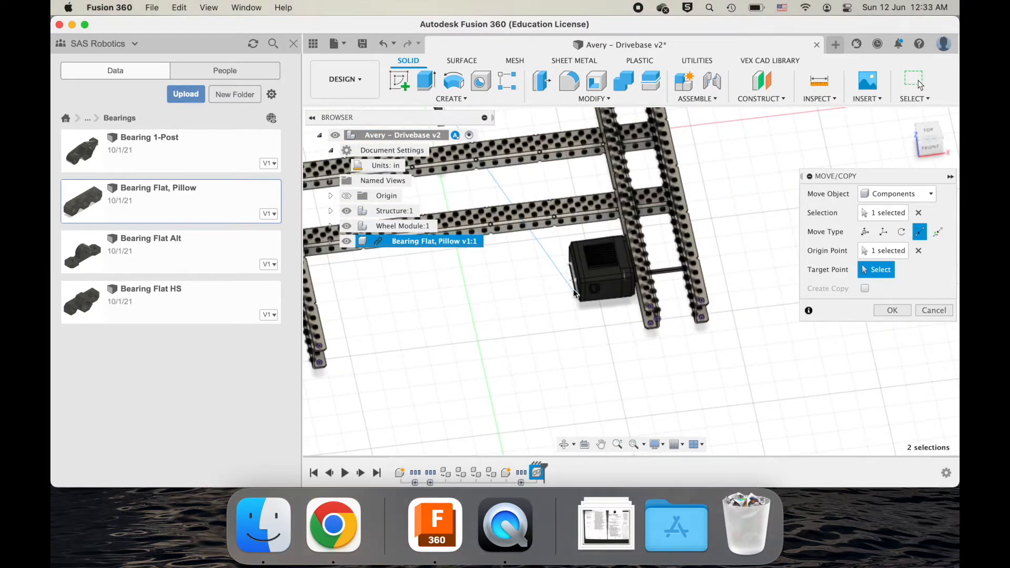
shift+scroll(670, 276, left, 4)
scroll(671, 279, up, 10)
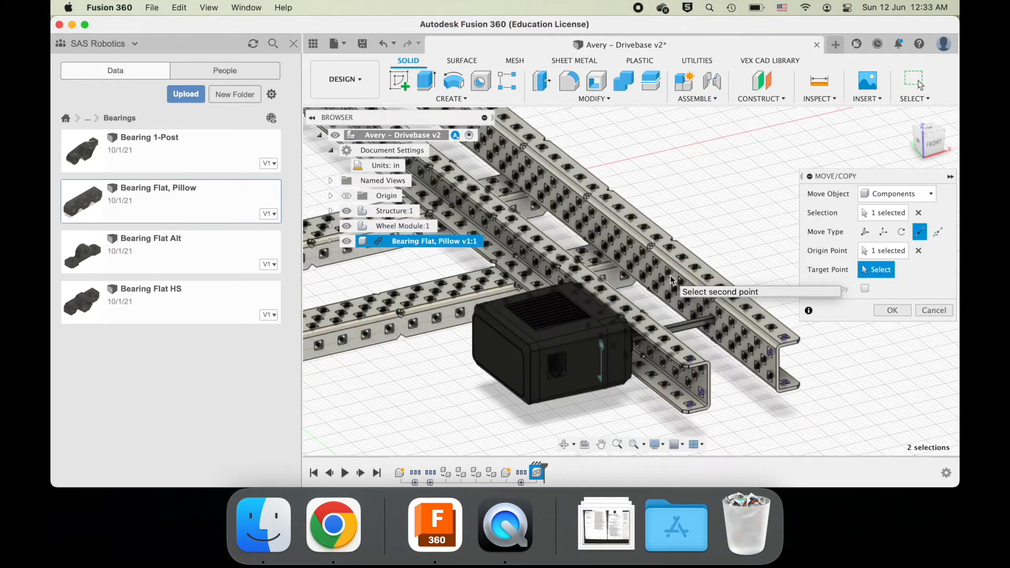
scroll(670, 276, up, 3)
shift+scroll(670, 276, down, 6)
scroll(670, 276, up, 5)
click(529, 314)
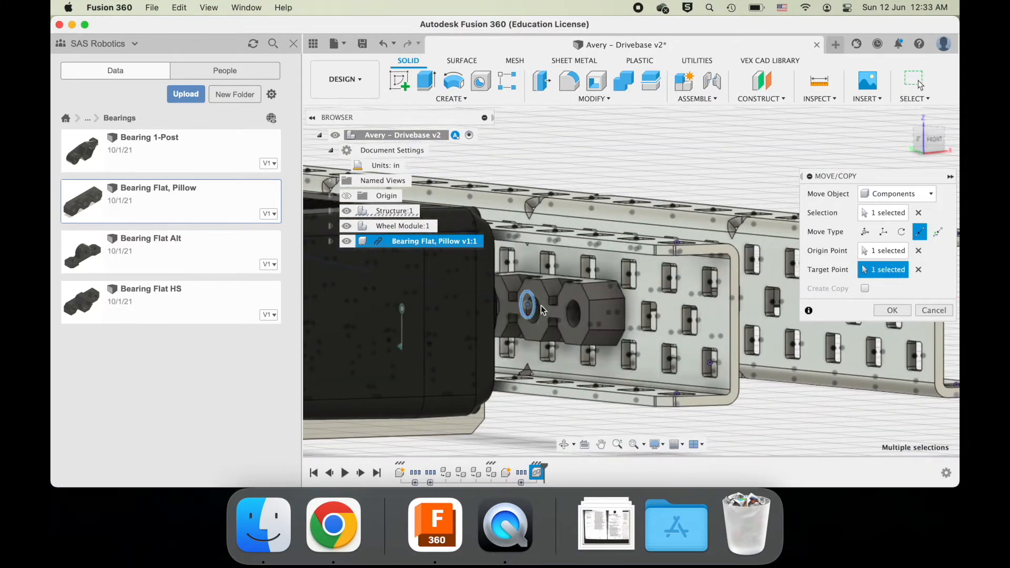
shift+scroll(608, 321, up, 5)
shift+scroll(608, 321, right, 8)
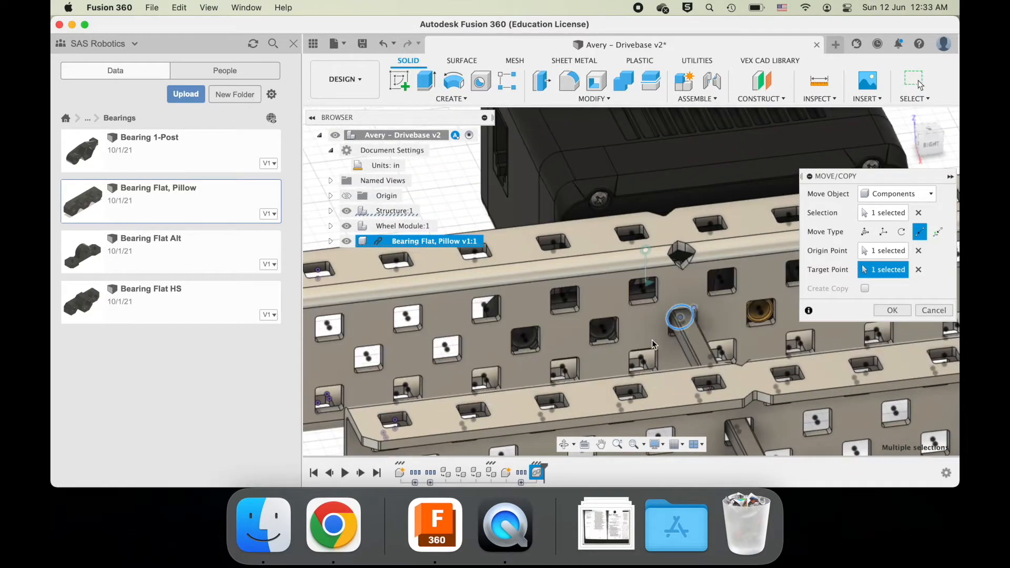
shift+scroll(629, 334, left, 10)
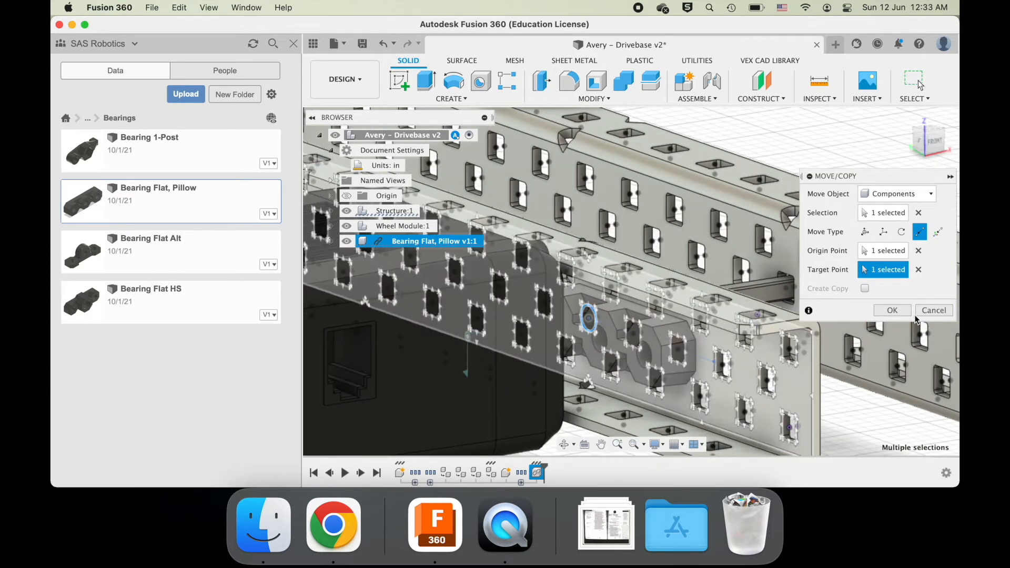
click(892, 311)
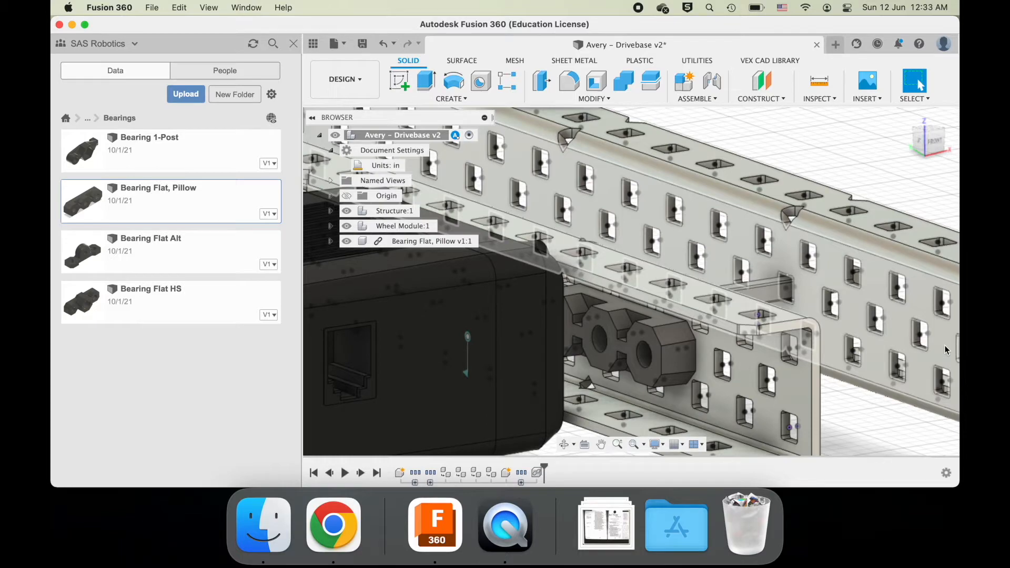
- Examine how the flat bearing sits against the inner C-channel beside the motor
shift+scroll(812, 306, down, 10)
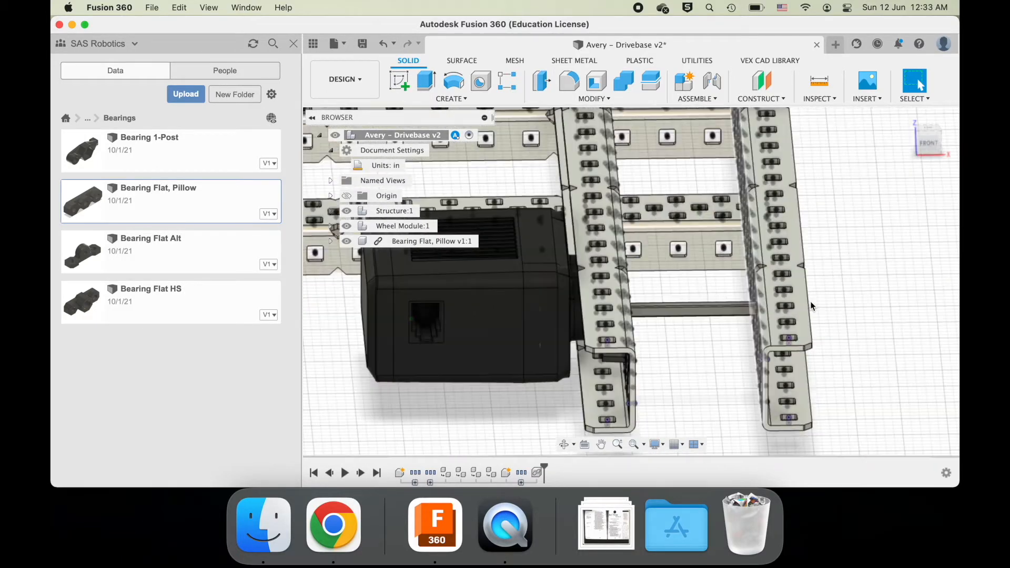
scroll(810, 301, down, 5)
shift+scroll(698, 324, up, 10)
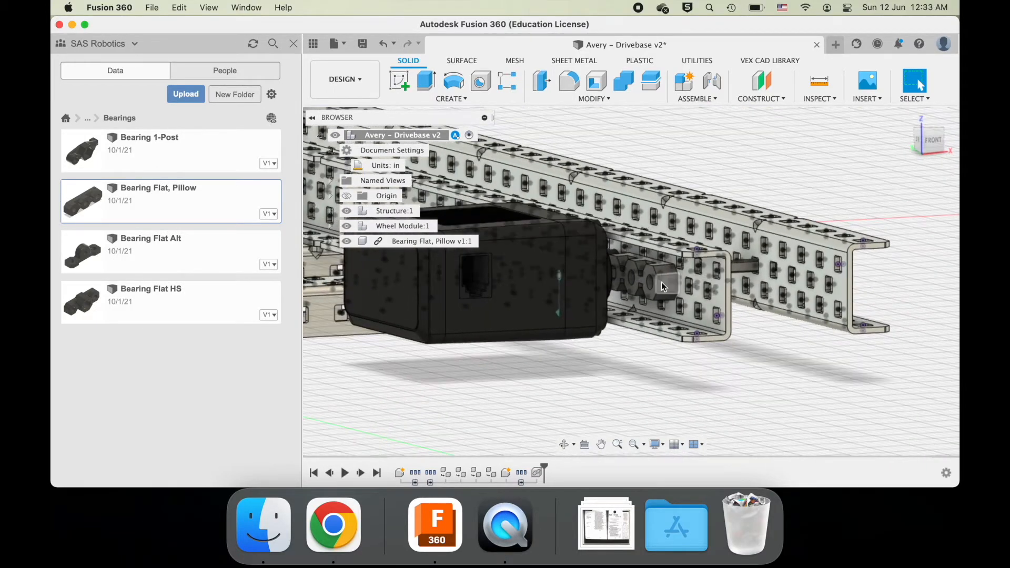
scroll(676, 286, up, 3)
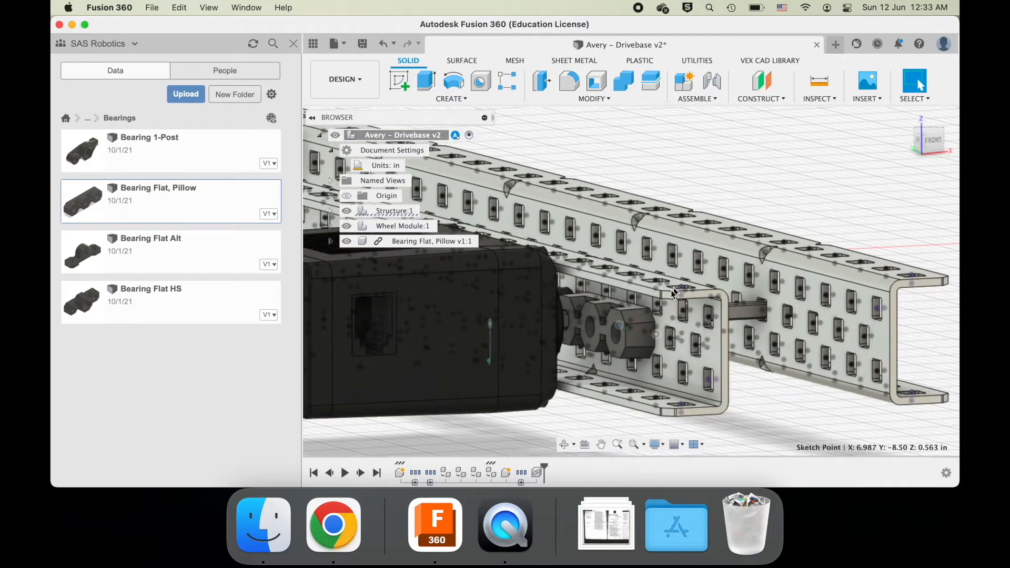
click(636, 331)
scroll(637, 331, down, 3)
click(743, 395)
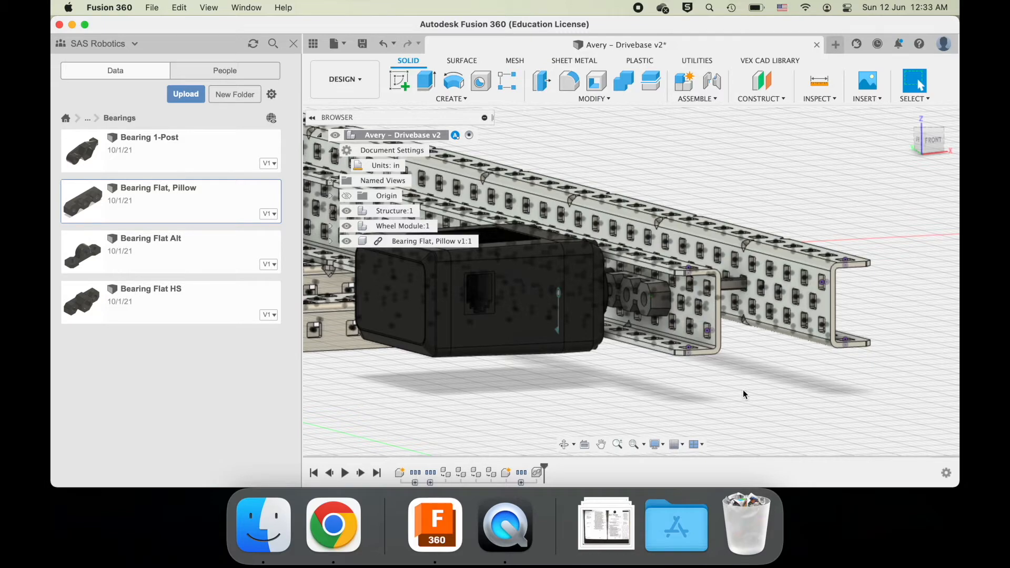
- Select the placed flat bearing and undo its insertion into the top-level assembly
scroll(615, 318, up, 3)
click(622, 332)
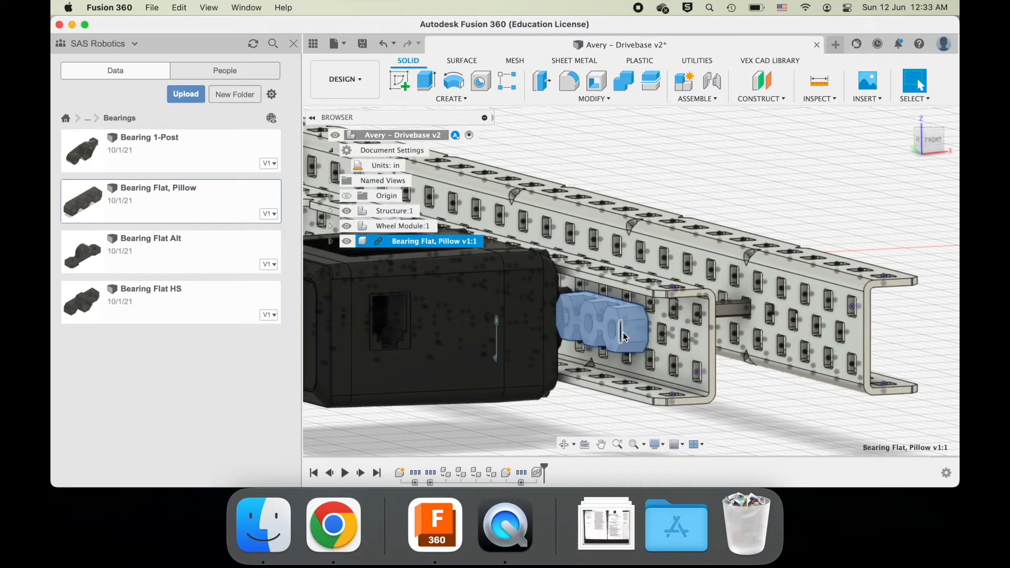
scroll(623, 332, up, 2)
shift+scroll(623, 332, up, 5)
shift+scroll(623, 331, down, 3)
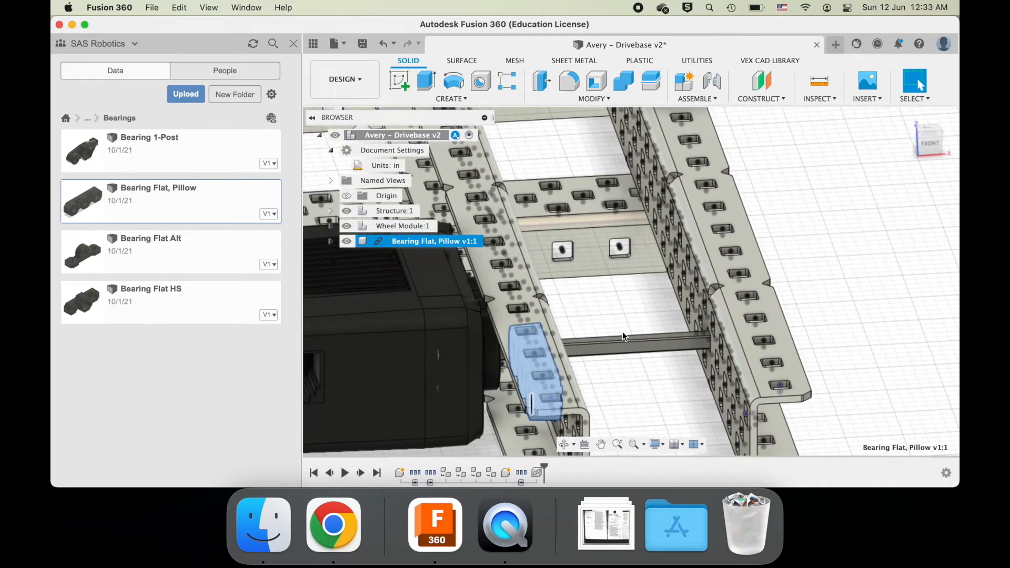
key(j)
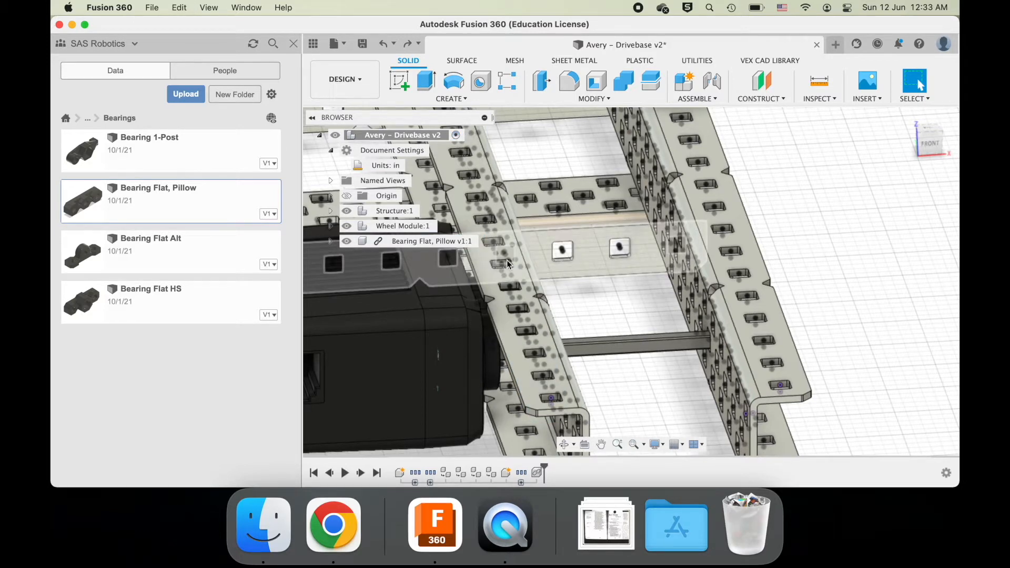
key(super+z)
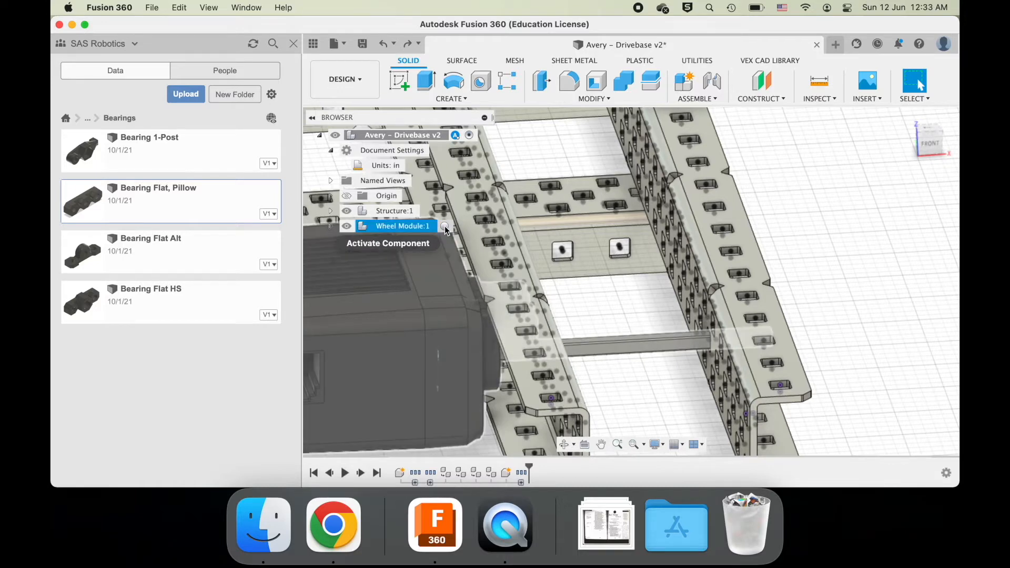
- Activate the Wheel Module component in place of the top-level assembly
click(435, 225)
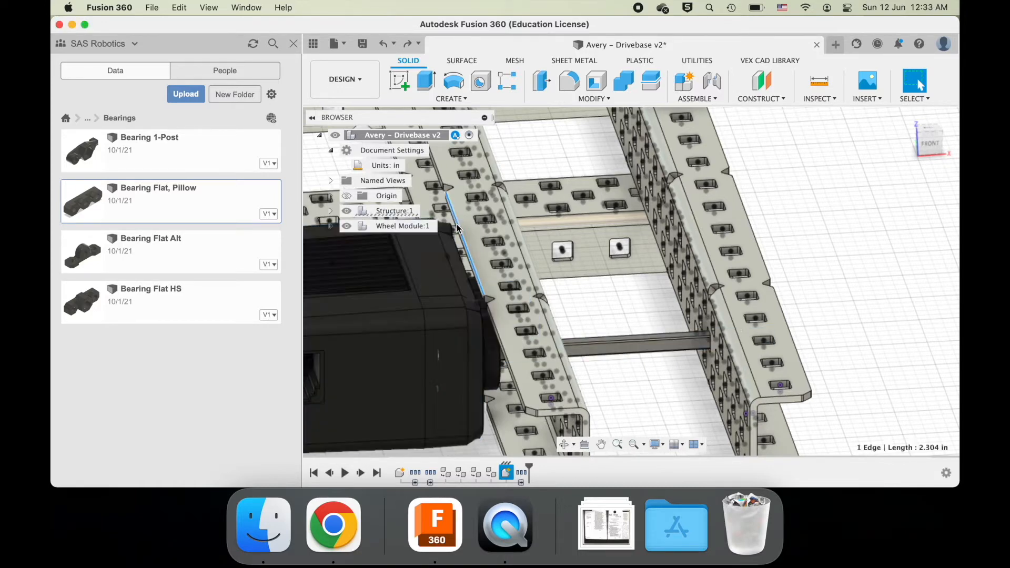
click(446, 225)
scroll(550, 242, down, 3)
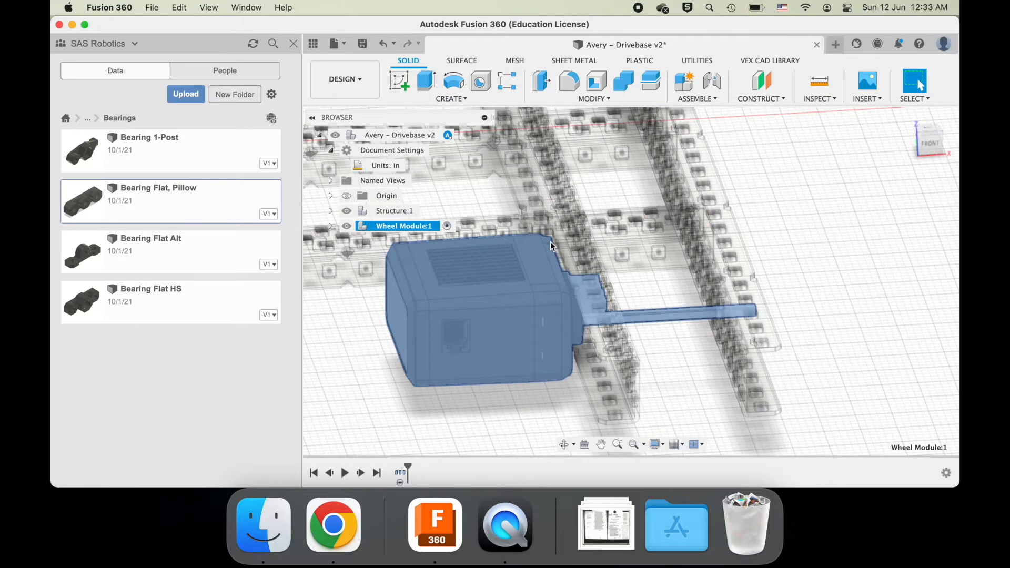
click(535, 406)
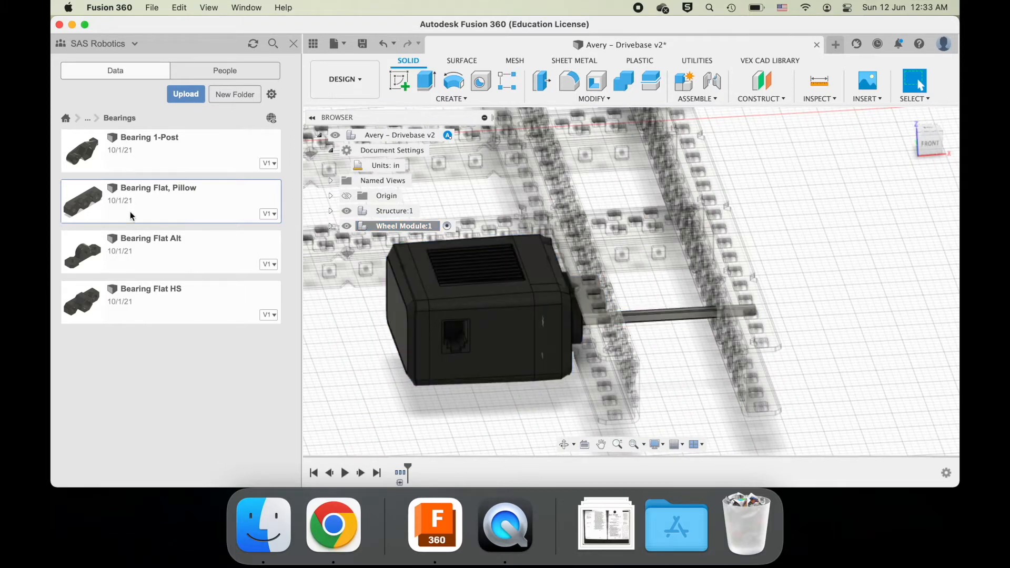
- Insert the Bearing Flat, Pillow into the active Wheel Module
right_click(149, 202)
click(179, 217)
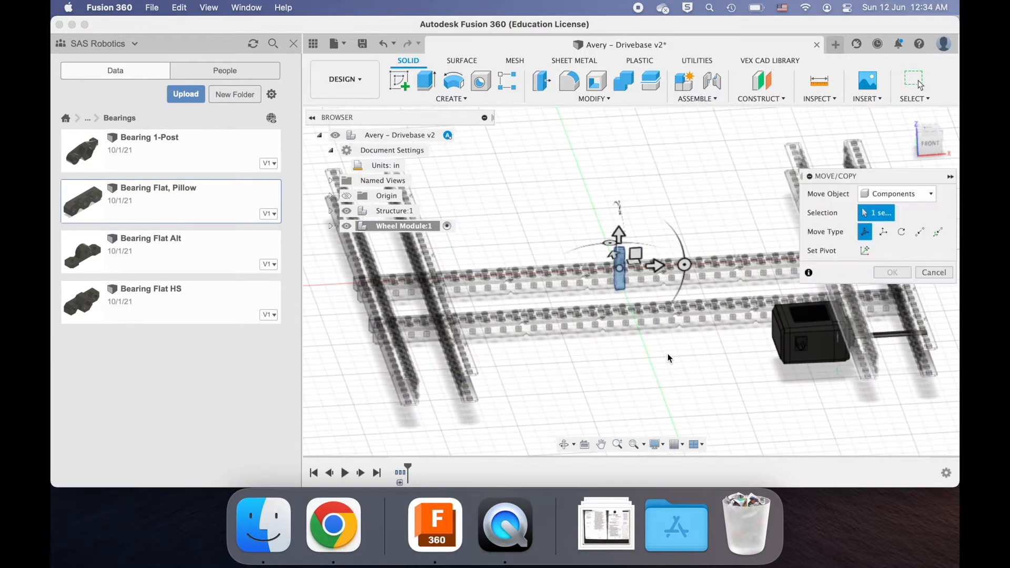
shift+scroll(579, 310, right, 5)
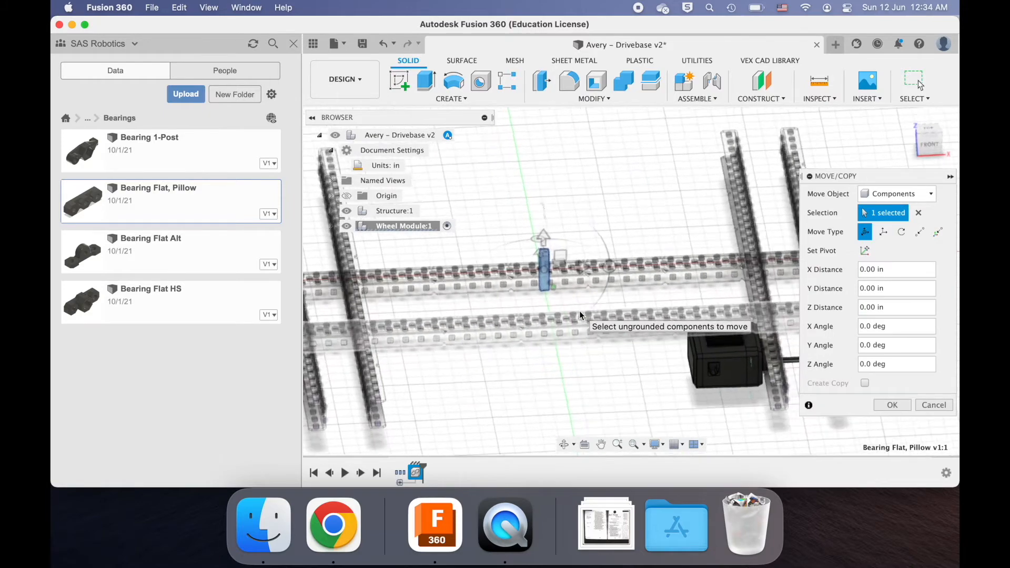
shift+scroll(579, 310, right, 10)
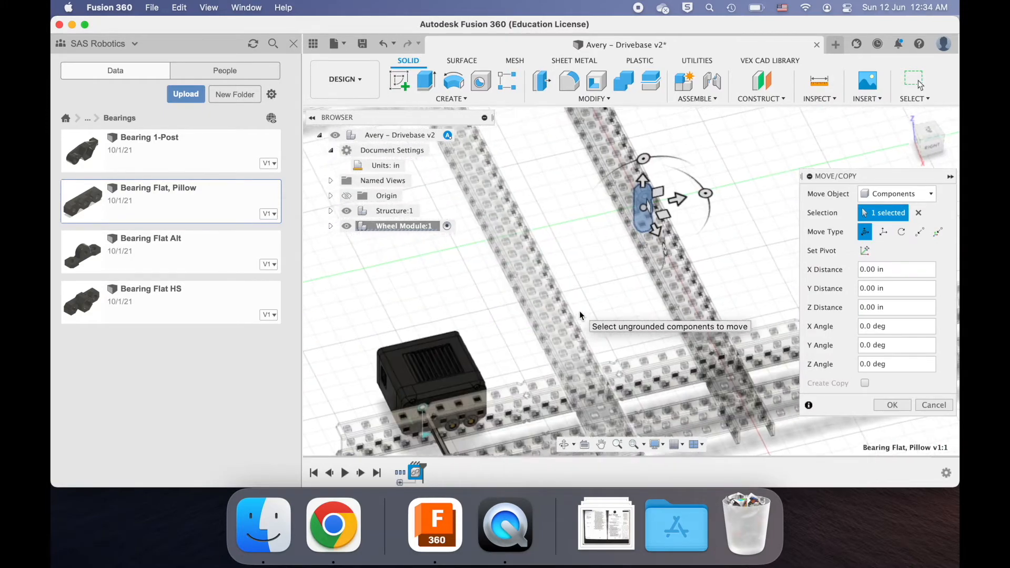
- Examine the inserted bearing's position and orientation relative to the motor, its shaft and the C-channels
shift+scroll(579, 310, left, 10)
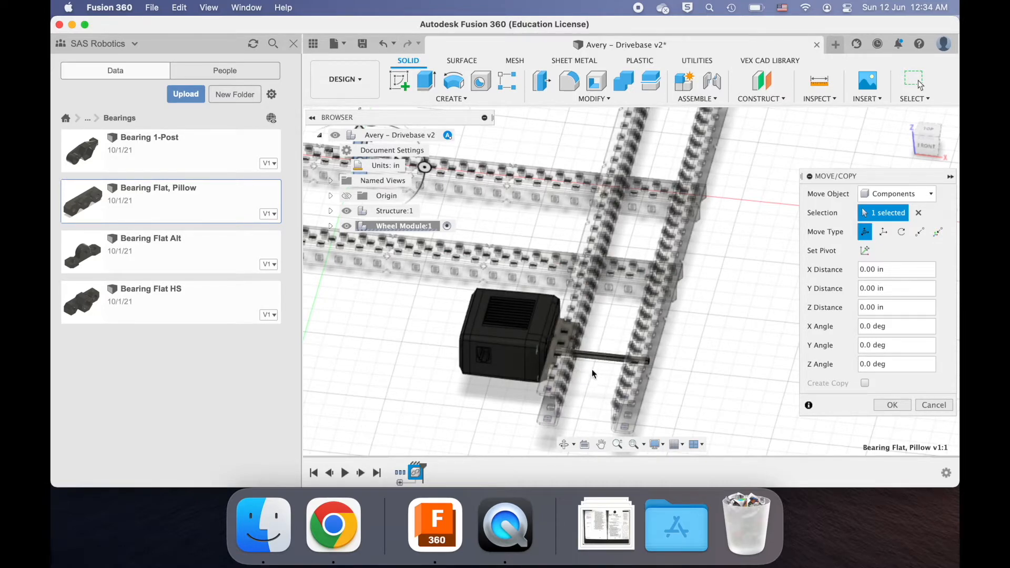
scroll(605, 405, down, 3)
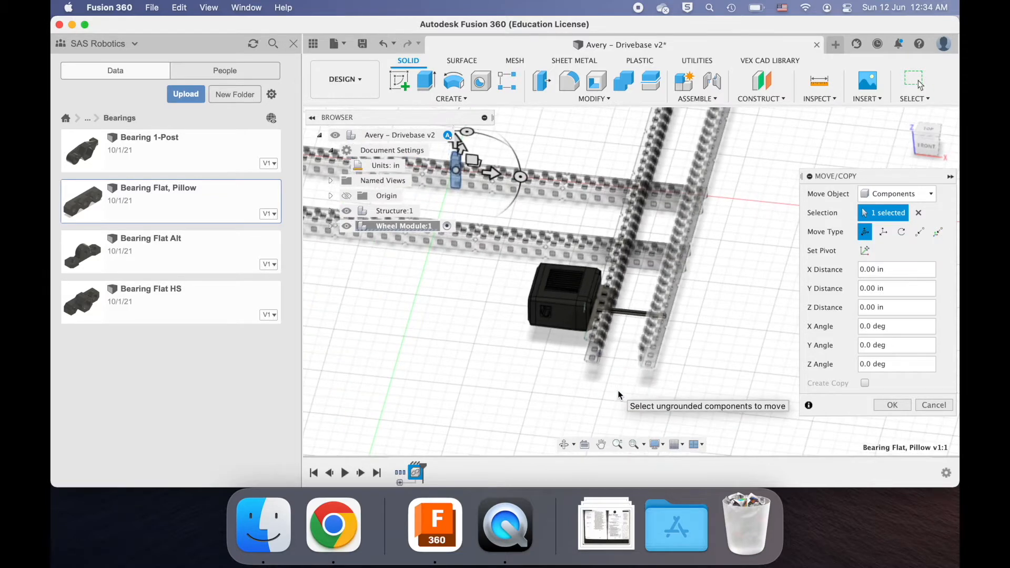
scroll(618, 395, down, 2)
scroll(618, 394, left, 3)
scroll(561, 390, up, 3)
scroll(561, 390, right, 3)
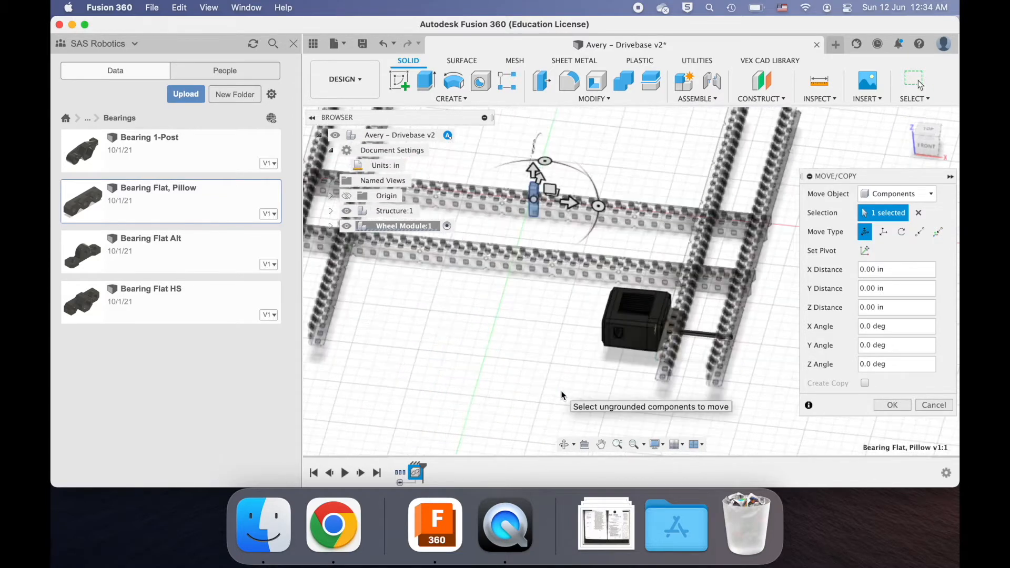
shift+scroll(669, 354, down, 3)
shift+scroll(669, 355, down, 3)
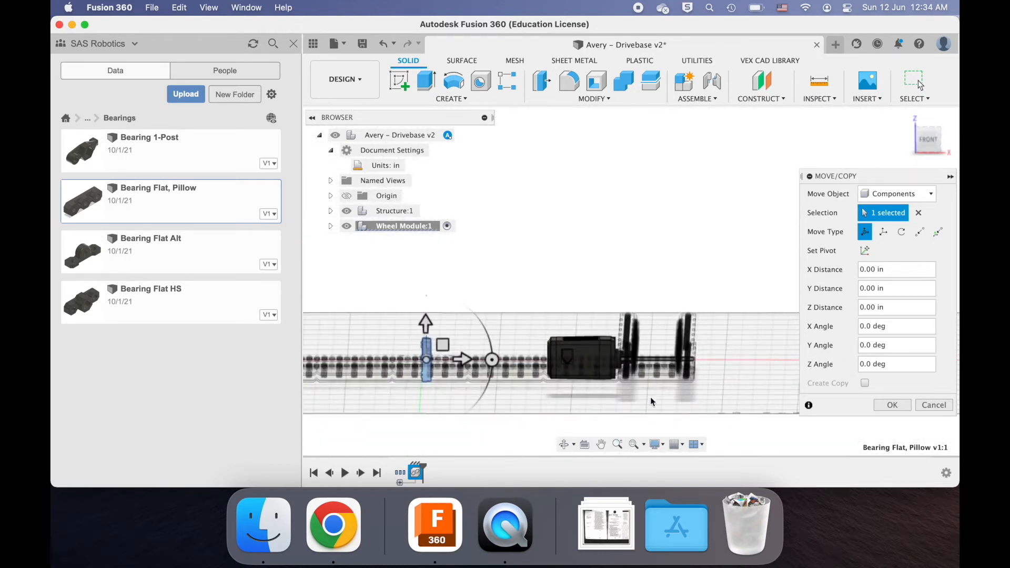
scroll(639, 370, left, 3)
shift+scroll(547, 343, up, 3)
shift+scroll(547, 343, up, 5)
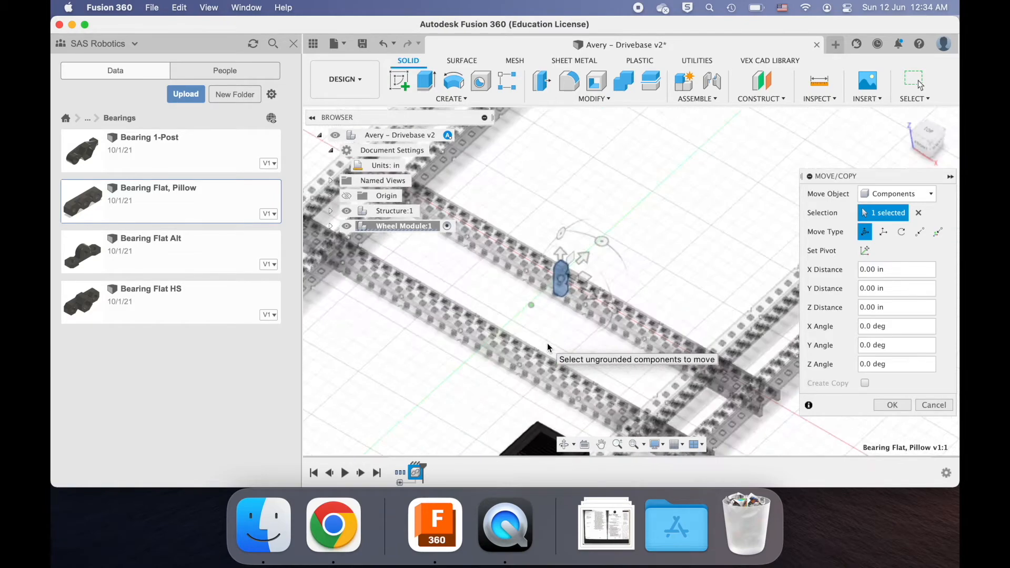
- Turn the bearing horizontal, offset it -2.50 in along Y and rotate it 180 degrees about Y
drag(576, 244, 630, 265)
shift+middle_drag(540, 366, 531, 316)
drag(518, 313, 515, 266)
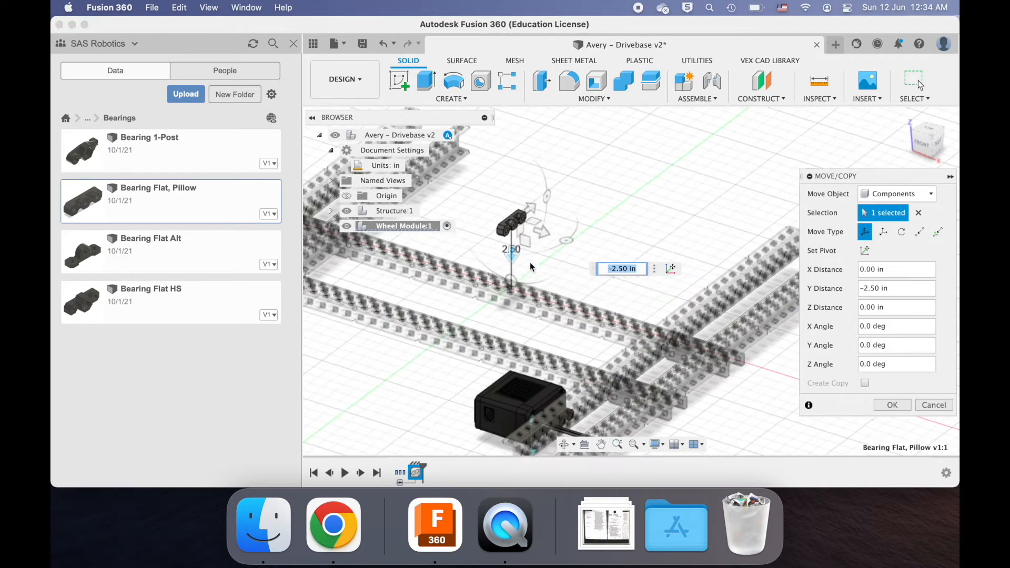
drag(565, 240, 463, 206)
middle_drag(582, 347, 676, 322)
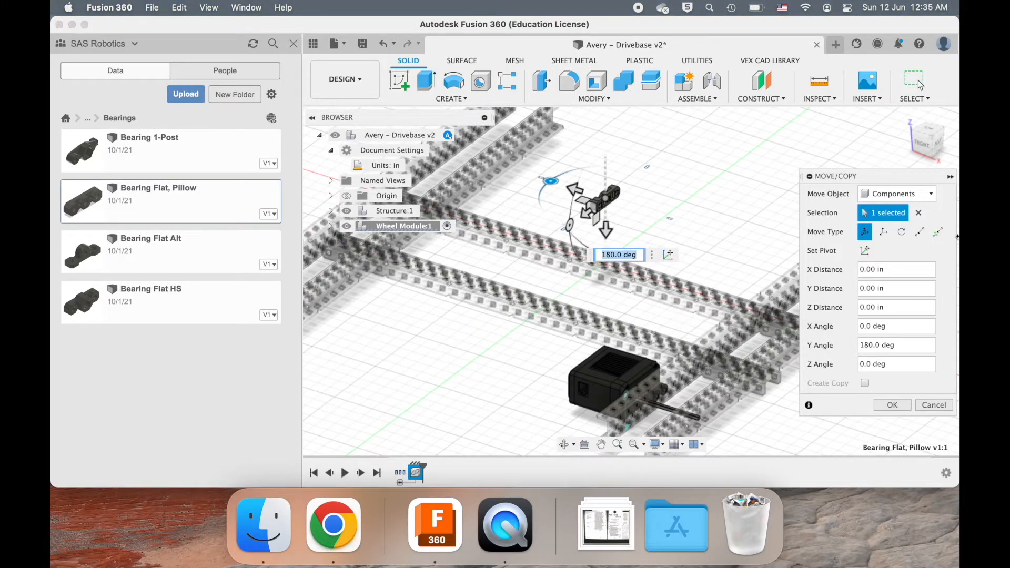
- Move the bearing point to point, from its end hole to the motor-side C-channel hole that the shaft passes through
click(920, 232)
scroll(572, 235, up, 8)
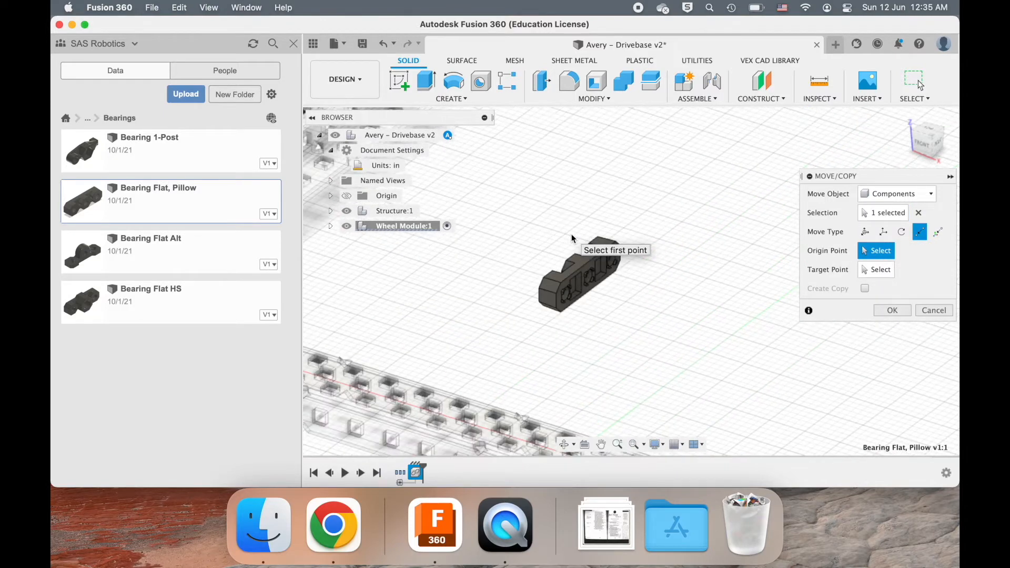
scroll(572, 238, up, 5)
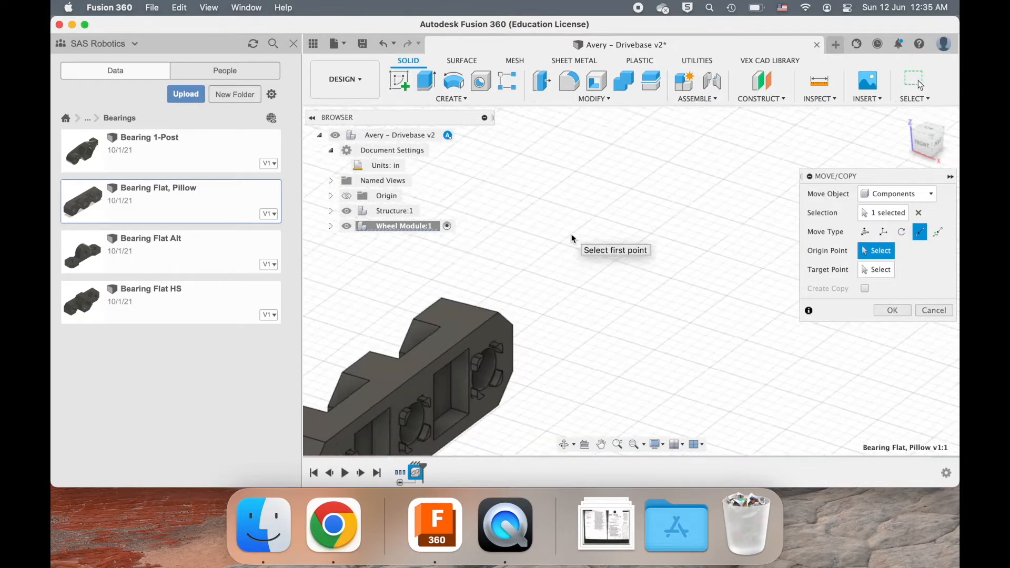
click(494, 380)
scroll(679, 334, down, 10)
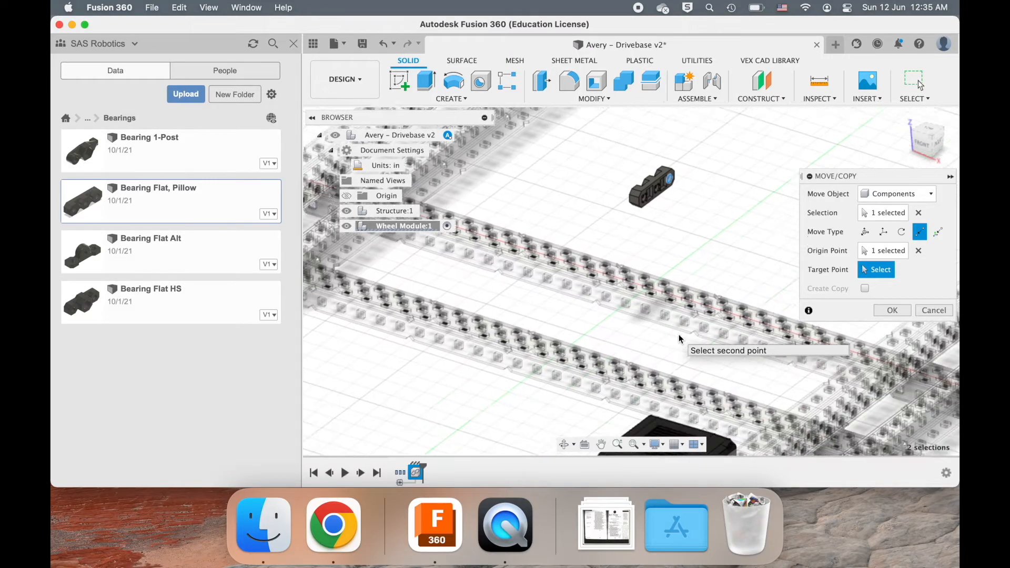
scroll(678, 335, up, 10)
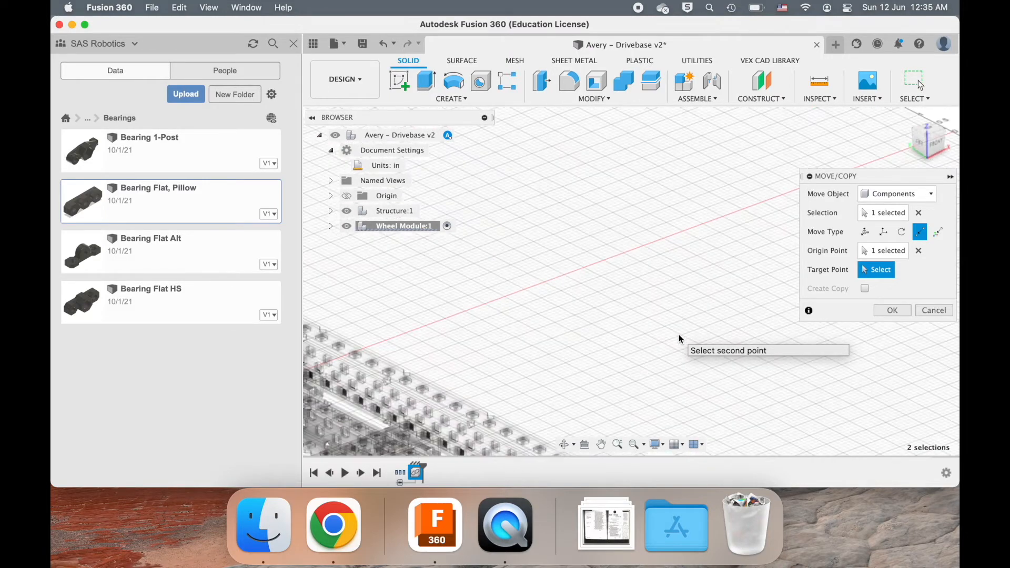
scroll(678, 338, down, 5)
scroll(678, 339, up, 8)
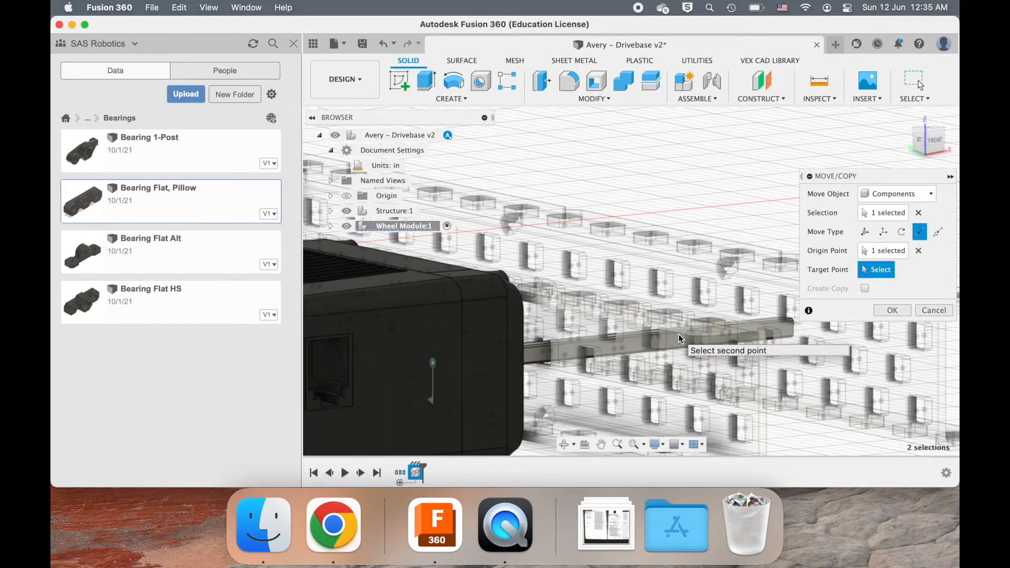
click(544, 354)
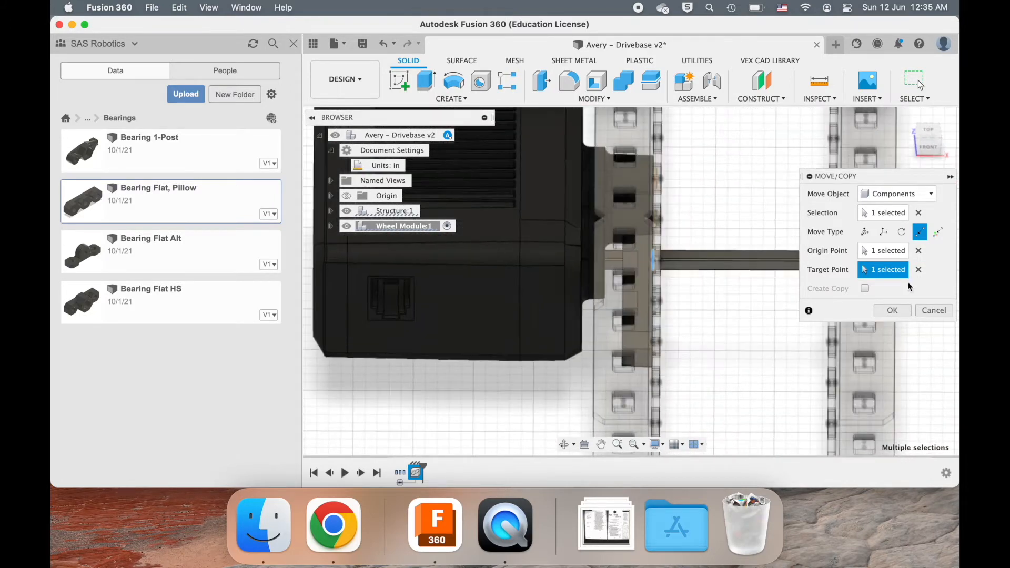
click(894, 310)
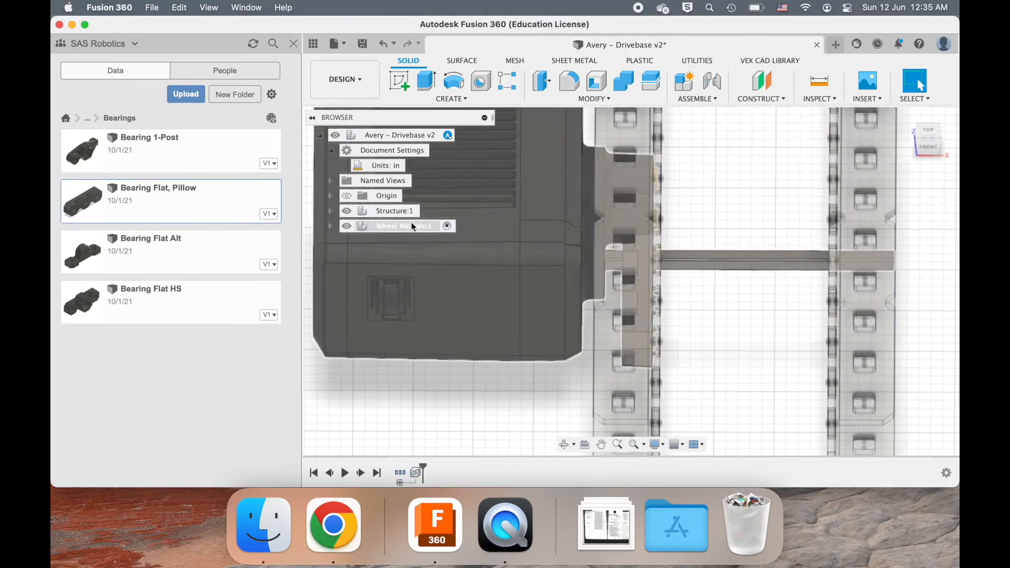
- Duplicate the placed Bearing Flat, Pillow and offset the copy -2.70 in along X, past the outer C-channel
scroll(464, 259, left, 2)
shift+scroll(464, 260, down, 5)
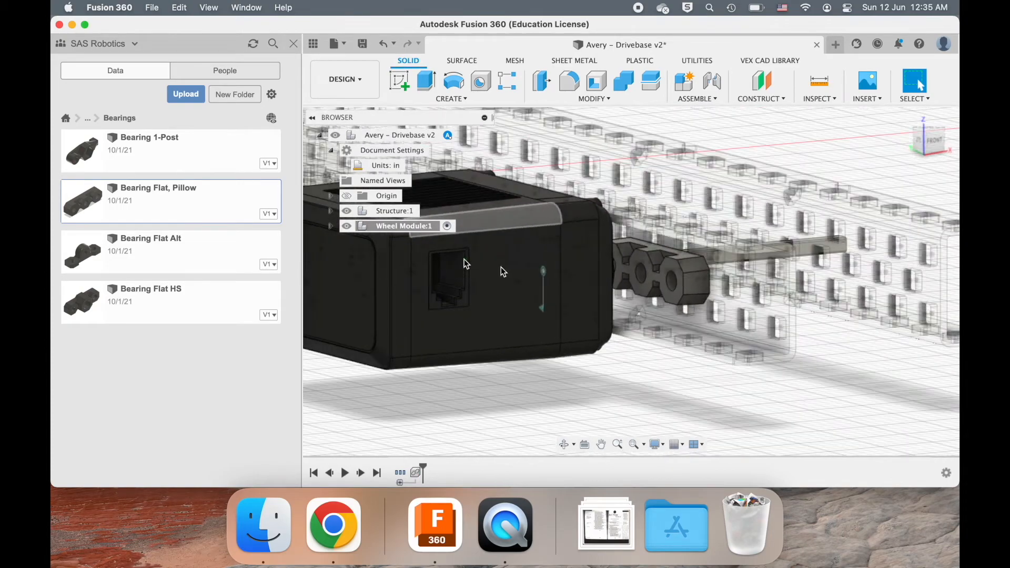
click(698, 294)
scroll(699, 294, down, 5)
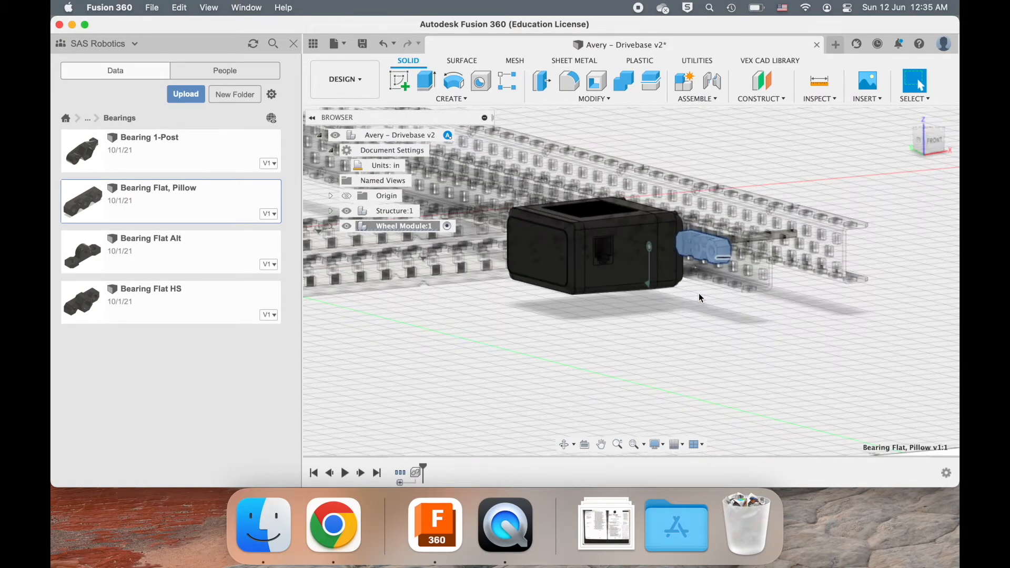
shift+scroll(698, 292, up, 5)
shift+scroll(699, 292, down, 4)
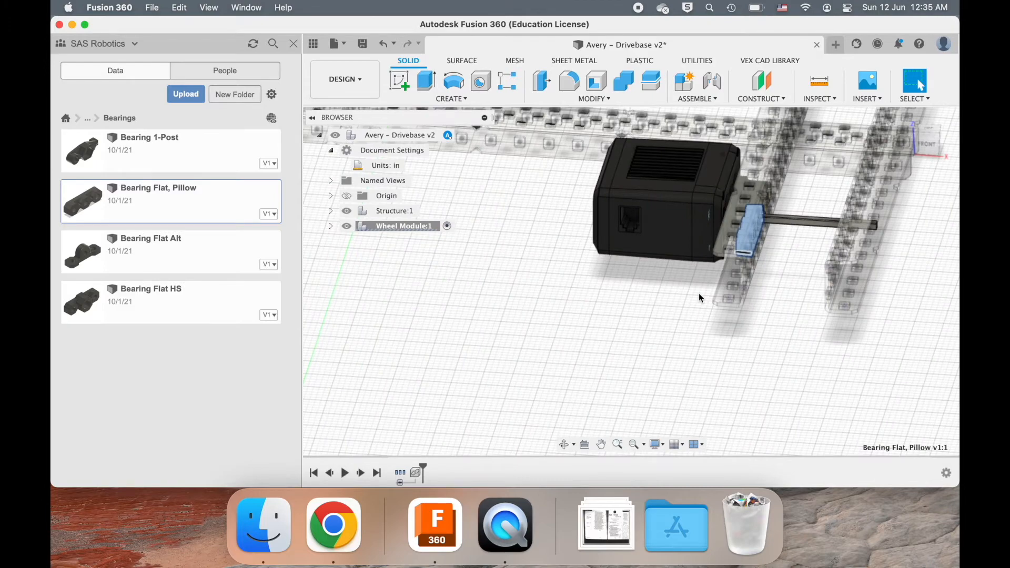
key(m)
scroll(666, 305, right, 5)
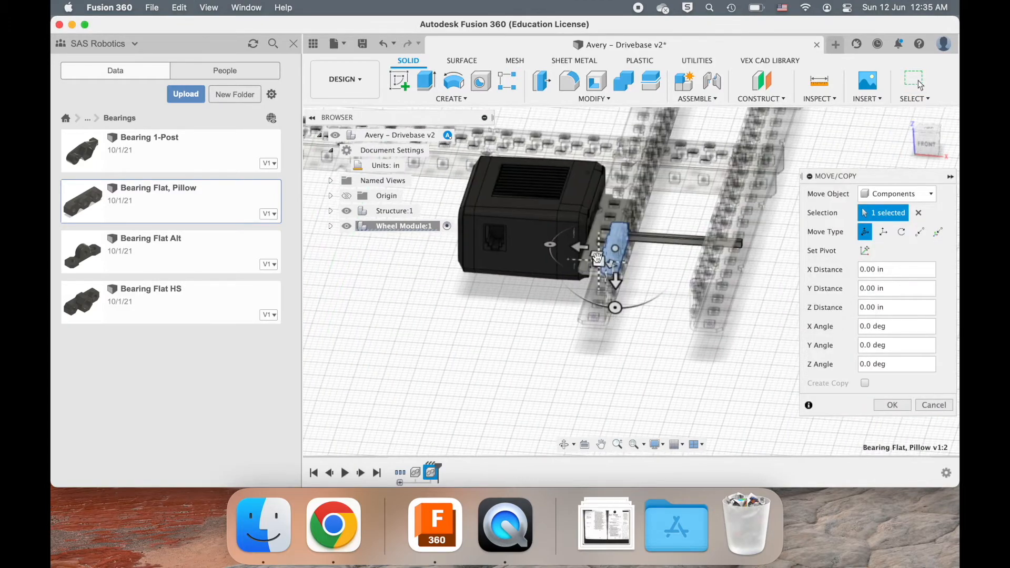
drag(598, 258, 766, 257)
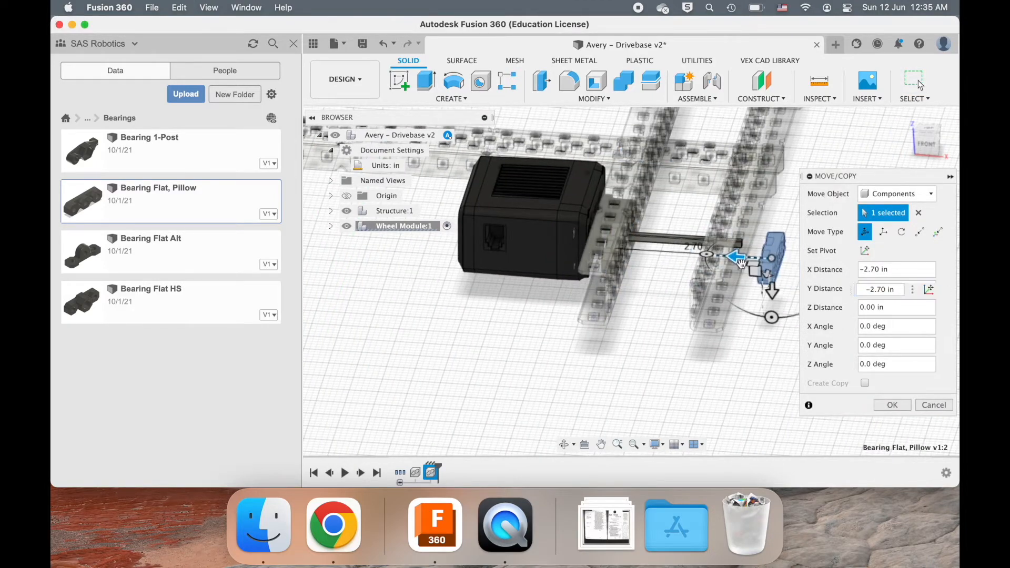
- Rotate the bearing copy 180 degrees about Z so its flat side faces the outer C-channel
scroll(740, 264, right, 3)
shift+scroll(700, 323, down, 4)
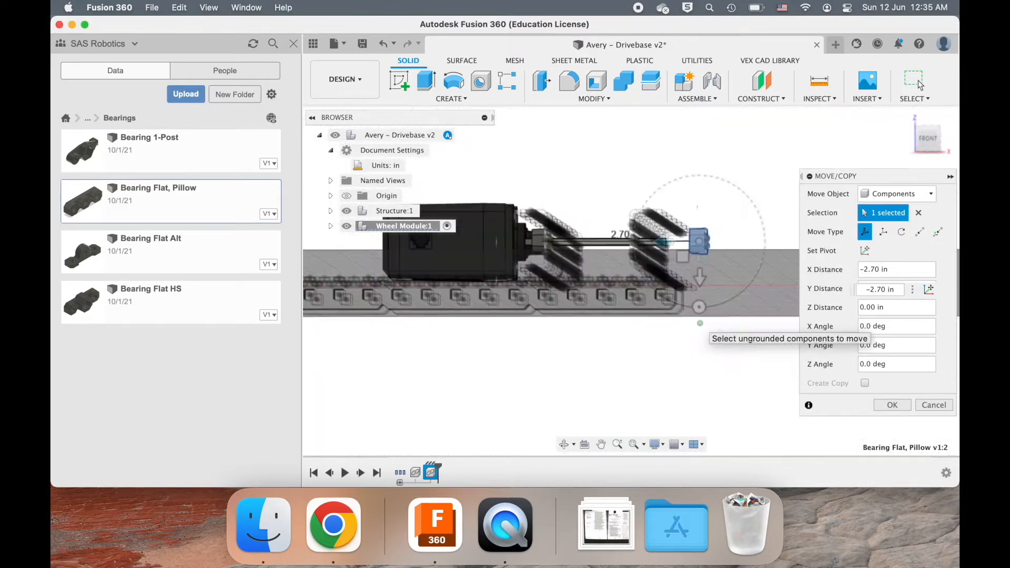
drag(699, 308, 699, 175)
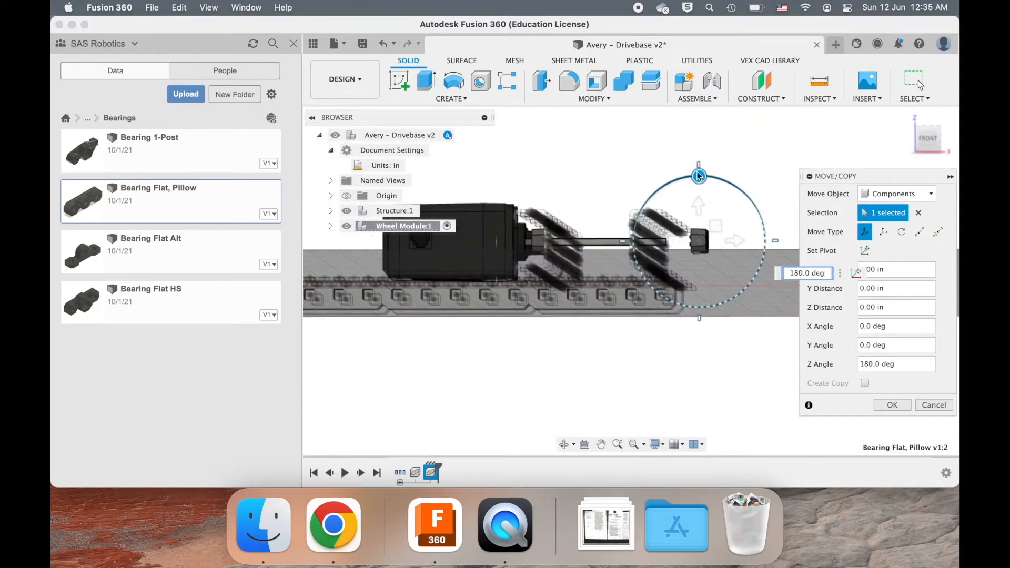
- Move the bearing copy point to point, from its end hole to the outer C-channel hole where the shaft crosses
click(919, 232)
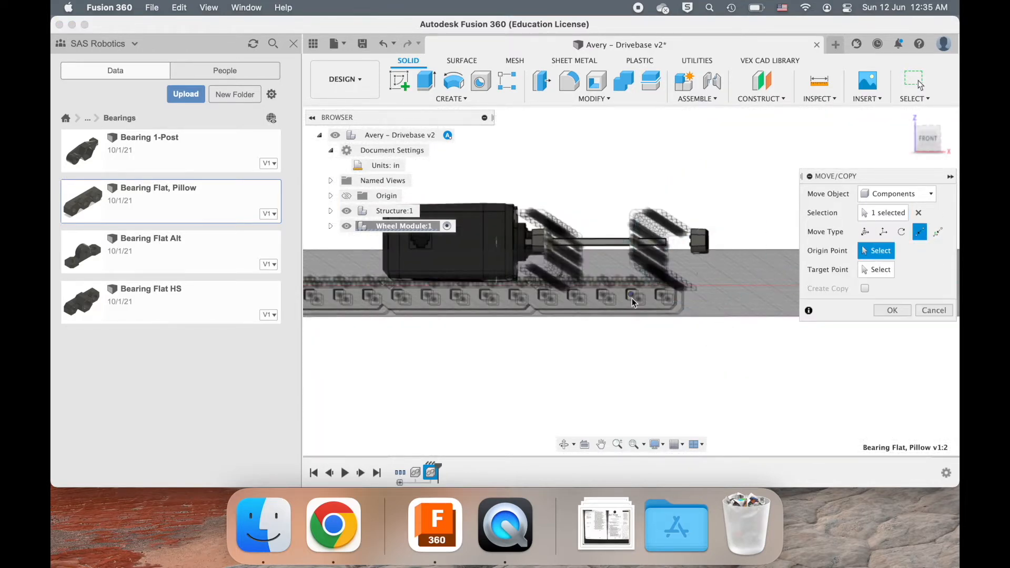
shift+scroll(705, 229, right, 5)
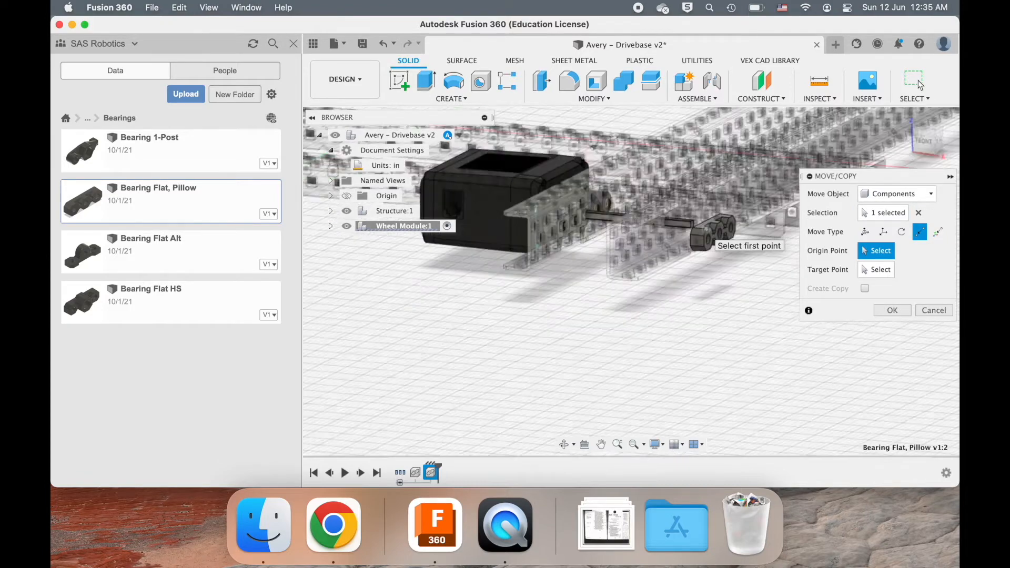
scroll(705, 229, up, 10)
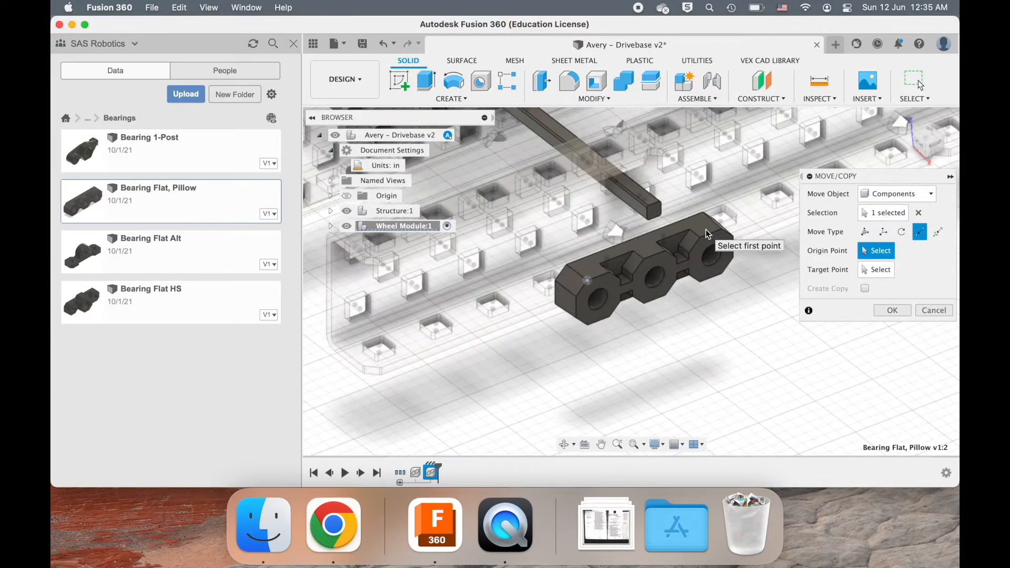
shift+scroll(614, 262, left, 8)
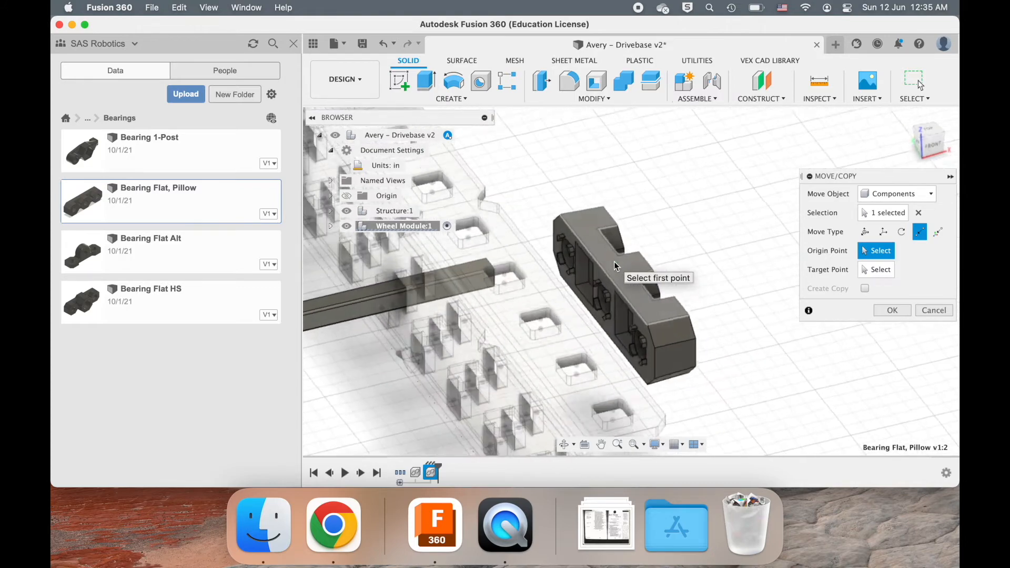
scroll(614, 262, up, 3)
scroll(617, 266, up, 3)
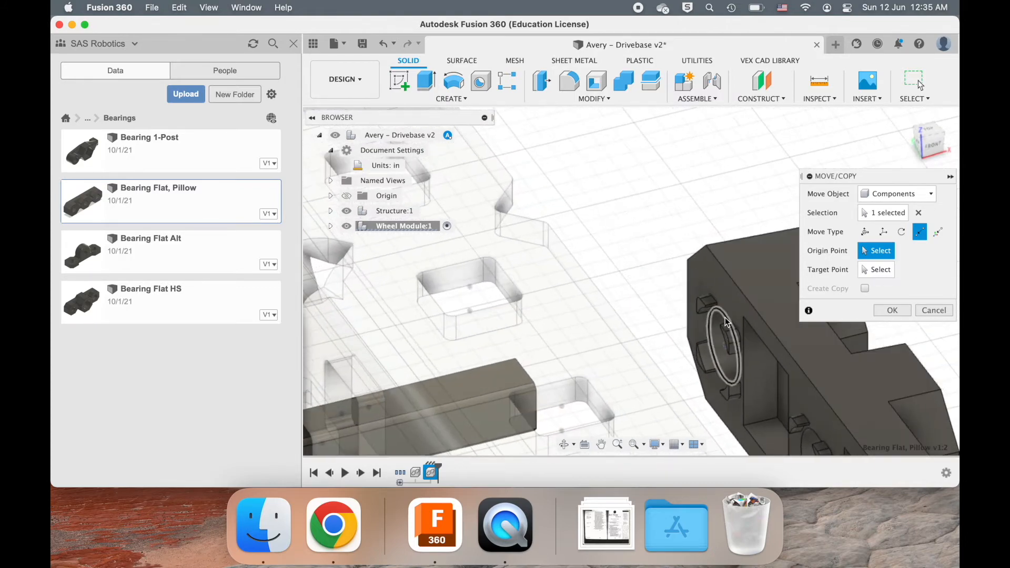
click(710, 330)
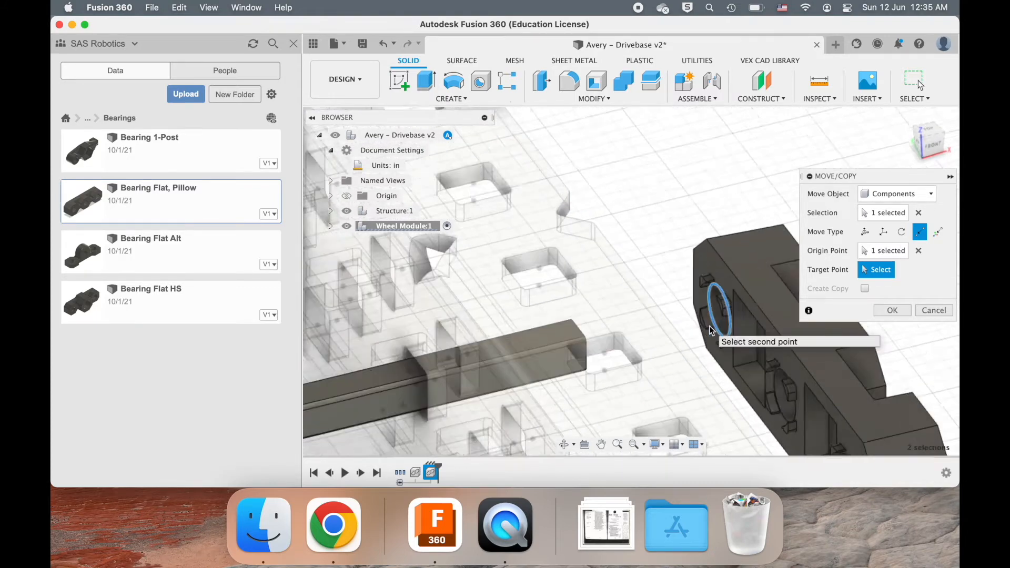
scroll(709, 326, down, 5)
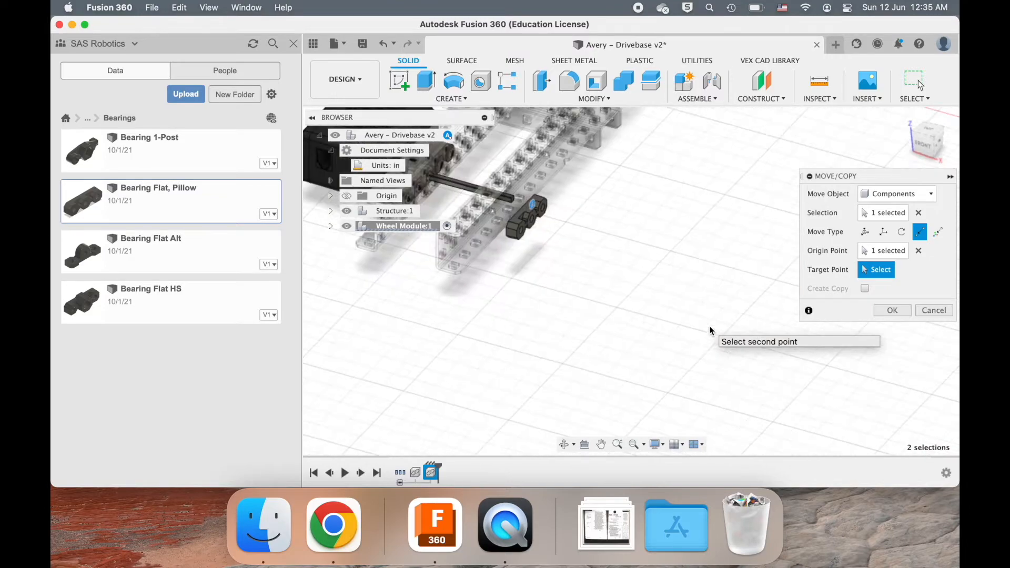
scroll(587, 255, up, 5)
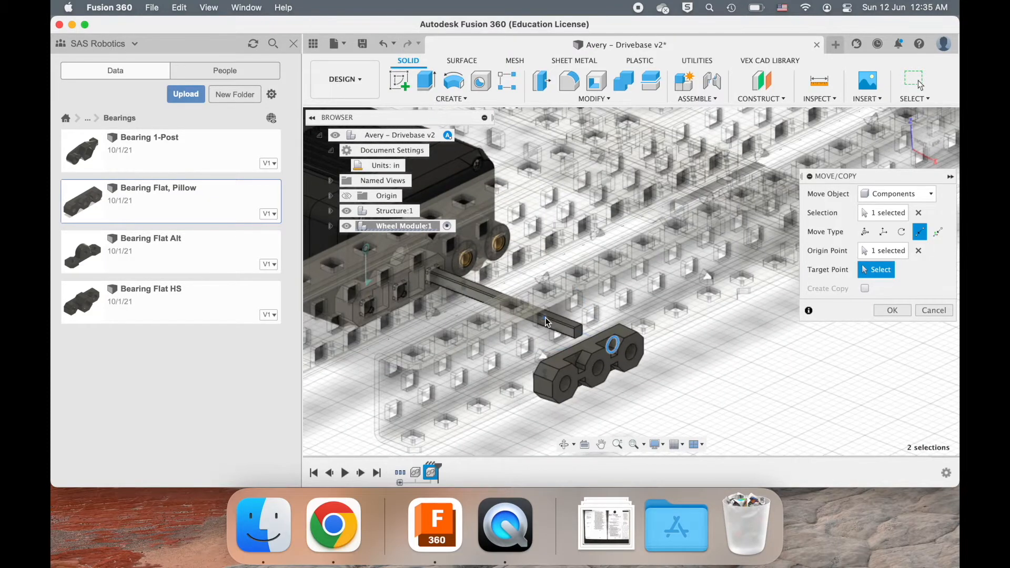
click(545, 318)
shift+scroll(630, 338, right, 5)
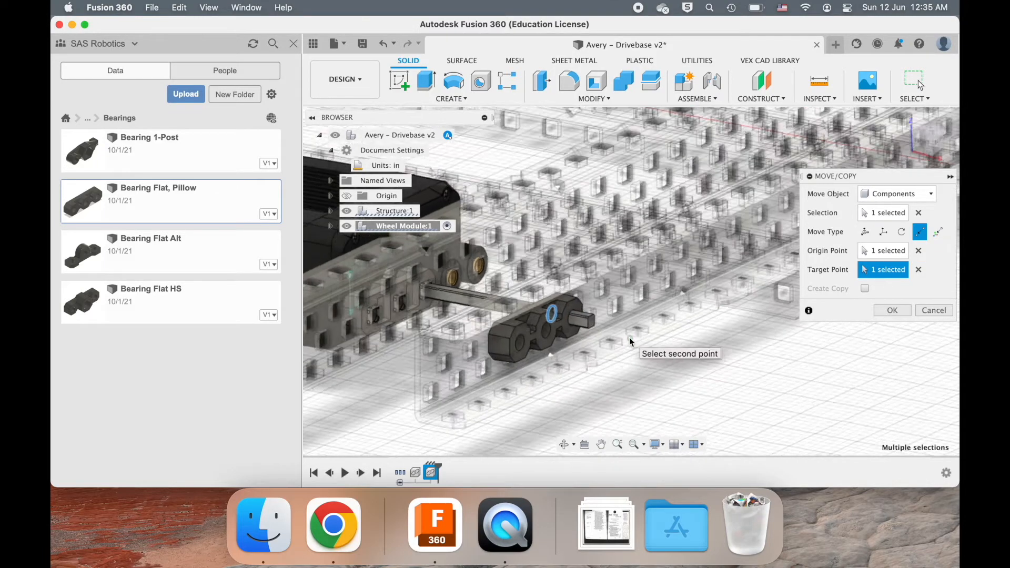
shift+scroll(629, 337, left, 5)
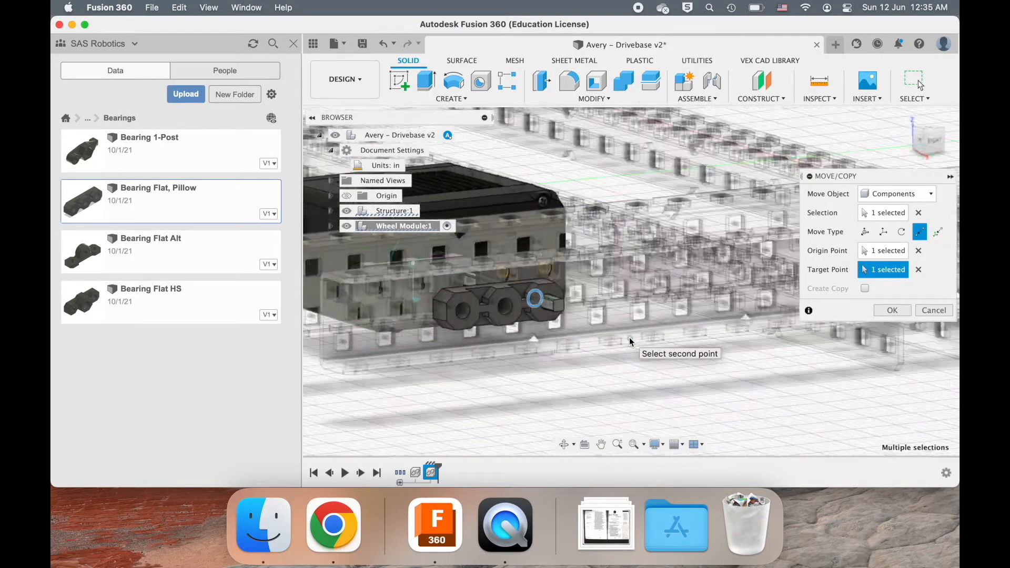
click(881, 307)
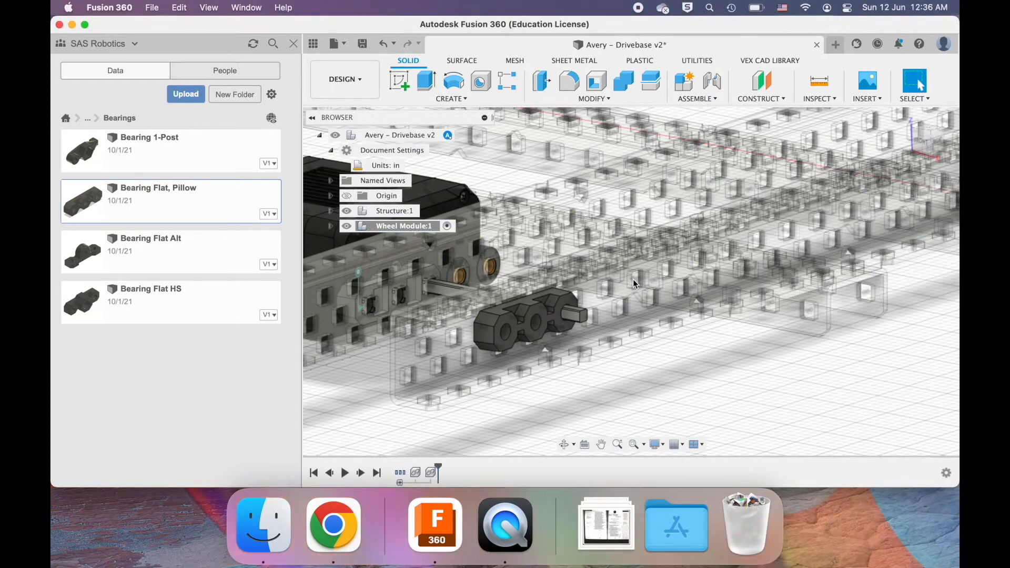
- Examine how both bearings sit against the C-channels and around the motor shaft
scroll(633, 279, up, 5)
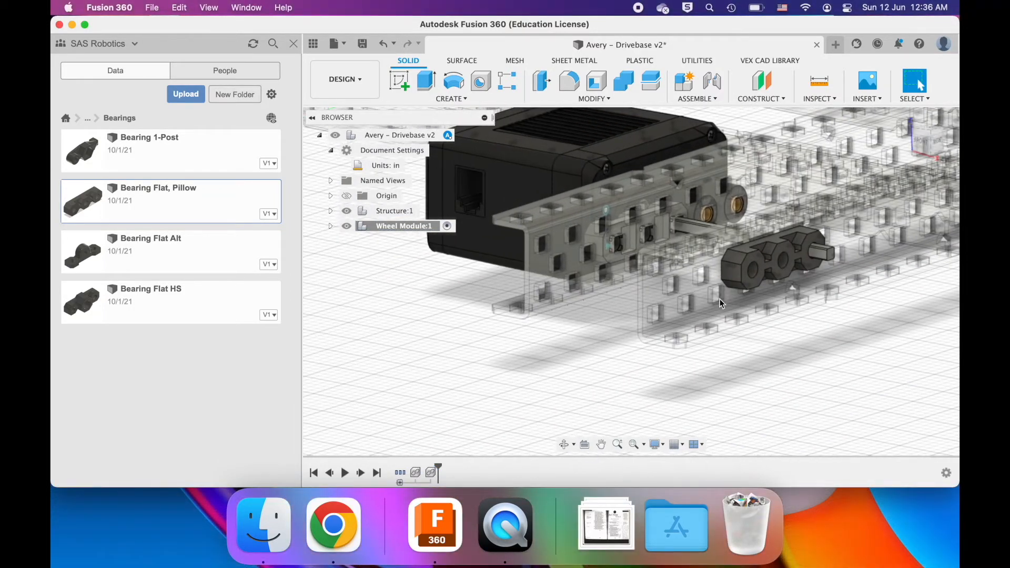
shift+scroll(719, 299, right, 5)
shift+scroll(719, 297, left, 4)
shift+scroll(625, 226, left, 6)
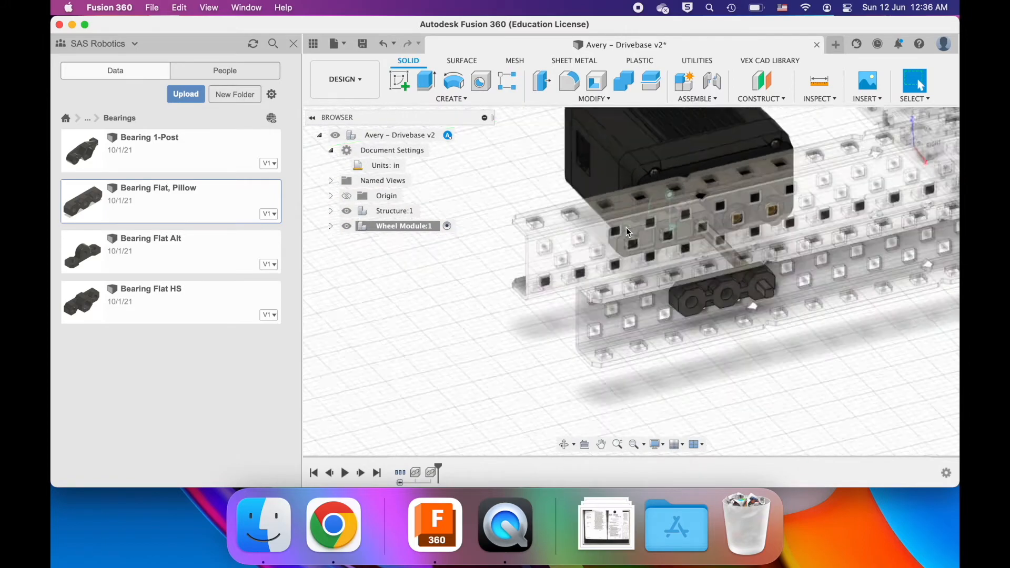
shift+scroll(625, 226, right, 3)
shift+scroll(626, 226, right, 5)
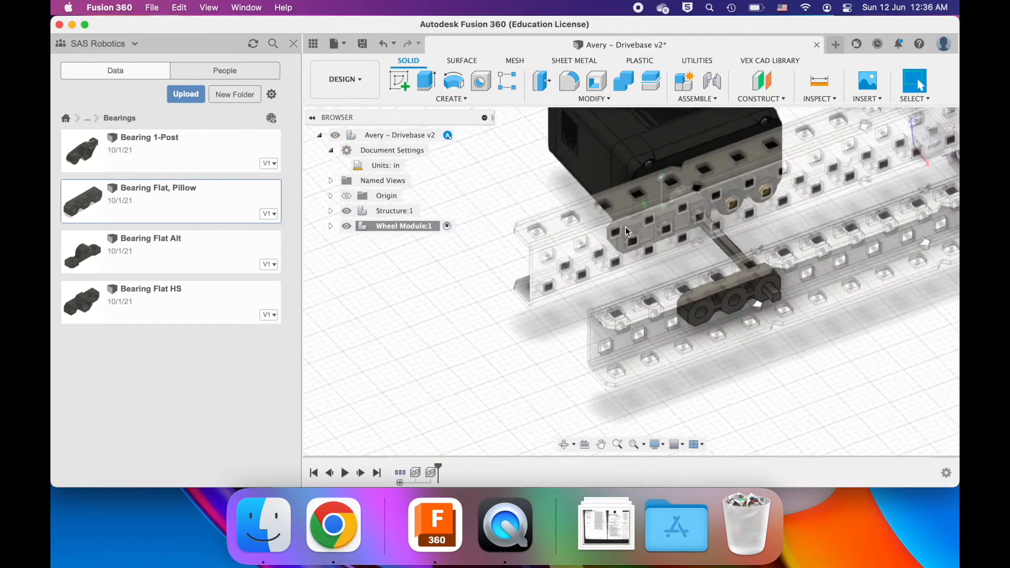
shift+scroll(626, 226, left, 4)
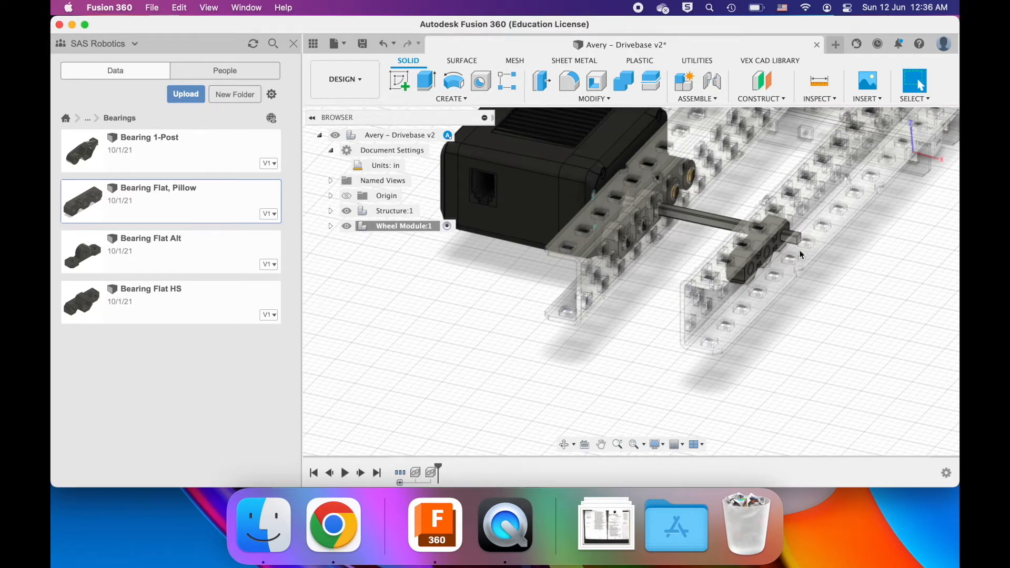
shift+scroll(795, 243, right, 5)
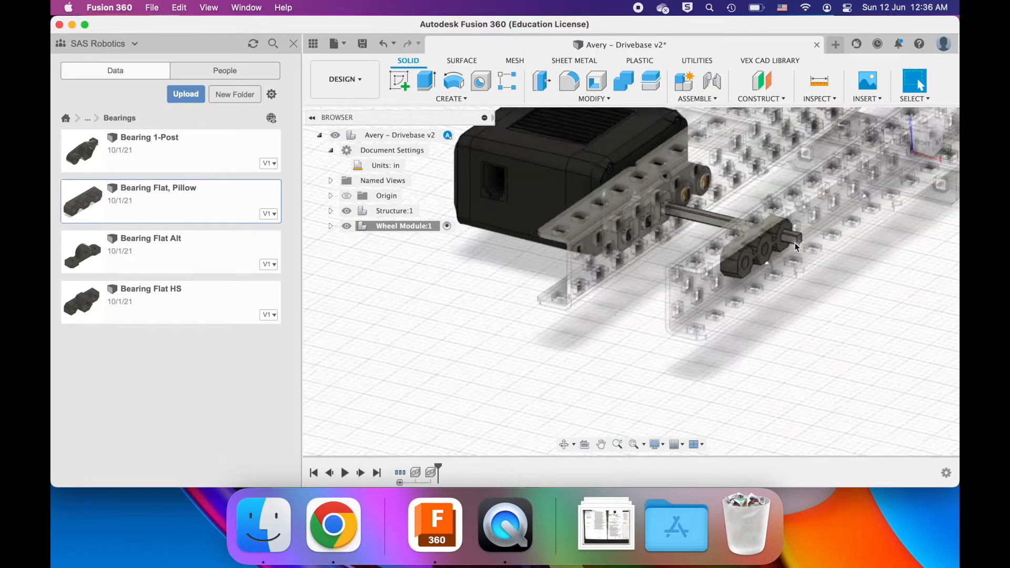
shift+scroll(794, 243, left, 7)
shift+scroll(794, 242, right, 5)
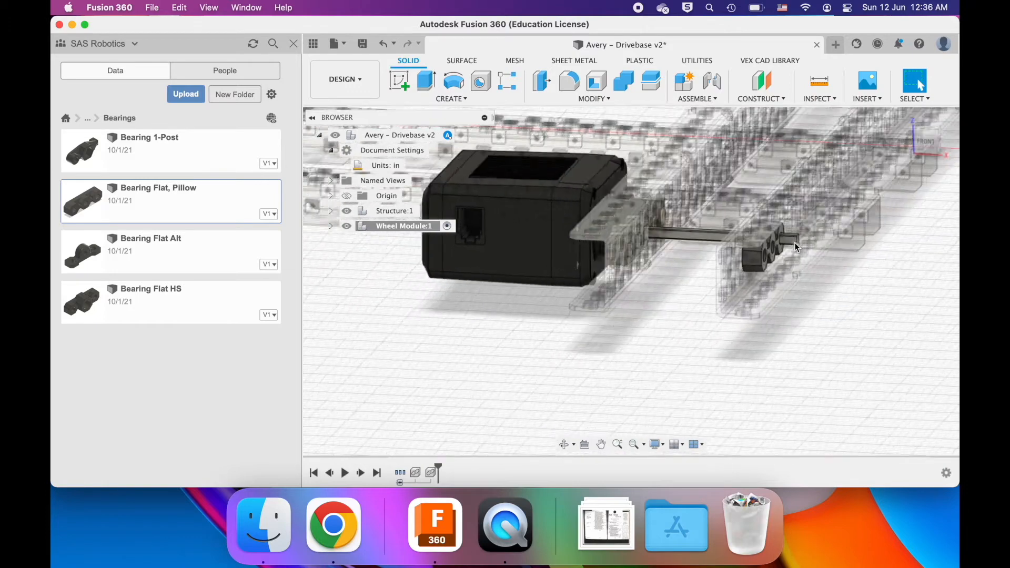
scroll(794, 241, up, 3)
scroll(794, 241, right, 1)
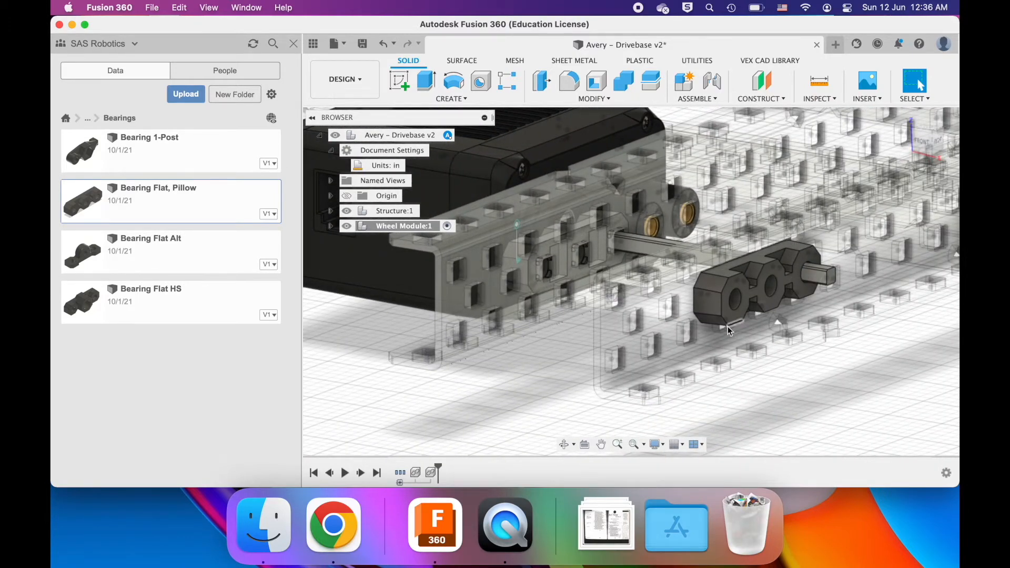
scroll(638, 320, down, 5)
scroll(639, 320, up, 2)
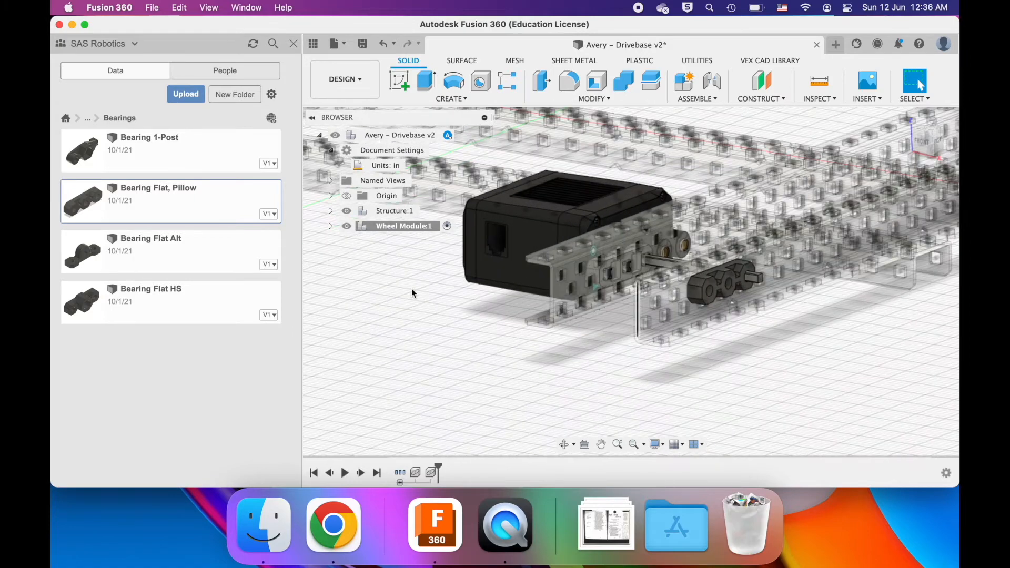
- Go back to the Shafts, Bearings, Hardware folder of the VEX EDR Parts V3 Library
click(88, 118)
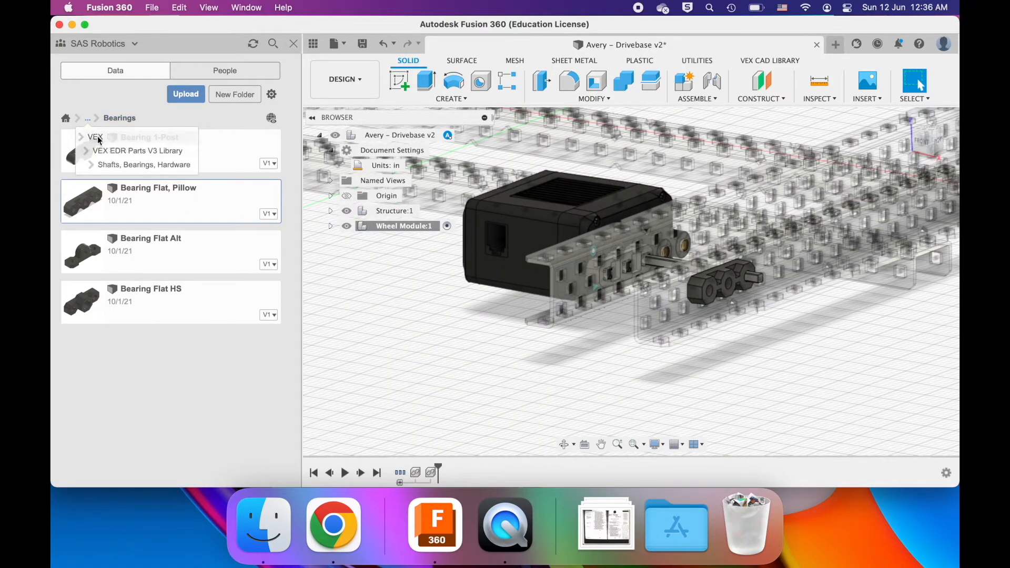
click(115, 166)
scroll(577, 258, up, 5)
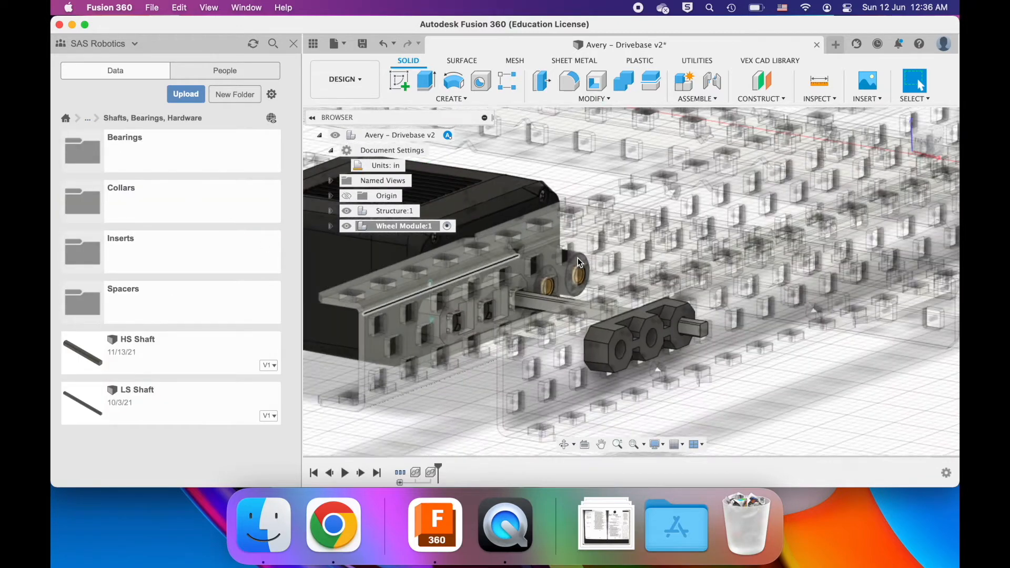
- Examine the motor shaft and the gap it spans between the bearings on the two C-channels
click(586, 236)
click(589, 253)
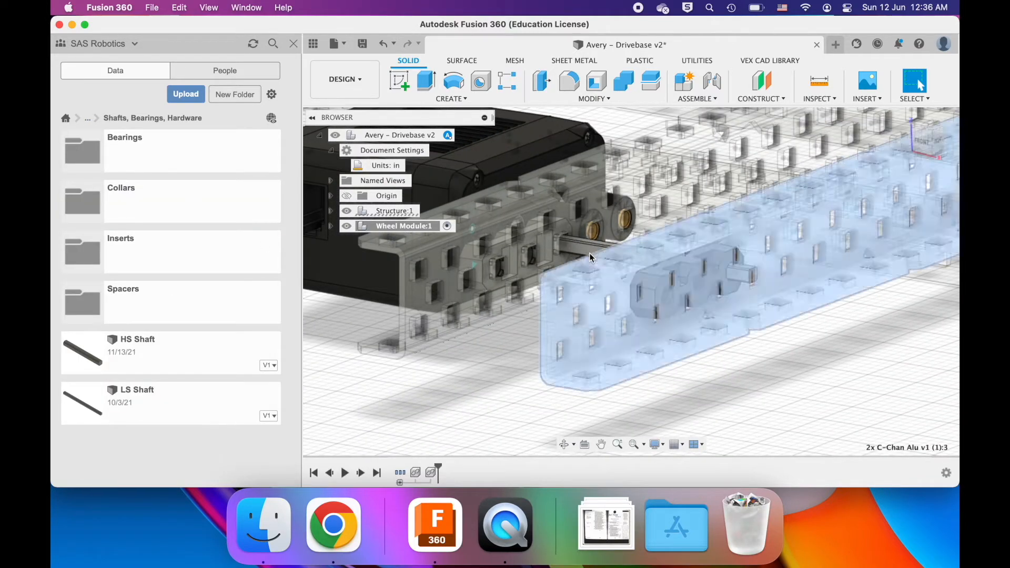
click(583, 244)
shift+scroll(582, 244, left, 5)
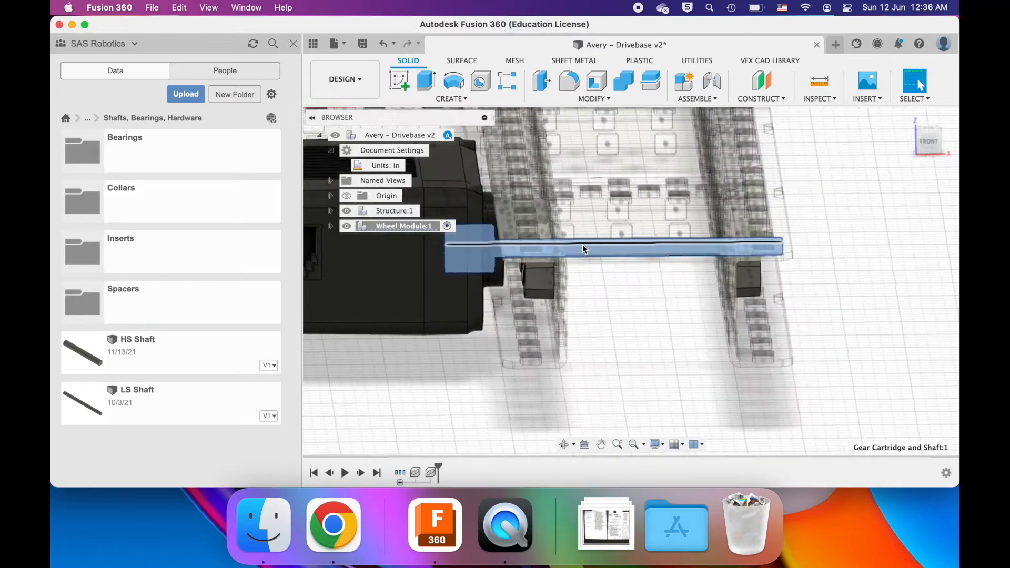
shift+scroll(582, 244, down, 2)
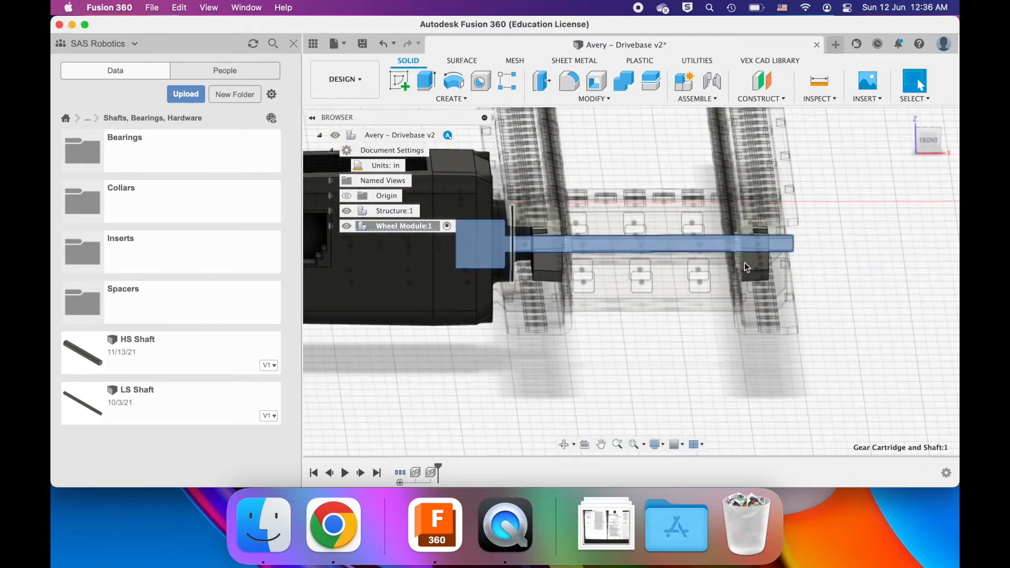
click(683, 371)
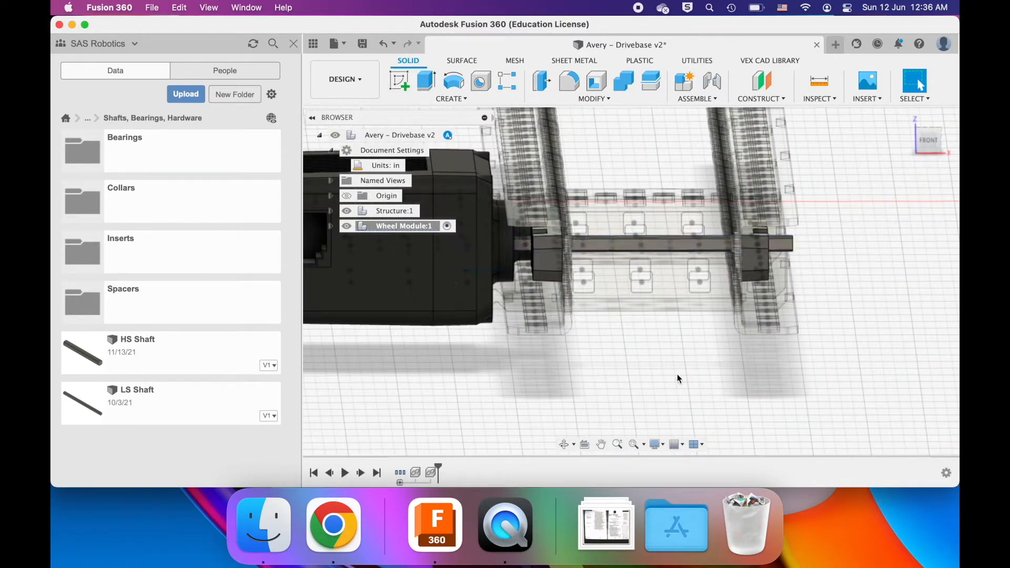
click(653, 244)
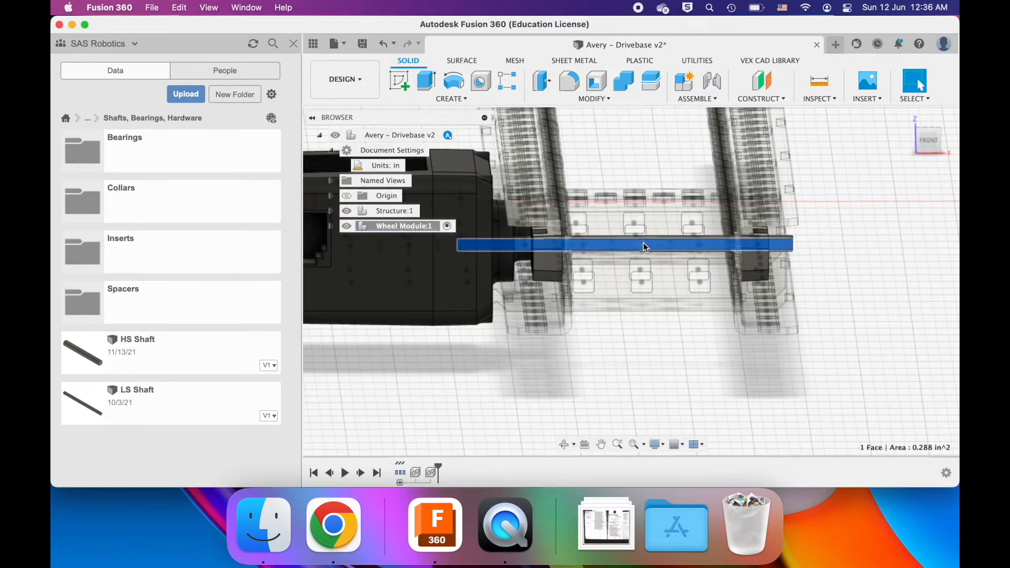
scroll(643, 242, left, 3)
scroll(643, 242, down, 2)
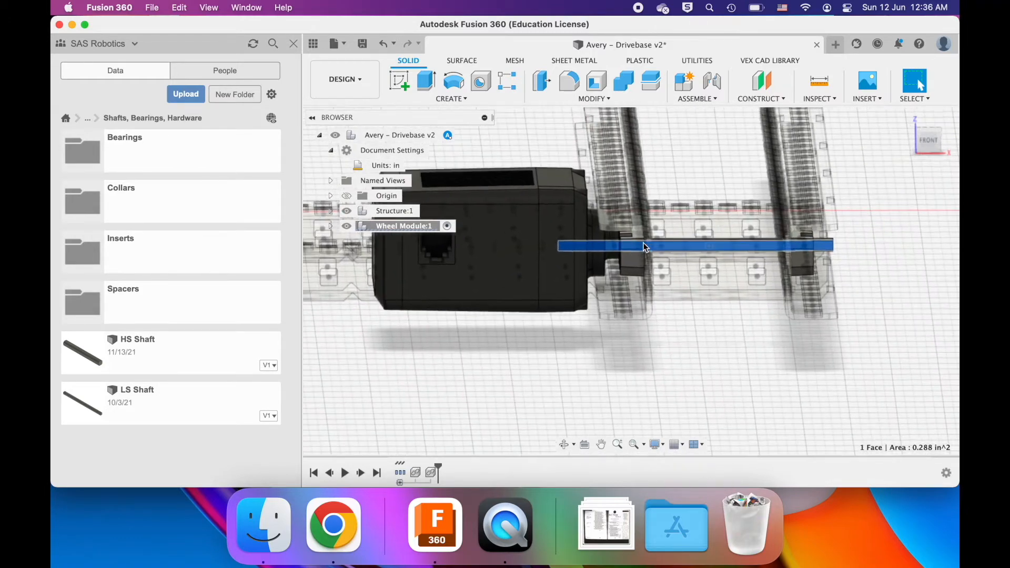
shift+middle_drag(643, 242, 634, 246)
shift+scroll(634, 246, left, 3)
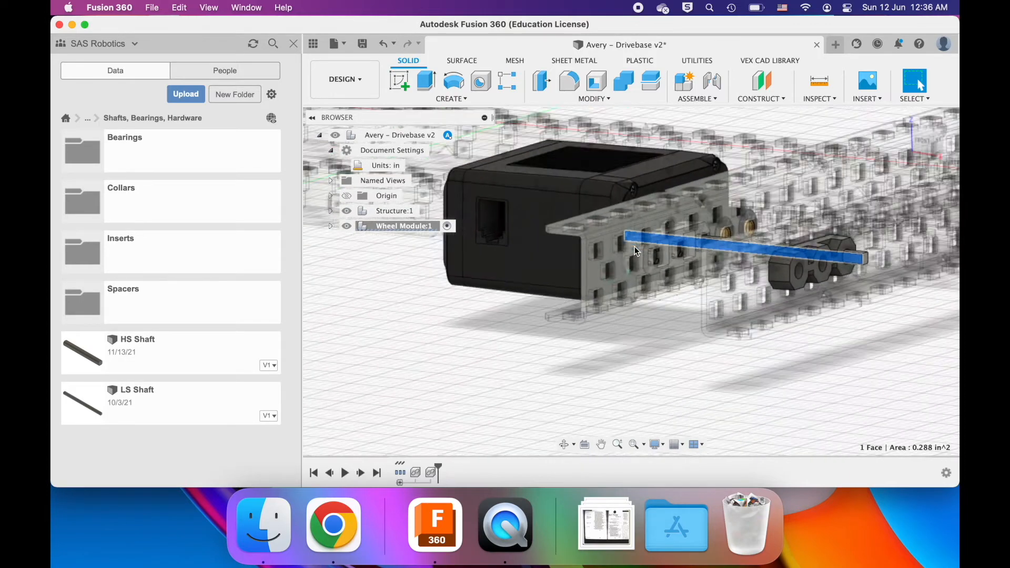
scroll(634, 246, up, 5)
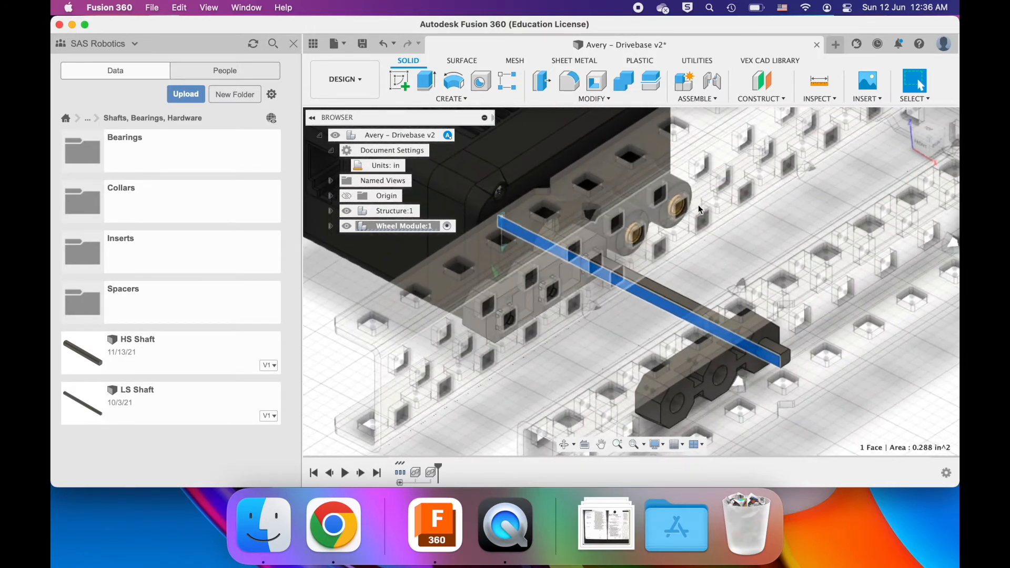
key(Escape)
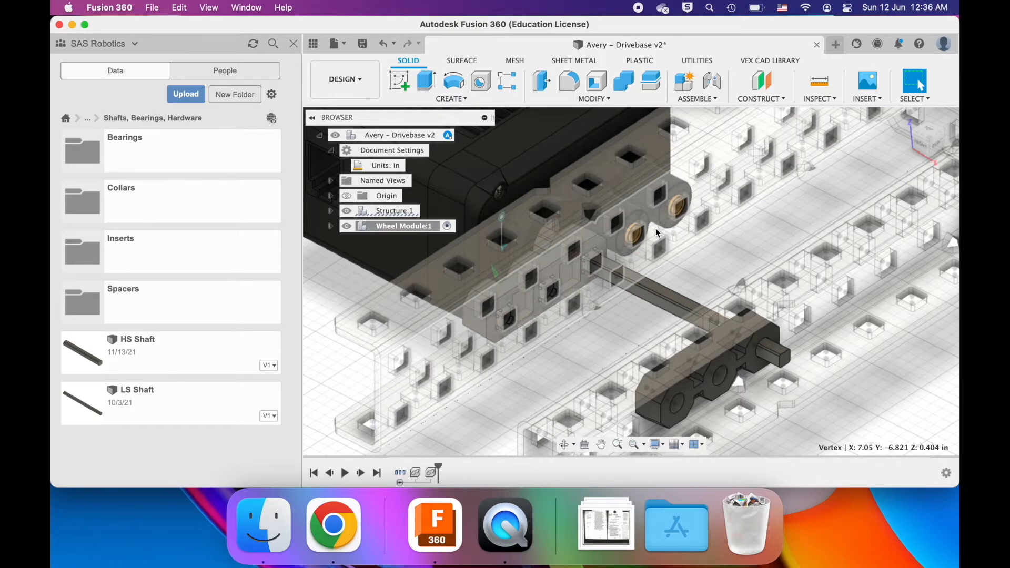
shift+scroll(655, 229, left, 5)
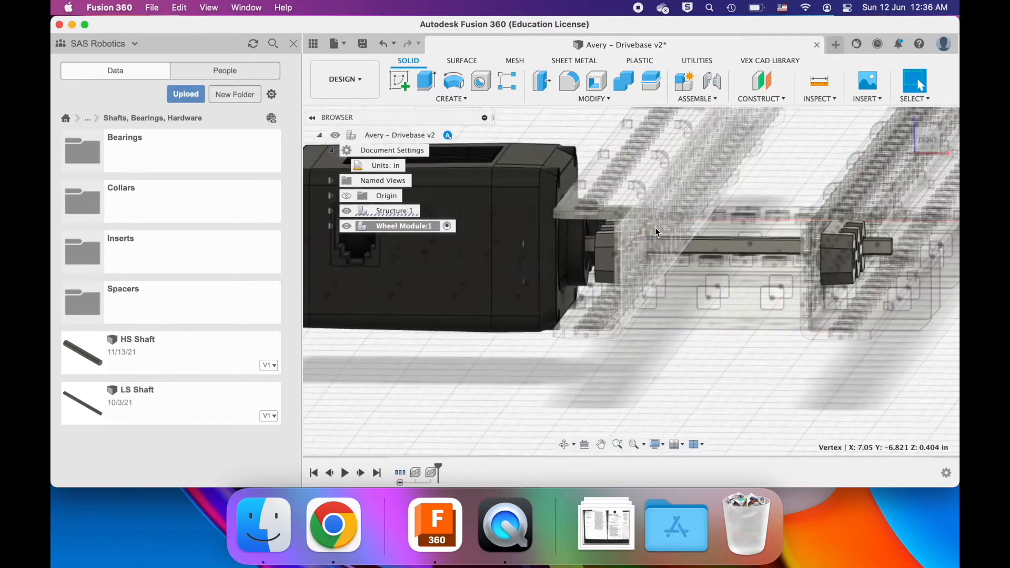
scroll(655, 227, down, 3)
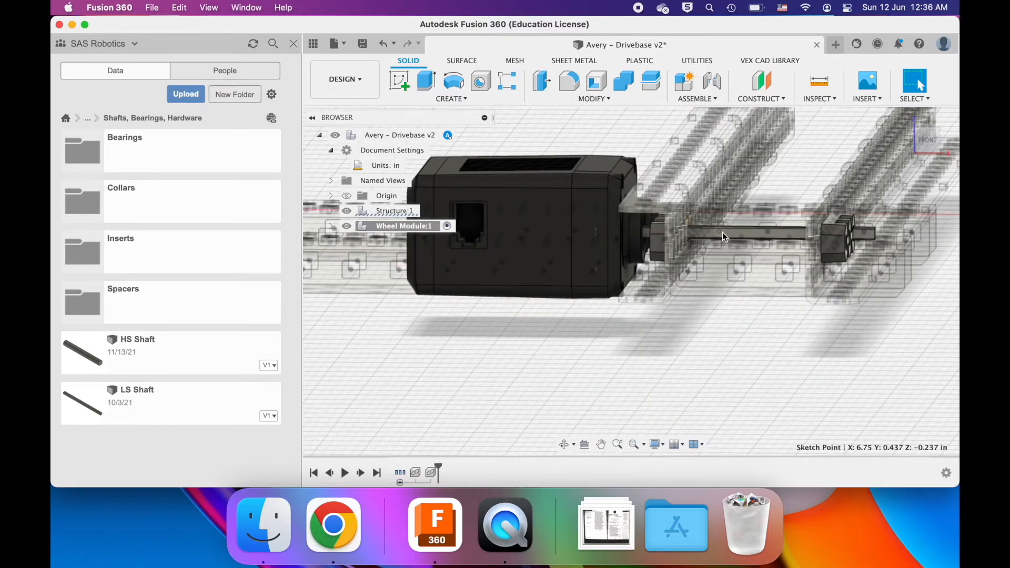
scroll(721, 232, up, 3)
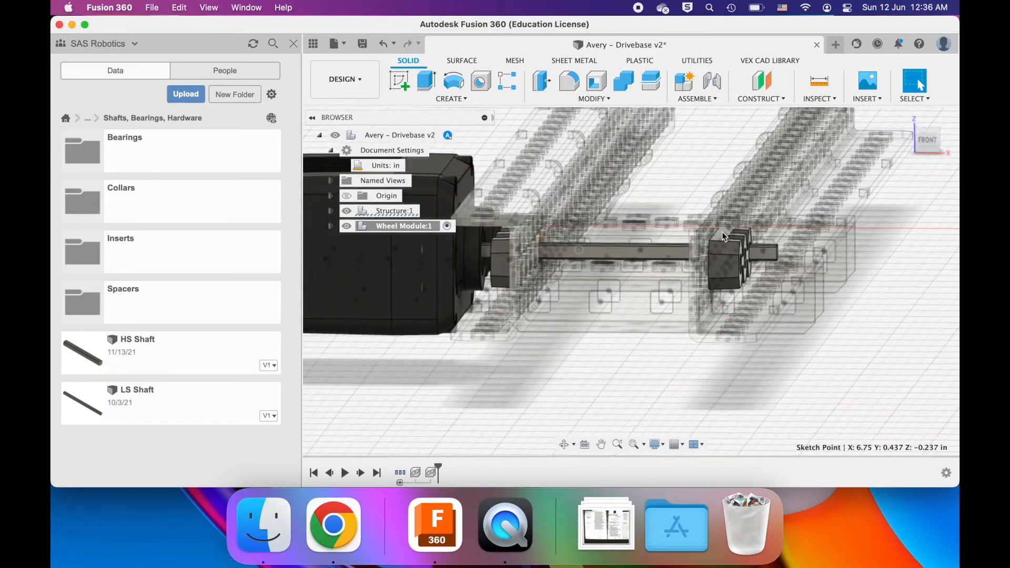
click(607, 247)
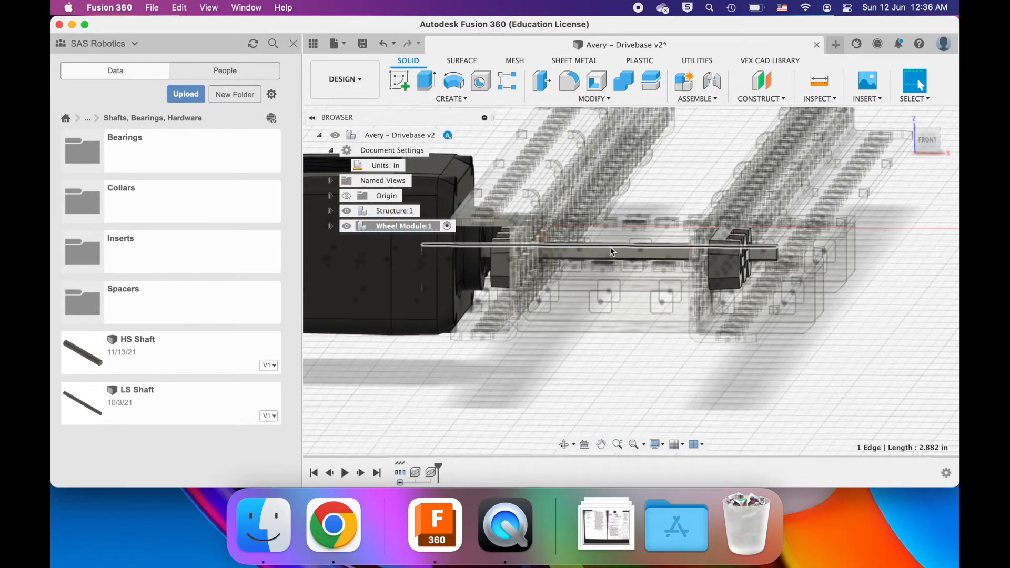
click(853, 295)
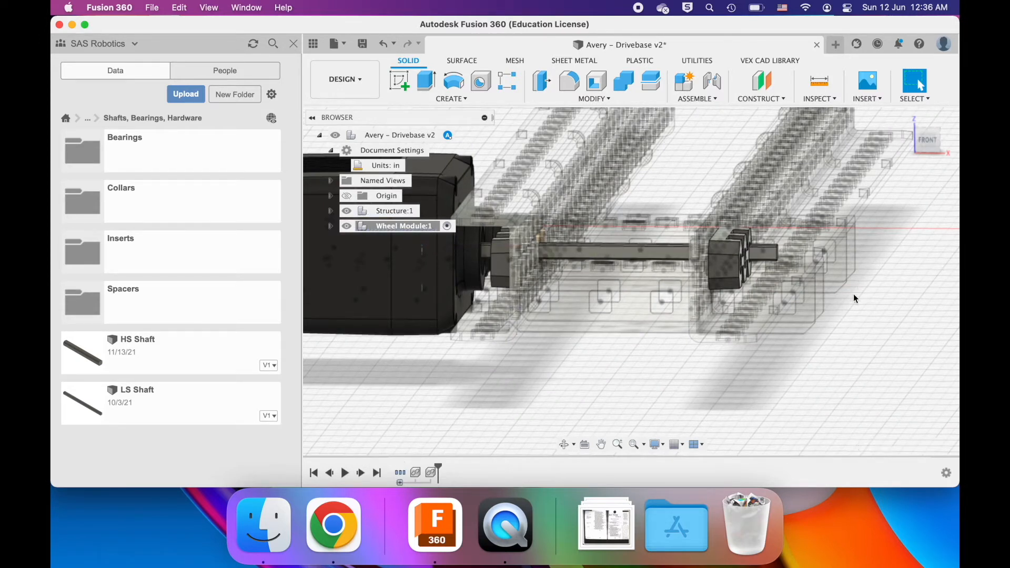
- Insert the LS Shaft Collar, Set Screw from the Collars folder into the design and move it -7.00 in along Y
click(184, 221)
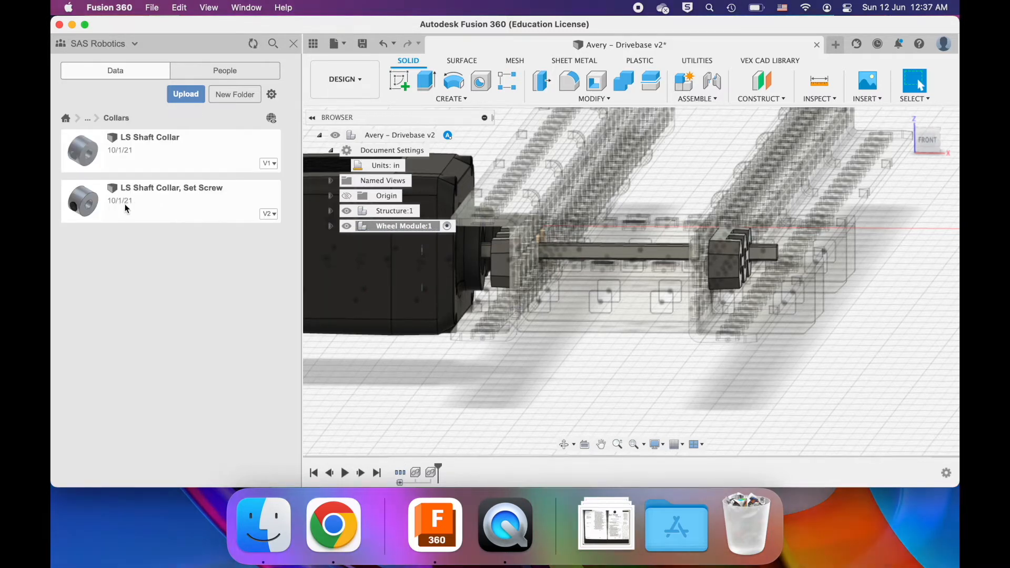
scroll(121, 302, down, 2)
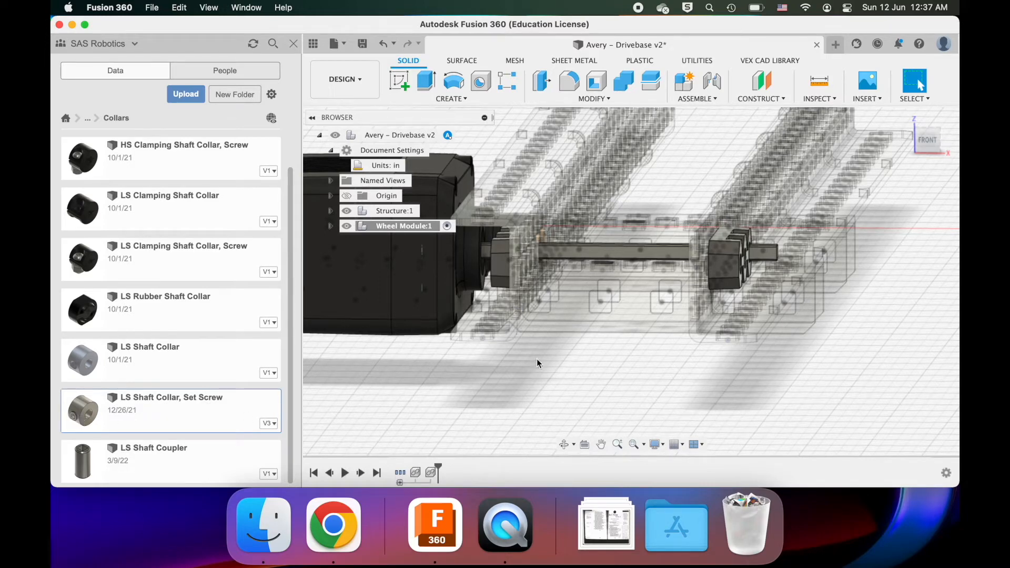
right_click(167, 408)
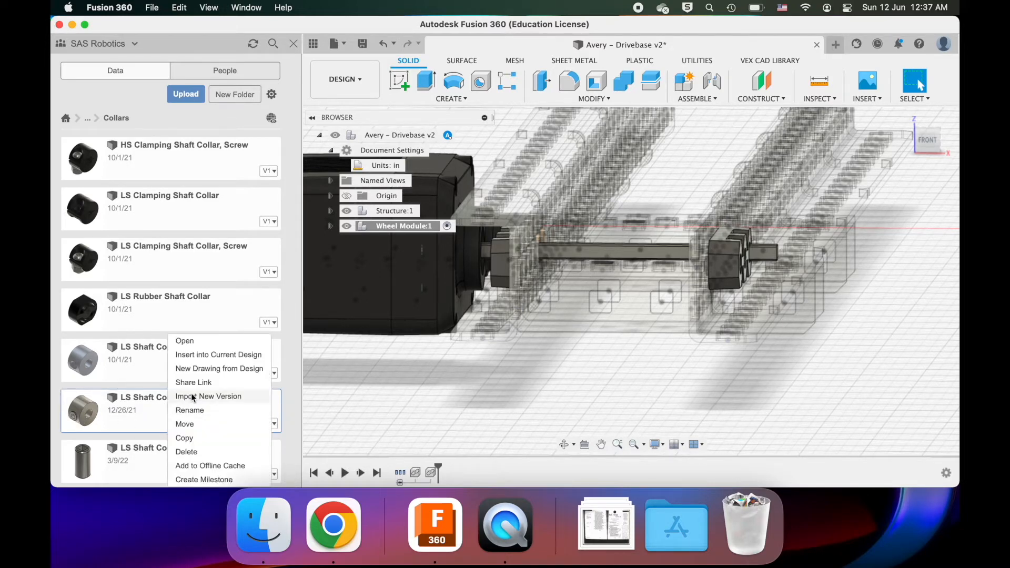
click(213, 354)
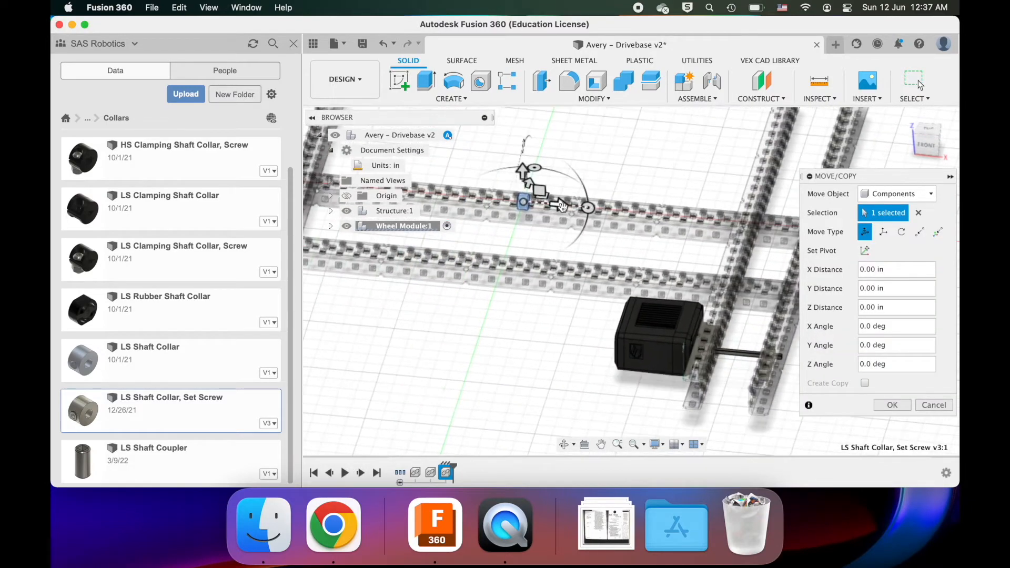
shift+scroll(563, 207, right, 5)
drag(541, 178, 418, 313)
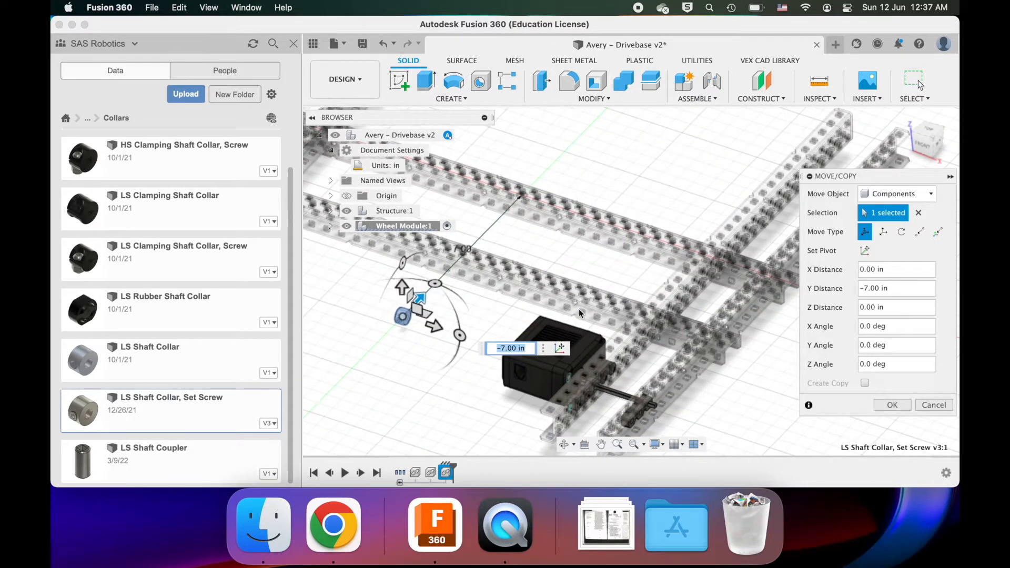
- Move the shaft collar point to point, from its end face to the outer C-channel's inner face where the shaft passes through
click(919, 232)
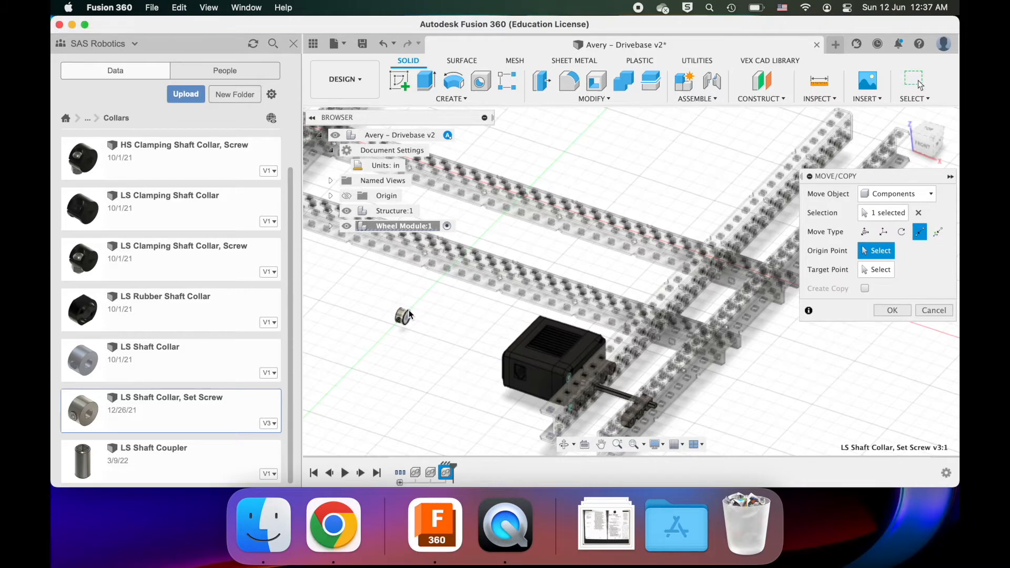
click(409, 310)
scroll(613, 293, down, 3)
shift+scroll(591, 316, left, 5)
shift+scroll(591, 319, left, 3)
scroll(591, 319, up, 8)
scroll(591, 320, down, 3)
scroll(591, 320, up, 3)
shift+scroll(608, 309, left, 3)
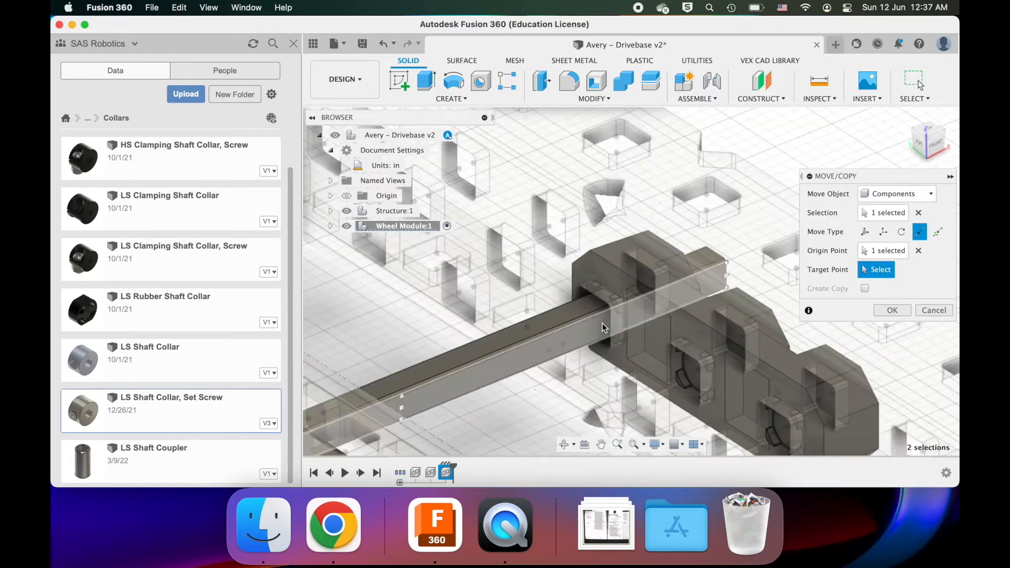
click(603, 324)
shift+scroll(667, 325, left, 3)
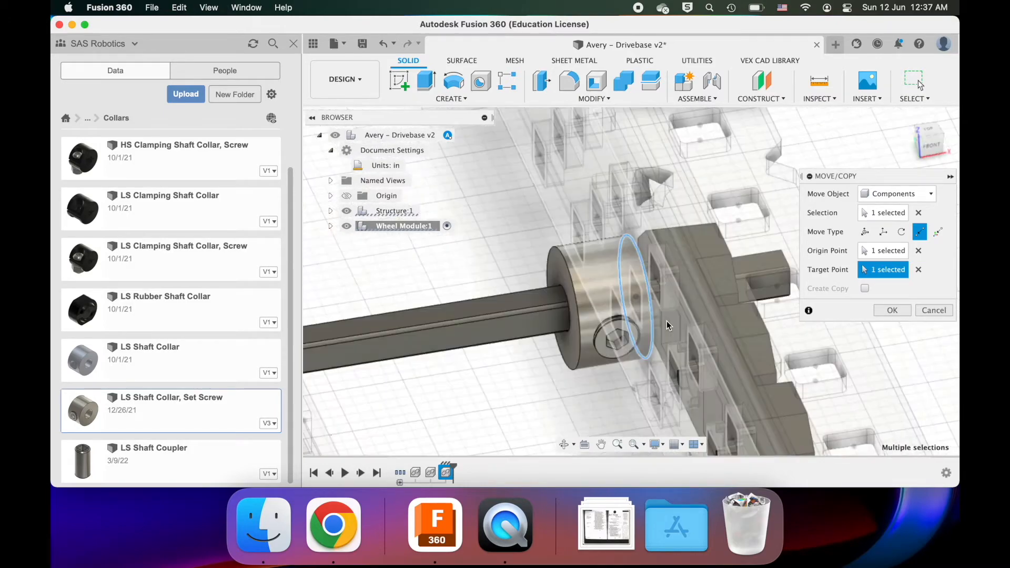
shift+scroll(666, 325, left, 3)
click(892, 310)
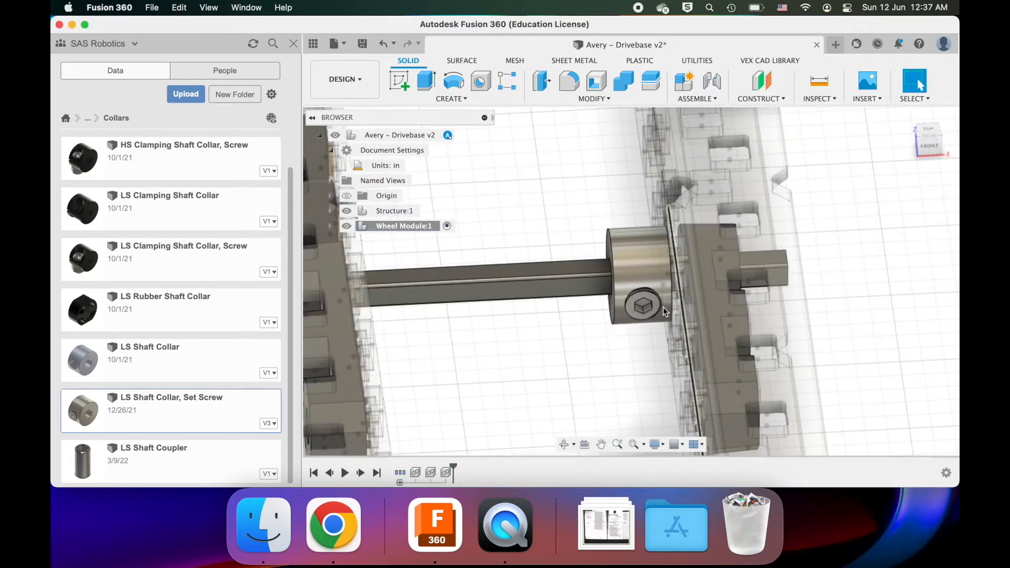
- Examine how the shaft collar sits on the shaft against the outer C-channel and the free shaft length beside it
shift+scroll(652, 305, left, 5)
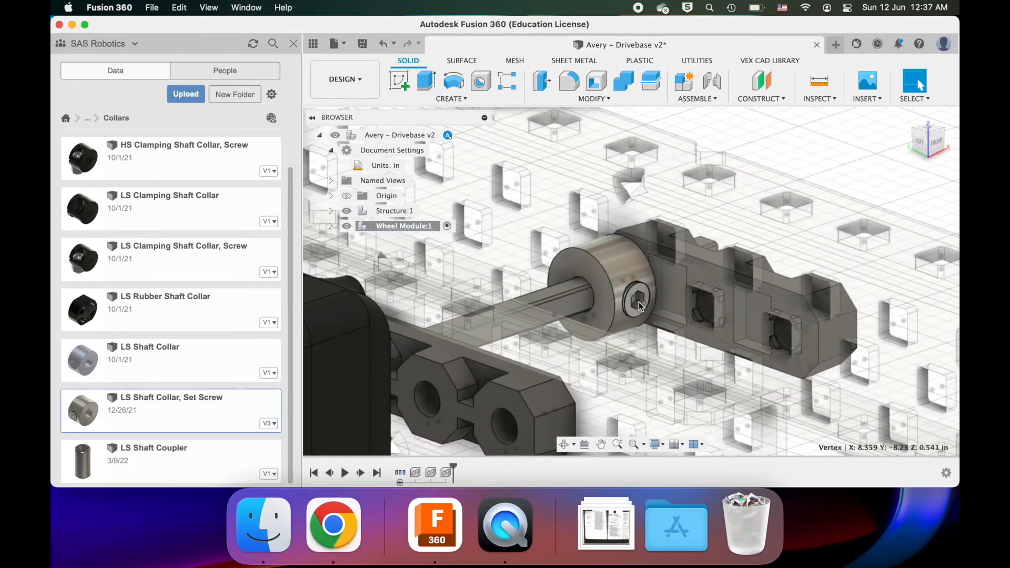
click(584, 305)
scroll(583, 306, down, 3)
shift+scroll(583, 305, right, 8)
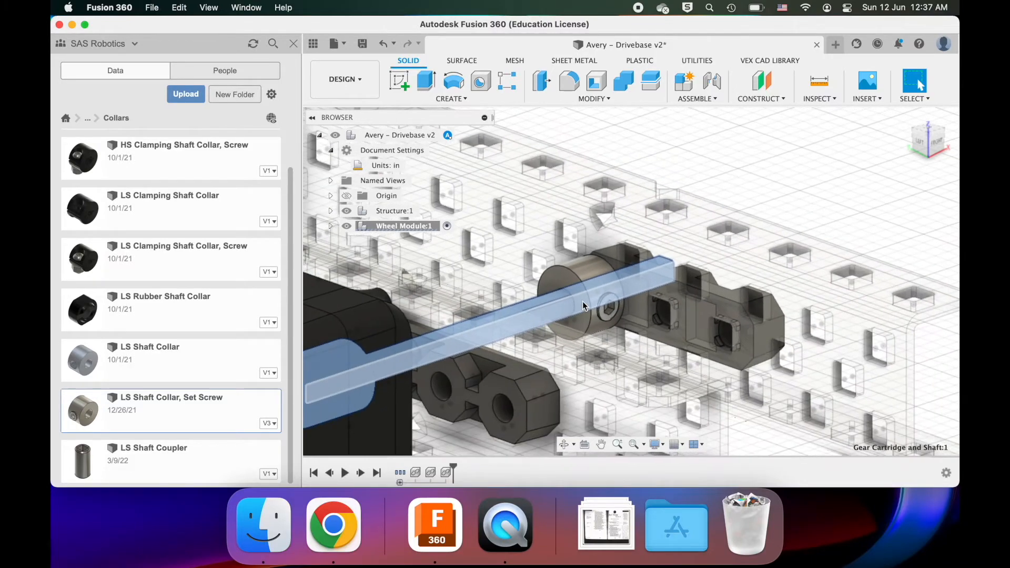
shift+scroll(582, 301, right, 6)
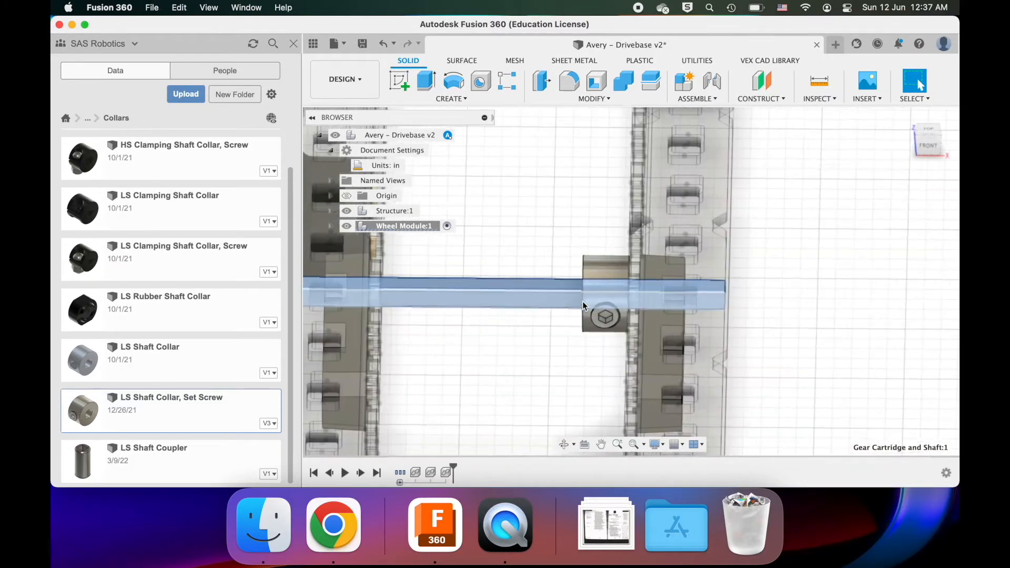
click(560, 307)
click(562, 354)
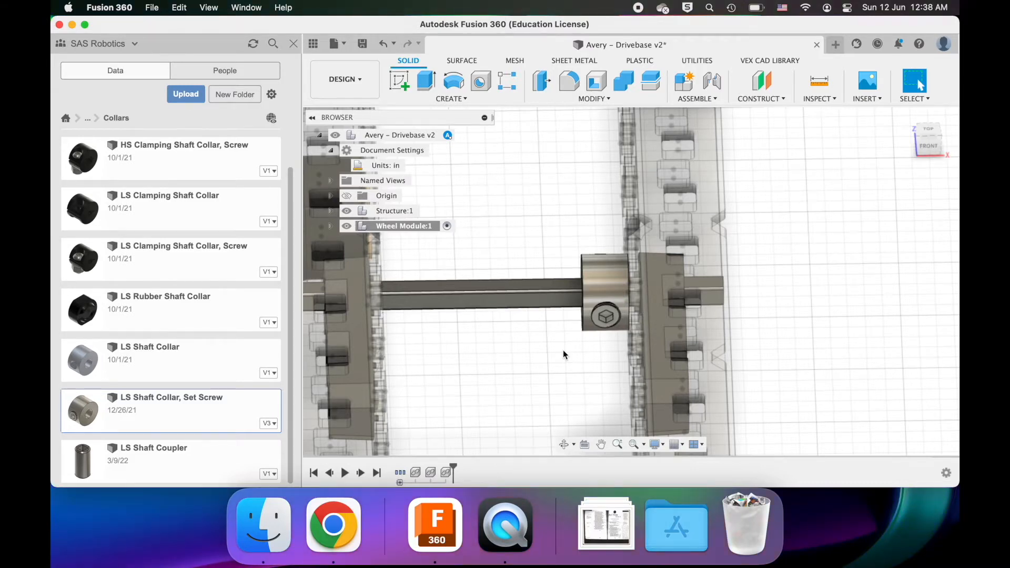
scroll(563, 355, down, 3)
scroll(563, 354, up, 1)
scroll(563, 351, up, 2)
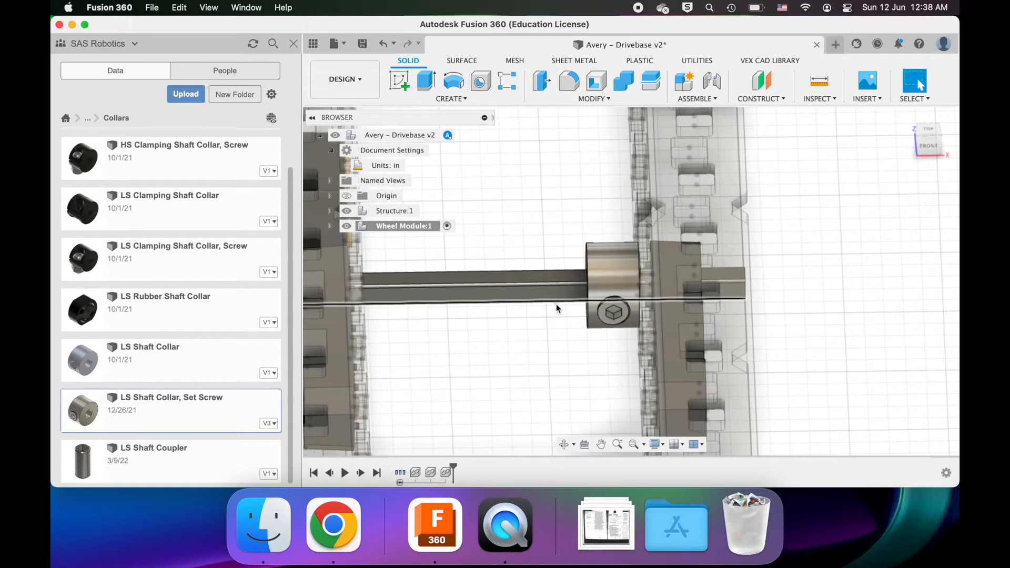
shift+scroll(555, 304, left, 5)
shift+scroll(556, 304, right, 5)
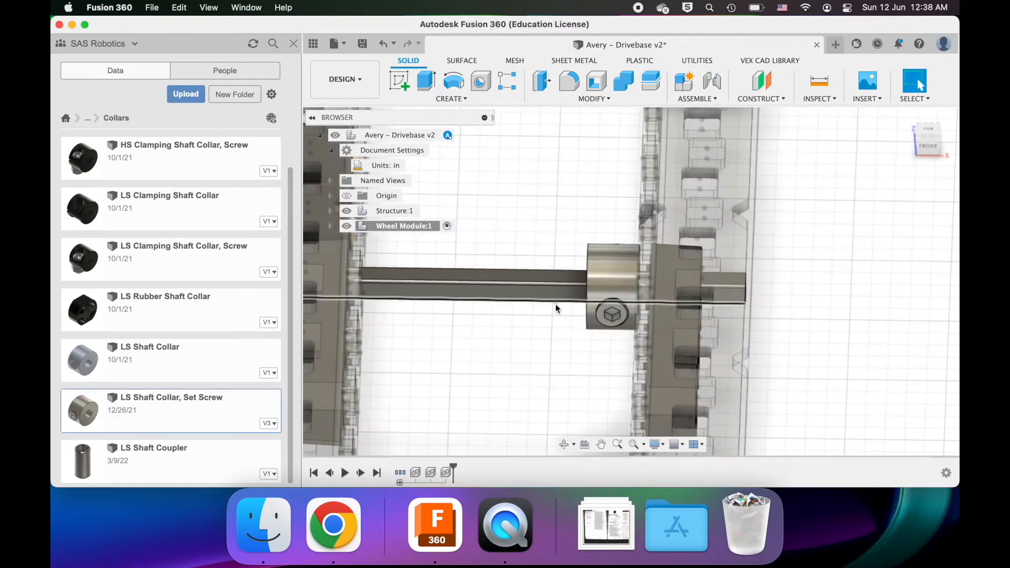
click(609, 298)
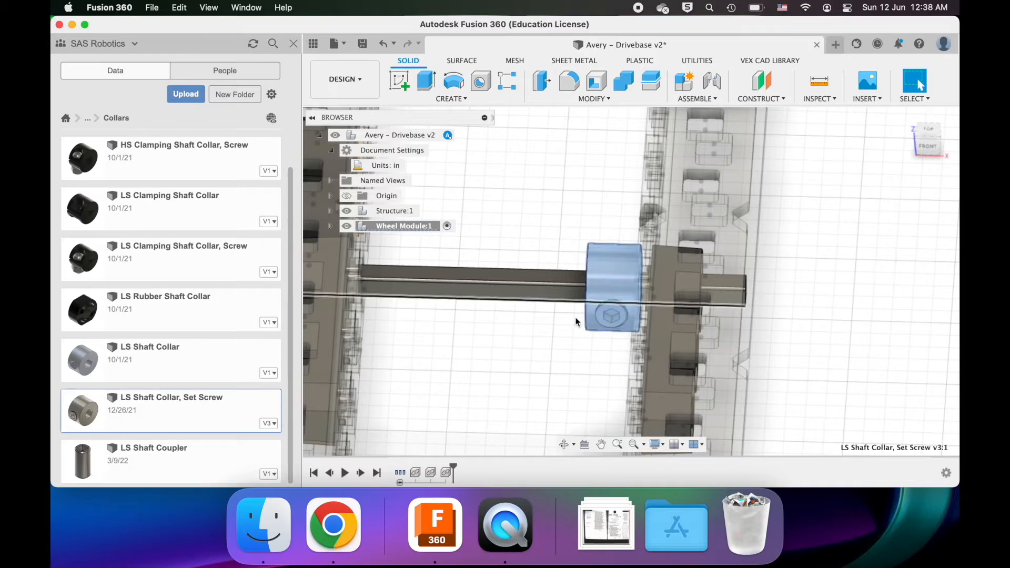
click(560, 301)
click(544, 349)
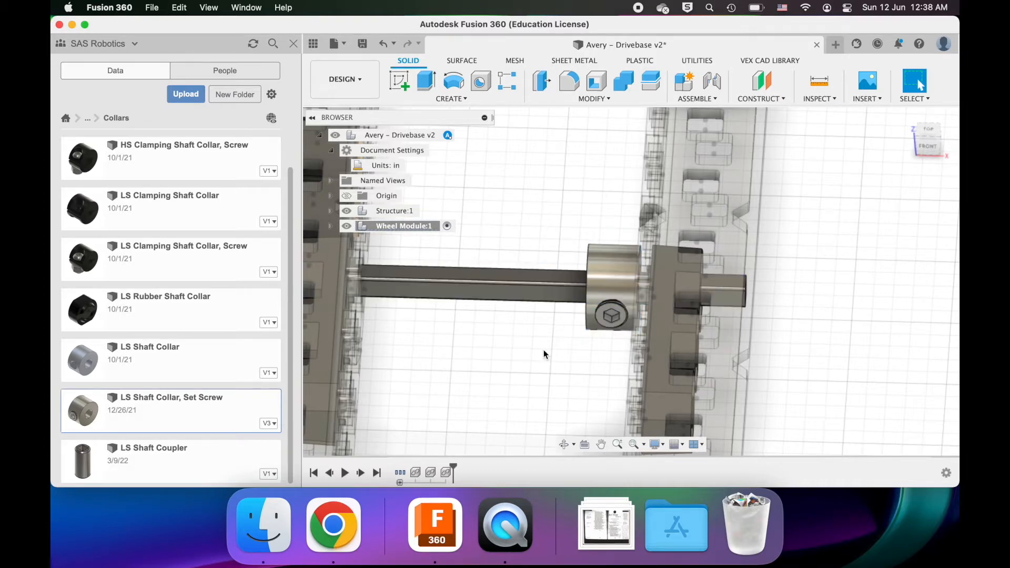
shift+scroll(544, 349, right, 5)
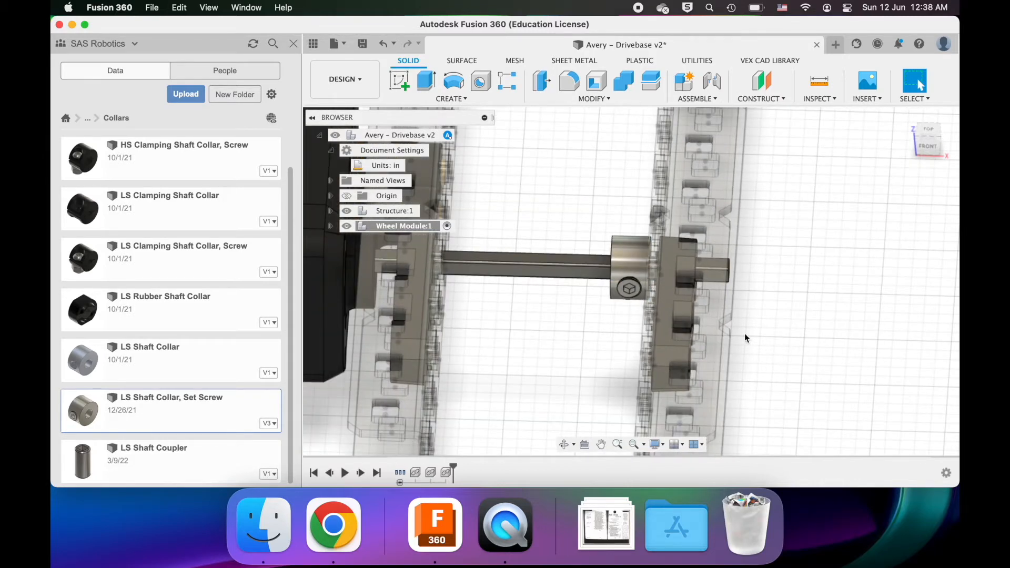
shift+middle_drag(744, 333, 731, 355)
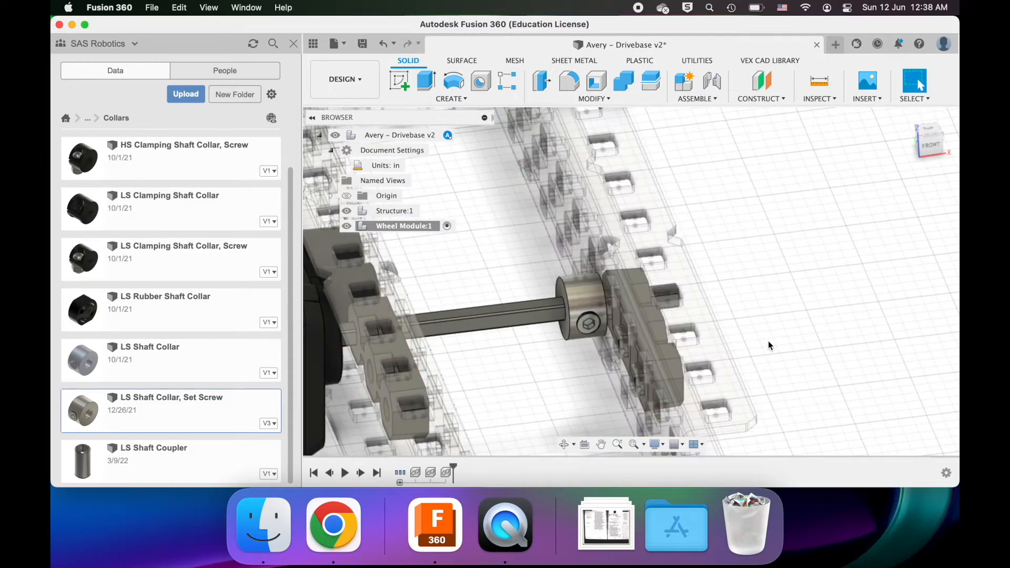
scroll(768, 340, down, 3)
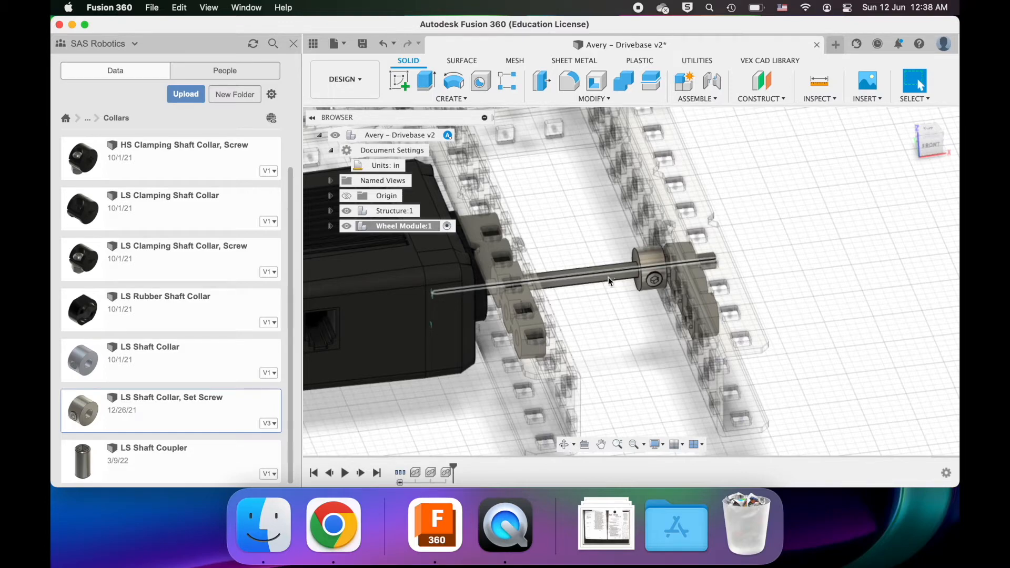
shift+middle_drag(613, 320, 433, 254)
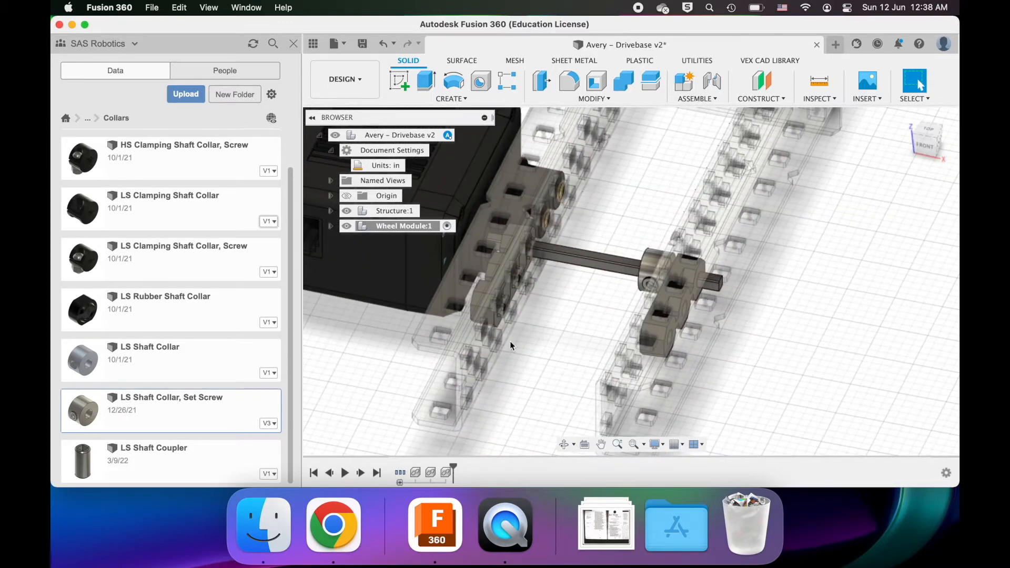
scroll(510, 340, up, 3)
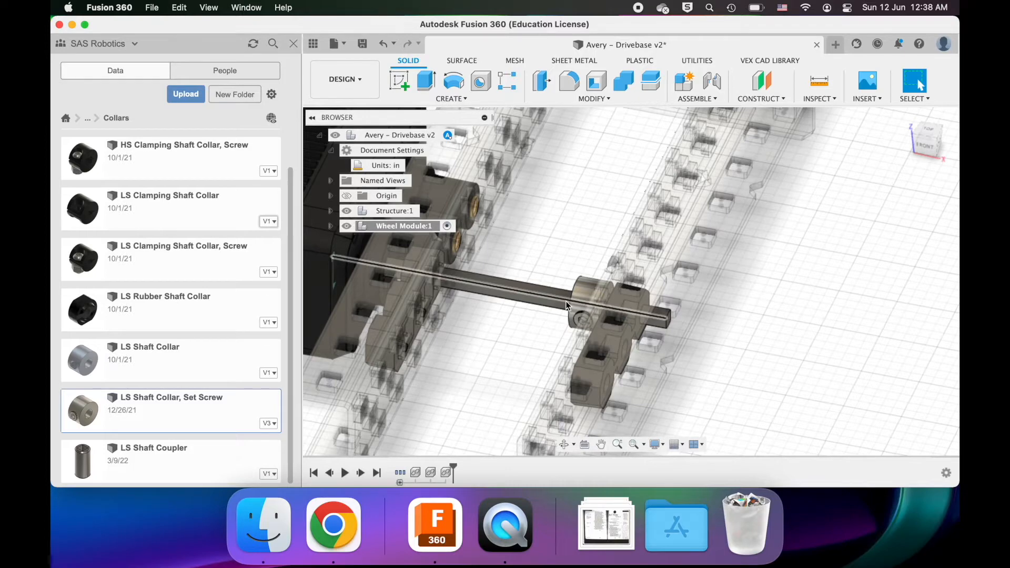
scroll(566, 300, left, 3)
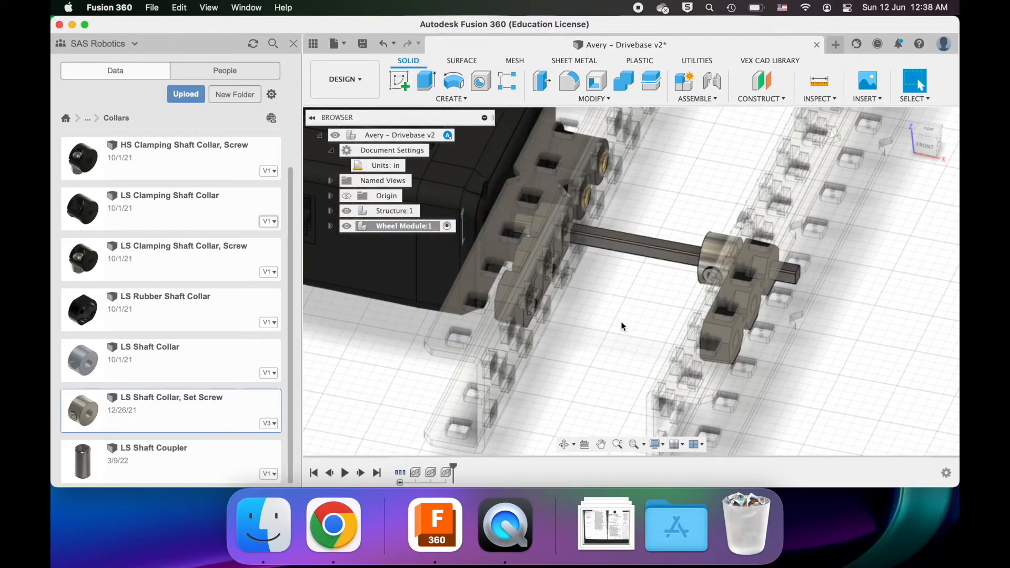
click(636, 244)
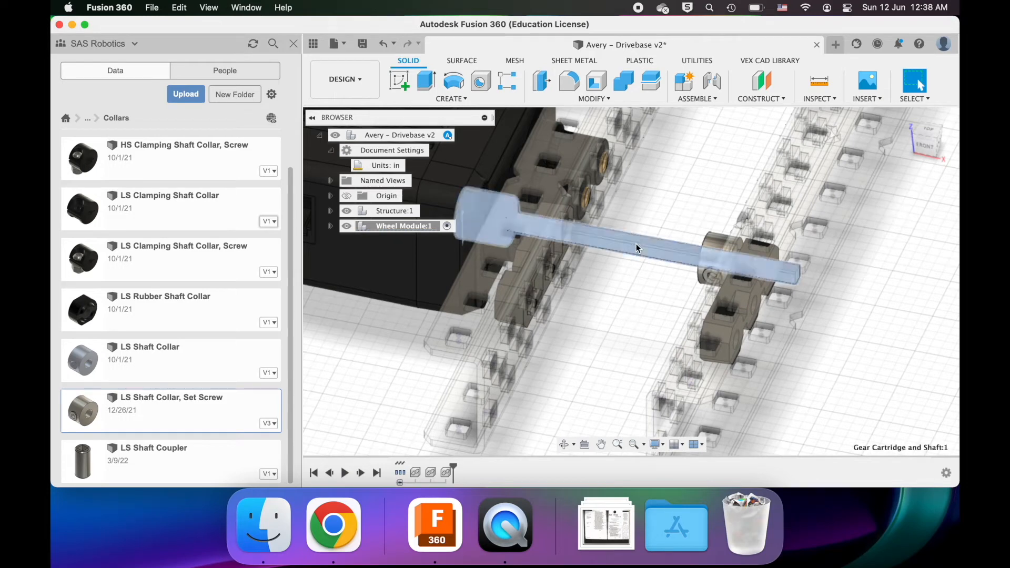
click(636, 286)
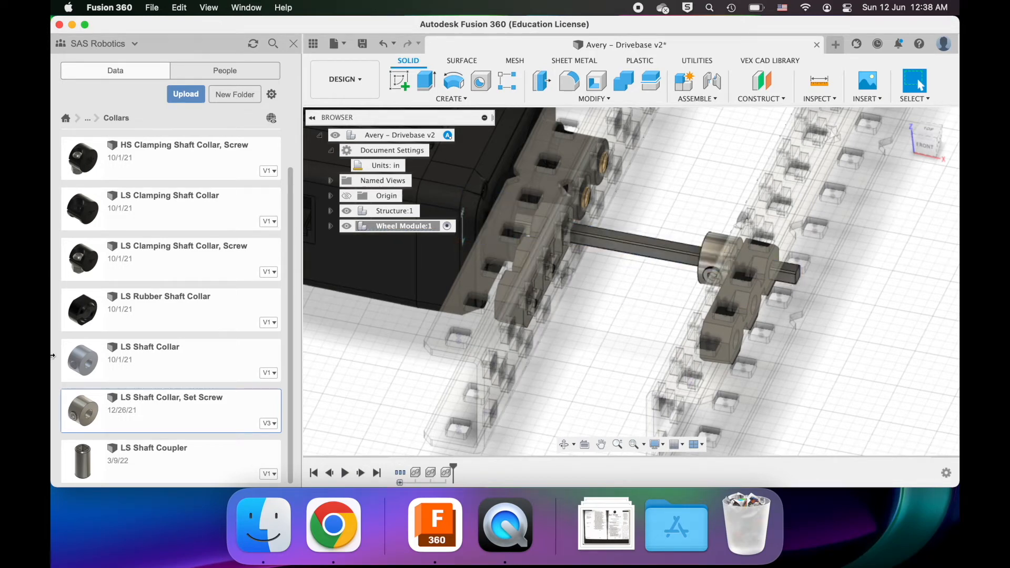
- Open the Wheels folder inside the Motion category of the VEX EDR Parts V3 Library
click(89, 119)
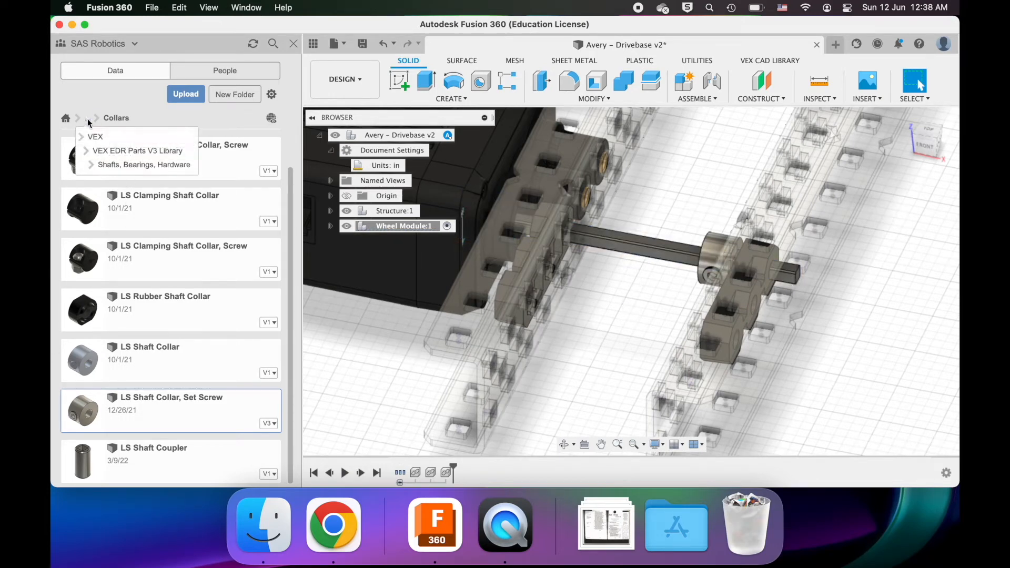
click(110, 152)
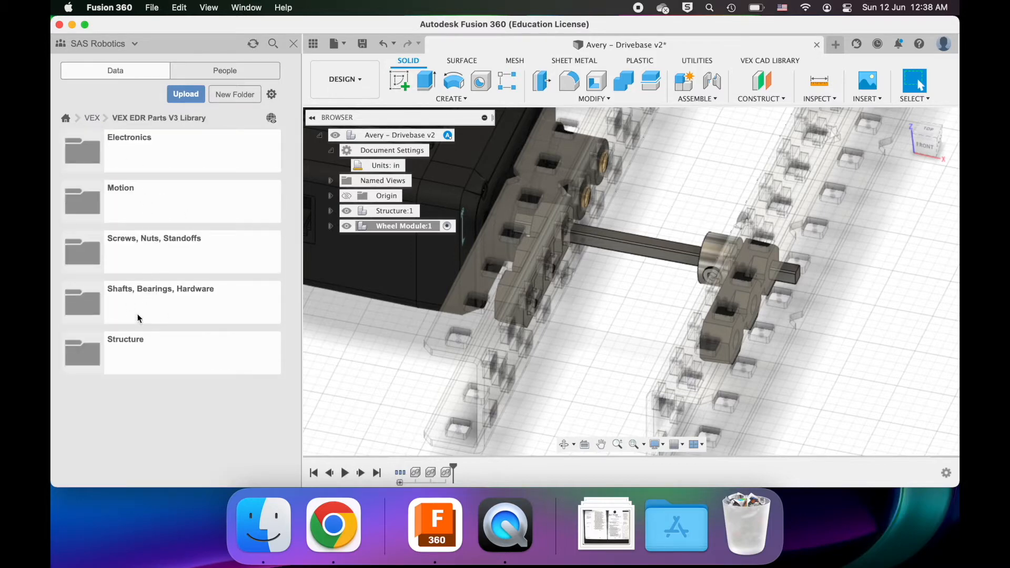
click(149, 199)
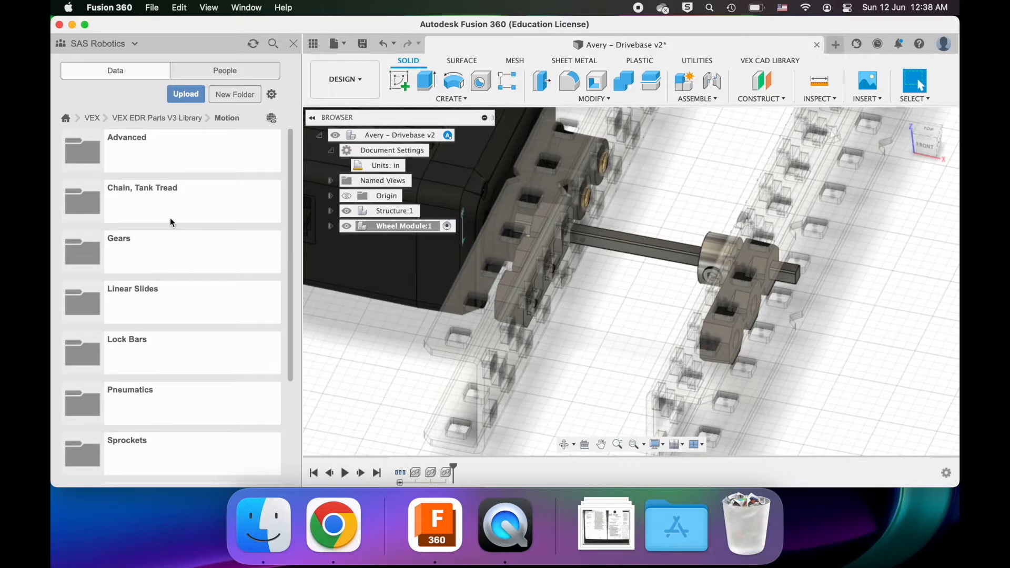
scroll(150, 254, down, 2)
scroll(150, 253, down, 3)
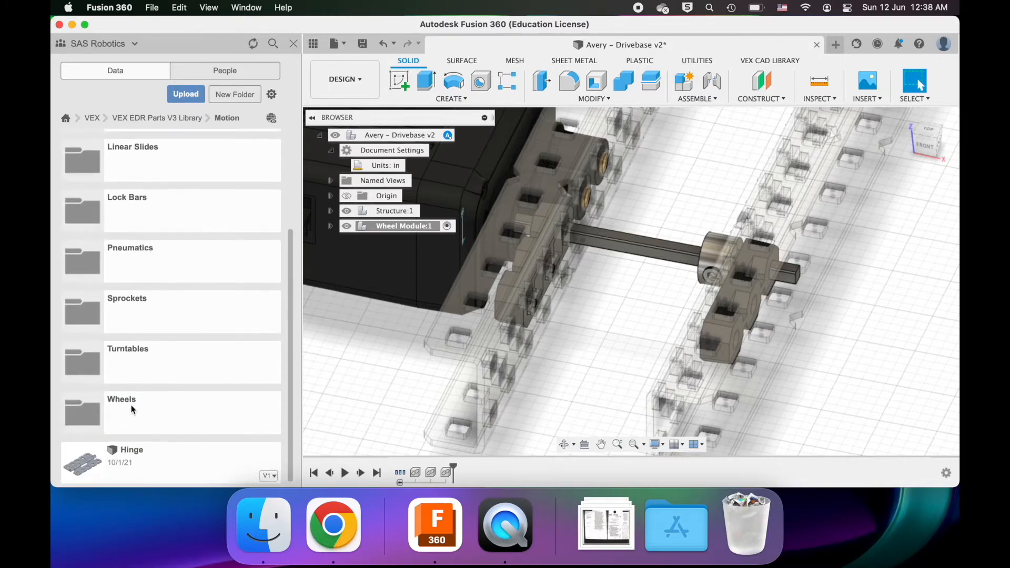
click(131, 405)
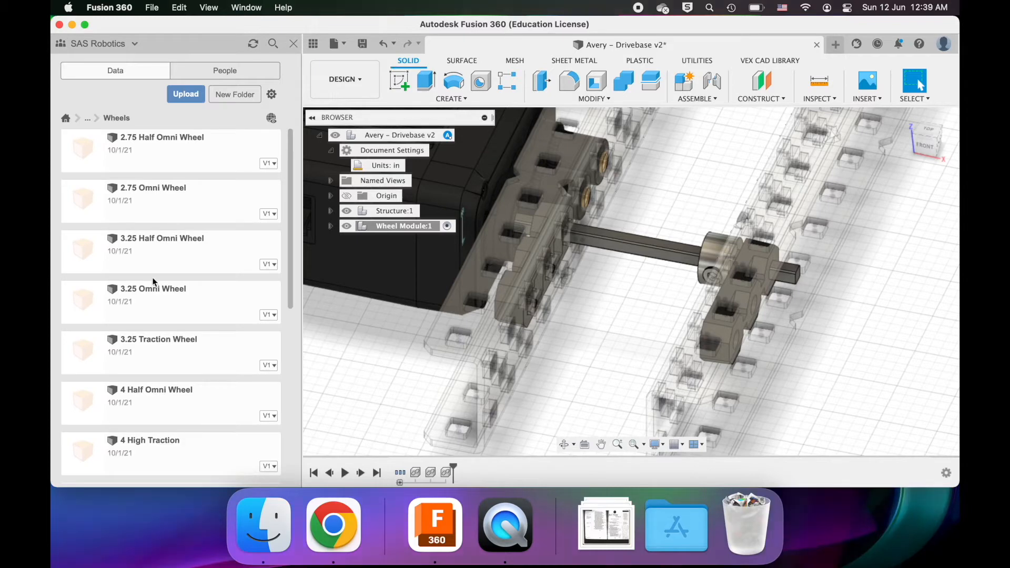
- Insert the 4 Omni Wheel into the current design and move it -8.00 in along Y
scroll(119, 380, down, 2)
scroll(118, 378, down, 3)
scroll(118, 378, down, 3)
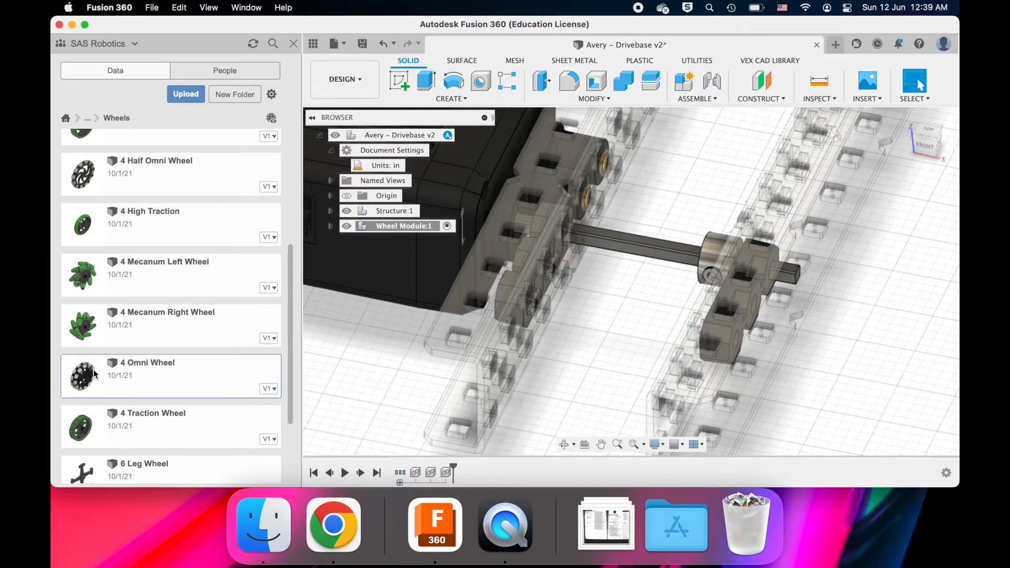
drag(91, 376, 677, 306)
right_click(86, 384)
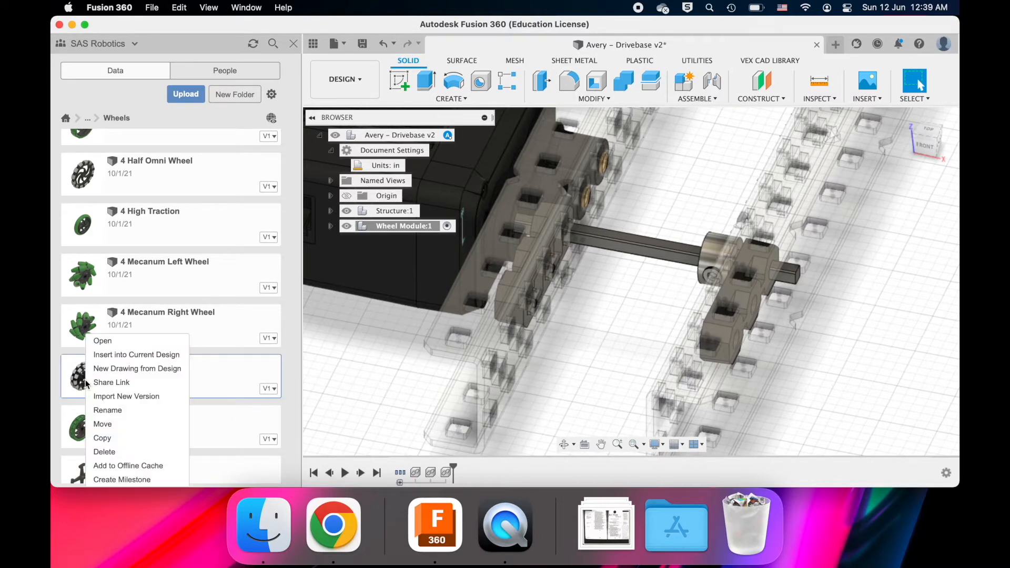
click(125, 355)
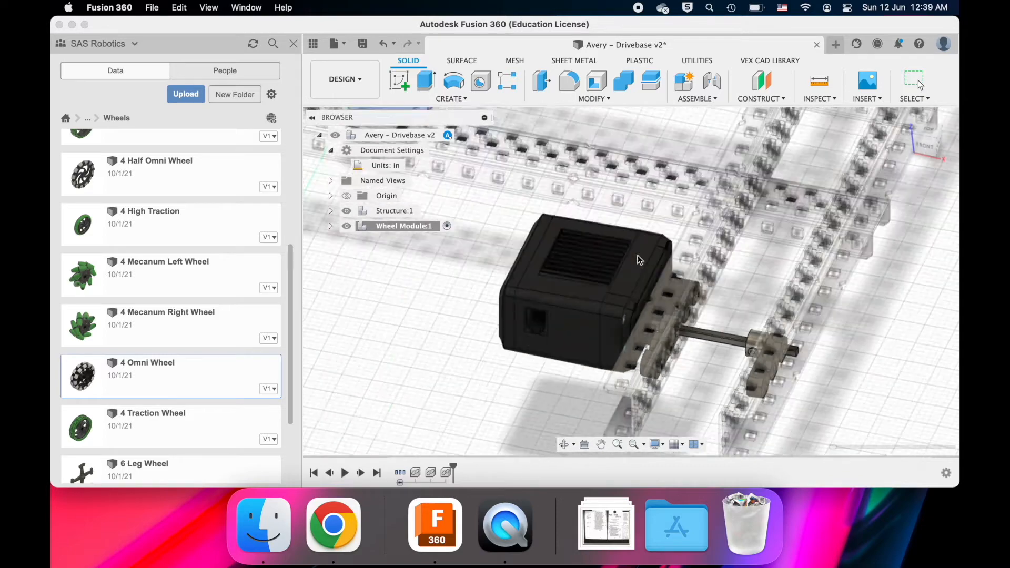
shift+middle_drag(691, 255, 776, 219)
drag(712, 230, 582, 310)
shift+scroll(506, 377, down, 5)
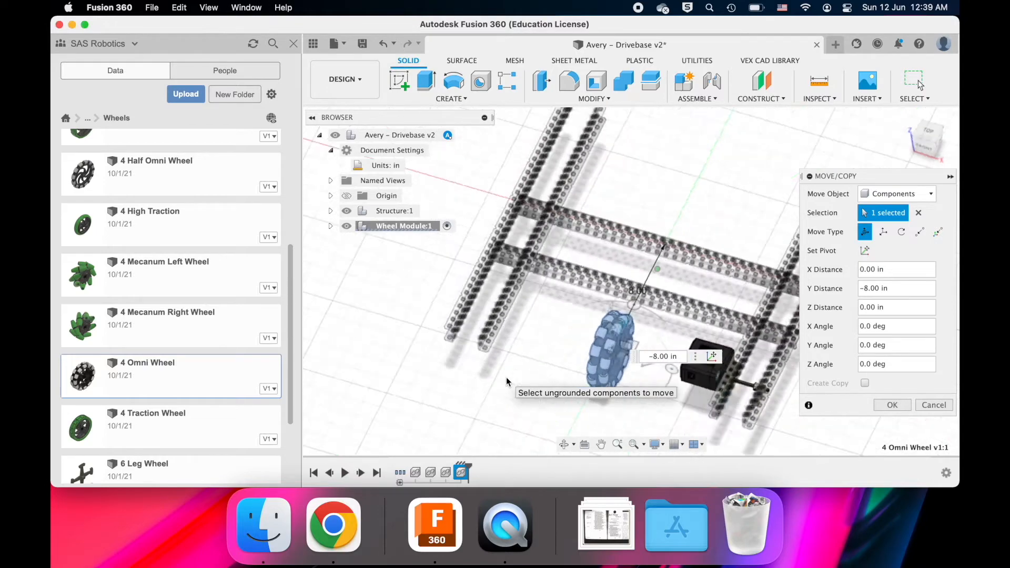
- Set the omni wheel's move type to point to point and pick the hub's outer circular rim as the origin point
scroll(506, 377, up, 3)
scroll(506, 377, left, 2)
scroll(506, 377, up, 4)
scroll(506, 377, left, 3)
shift+scroll(506, 377, right, 5)
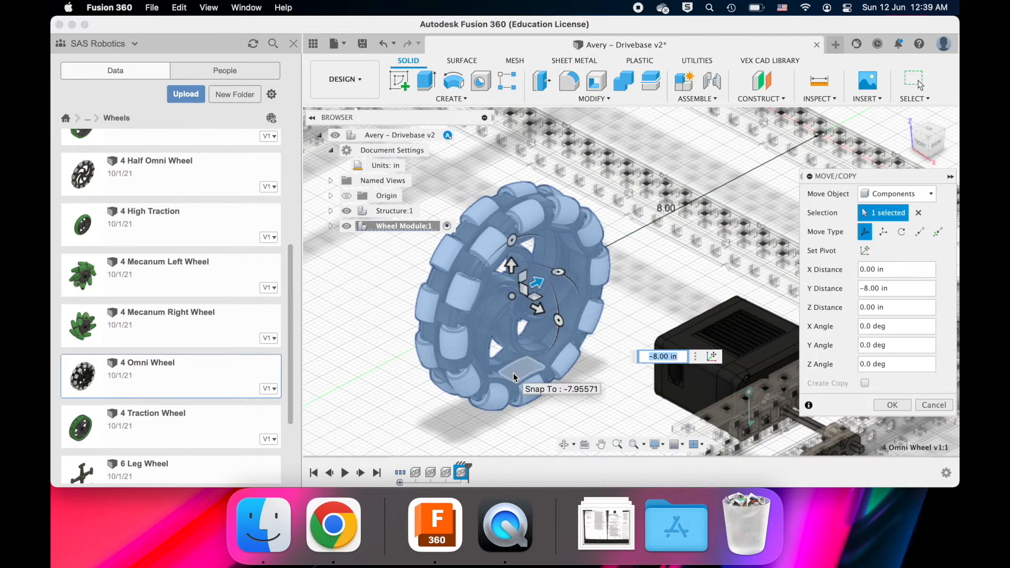
shift+scroll(513, 374, left, 5)
shift+scroll(514, 377, left, 3)
shift+scroll(514, 377, right, 8)
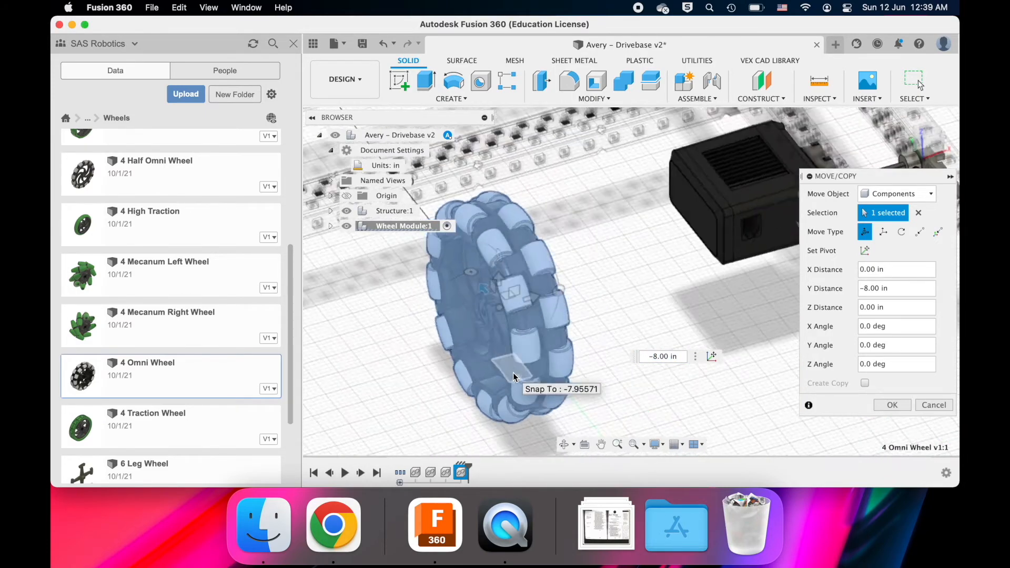
click(919, 231)
scroll(548, 310, up, 10)
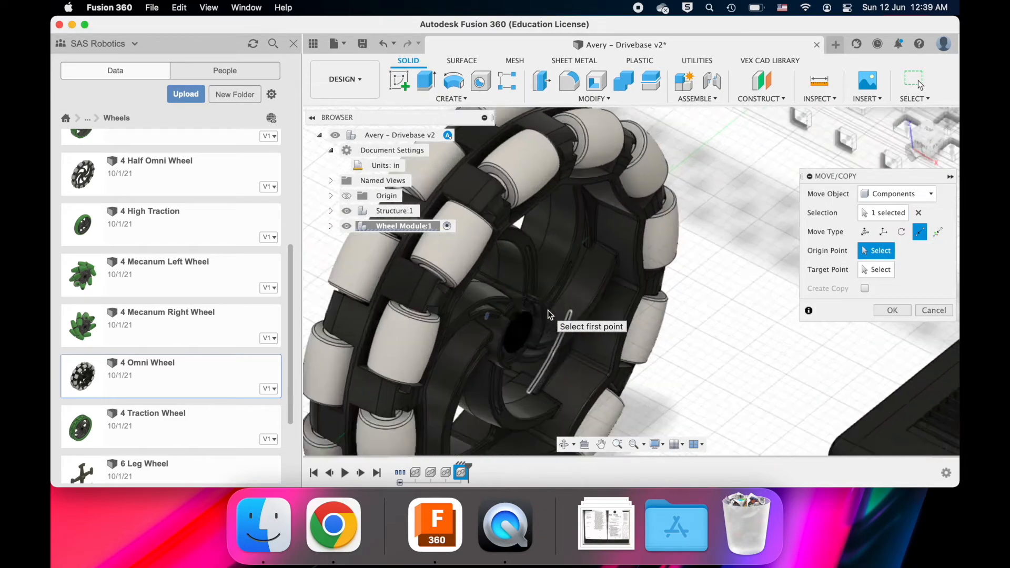
scroll(547, 312, up, 5)
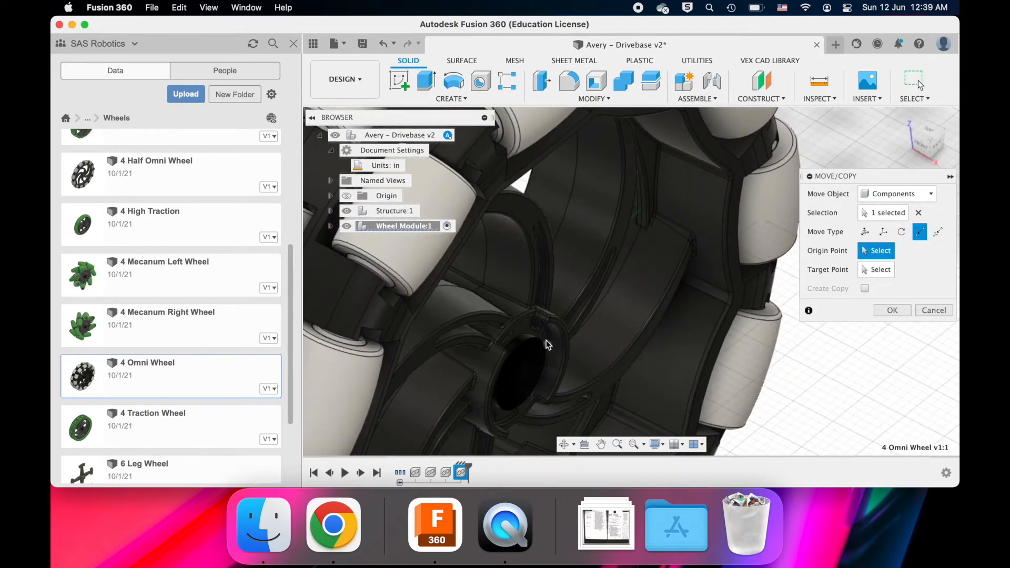
click(542, 342)
- Examine where the picked hub rim sits within the omni wheel's width and how the wheel relates to the motor shaft
scroll(698, 356, down, 10)
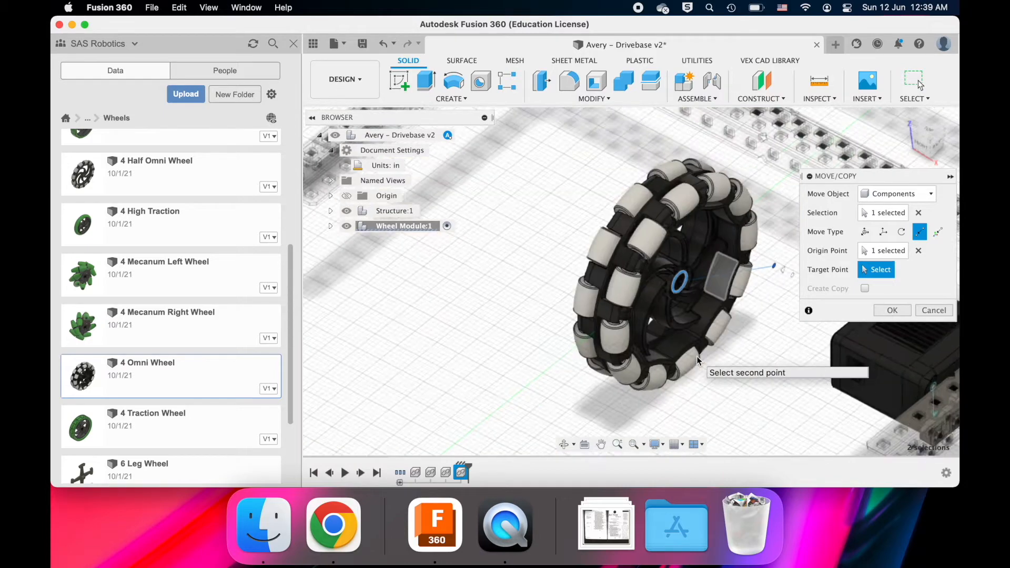
shift+scroll(697, 356, left, 5)
shift+scroll(696, 355, up, 5)
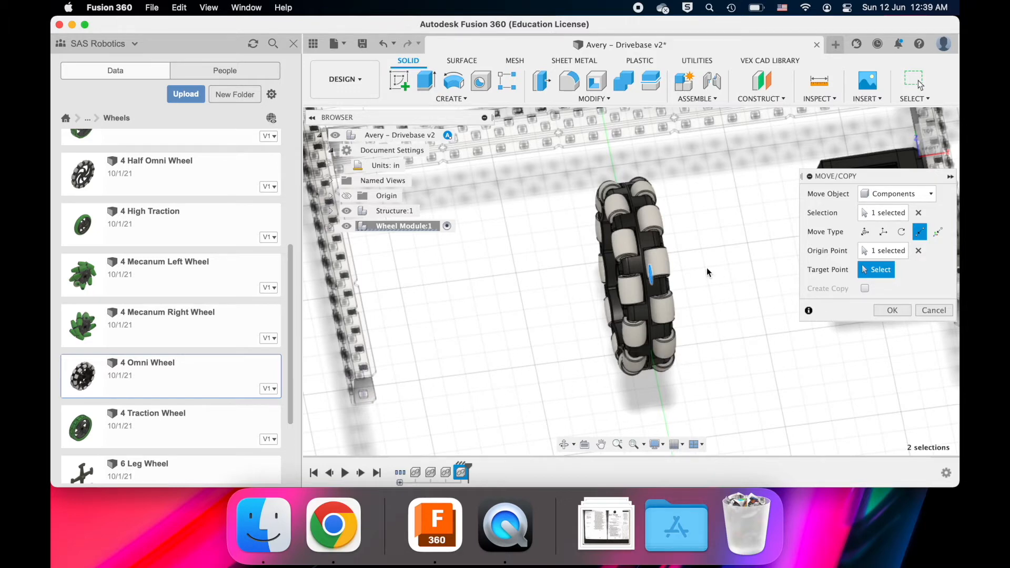
scroll(706, 267, up, 6)
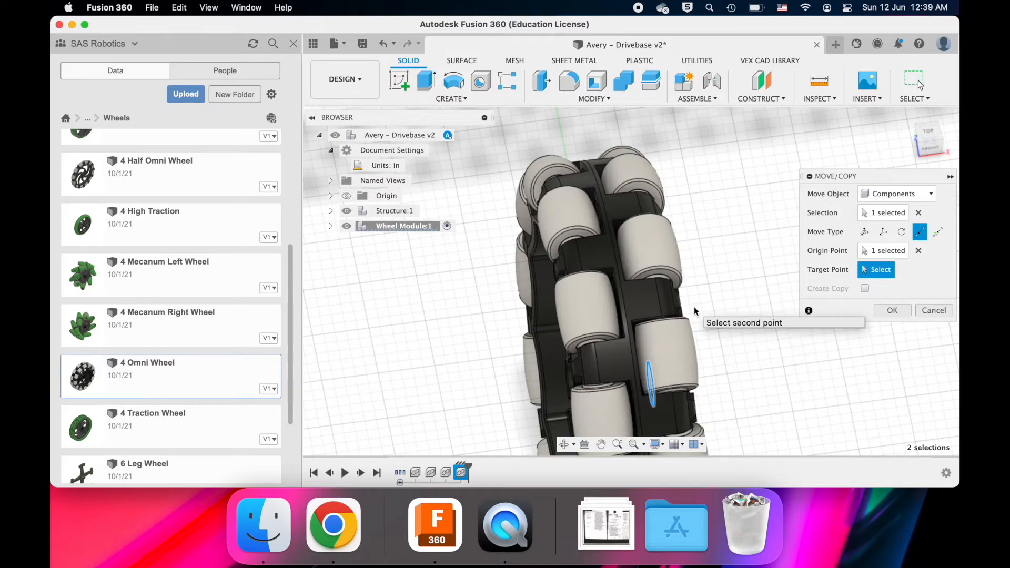
scroll(694, 310, down, 8)
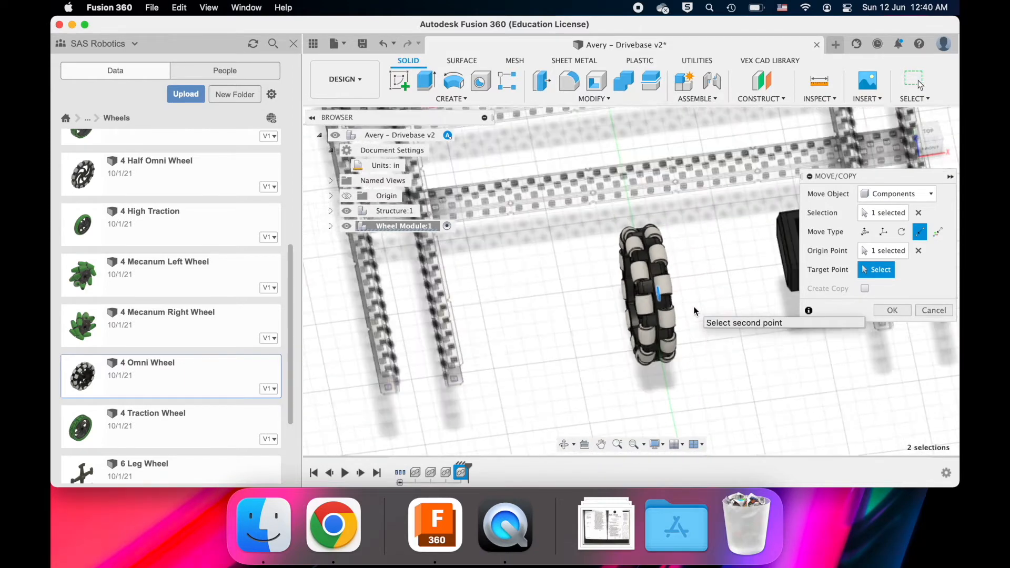
scroll(693, 311, right, 5)
scroll(693, 311, up, 2)
shift+scroll(693, 311, right, 4)
shift+scroll(694, 310, right, 6)
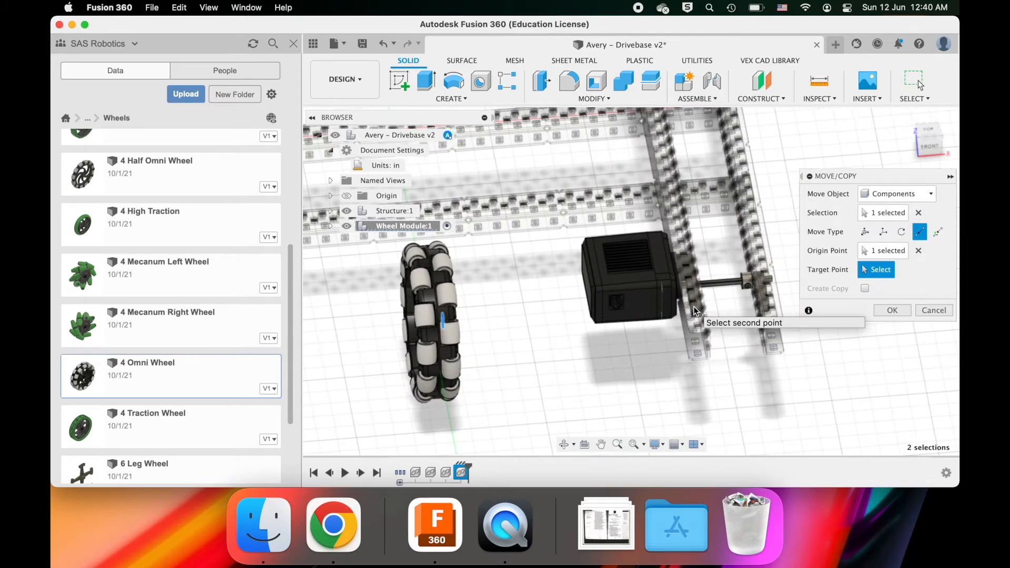
scroll(694, 308, left, 4)
shift+scroll(693, 308, right, 6)
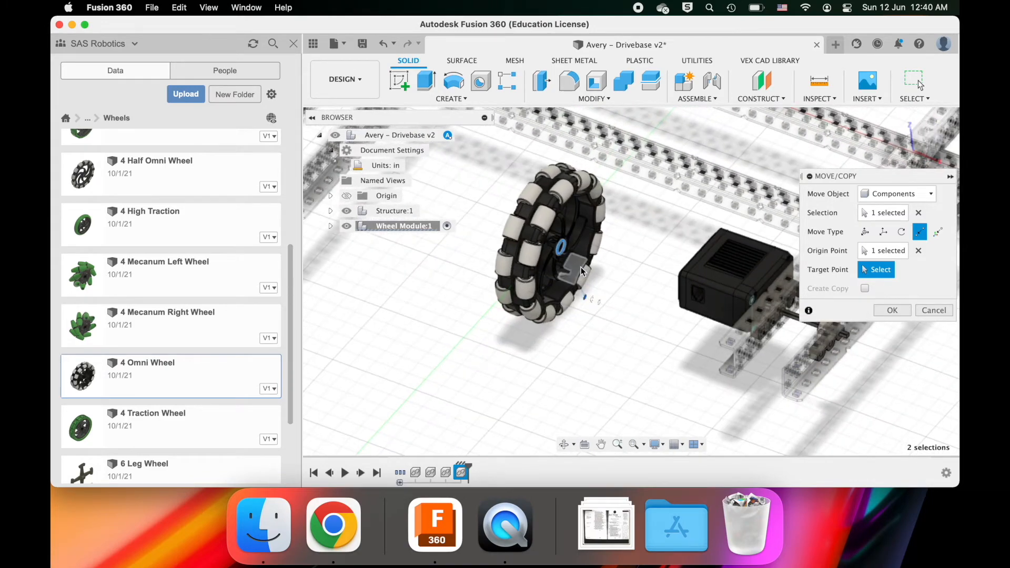
scroll(581, 270, up, 10)
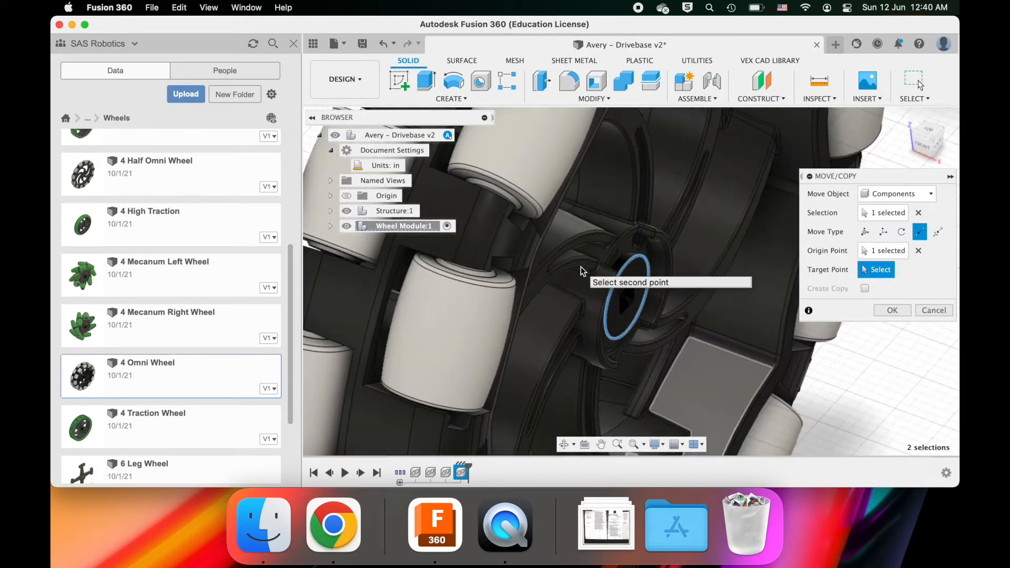
shift+scroll(580, 267, right, 4)
- Replace the move's origin point with the circular edge around the square shaft hole in the omni wheel's hub
click(918, 250)
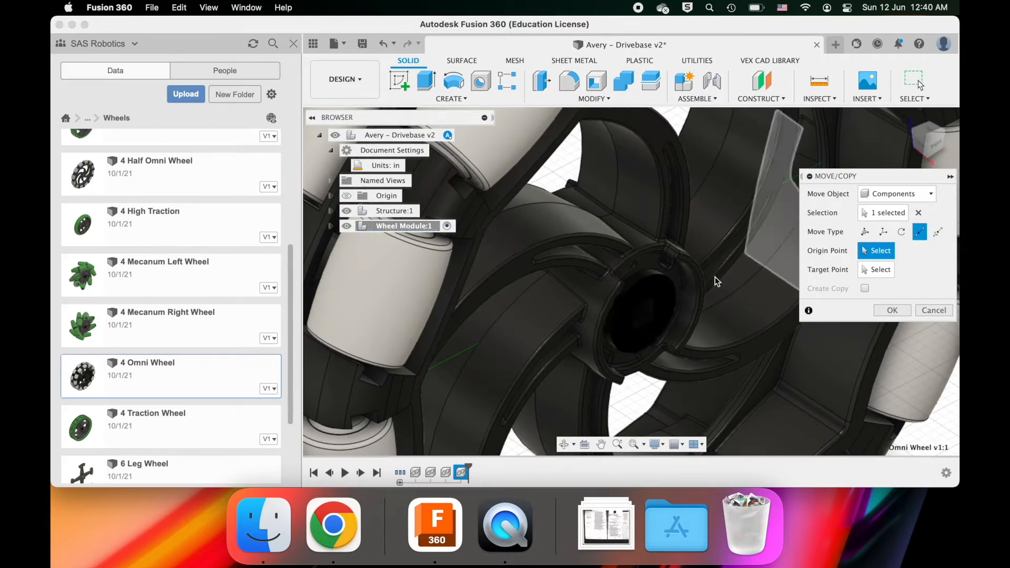
shift+scroll(709, 271, right, 5)
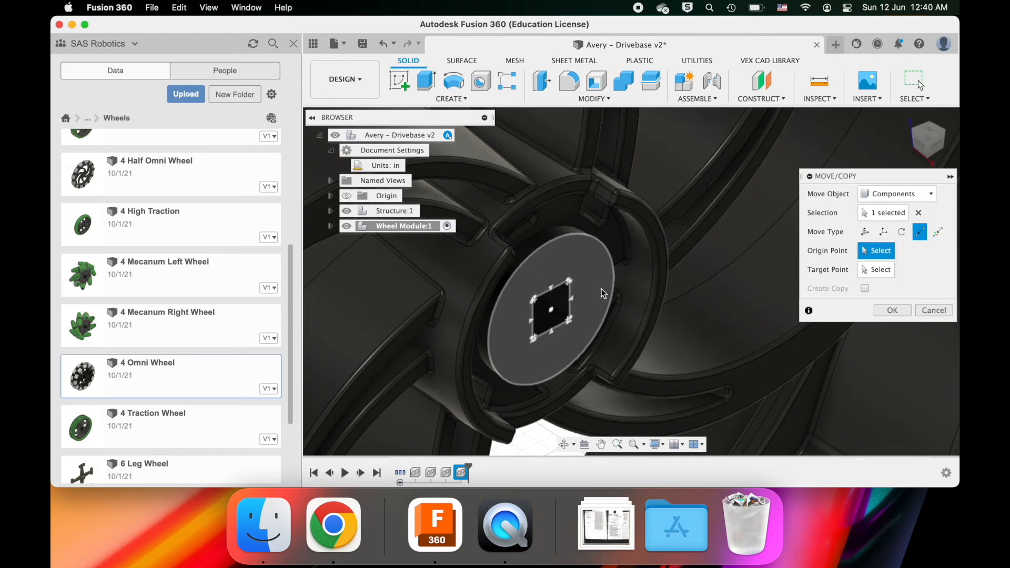
click(576, 237)
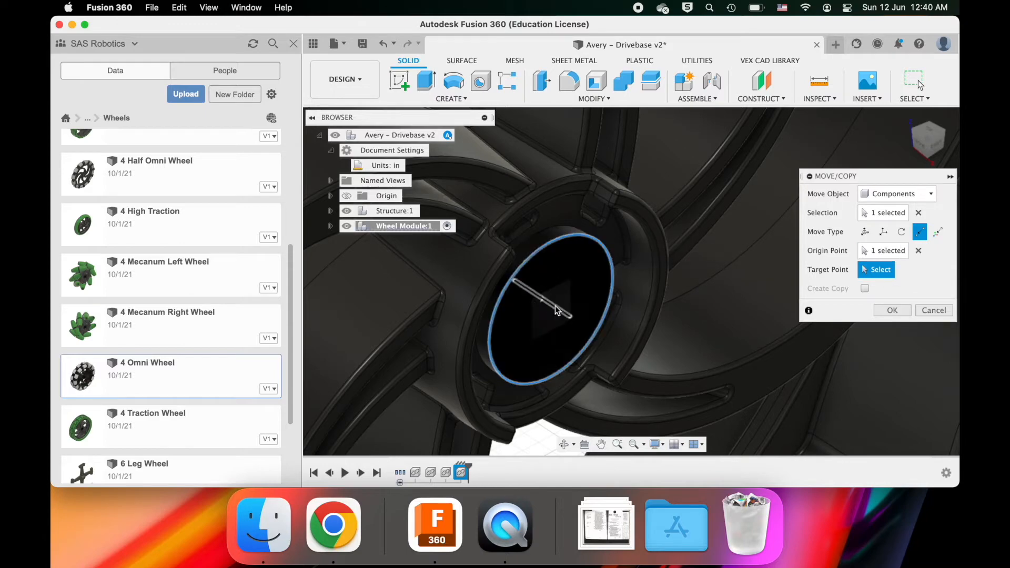
- Place the omni wheel on the shaft by targeting the shaft collar's circular end edge facing the motor, and finish the move
scroll(644, 328, down, 10)
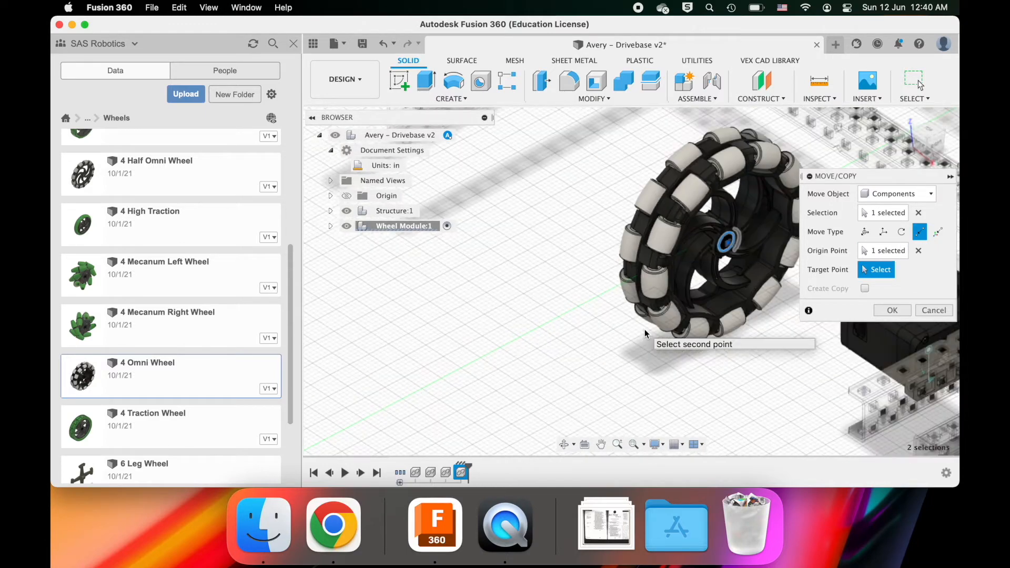
shift+scroll(645, 329, left, 6)
scroll(645, 329, right, 4)
scroll(645, 328, up, 10)
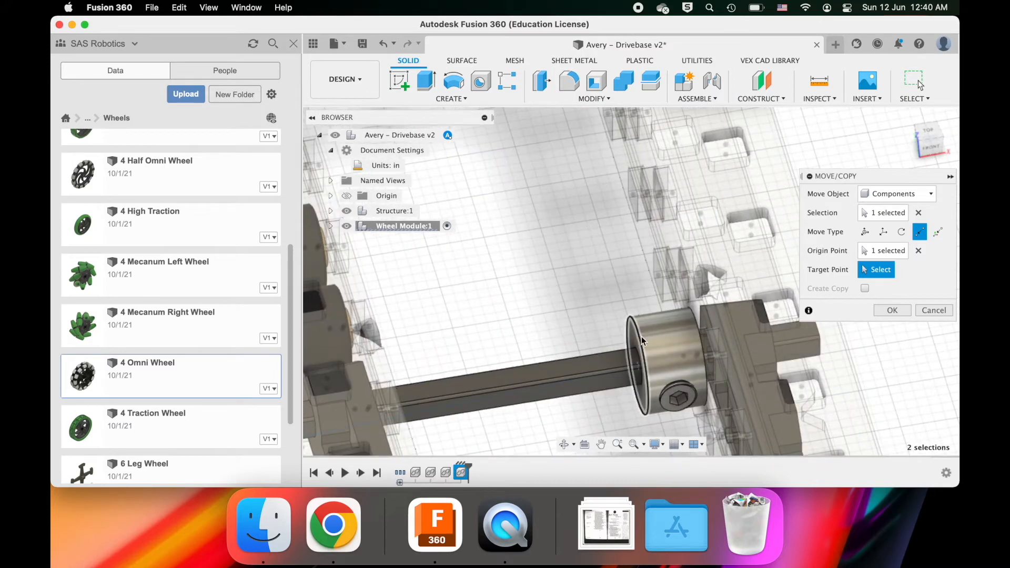
click(642, 339)
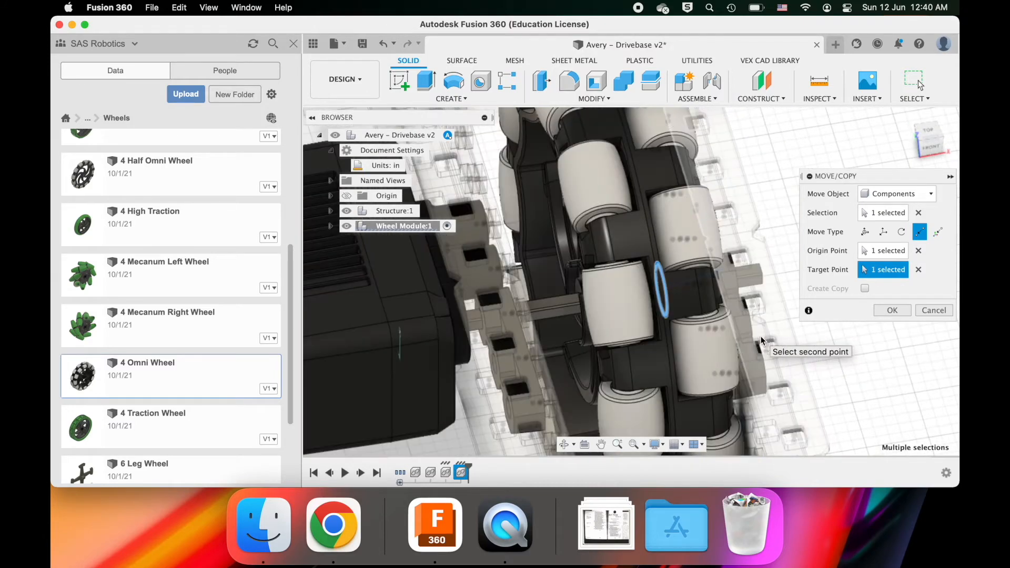
shift+scroll(761, 341, up, 8)
scroll(760, 341, down, 5)
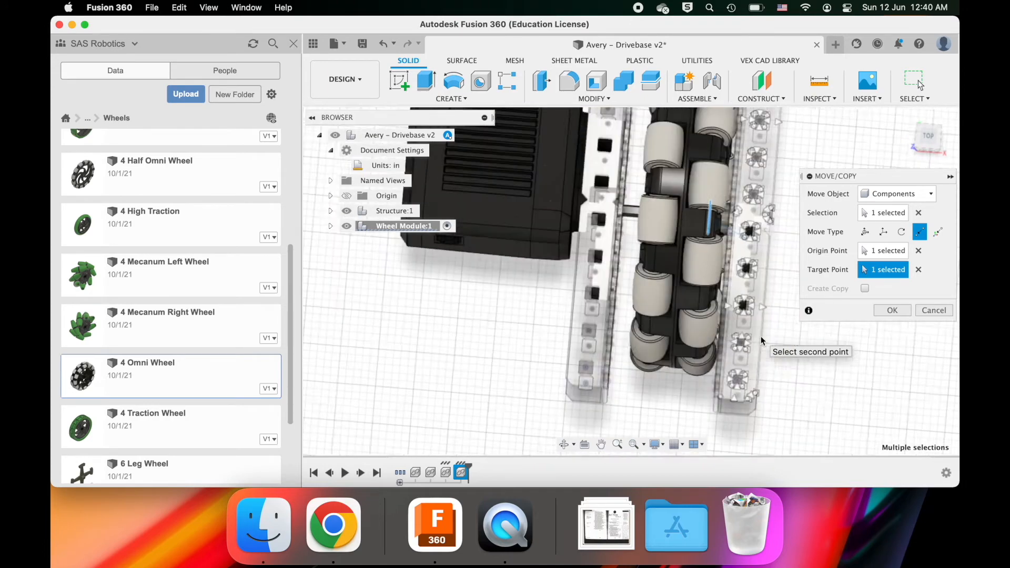
scroll(761, 336, down, 3)
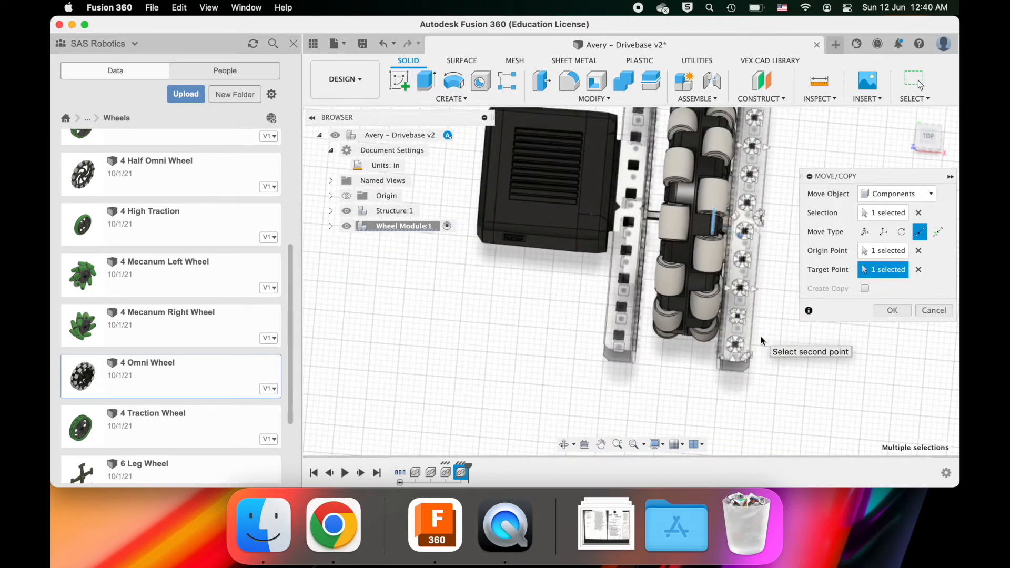
click(892, 310)
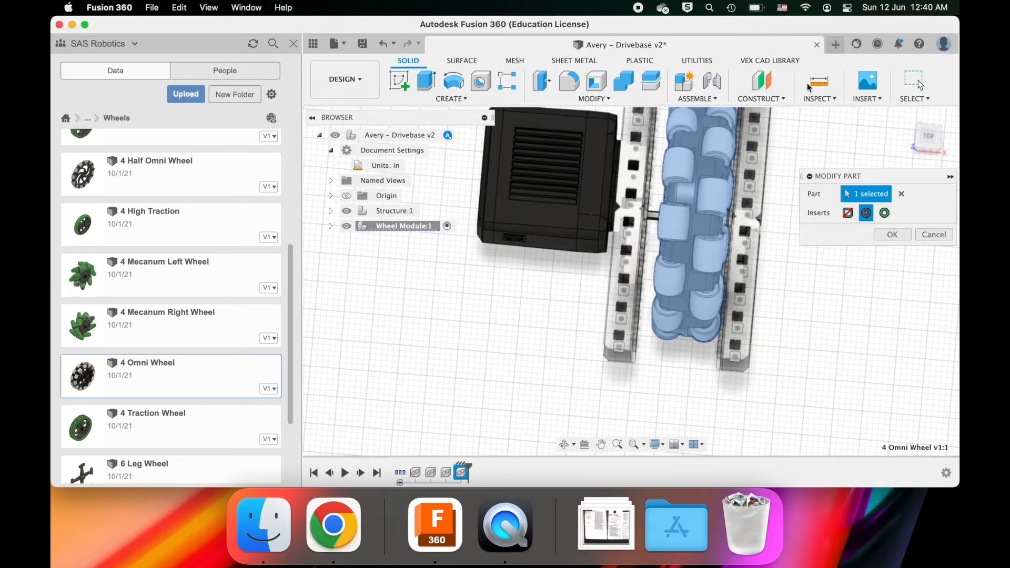
click(781, 59)
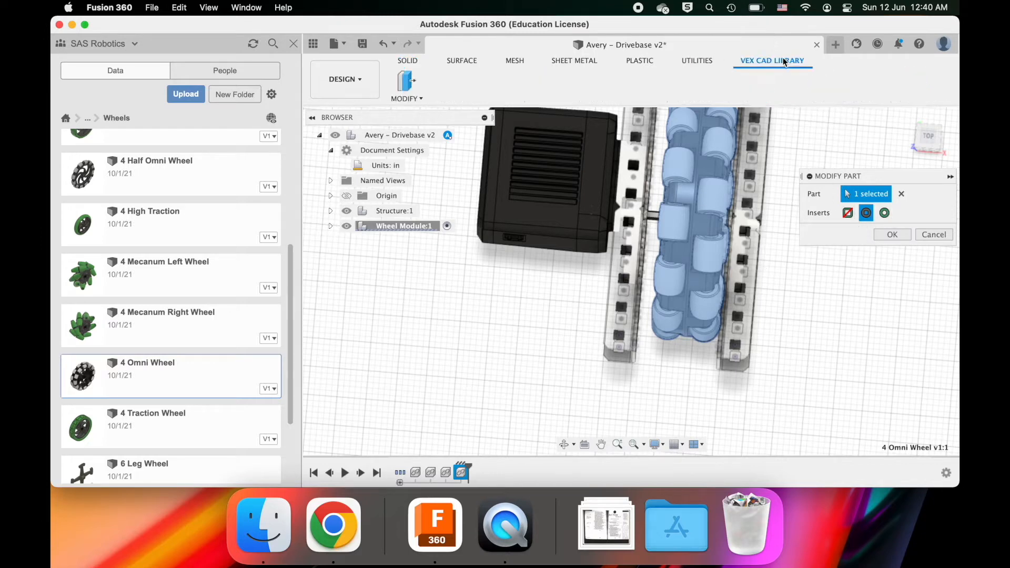
click(419, 62)
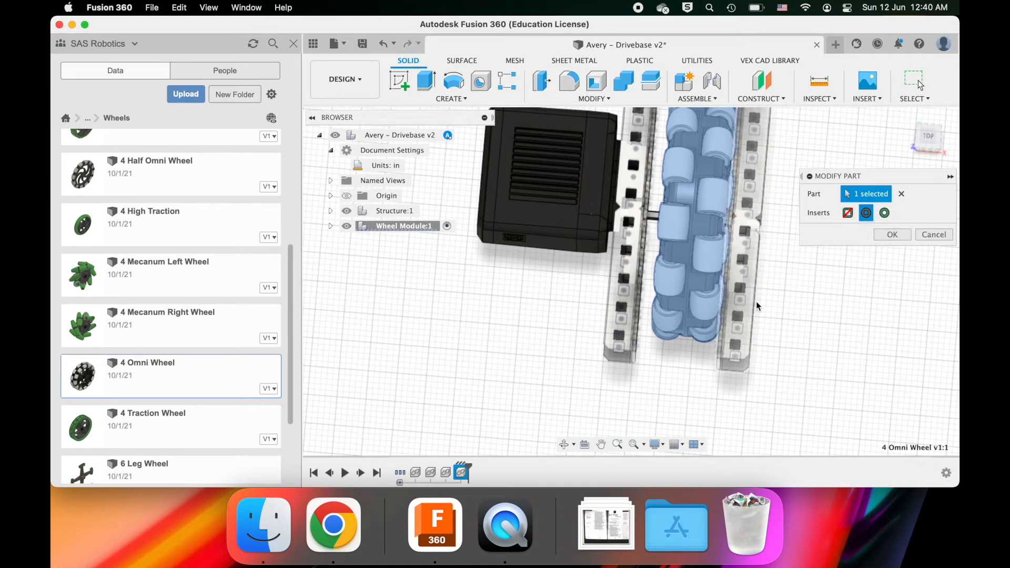
- Compare the omni wheel's Round insert with the initially selected insert, keep the initial one and apply the part modification
scroll(756, 301, up, 5)
shift+middle_drag(756, 258, 756, 258)
scroll(755, 258, up, 3)
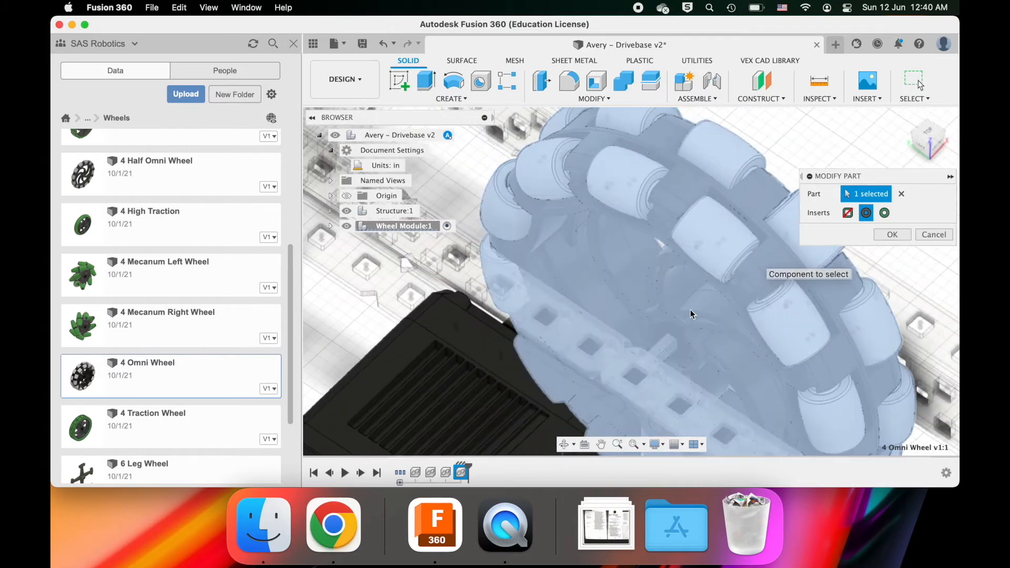
scroll(676, 320, up, 5)
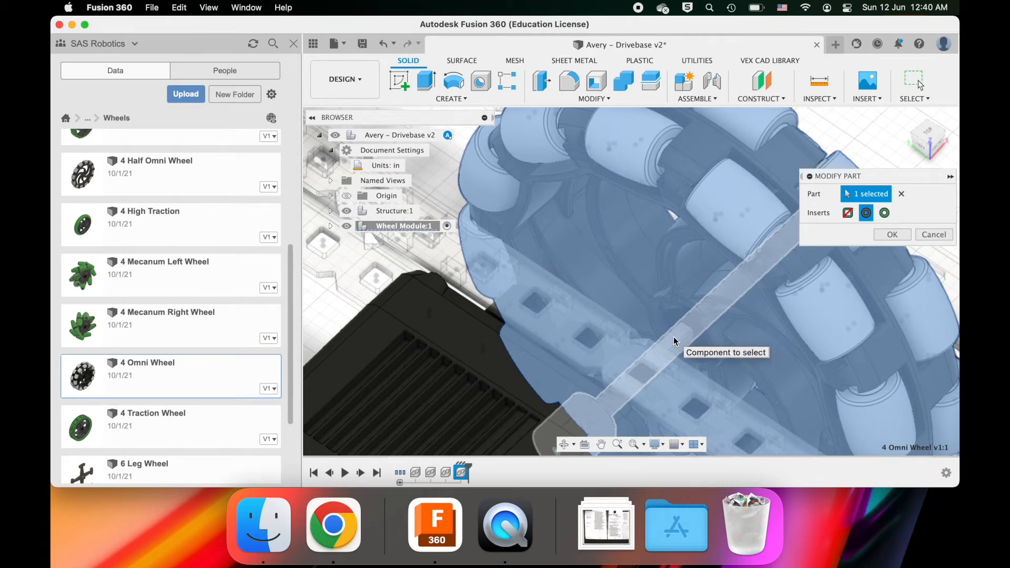
scroll(673, 337, up, 4)
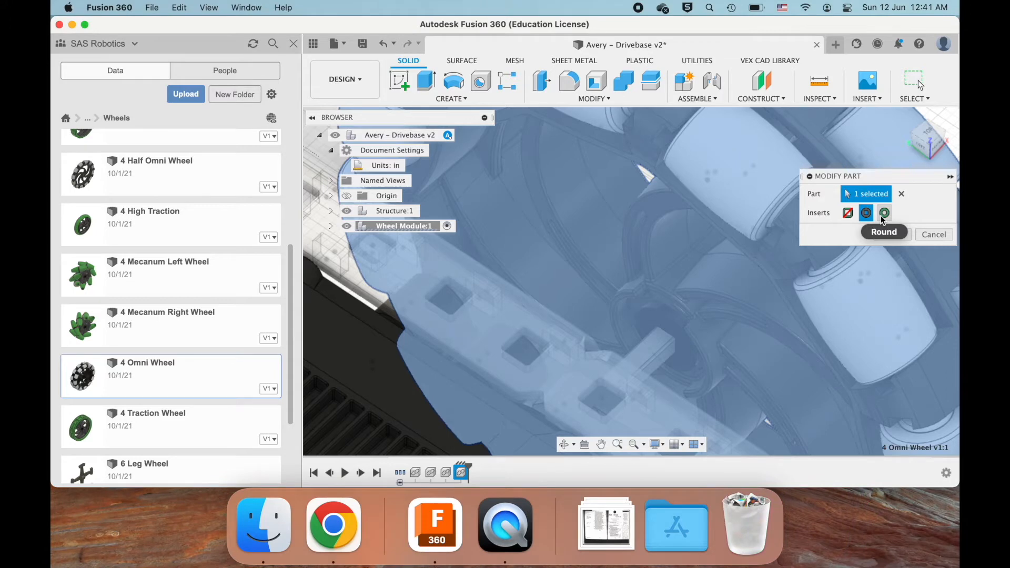
scroll(728, 301, down, 3)
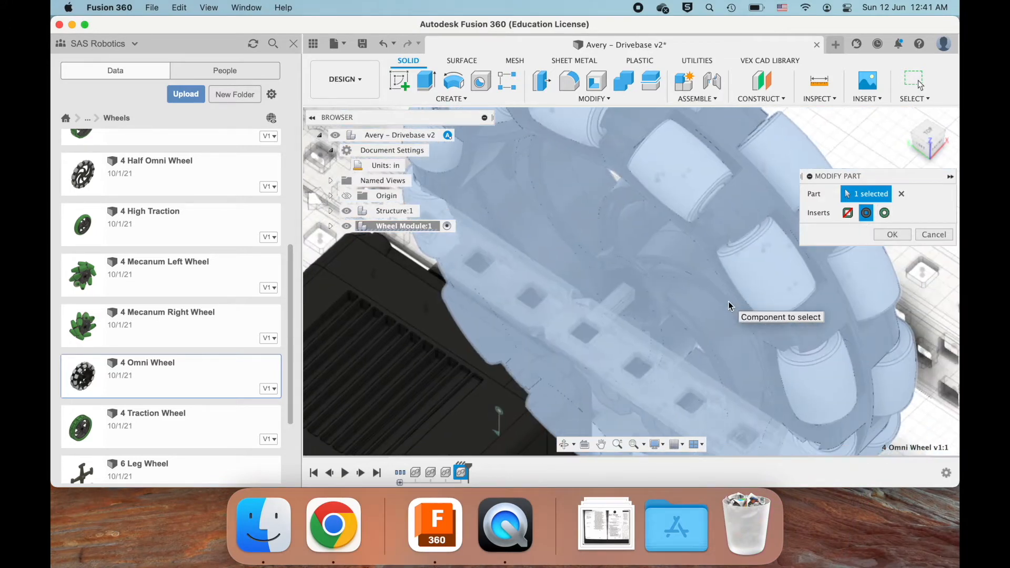
click(882, 213)
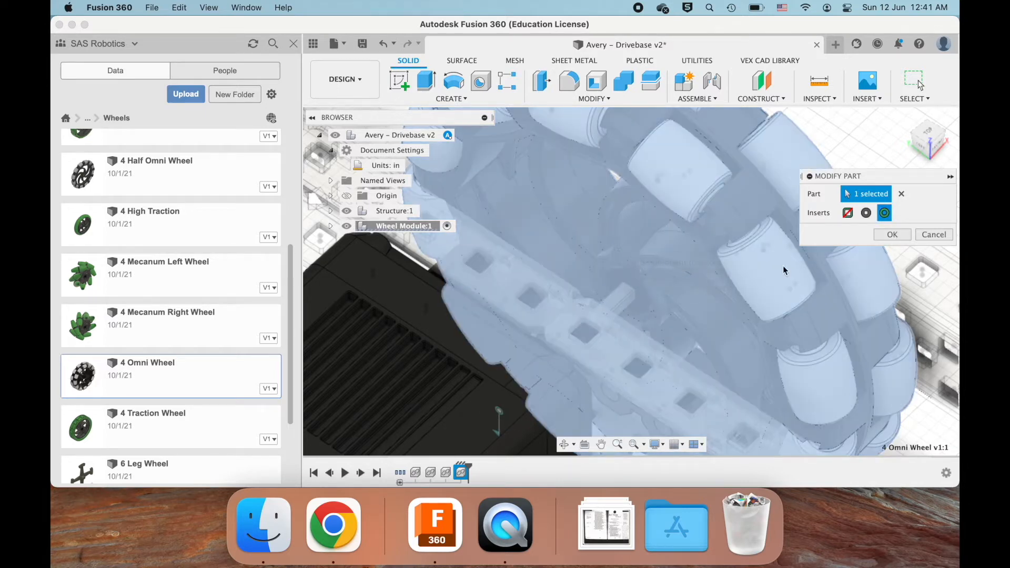
click(866, 213)
scroll(617, 284, down, 5)
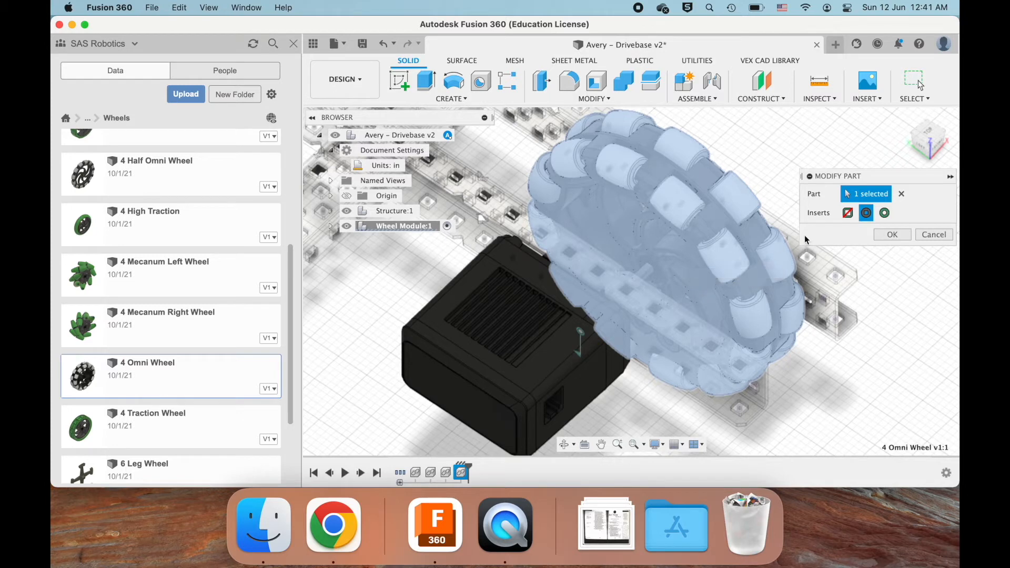
click(886, 236)
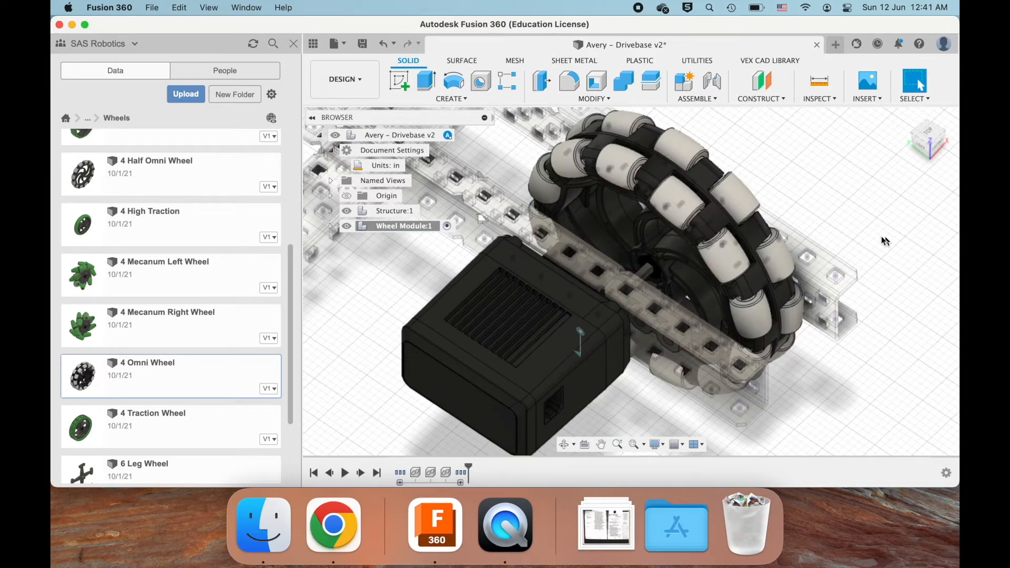
- Examine the omni wheel's position on the shaft and the gaps between it and the C-channels on both sides
scroll(804, 226, down, 3)
shift+scroll(804, 226, right, 5)
shift+scroll(805, 226, right, 5)
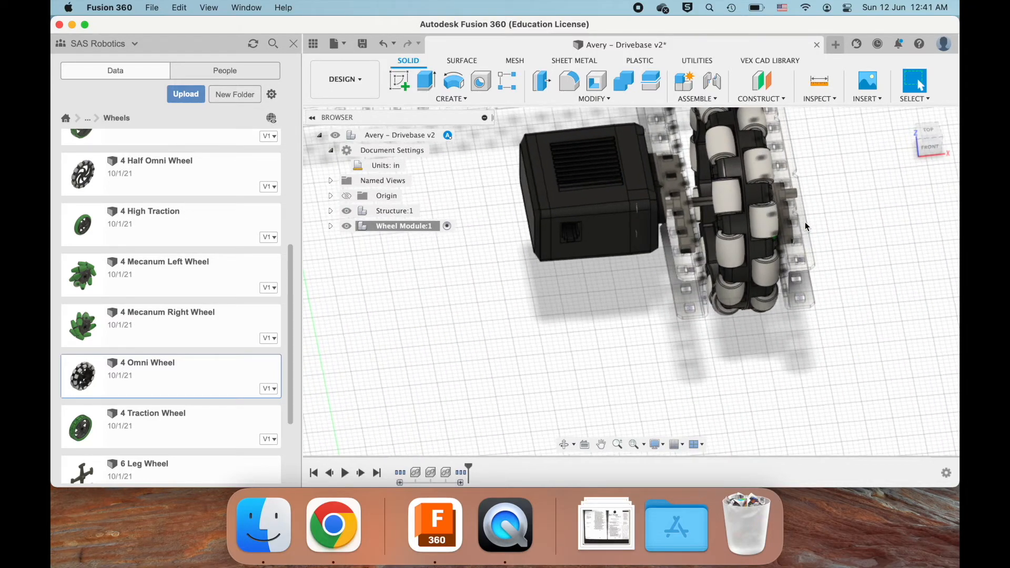
shift+scroll(804, 226, right, 3)
scroll(805, 226, up, 4)
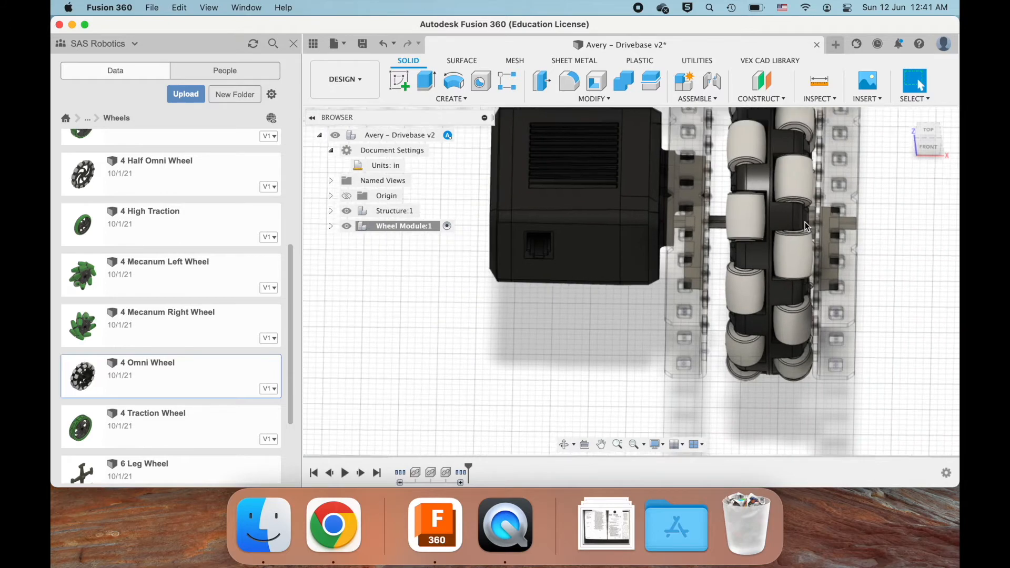
scroll(804, 226, up, 3)
shift+scroll(804, 226, right, 5)
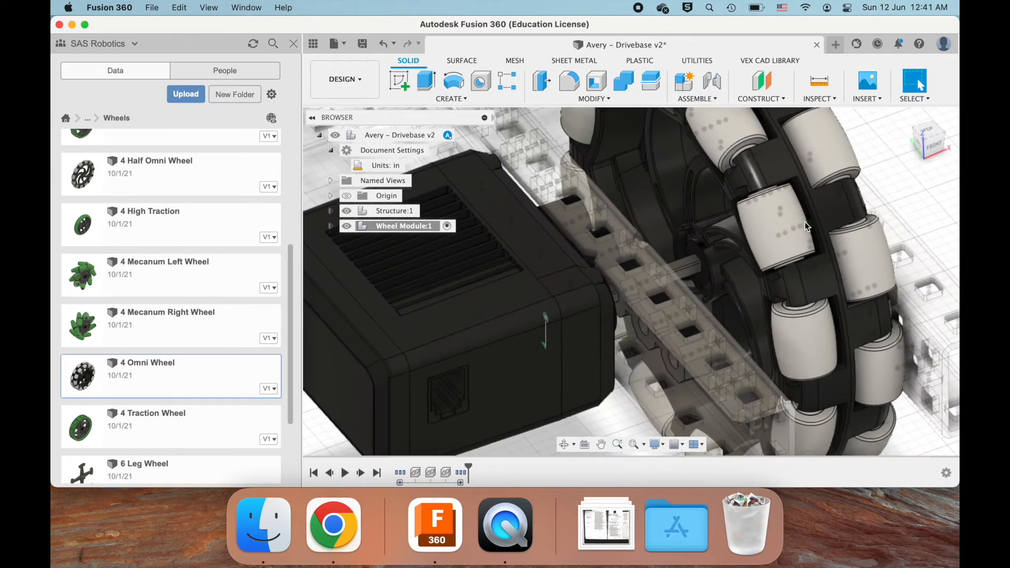
scroll(193, 244, down, 5)
scroll(192, 244, up, 5)
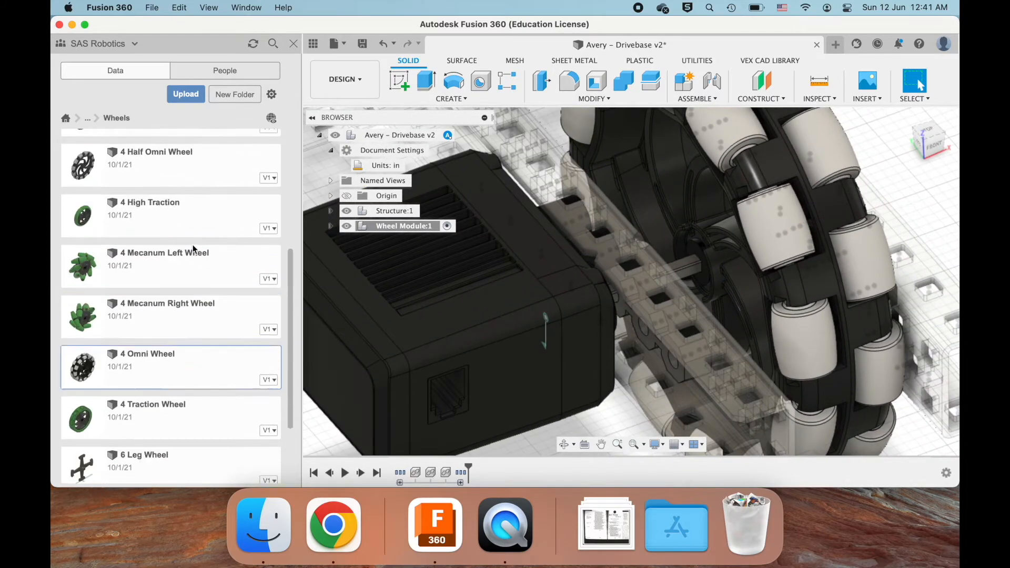
scroll(193, 244, up, 10)
shift+scroll(698, 255, down, 5)
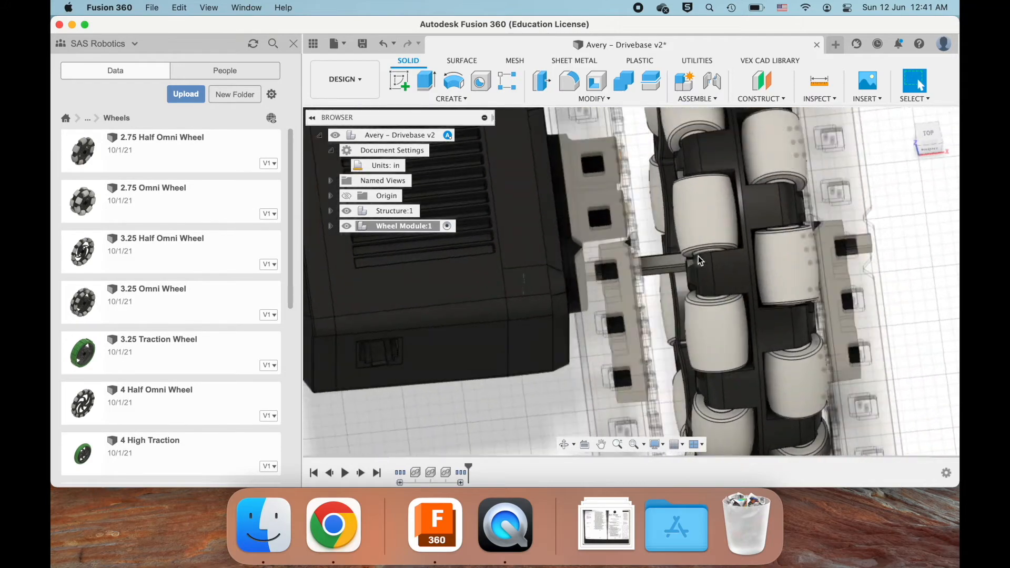
shift+scroll(699, 255, down, 5)
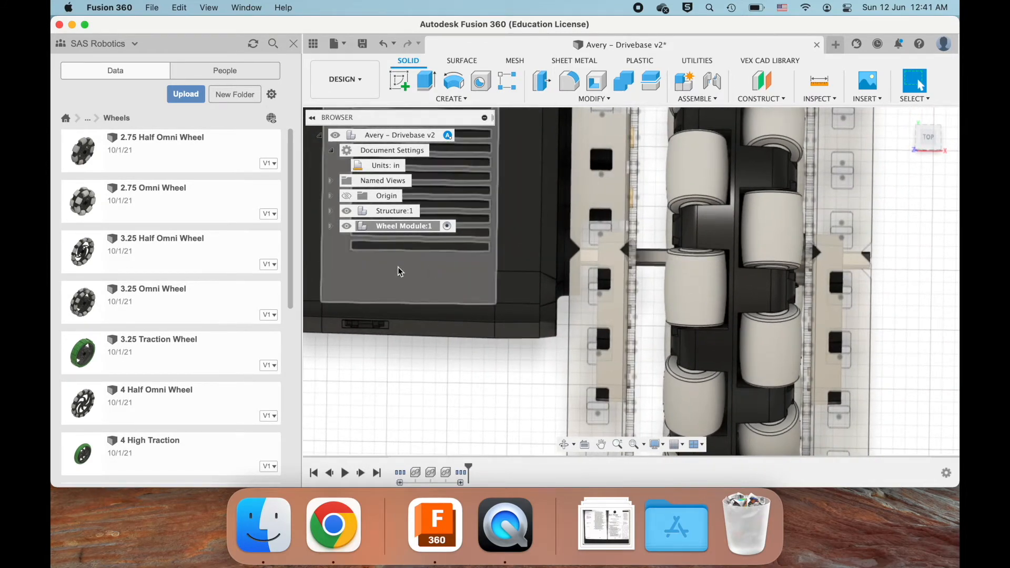
- Insert the Spacer (Nylon), .375 OD from the Spacers folder under Shafts, Bearings, Hardware in the VEX EDR Parts V3 Library
click(91, 118)
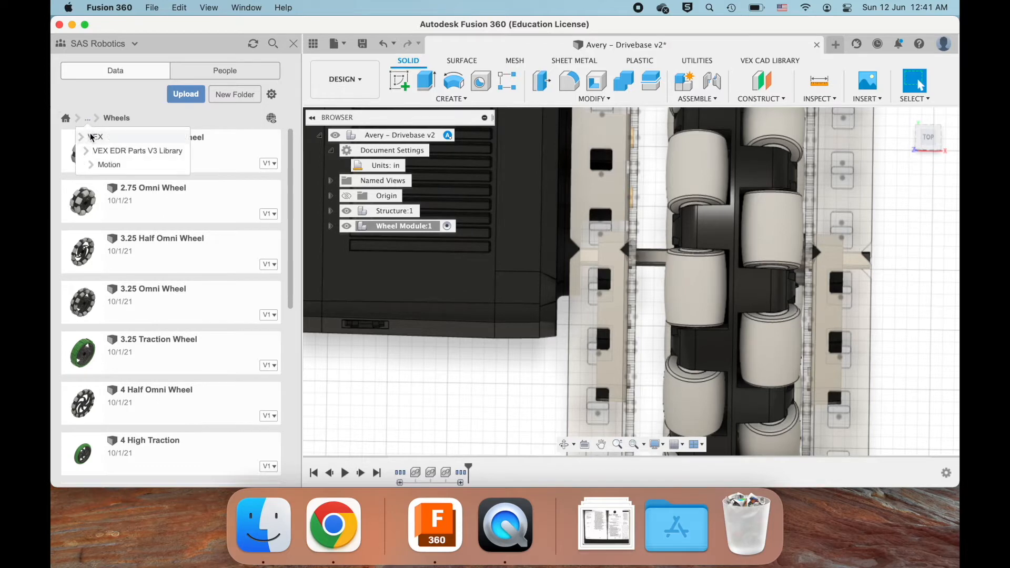
click(116, 153)
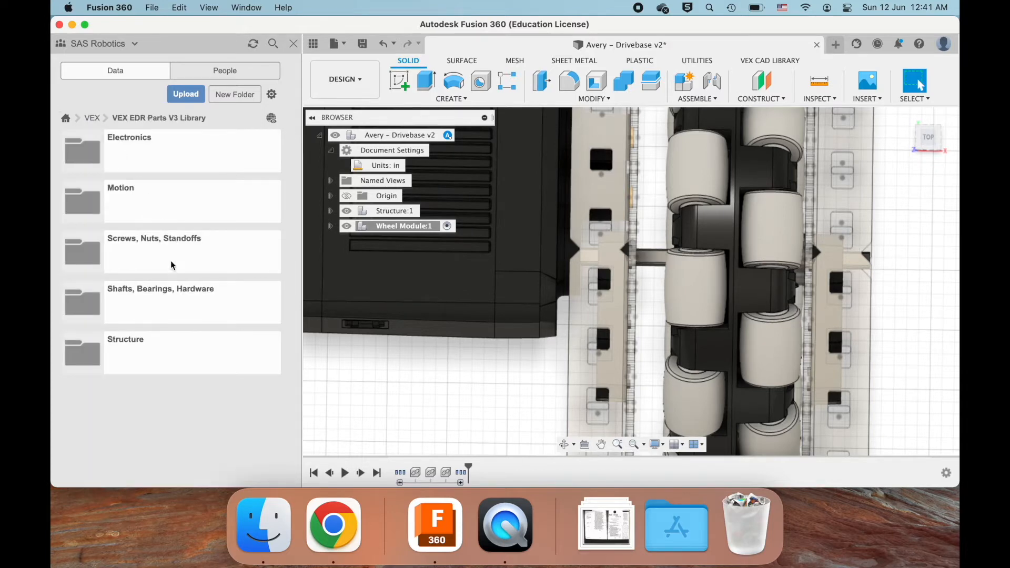
click(142, 294)
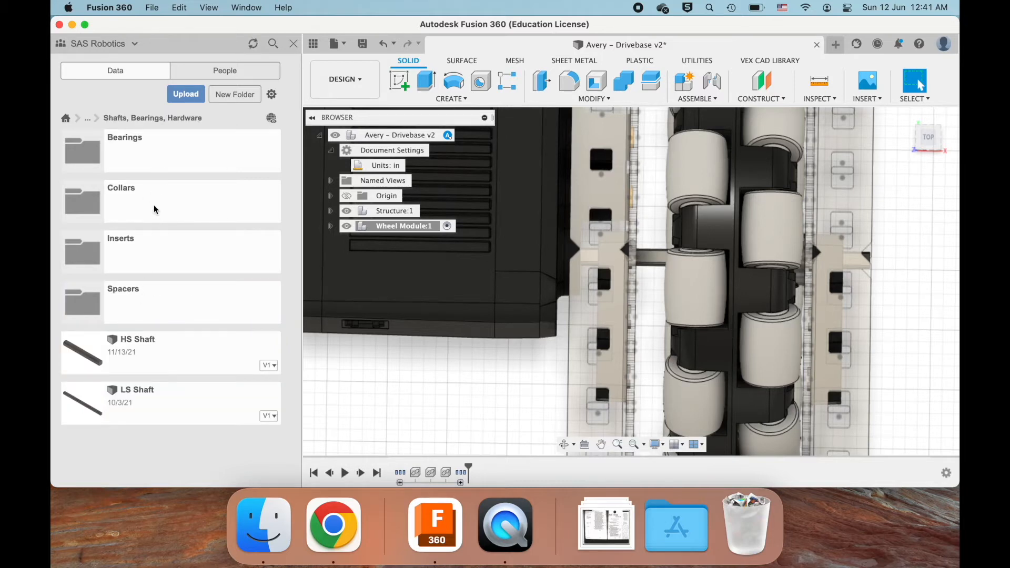
click(140, 285)
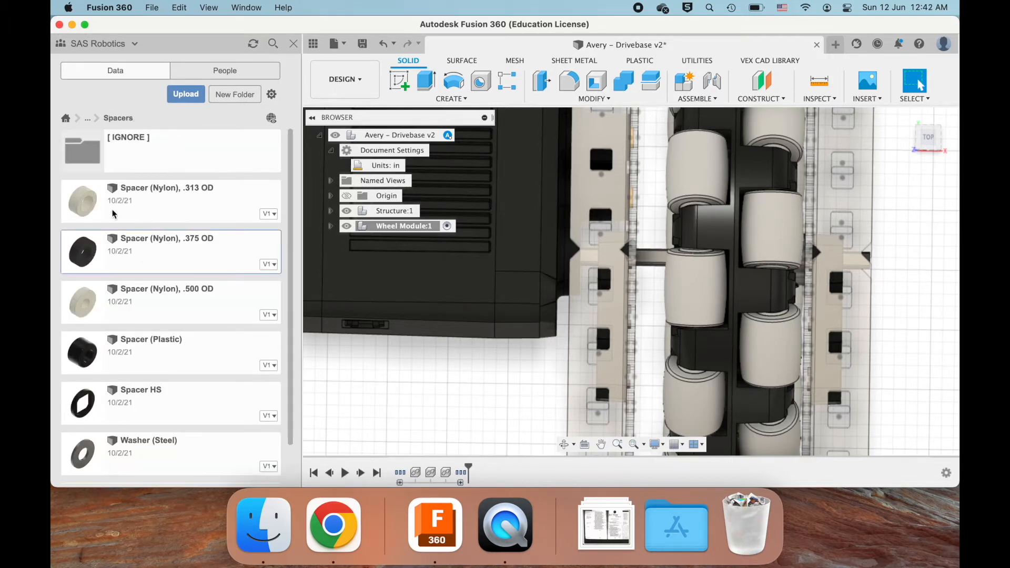
scroll(114, 213, down, 2)
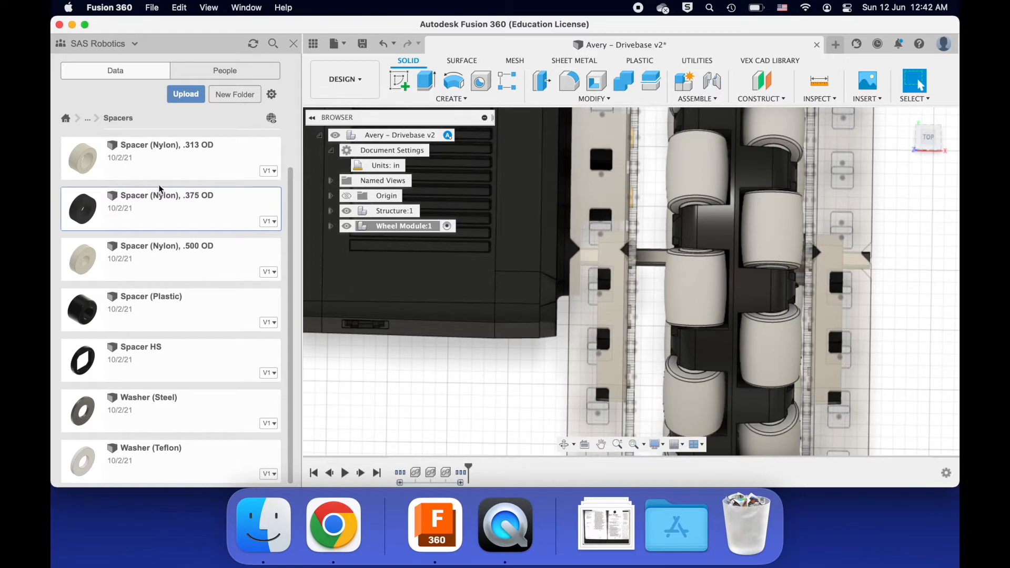
right_click(139, 202)
click(176, 221)
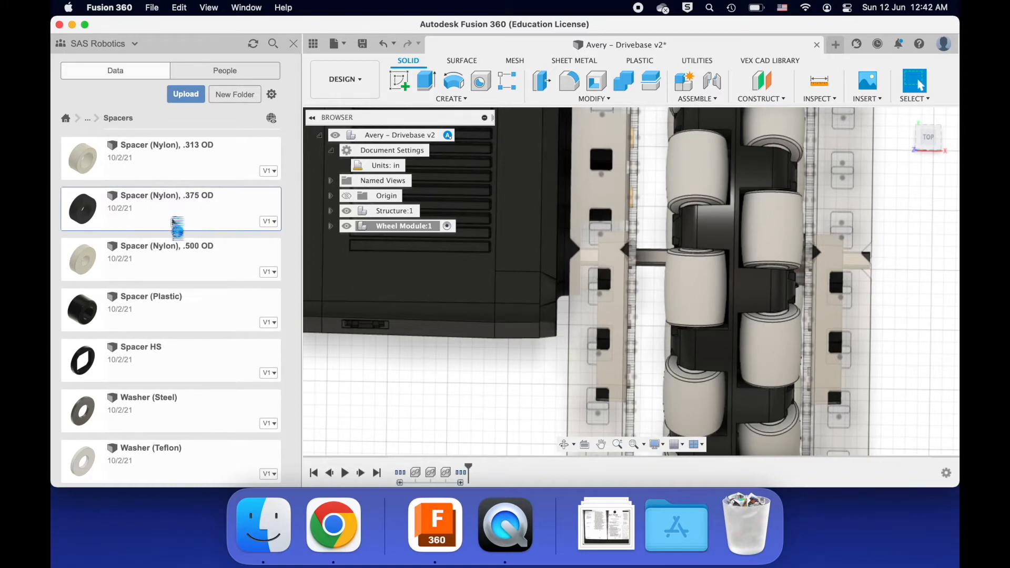
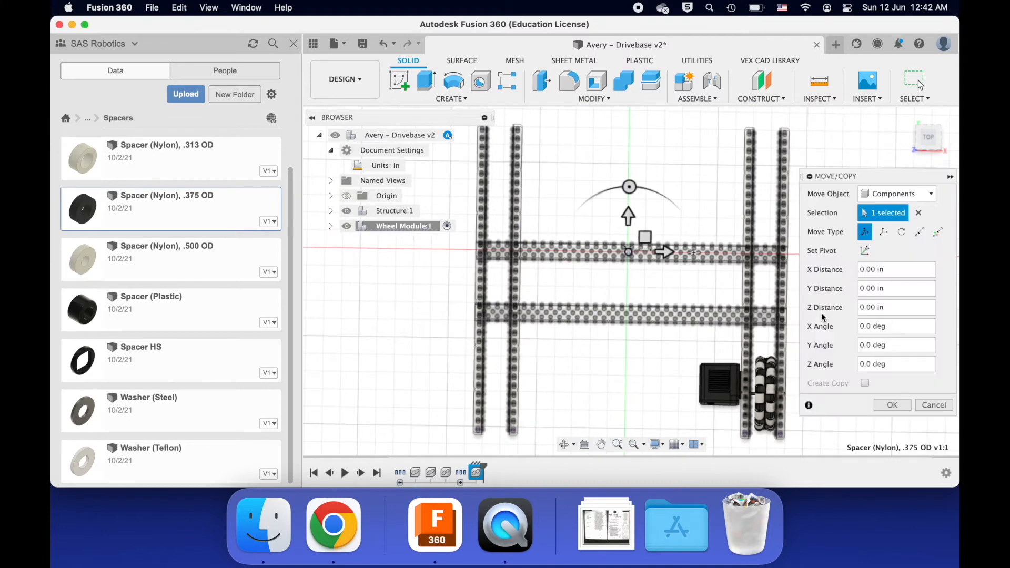
- Move the nylon spacer -10.00 in along Y, clear of the frame's cross channels
drag(631, 218, 627, 387)
scroll(707, 371, up, 5)
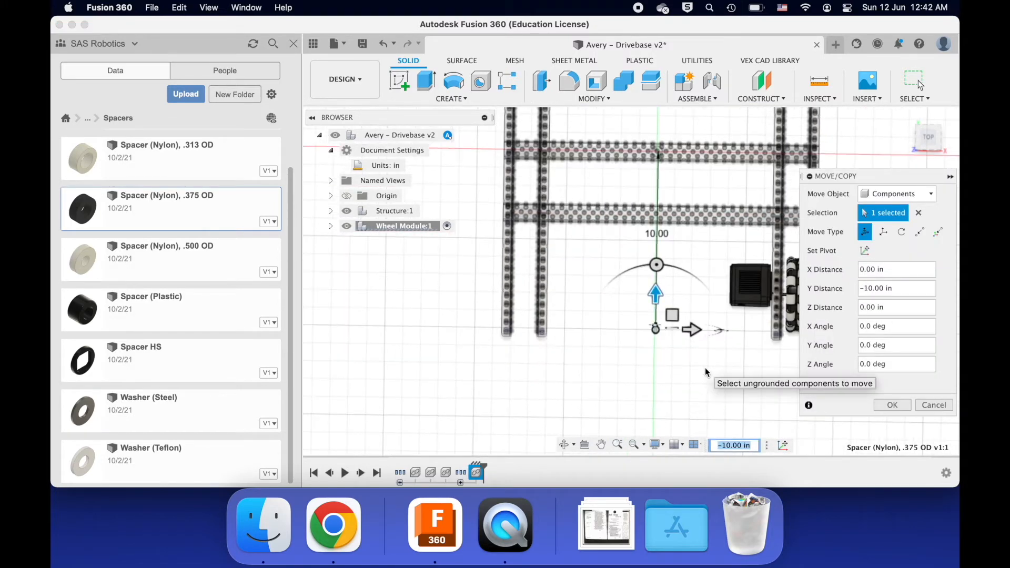
- Switch the .375 OD nylon spacer's move type to Point to Point and set the centre of its end face as the origin point
scroll(704, 367, up, 5)
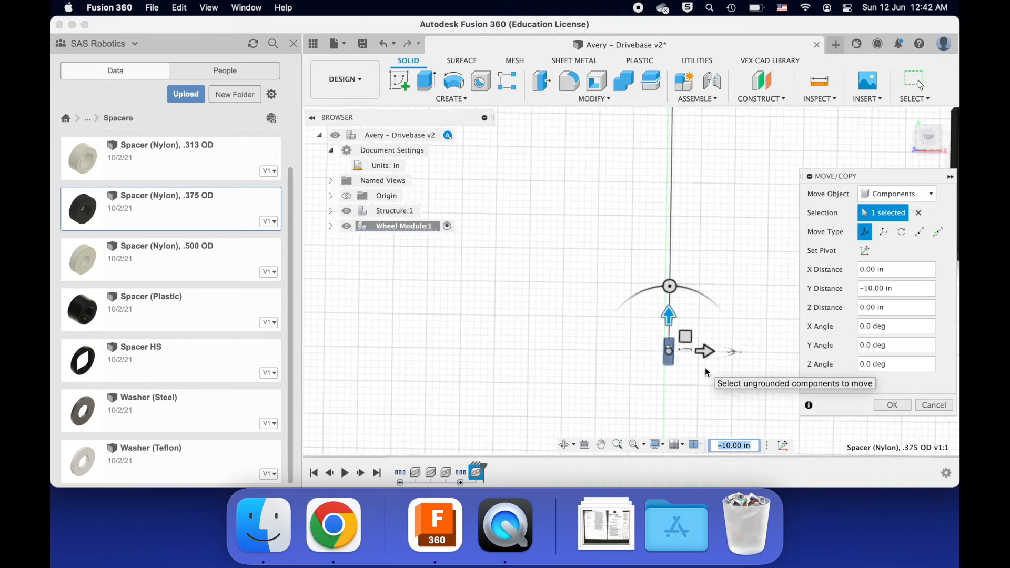
shift+scroll(716, 341, down, 5)
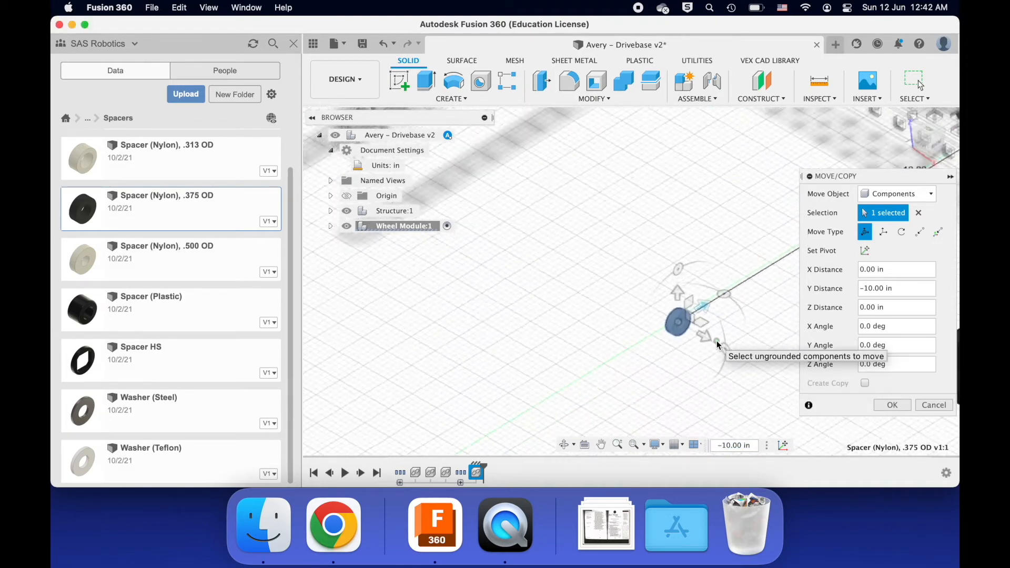
scroll(716, 341, up, 4)
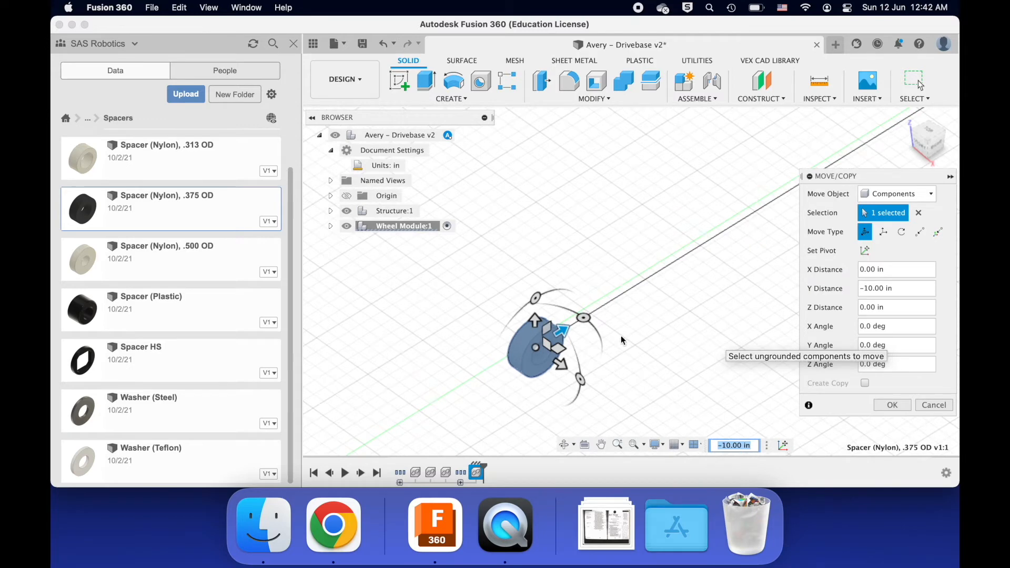
shift+scroll(566, 365, left, 2)
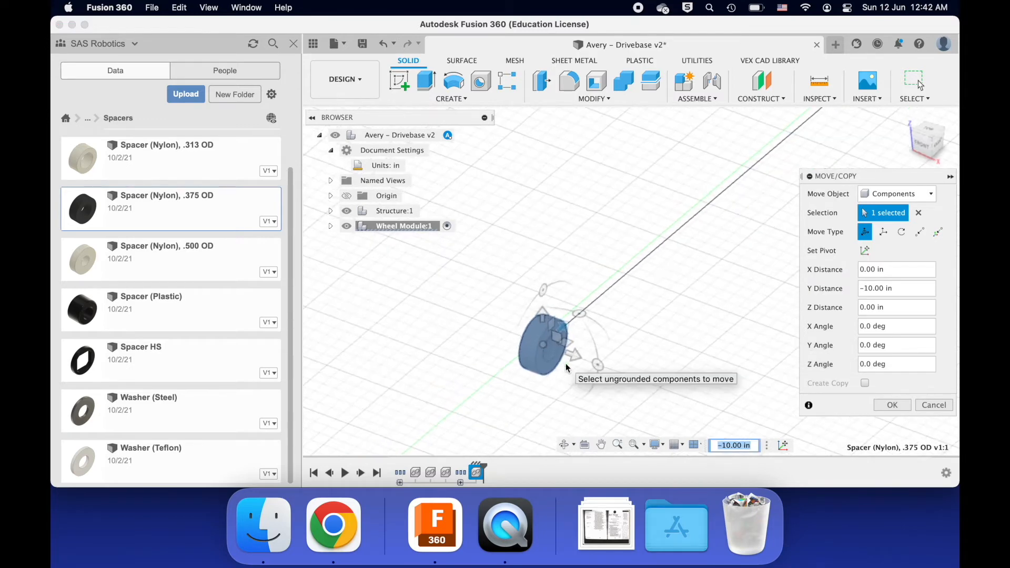
shift+scroll(575, 354, left, 3)
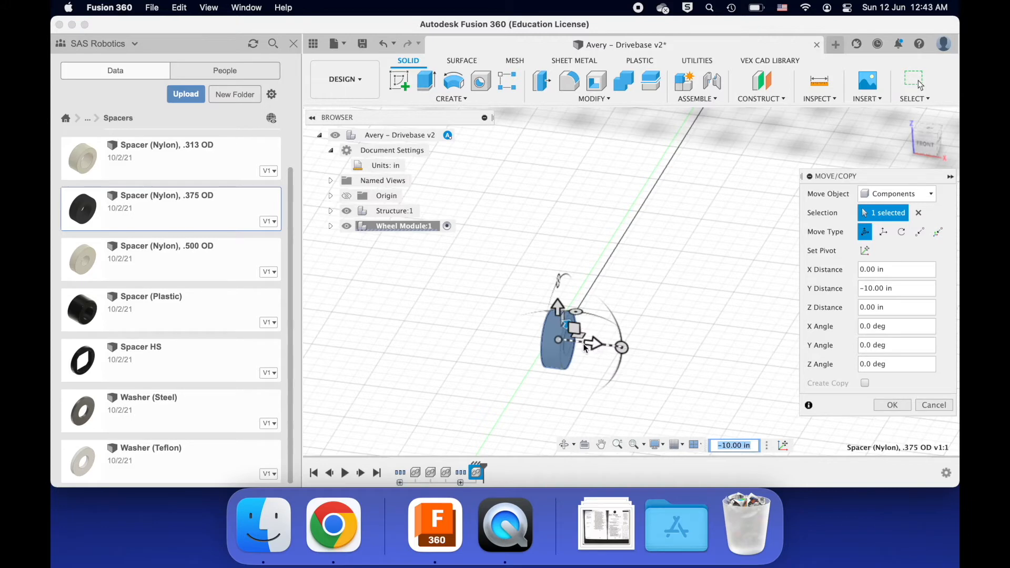
shift+scroll(566, 352, left, 2)
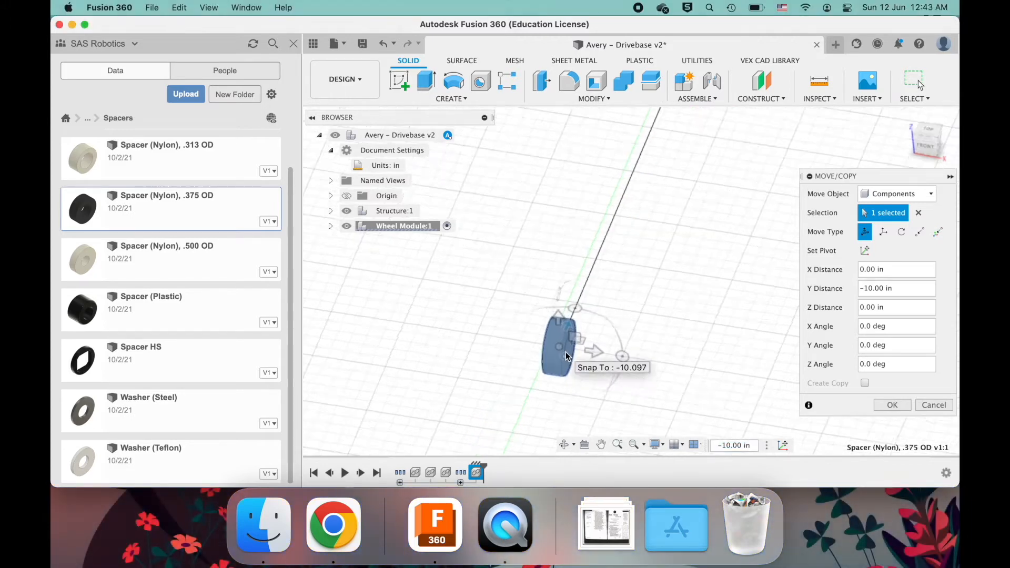
shift+scroll(565, 355, left, 5)
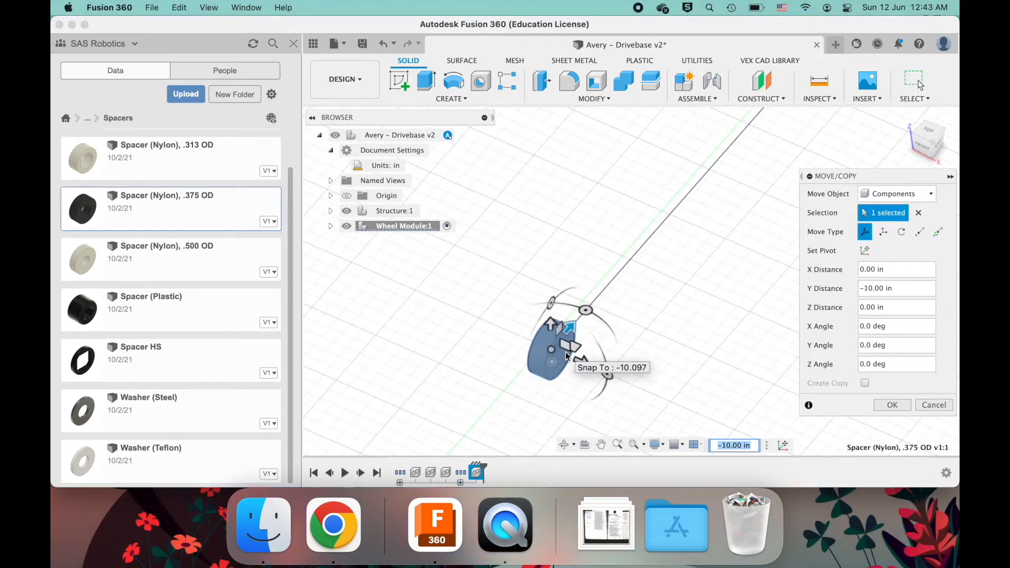
shift+scroll(565, 355, left, 2)
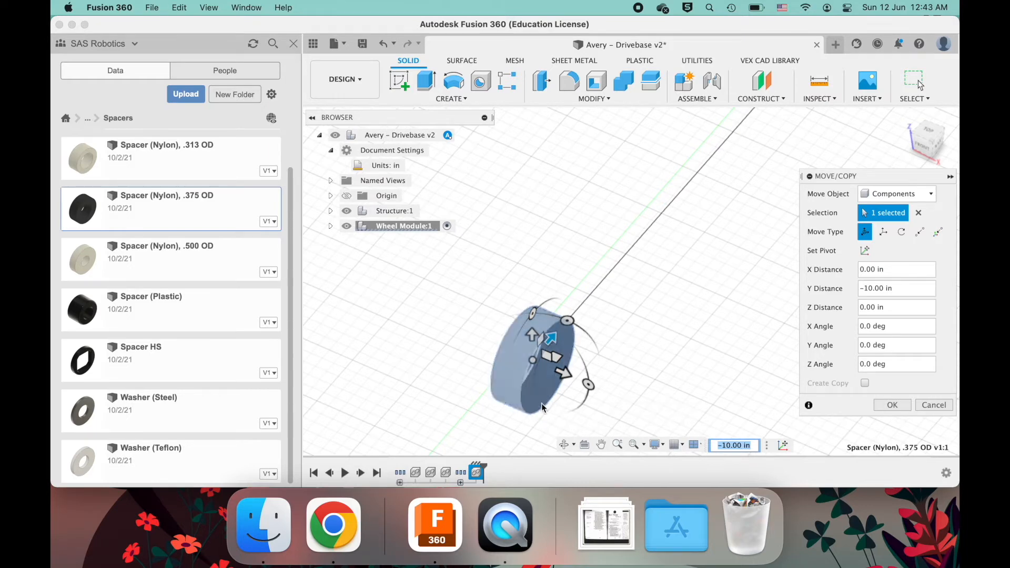
shift+scroll(541, 407, right, 5)
shift+scroll(541, 406, left, 5)
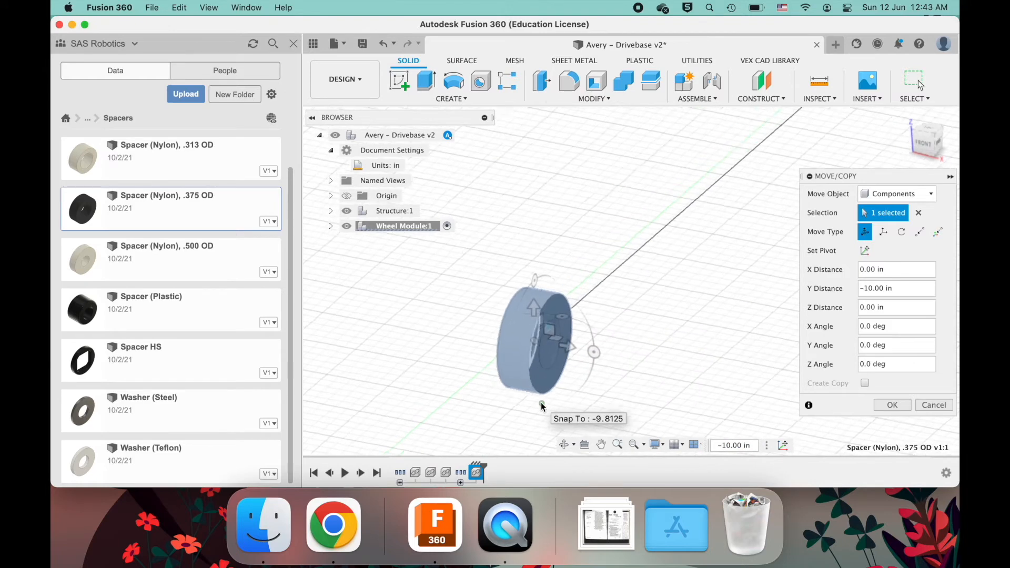
scroll(651, 378, down, 2)
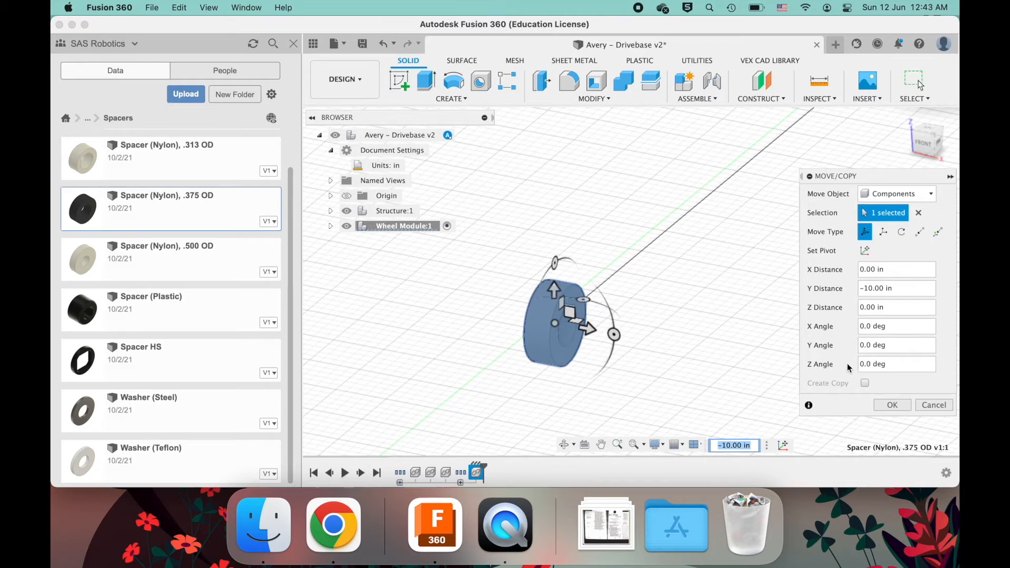
click(919, 232)
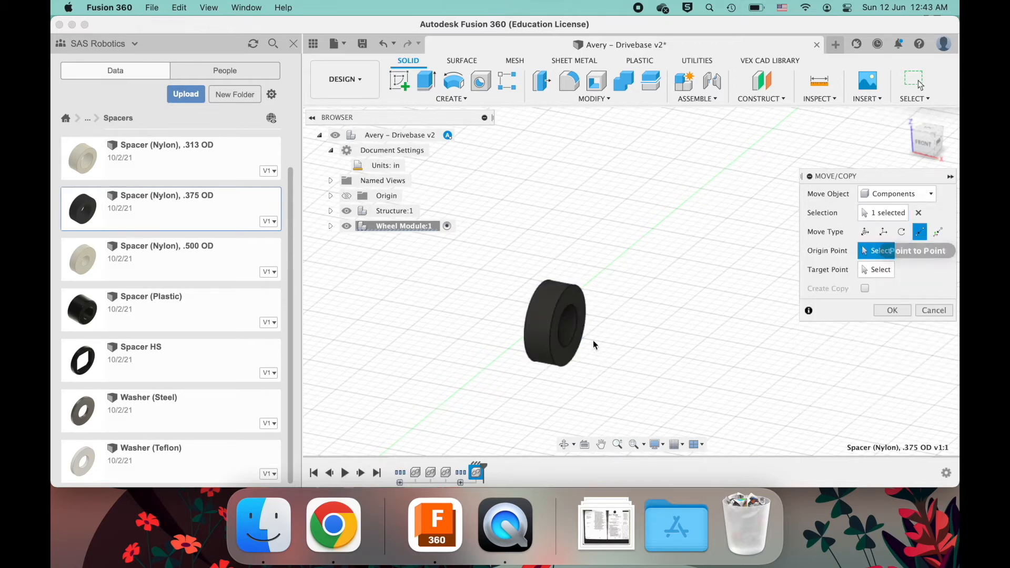
click(537, 307)
- Expand the Wheel Module component and hide the 4 Omni Wheel to expose the shaft and bearing flats
scroll(610, 204, up, 10)
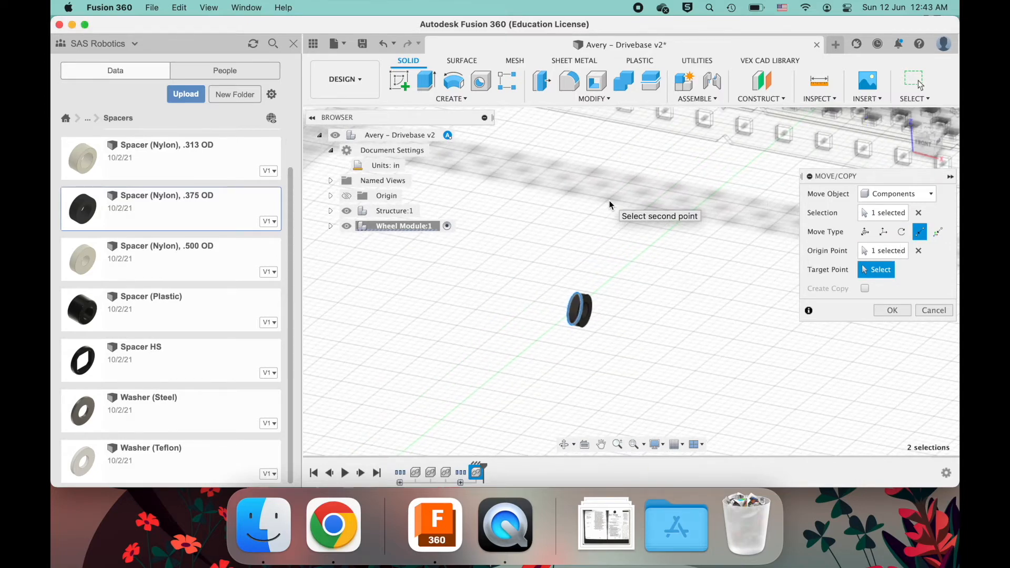
scroll(610, 204, up, 10)
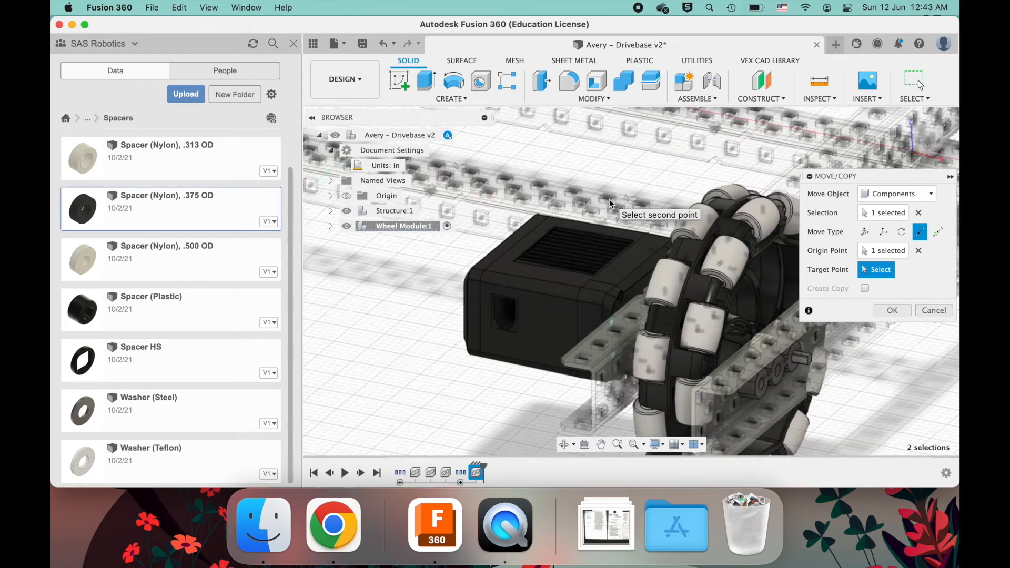
scroll(609, 204, up, 10)
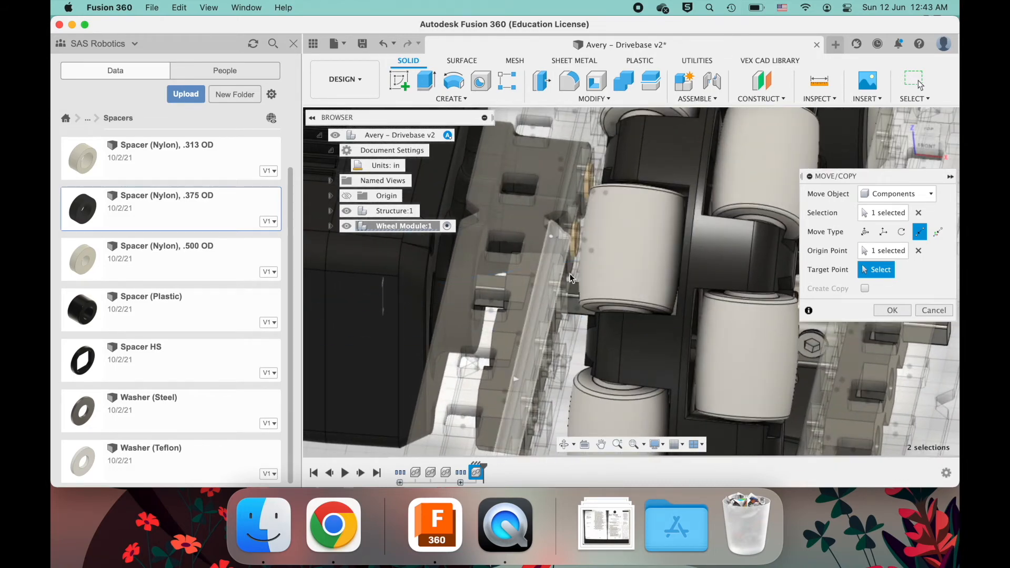
click(331, 226)
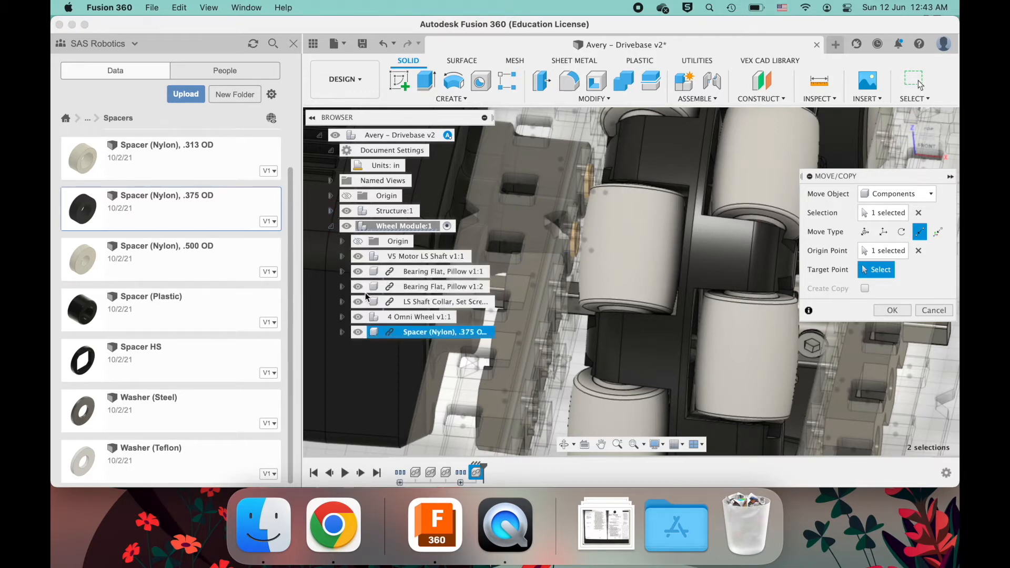
click(358, 316)
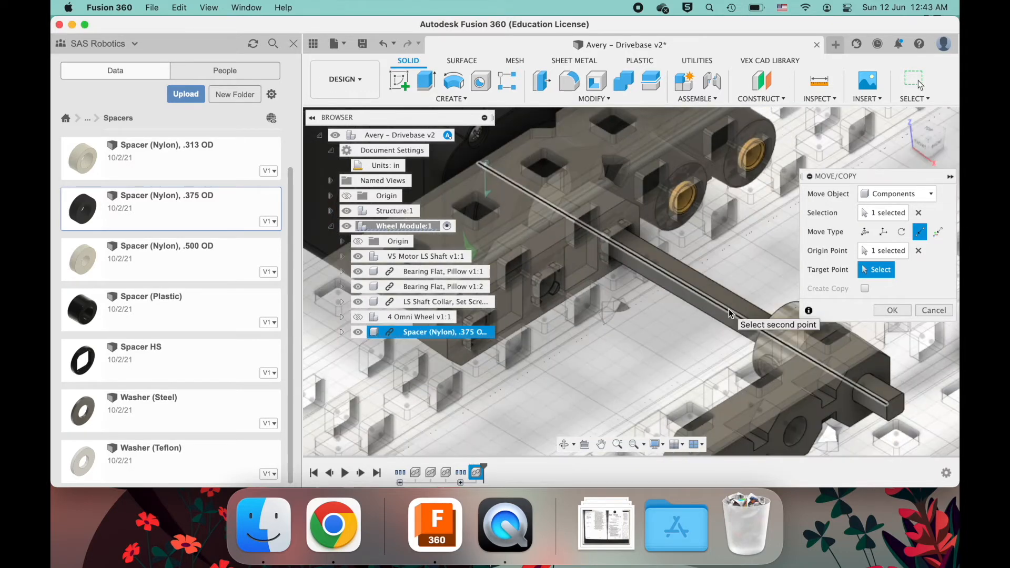
scroll(683, 342, up, 3)
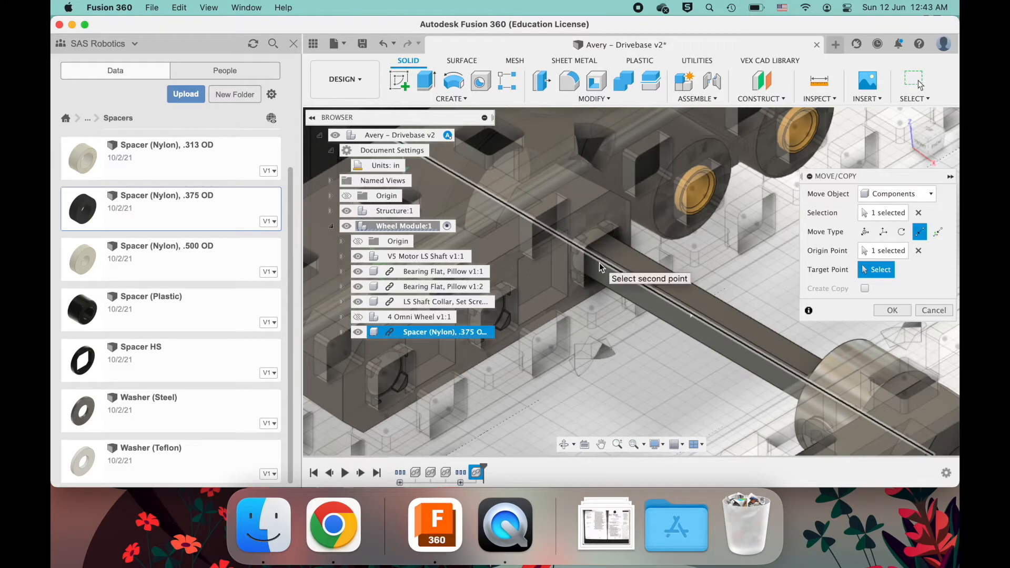
middle_drag(554, 310, 602, 303)
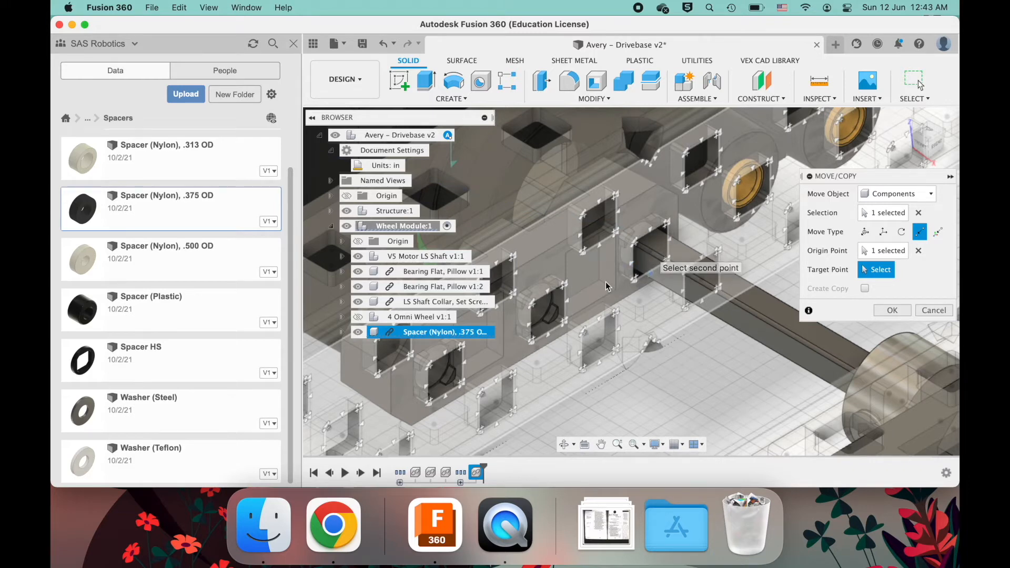
scroll(605, 282, up, 4)
scroll(604, 281, up, 3)
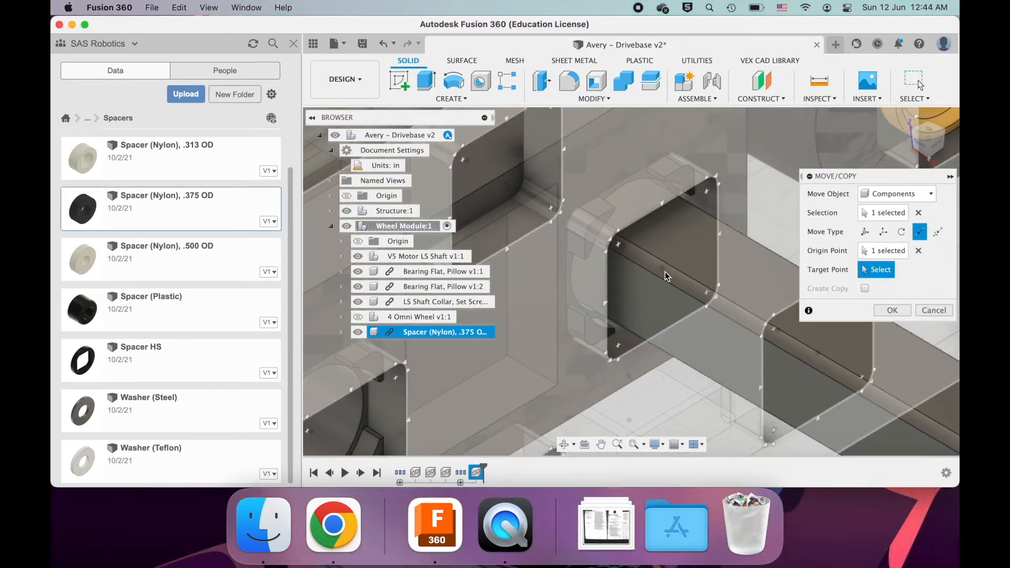
click(665, 270)
scroll(736, 309, down, 5)
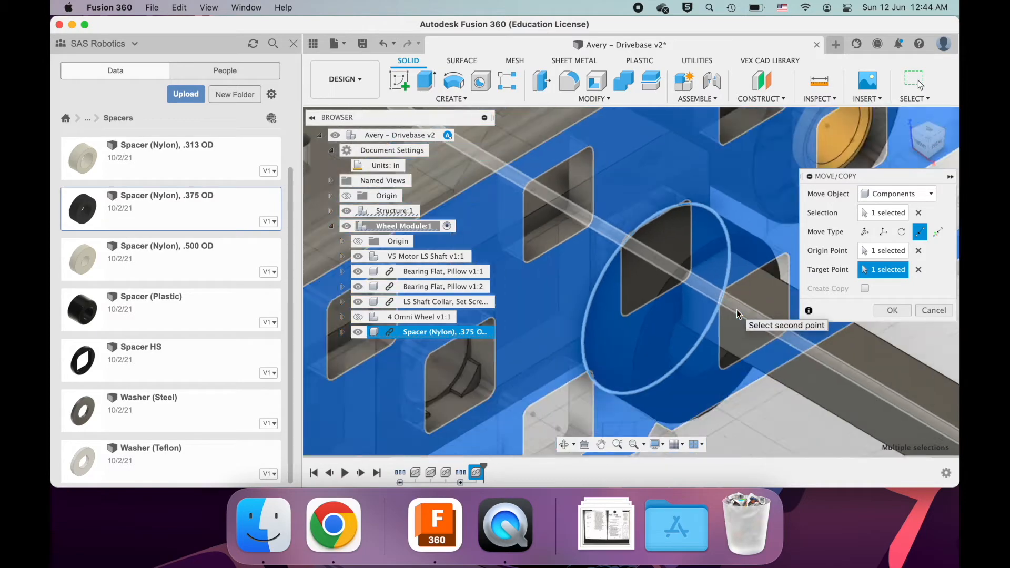
click(918, 270)
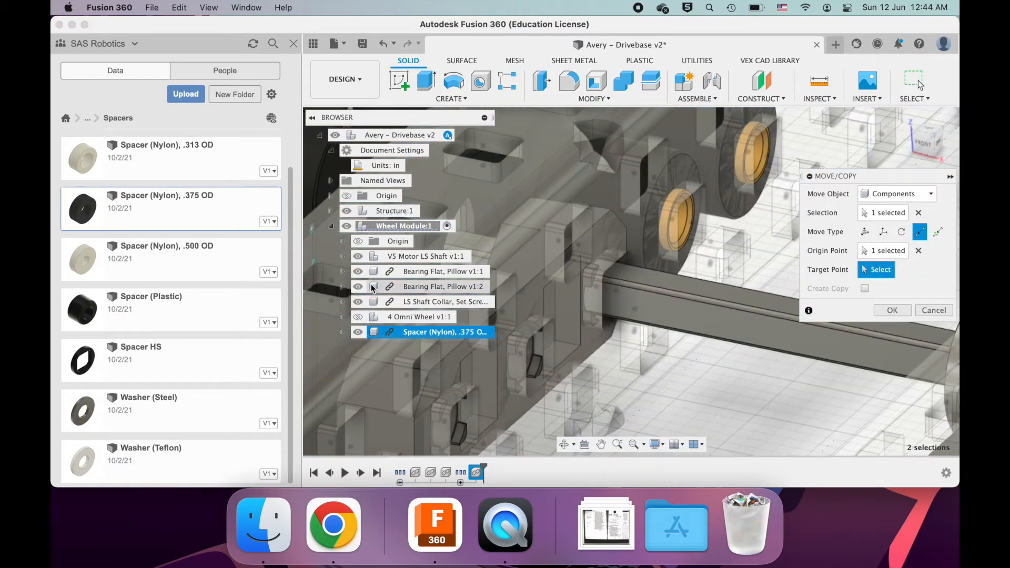
- Hide the V5 Motor LS Shaft and set the shaft hole centre of Bearing Flat, Pillow v1:1 as the spacer's target point
click(358, 256)
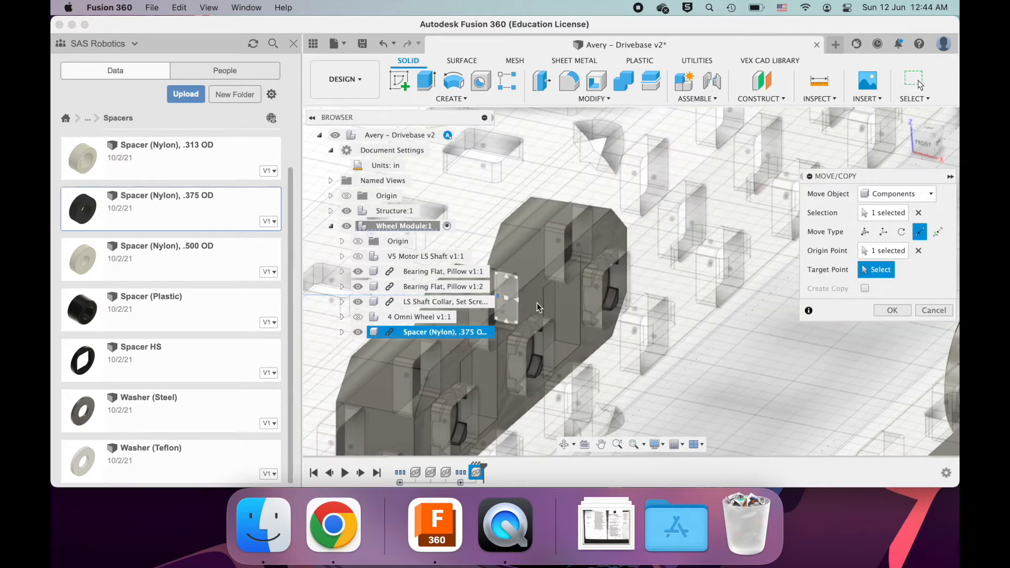
click(613, 285)
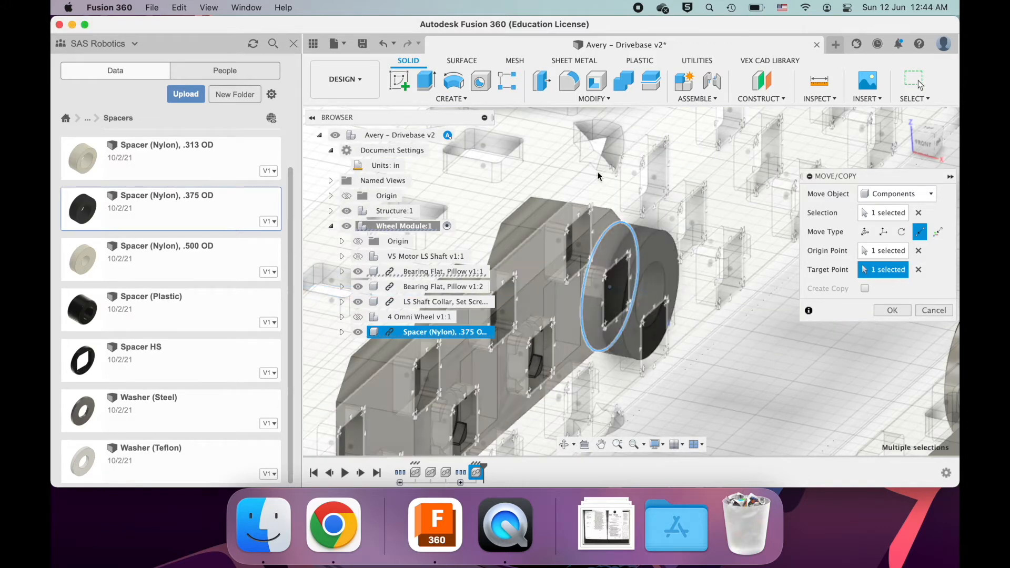
- Show the V5 Motor LS Shaft and 4 Omni Wheel again and accept the spacer's move
click(357, 256)
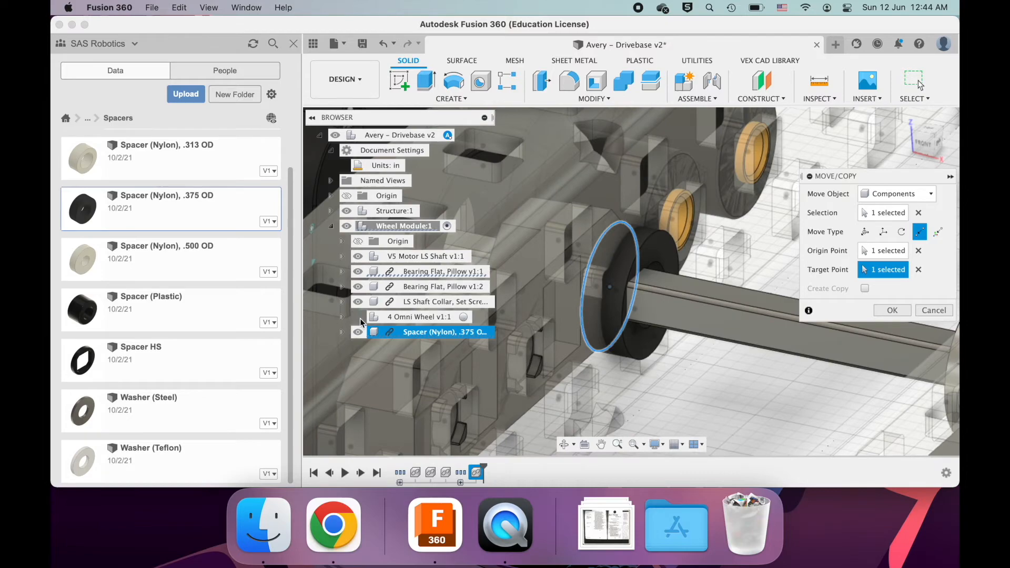
click(358, 317)
scroll(601, 330, down, 3)
shift+scroll(601, 330, left, 5)
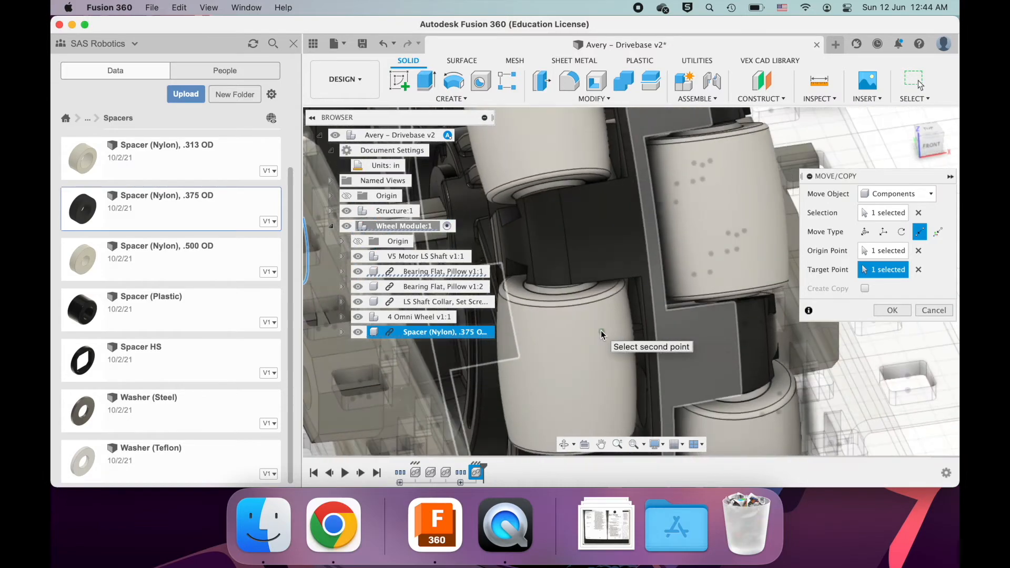
click(887, 311)
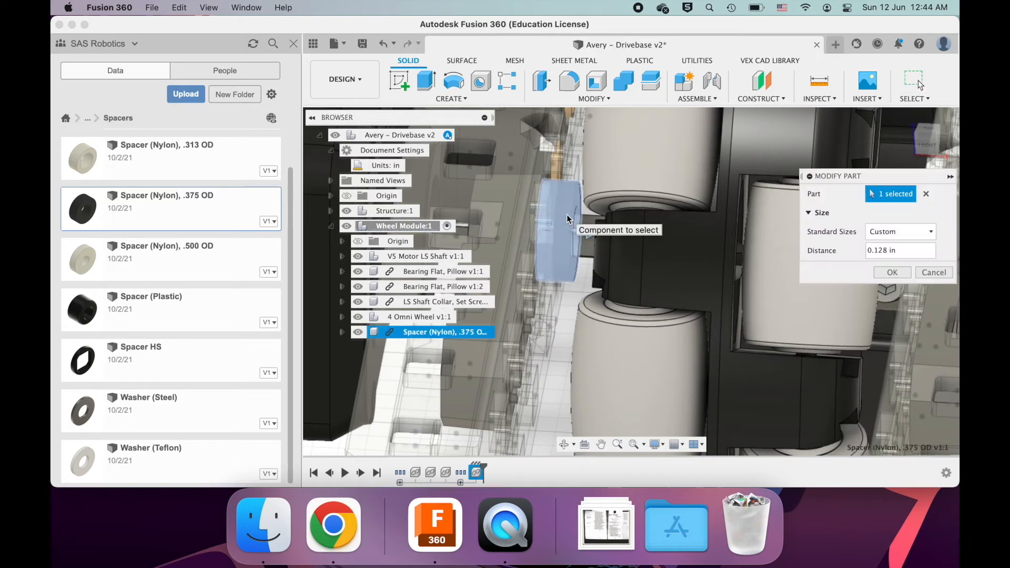
- Set the spacer's standard size to 0.375 in and apply the part modification
click(893, 235)
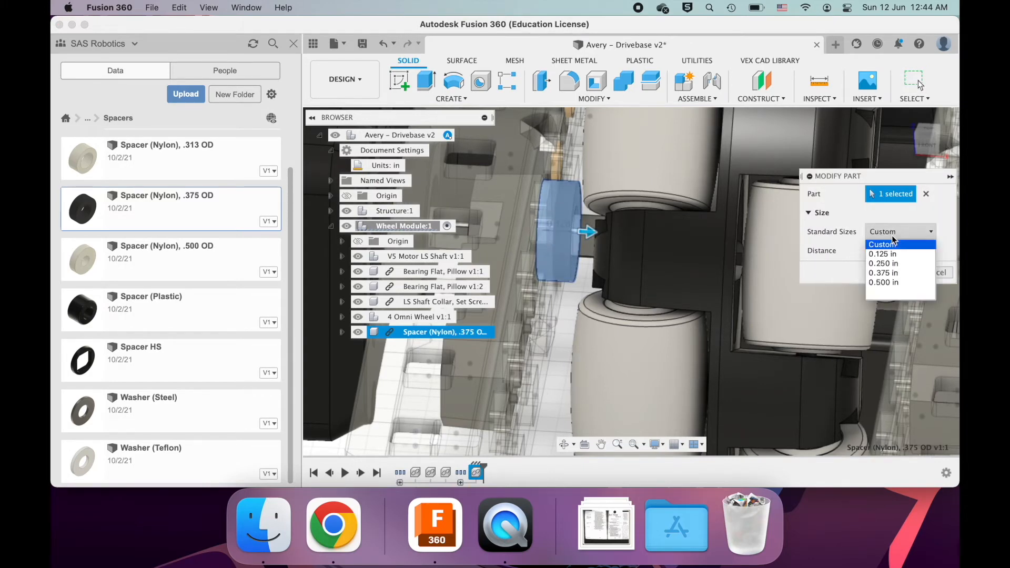
click(891, 235)
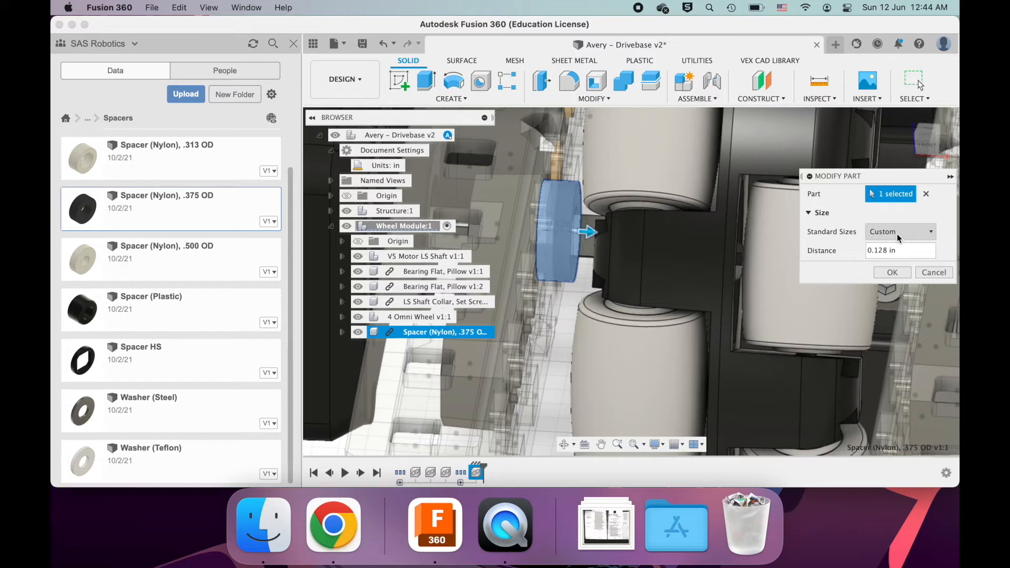
click(897, 233)
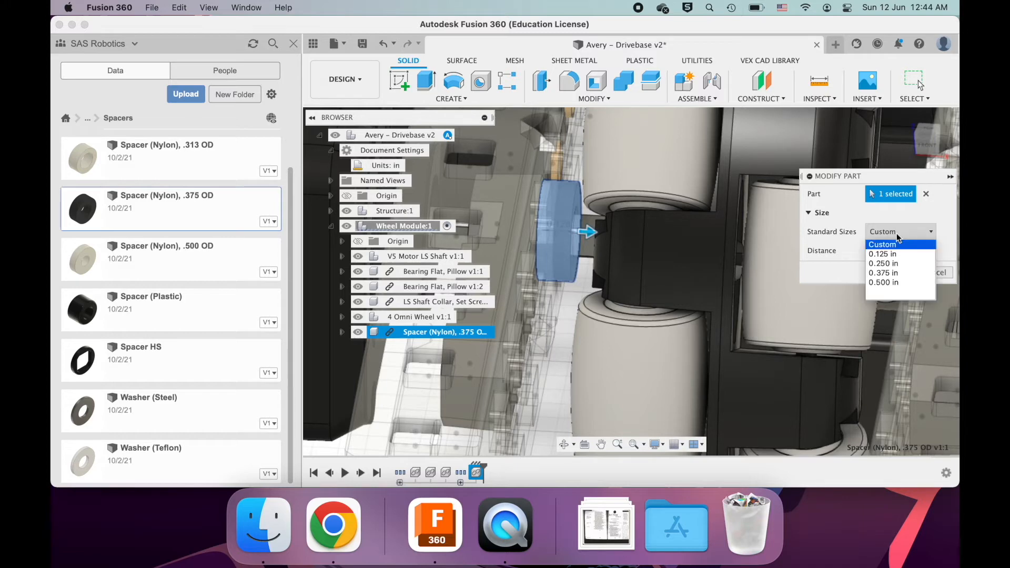
click(889, 273)
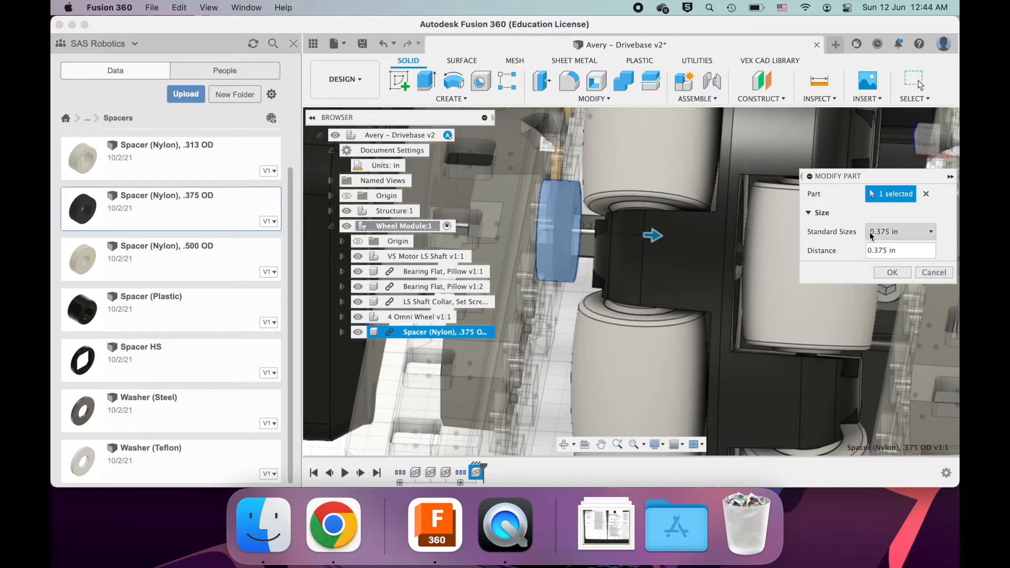
shift+scroll(681, 290, left, 5)
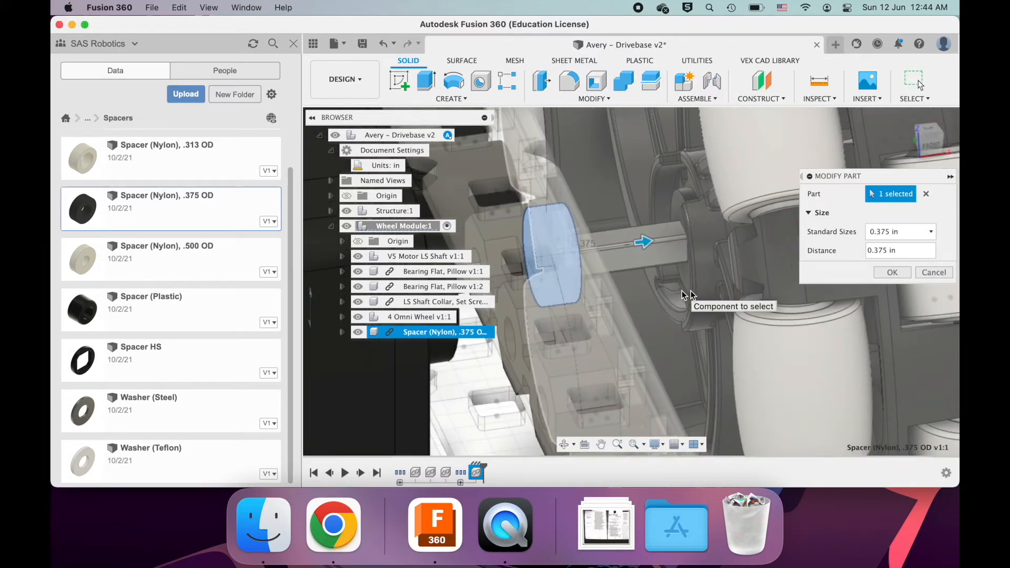
click(908, 273)
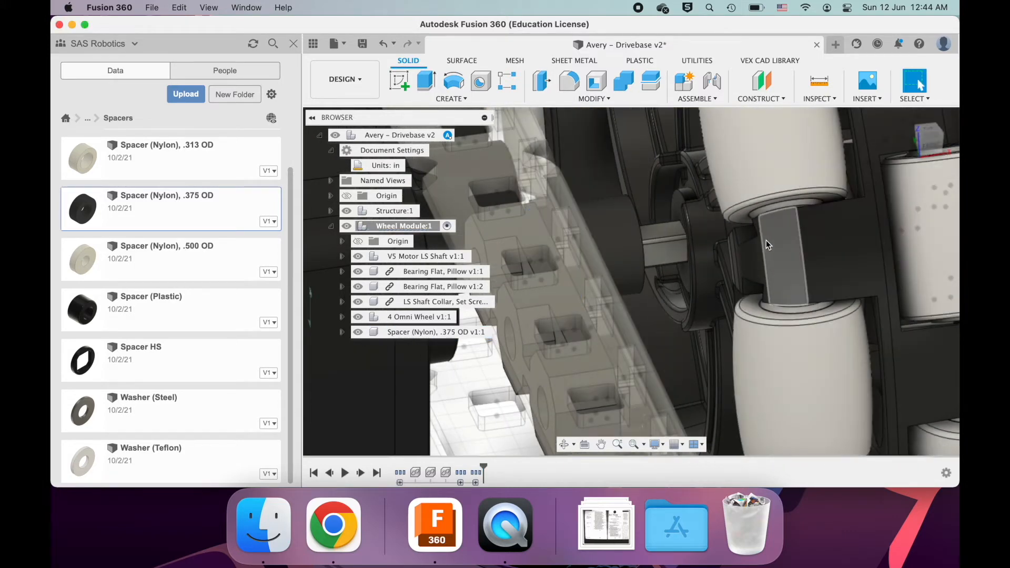
- Examine how the resized spacer fits between the bearing flat and the omni wheel
shift+scroll(642, 235, up, 6)
shift+scroll(642, 235, down, 4)
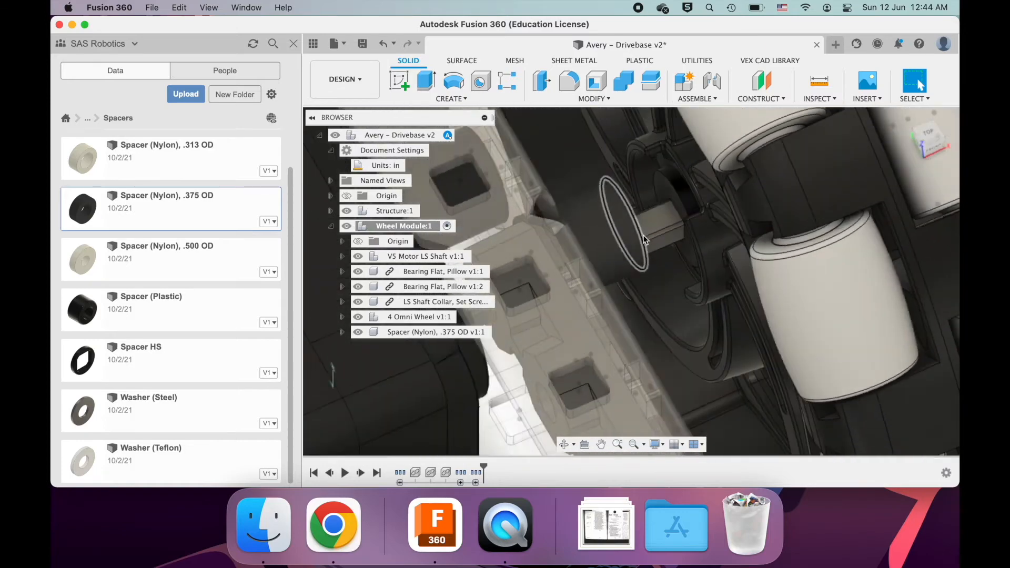
shift+scroll(642, 235, up, 3)
shift+scroll(642, 234, up, 5)
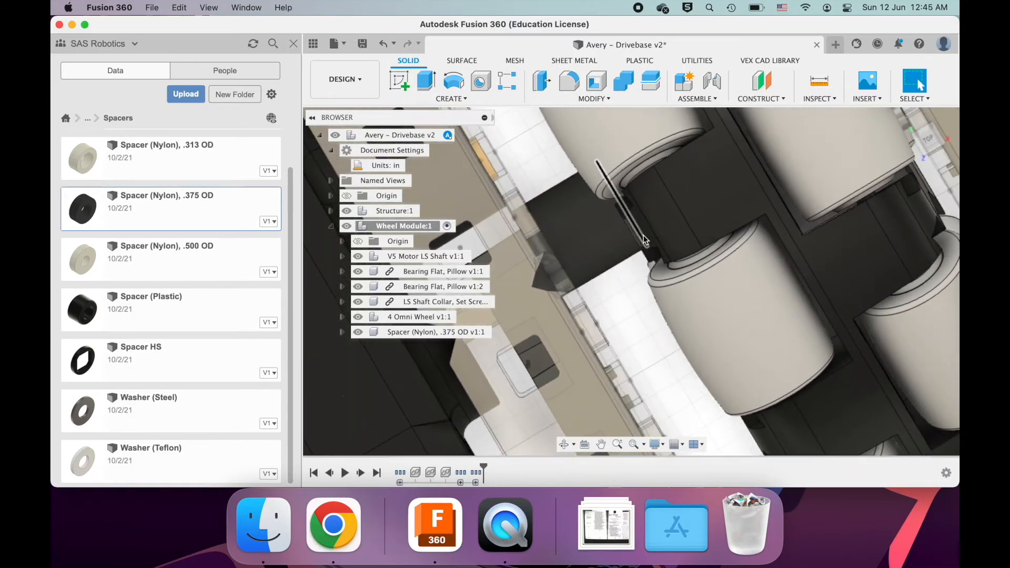
shift+scroll(643, 235, up, 5)
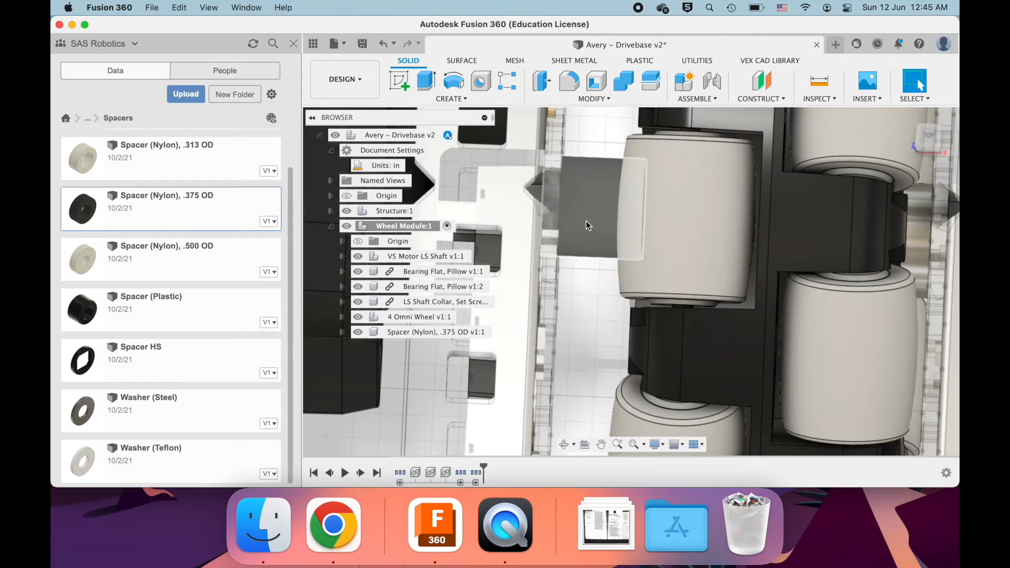
- Inspect the wheel module from above and from the side to check the spacer's clearance inside the rails
shift+scroll(586, 221, up, 4)
shift+scroll(585, 219, down, 4)
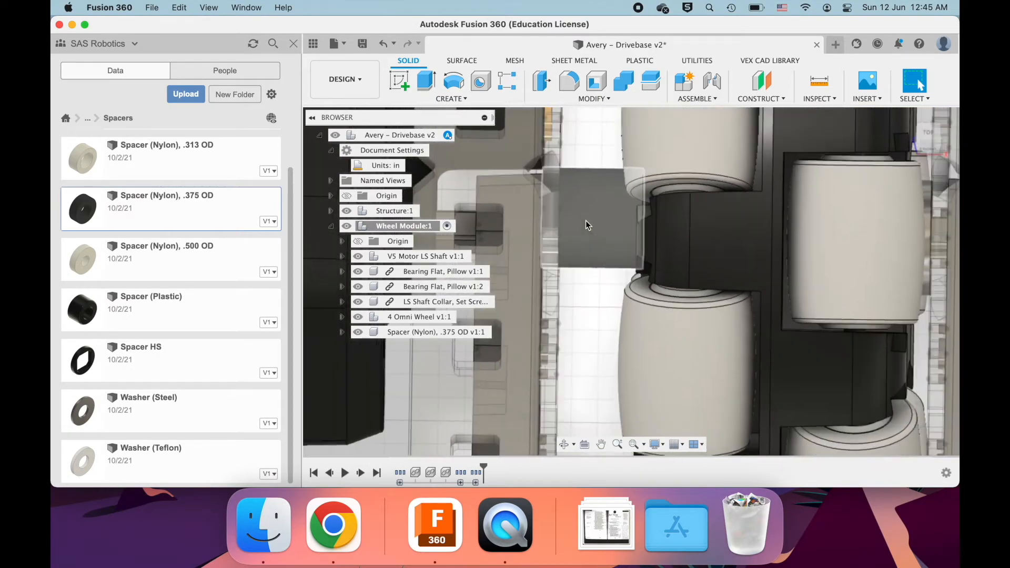
shift+scroll(585, 220, up, 5)
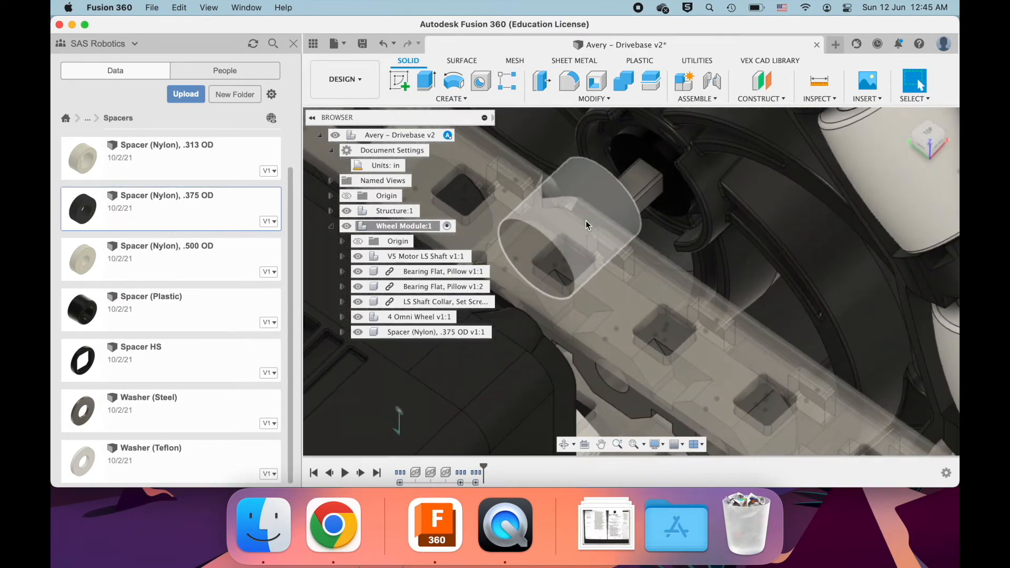
shift+scroll(585, 220, down, 5)
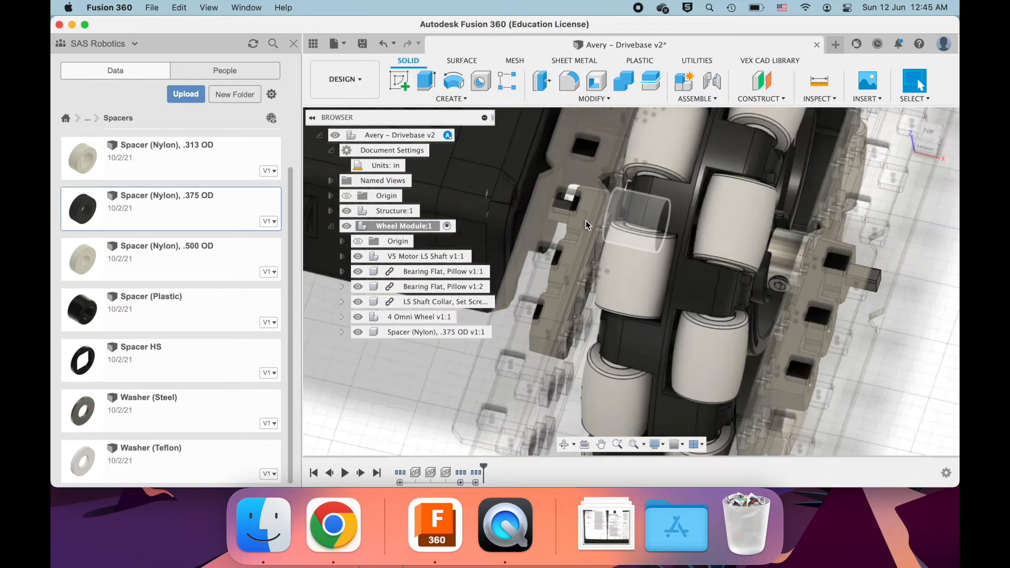
shift+scroll(586, 220, down, 5)
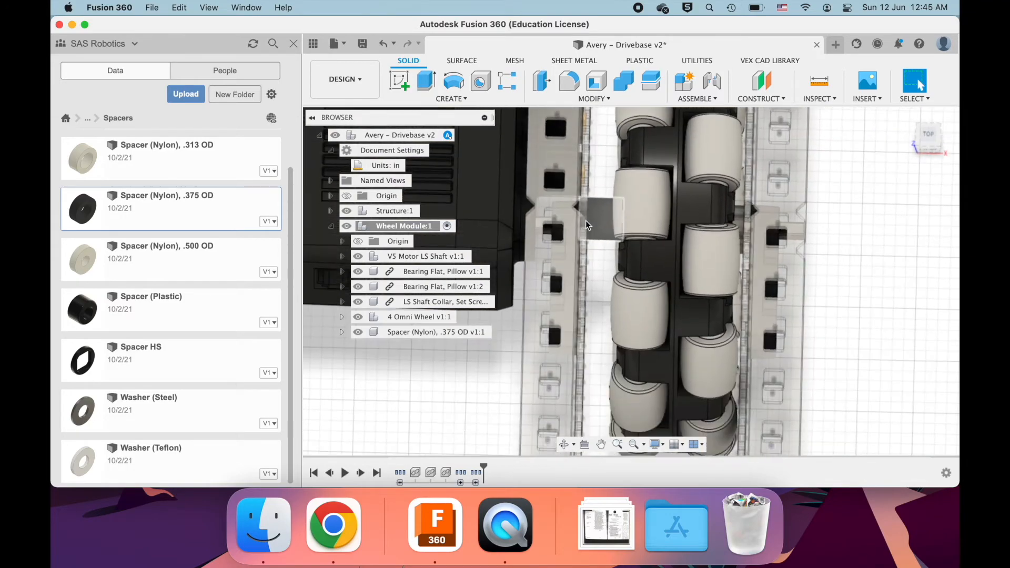
shift+scroll(585, 220, up, 2)
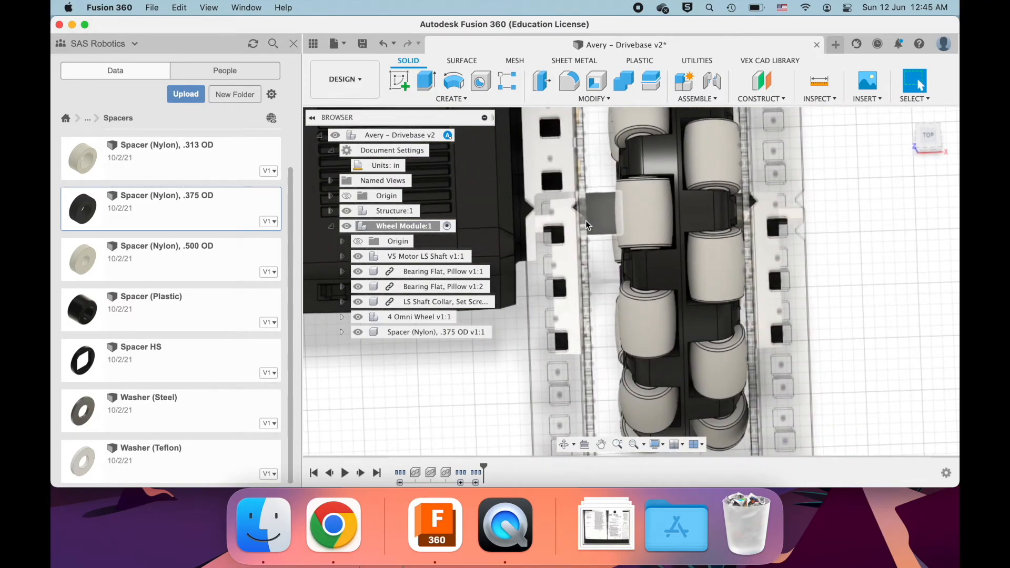
scroll(585, 220, down, 5)
shift+scroll(585, 220, up, 10)
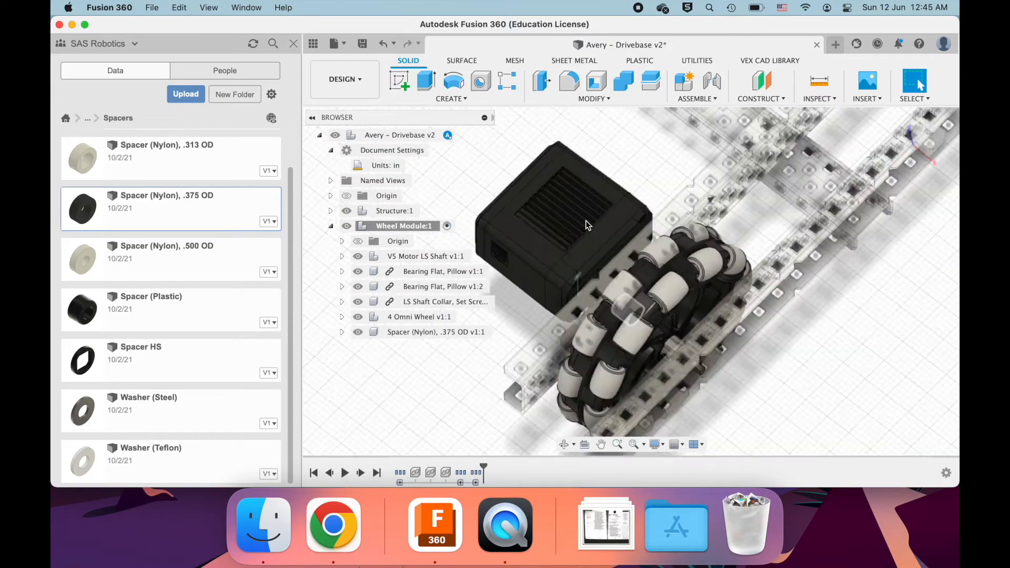
shift+scroll(585, 223, down, 10)
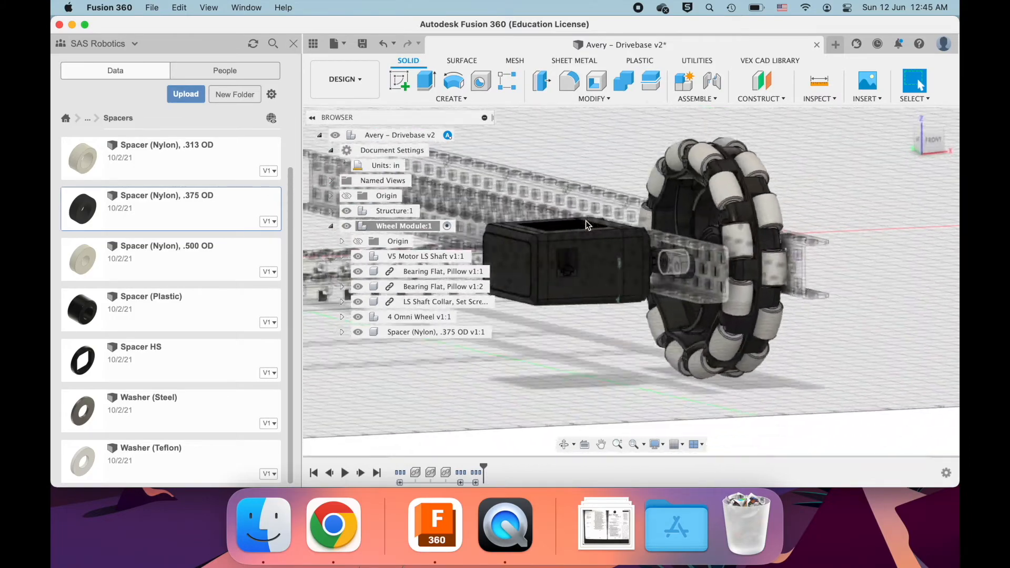
shift+scroll(585, 220, left, 5)
shift+scroll(585, 220, right, 8)
- Collapse Wheel Module:1, activate the top-level drivebase component and clear the selection
click(331, 227)
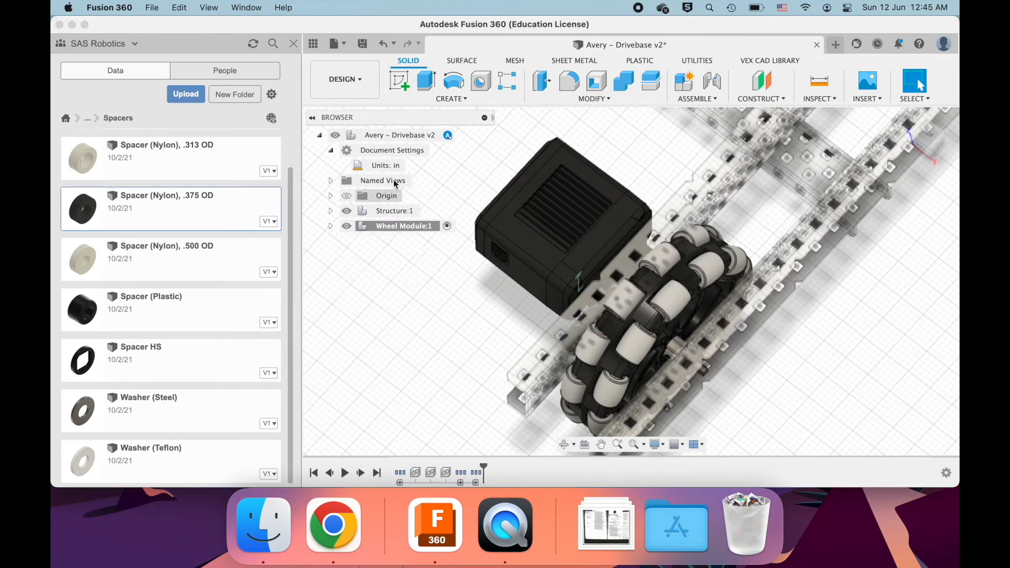
click(458, 135)
scroll(578, 208, down, 6)
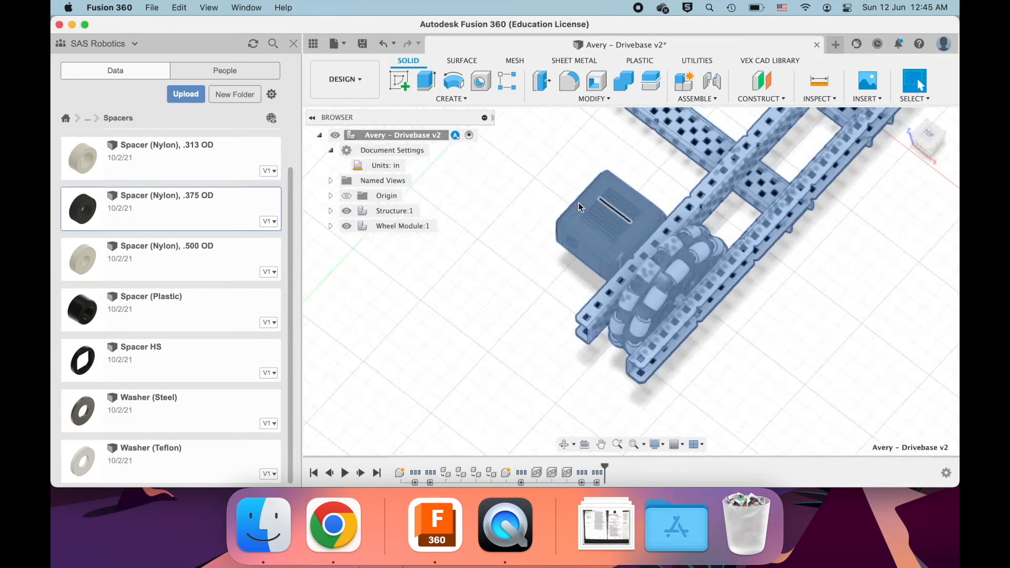
scroll(578, 207, up, 3)
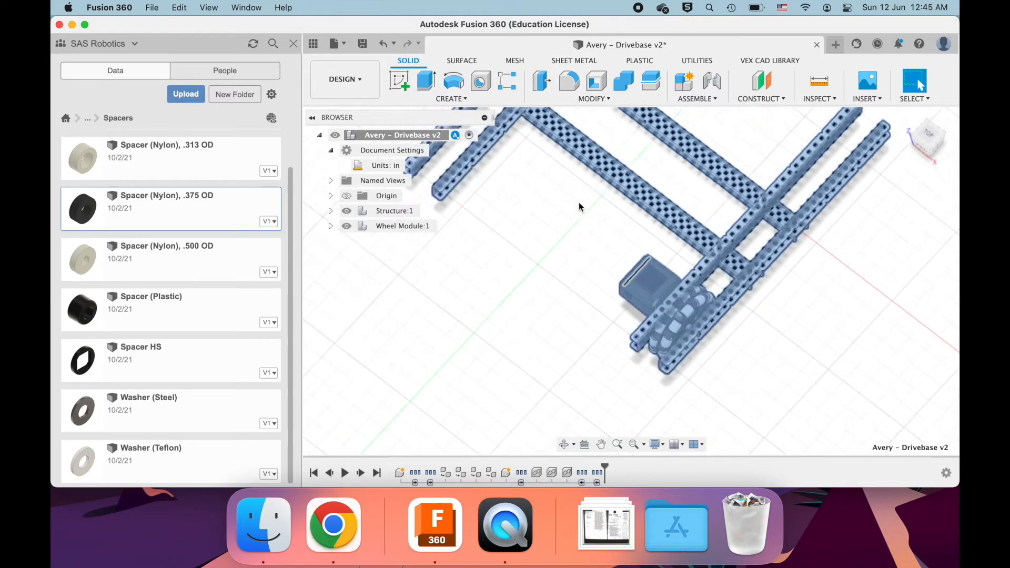
click(568, 222)
- Copy Wheel Module:1 and paste it as a second instance in the top-level drivebase assembly
shift+scroll(731, 302, right, 5)
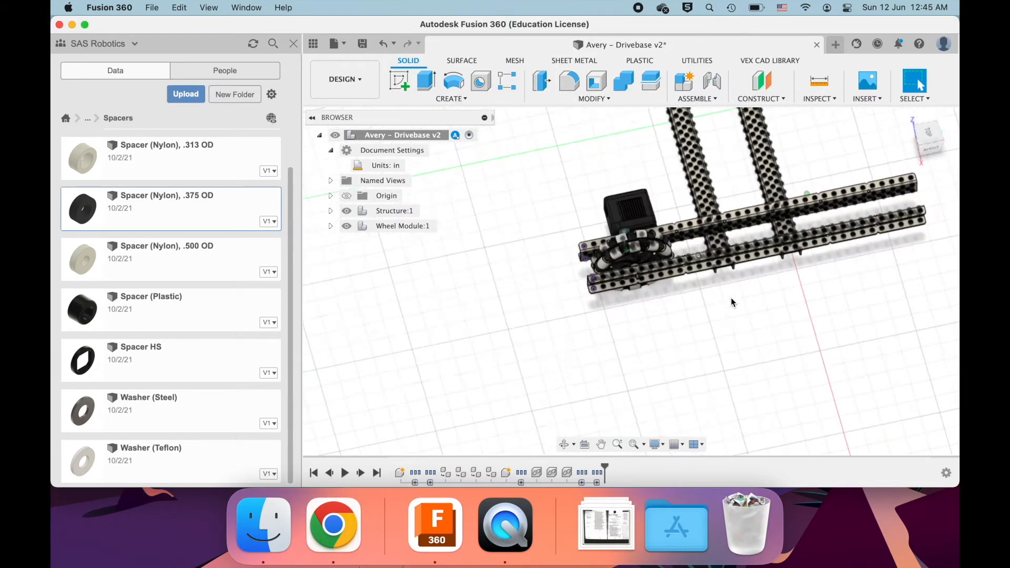
scroll(731, 302, up, 3)
shift+scroll(730, 297, right, 3)
scroll(731, 297, down, 5)
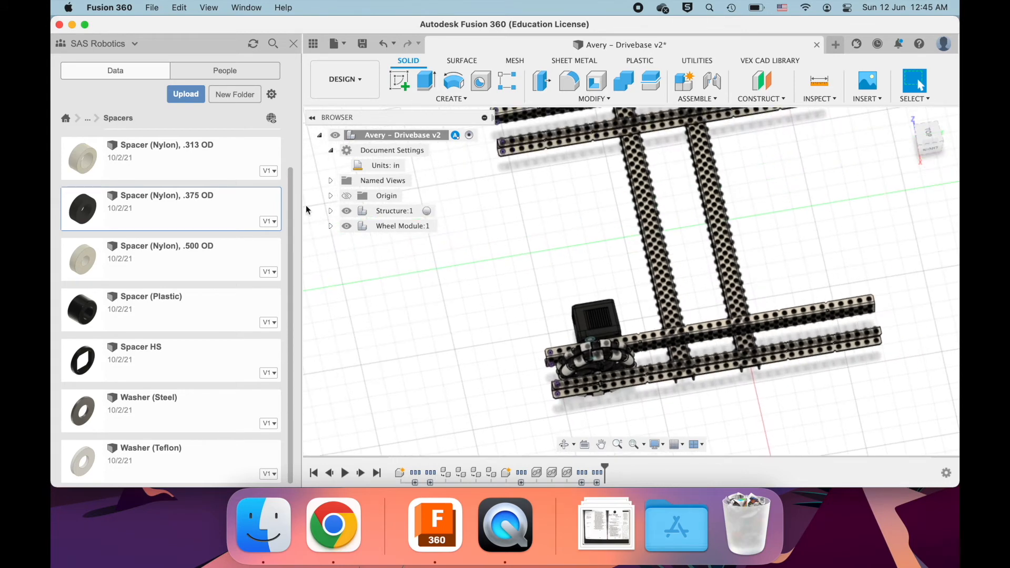
click(398, 226)
scroll(634, 363, down, 5)
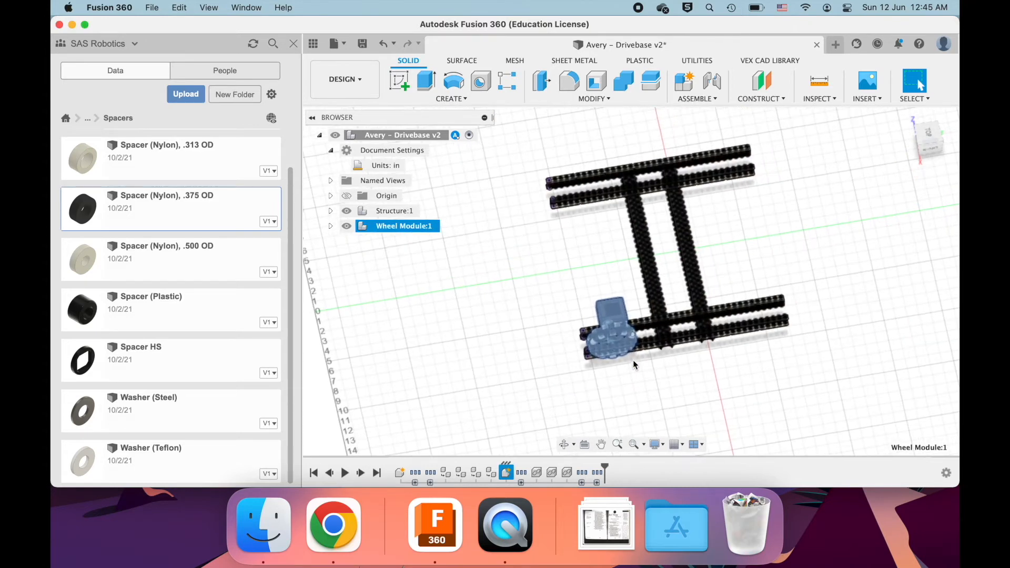
key(super+c)
key(super+v)
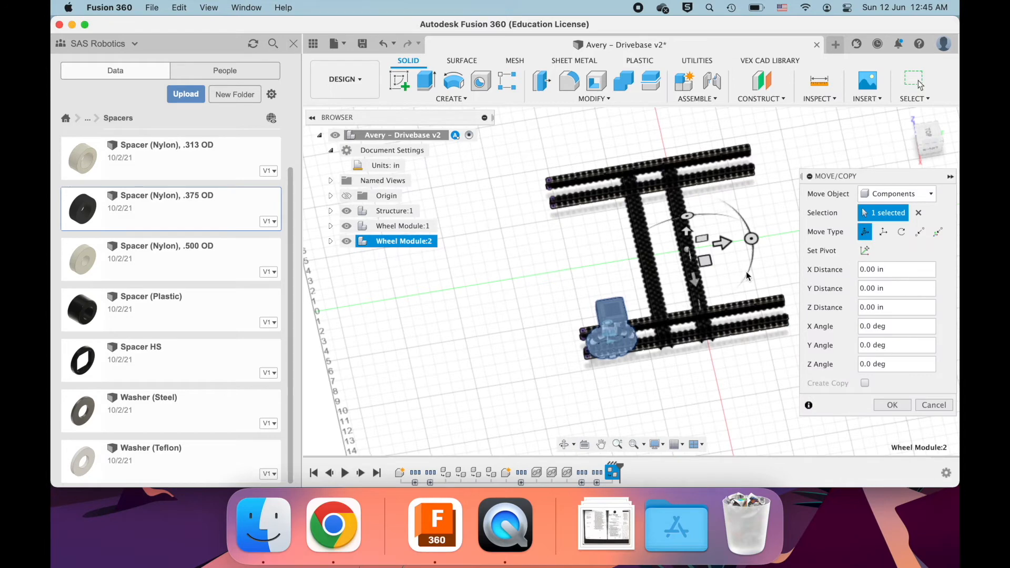
- Move the pasted wheel module clear of the frame's free end and rotate it 180 degrees about the X axis
middle_drag(746, 271, 720, 272)
drag(700, 244, 838, 223)
middle_drag(777, 249, 740, 253)
shift+middle_drag(722, 225, 724, 216)
drag(723, 195, 728, 302)
middle_drag(613, 319, 477, 339)
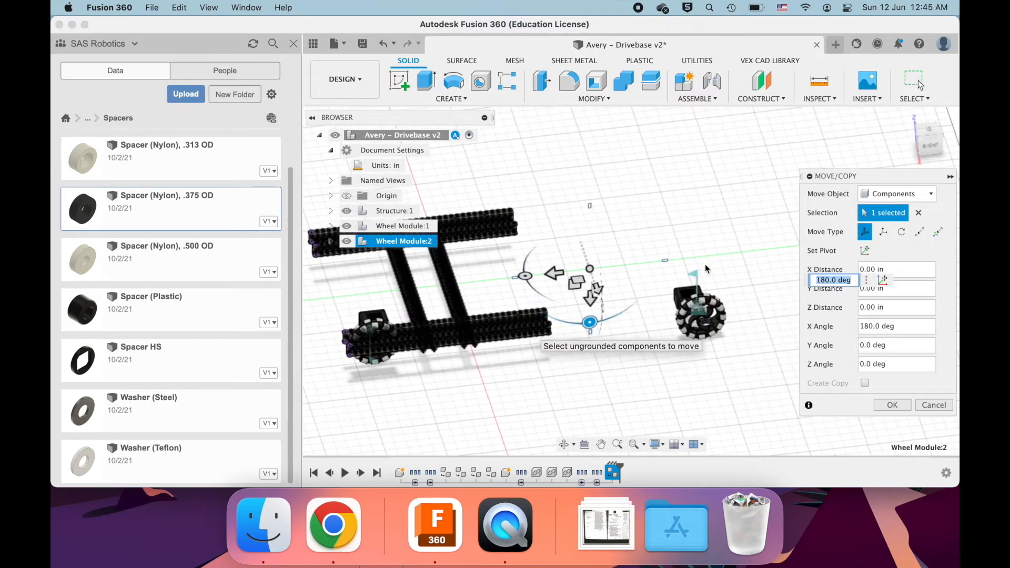
- Change the move type to point to point and set the round boss on the copied module's motor as origin point
click(920, 231)
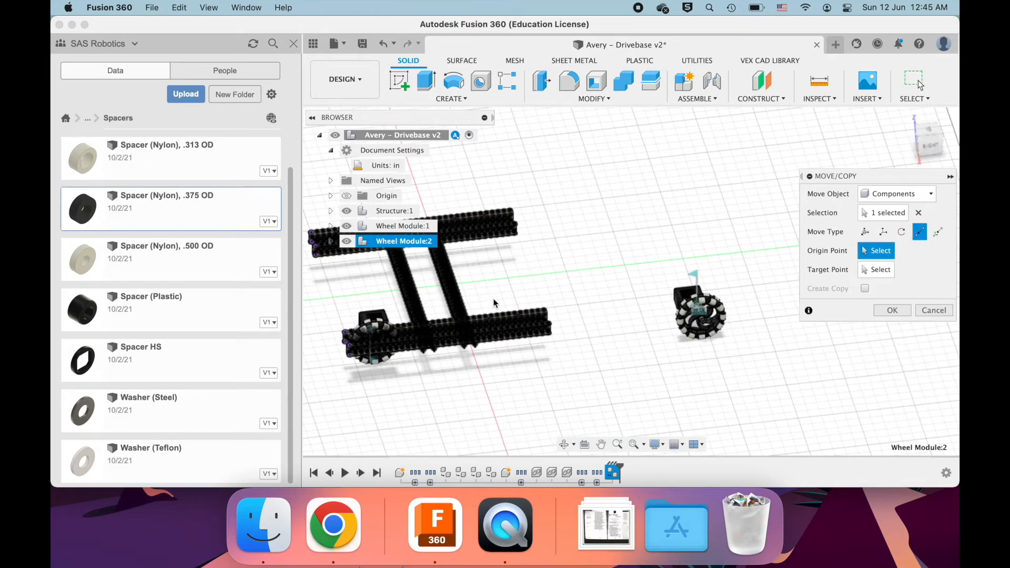
scroll(494, 302, up, 10)
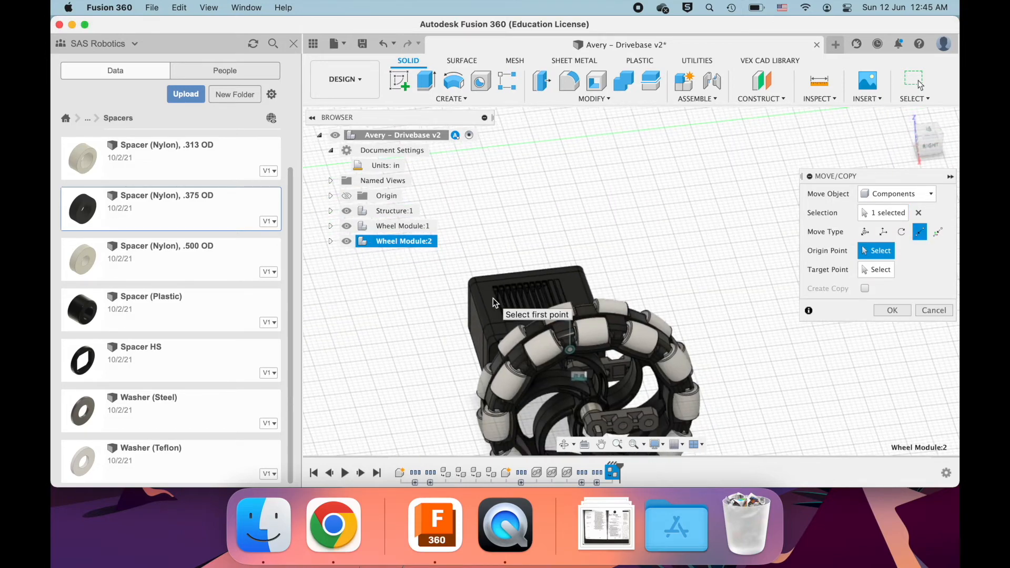
scroll(493, 299, up, 10)
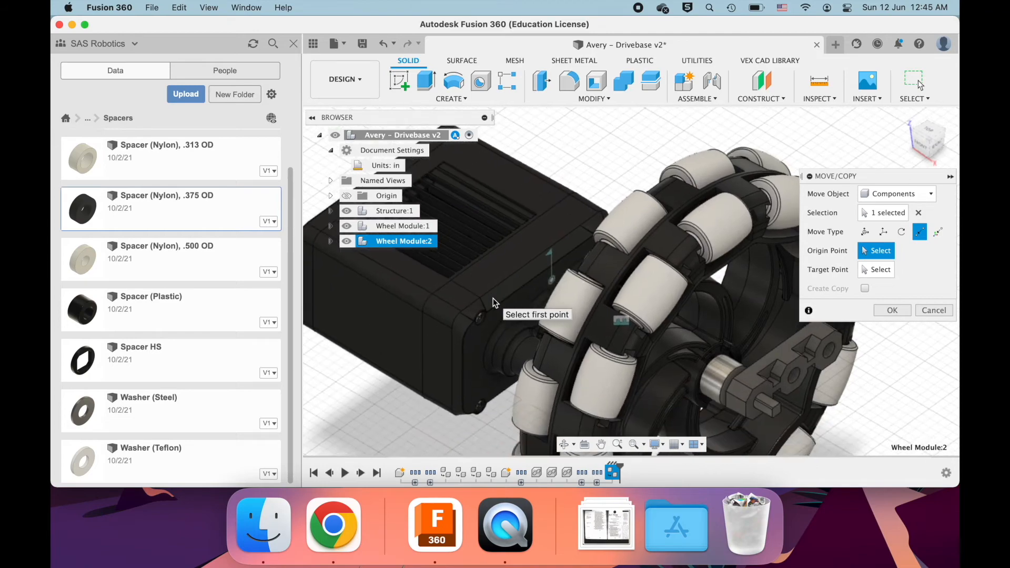
scroll(493, 299, up, 10)
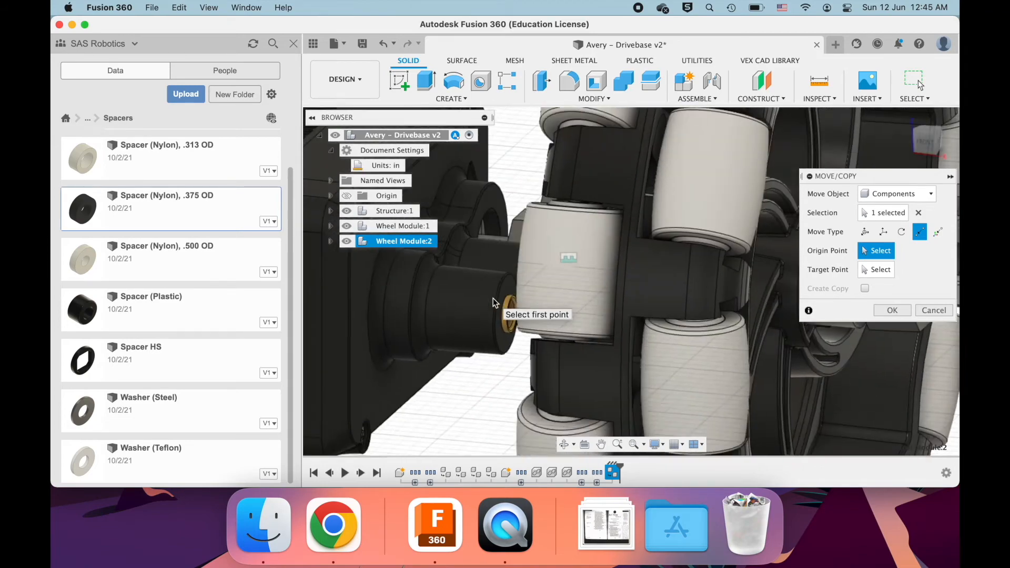
scroll(493, 302, up, 5)
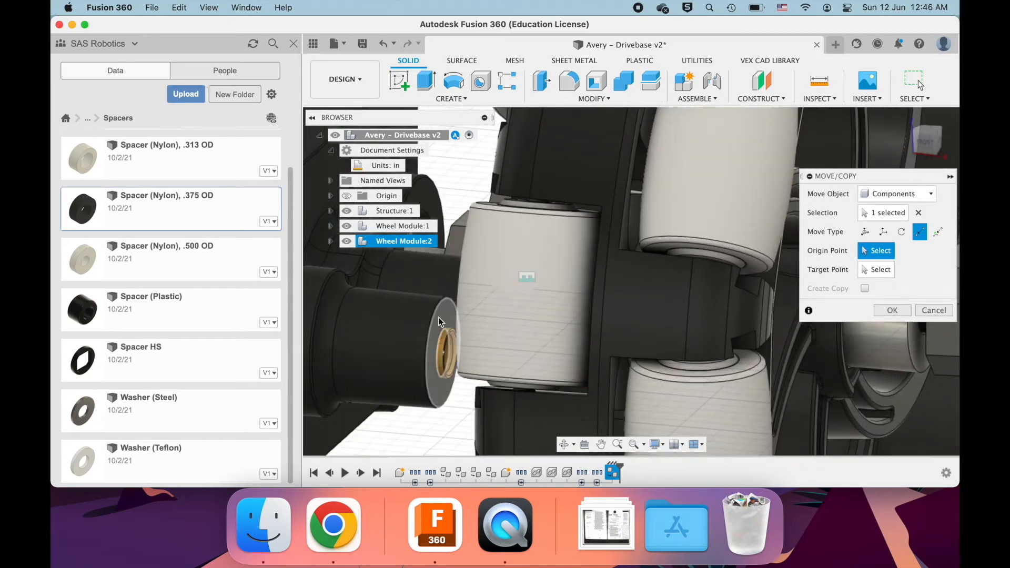
click(436, 316)
- Set a hole in the inner rail's web, near the end opposite the first wheel module, as the target point
scroll(436, 317, down, 10)
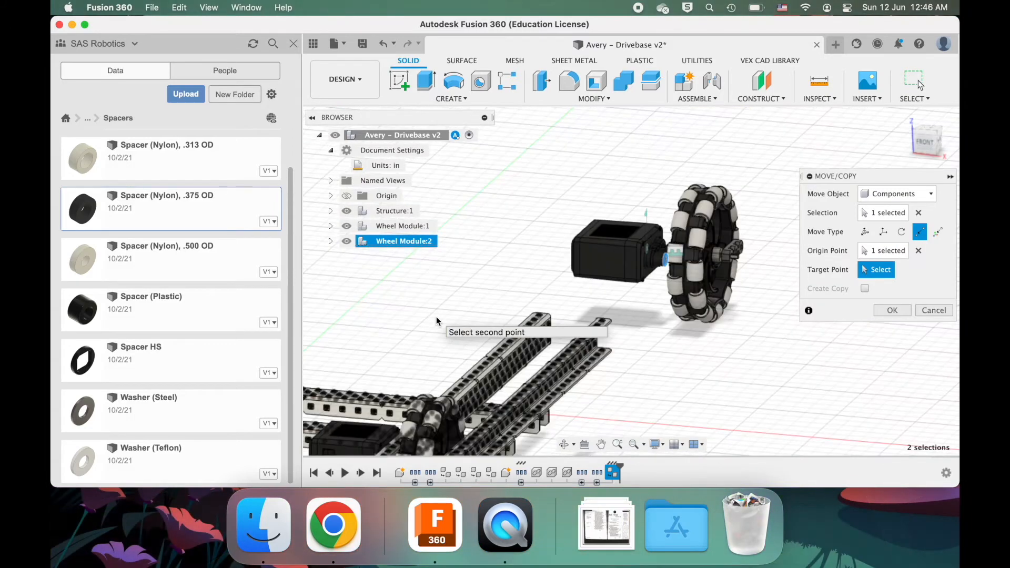
scroll(437, 316, down, 2)
shift+scroll(510, 346, right, 10)
scroll(510, 346, up, 4)
scroll(510, 346, down, 5)
scroll(509, 346, down, 5)
scroll(510, 346, up, 6)
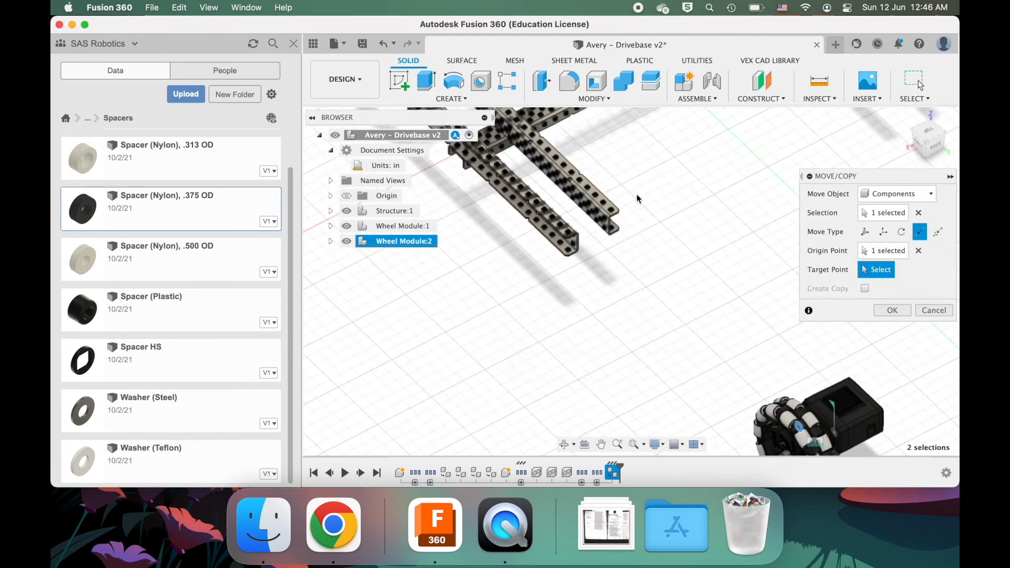
shift+scroll(637, 194, right, 8)
scroll(636, 194, up, 5)
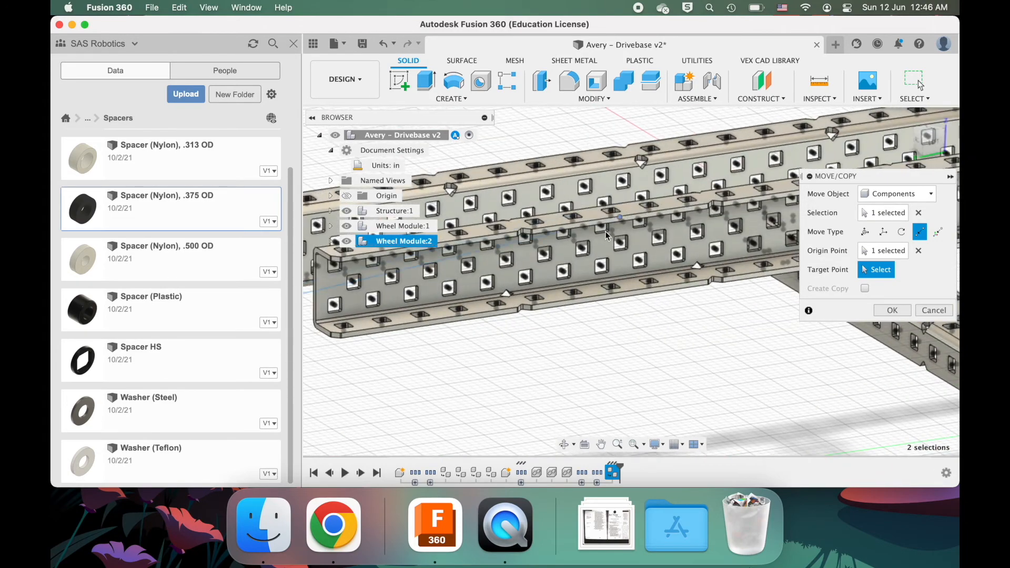
click(583, 249)
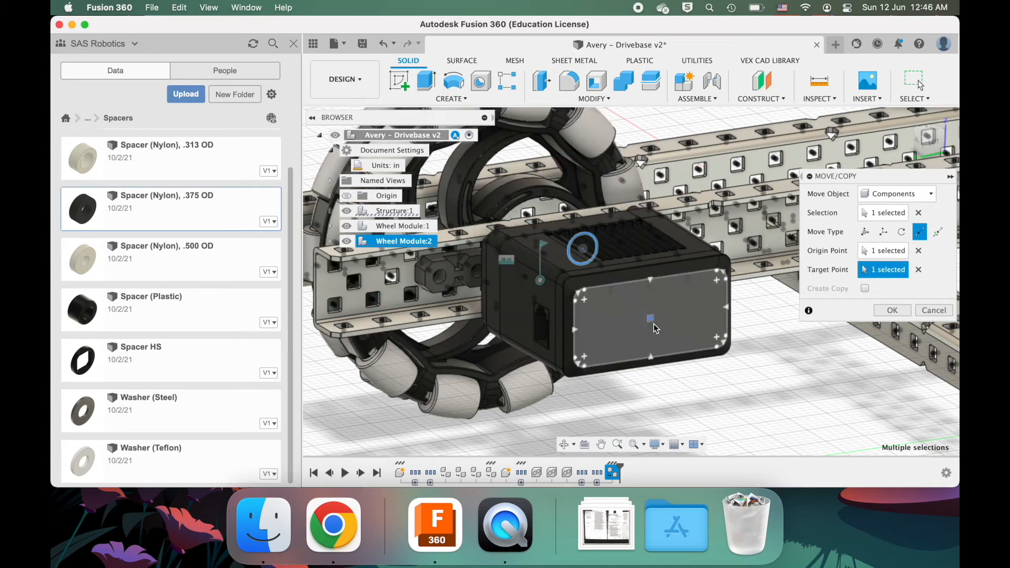
- Check how Wheel Module:2 sits between the rails and accept its point-to-point move
scroll(653, 323, down, 6)
shift+scroll(588, 261, left, 8)
scroll(588, 259, left, 8)
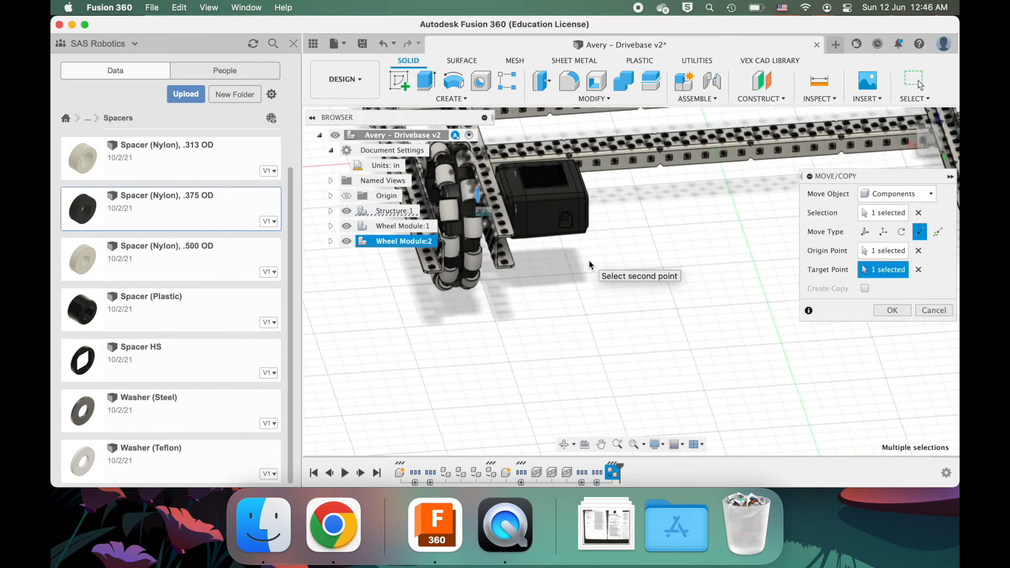
scroll(588, 259, up, 2)
scroll(588, 260, up, 3)
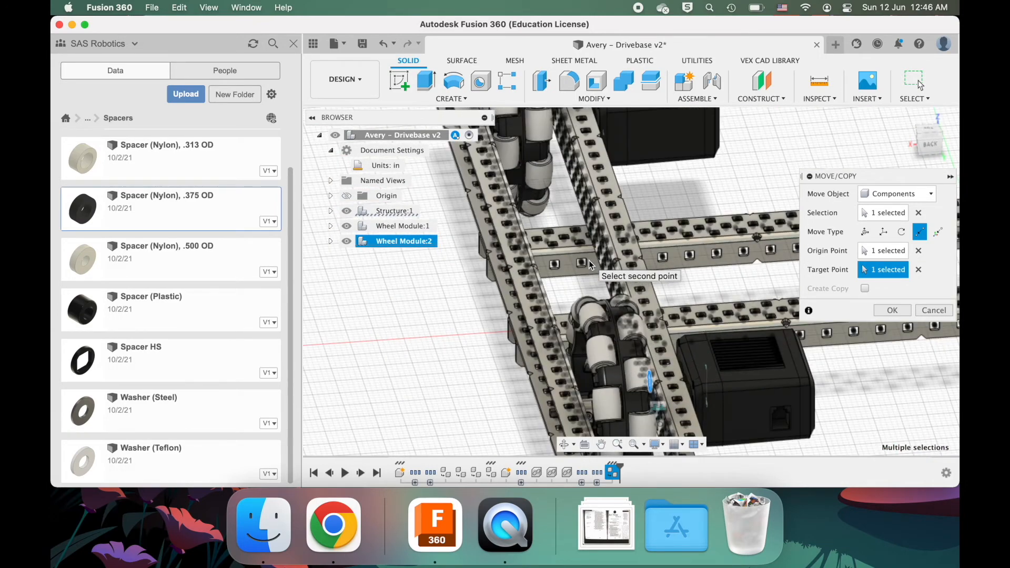
shift+scroll(588, 260, up, 6)
scroll(588, 260, down, 5)
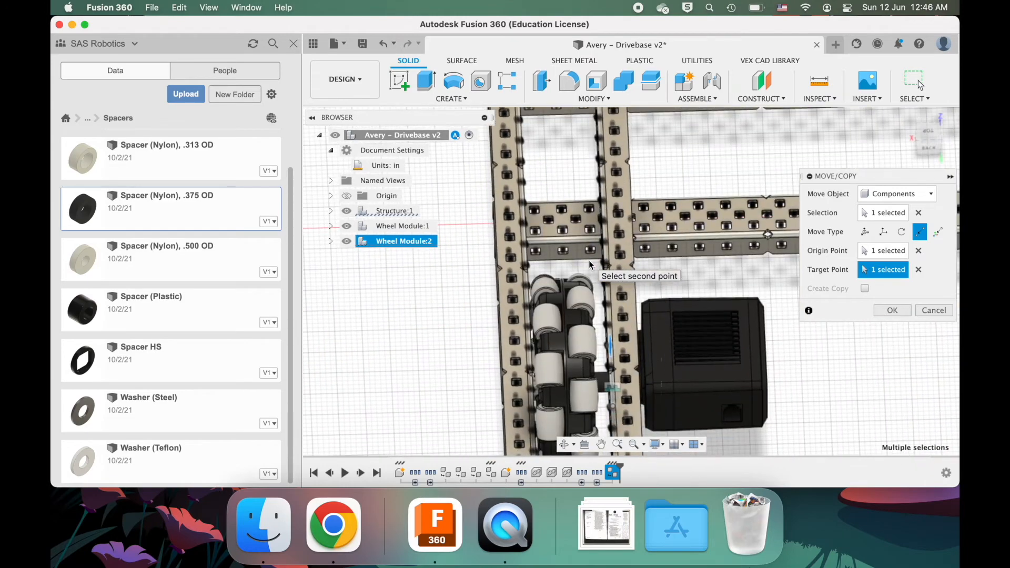
scroll(589, 260, up, 3)
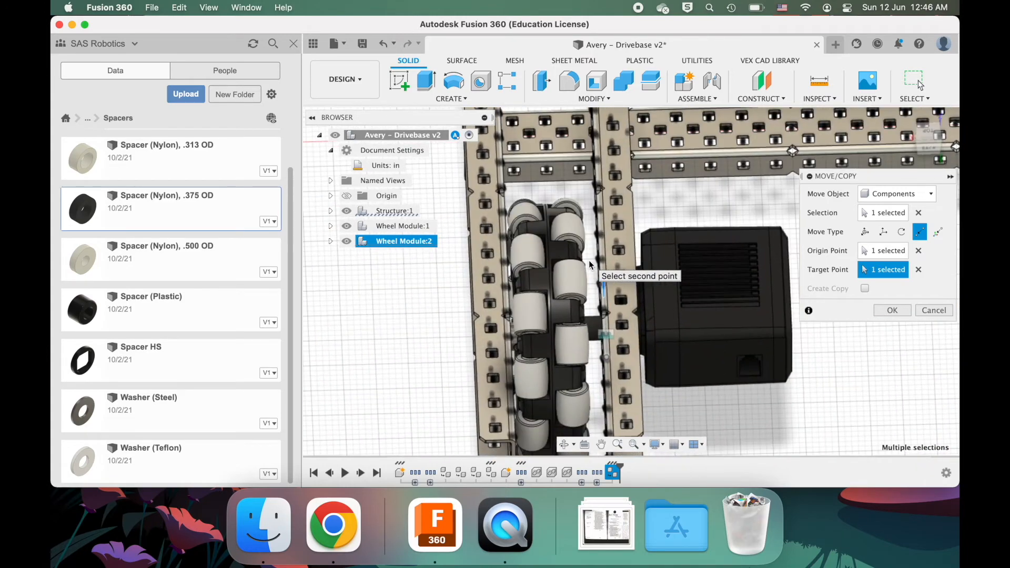
click(892, 310)
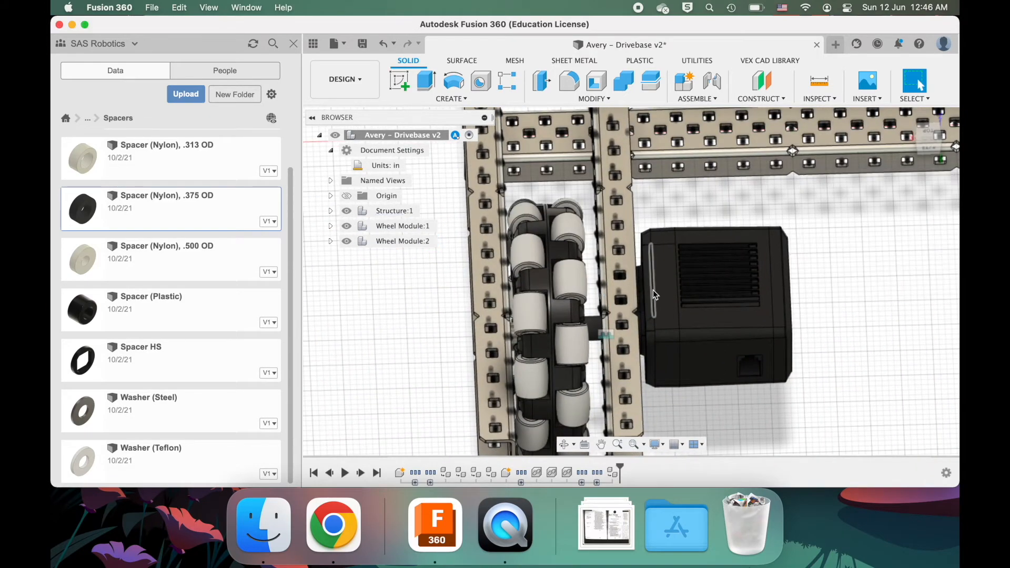
- Select Wheel Module:1 and Wheel Module:2 together, then copy and paste the pair
click(390, 243)
shift+click(394, 226)
scroll(618, 304, down, 3)
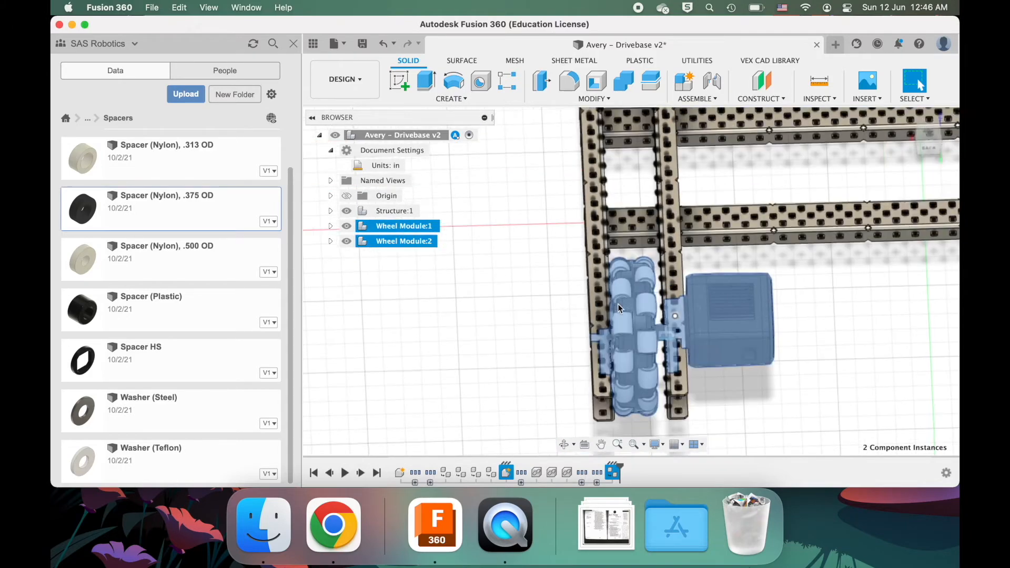
scroll(617, 304, down, 5)
key(super+c)
key(super+v)
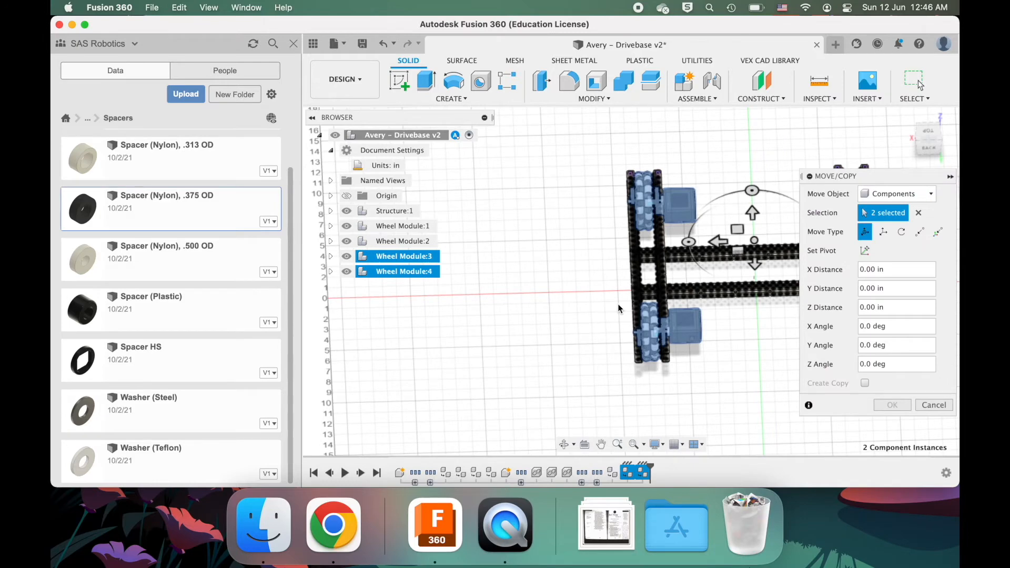
- Rotate the two pasted wheel modules half a turn about the Y axis to the opposite rails and raise them 2.00 in along Z
shift+scroll(618, 308, down, 5)
shift+scroll(768, 204, down, 5)
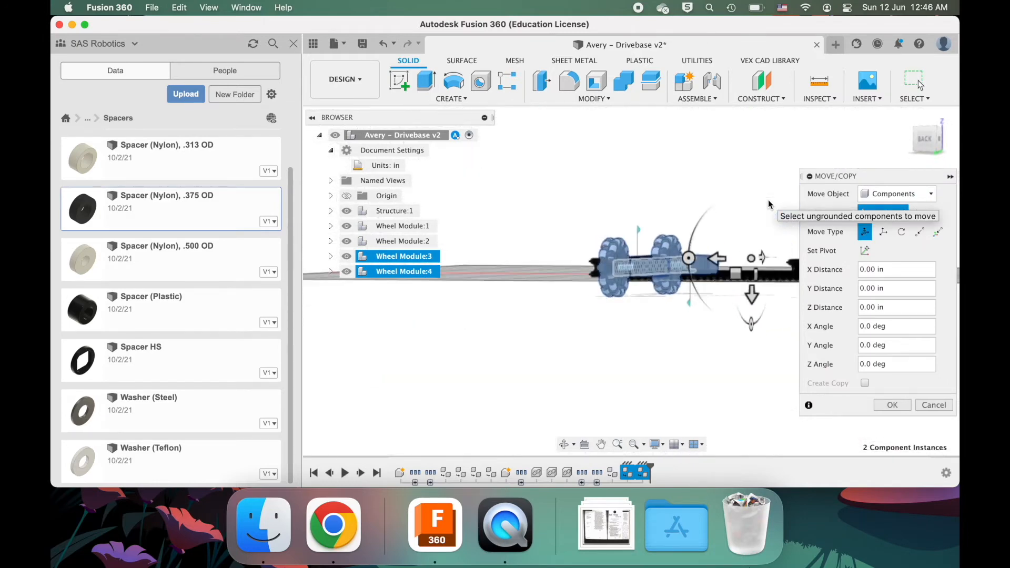
scroll(750, 235, right, 3)
shift+scroll(676, 377, up, 3)
drag(624, 243, 750, 254)
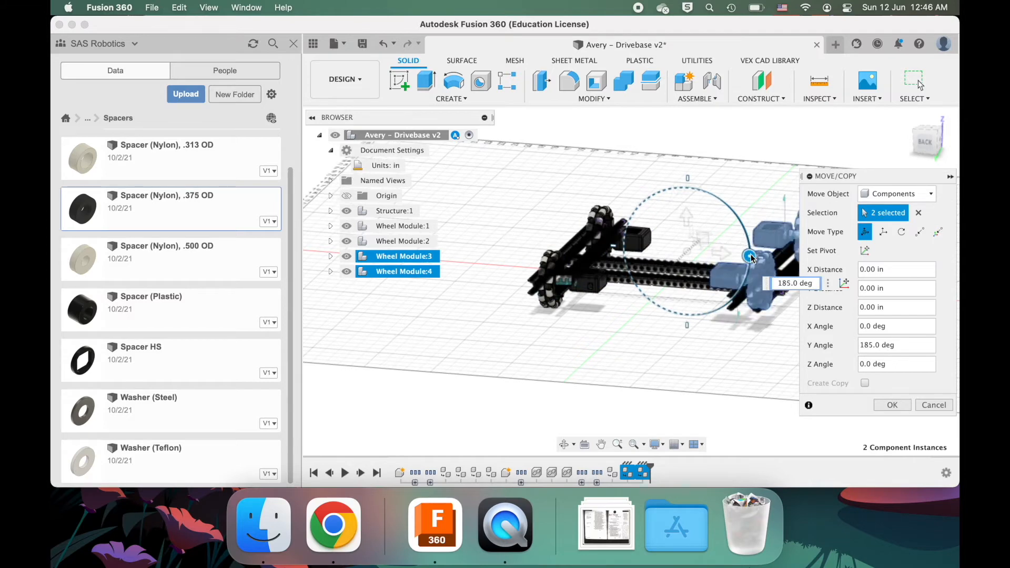
drag(686, 216, 686, 191)
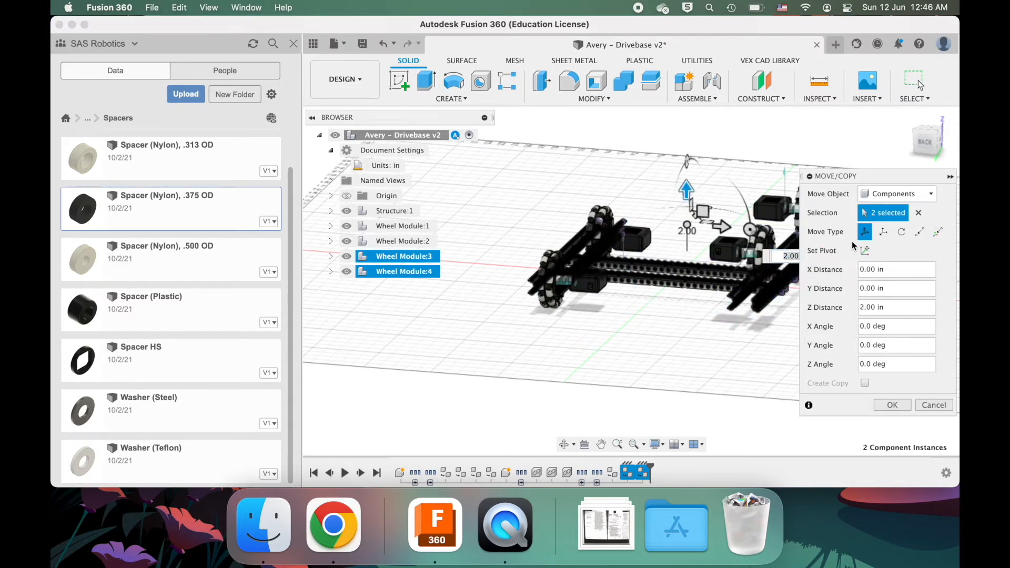
- Switch the pasted modules' move to point to point and set a hole in the motor-side pillow bearing as the origin point
click(919, 231)
scroll(630, 314, up, 10)
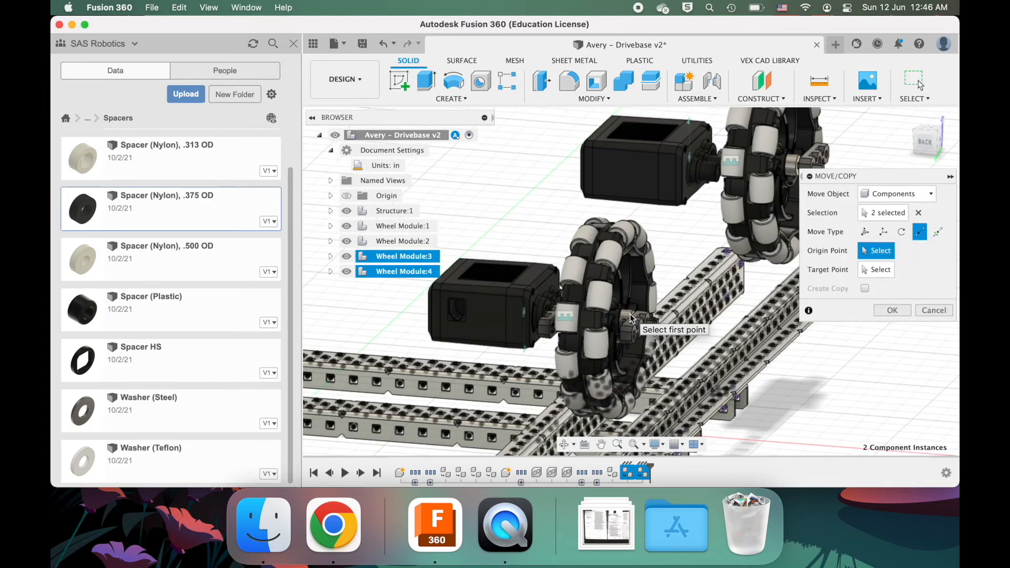
scroll(629, 313, up, 4)
shift+scroll(630, 313, up, 6)
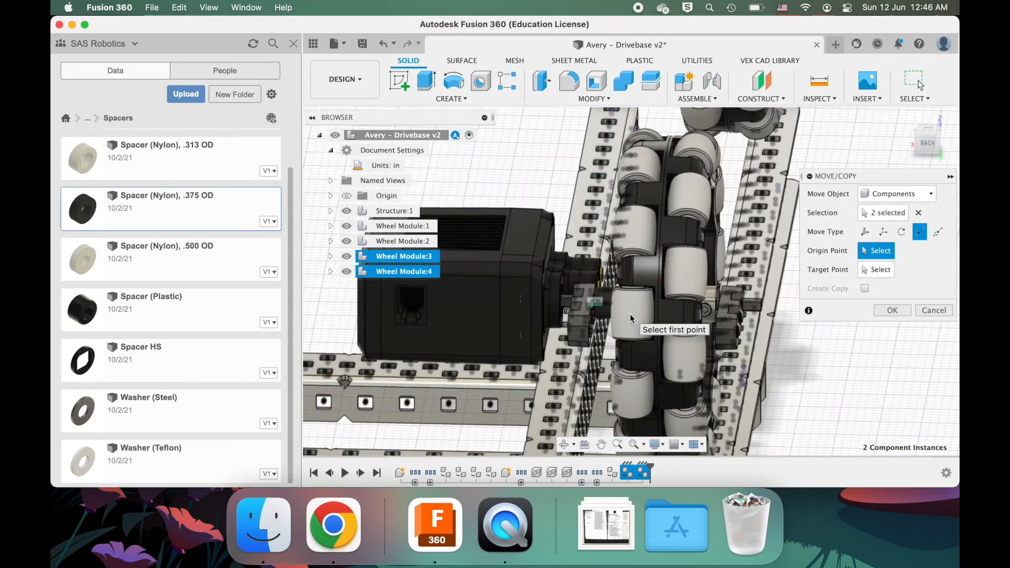
scroll(630, 313, up, 6)
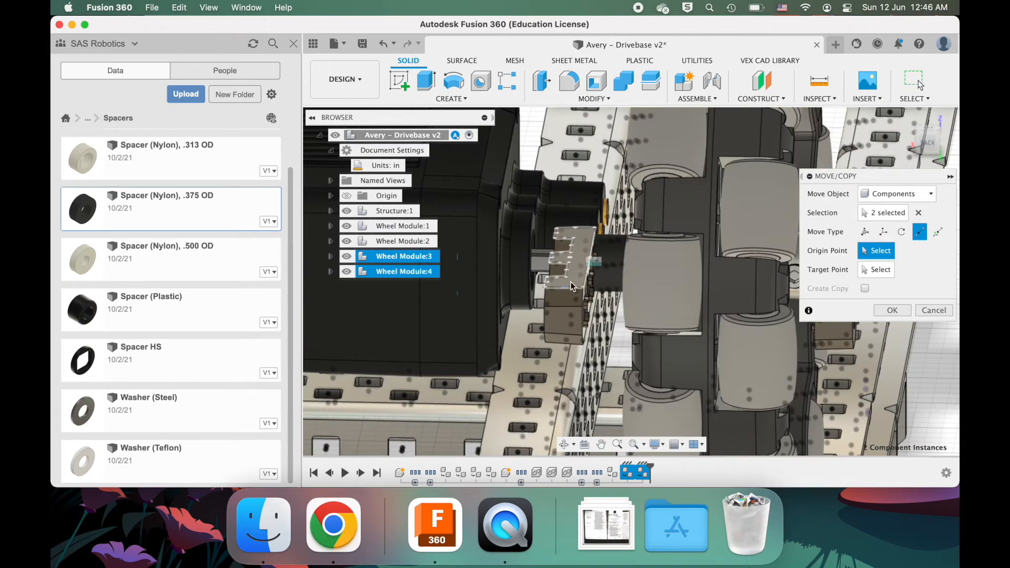
scroll(570, 282, up, 5)
shift+scroll(570, 282, down, 5)
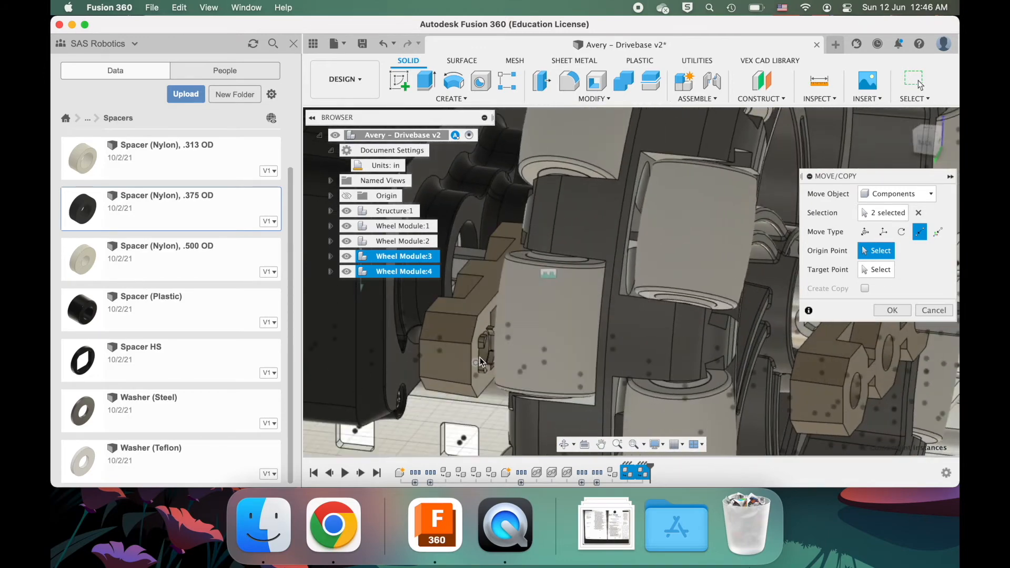
click(493, 360)
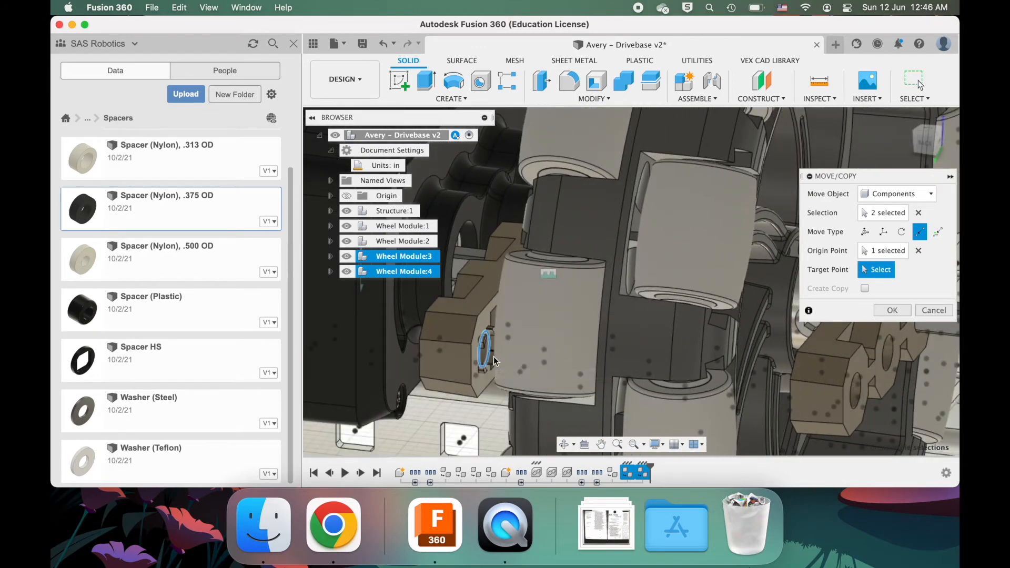
- Set a web hole near the end of the opposite inner rail as the target point for the pasted modules
scroll(505, 354, down, 10)
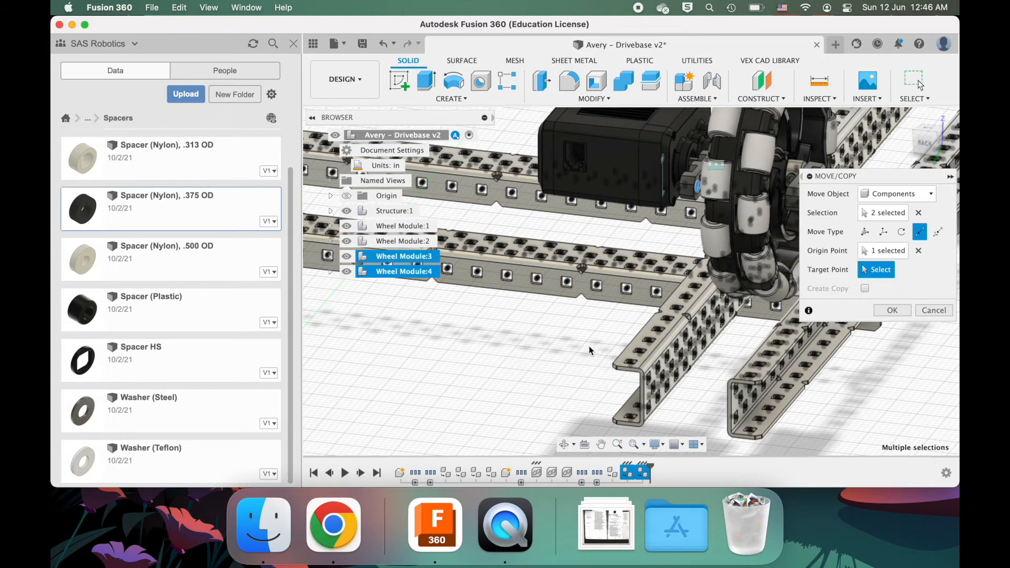
shift+scroll(588, 345, left, 10)
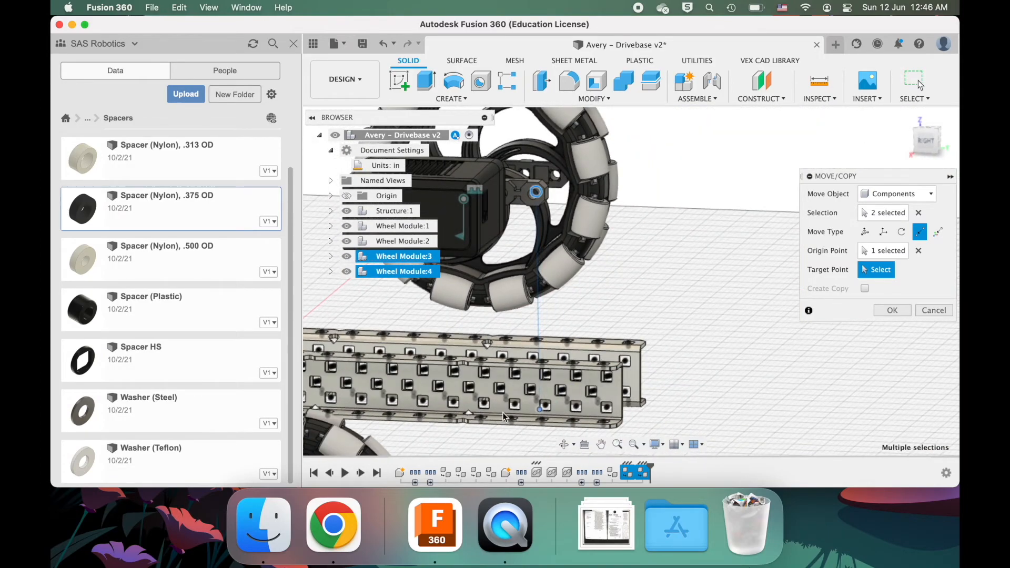
scroll(503, 412, up, 8)
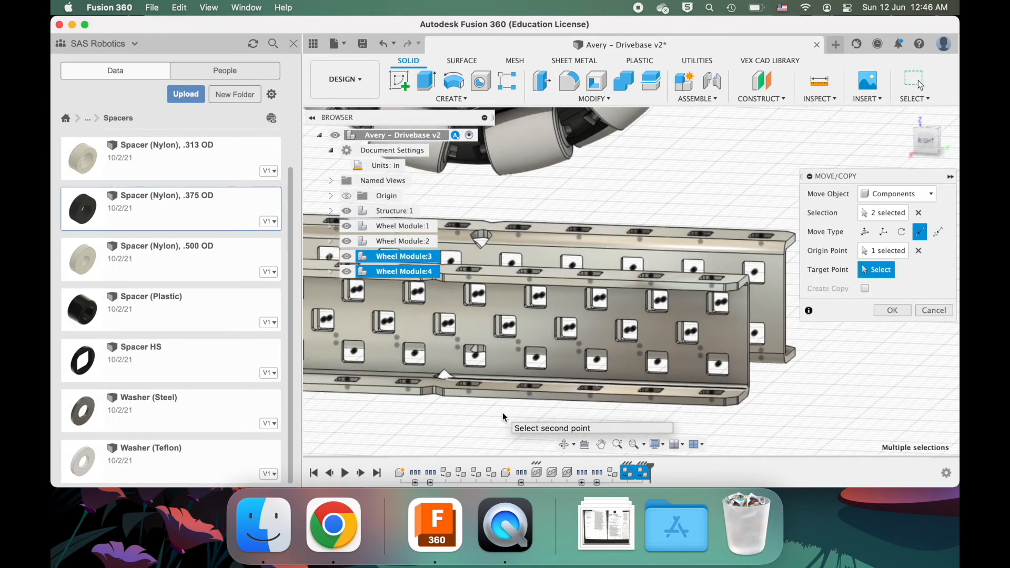
shift+scroll(542, 370, down, 8)
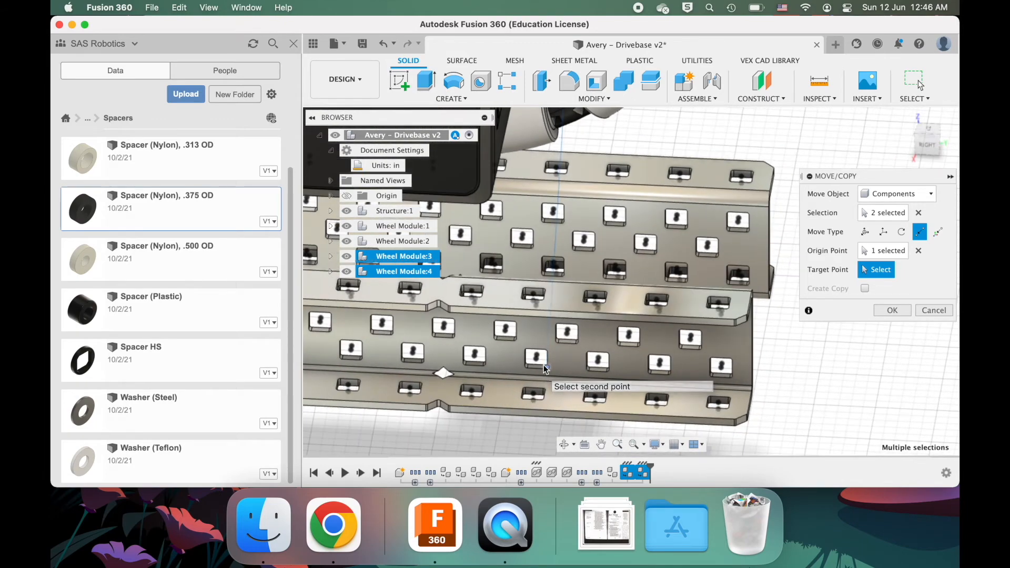
click(620, 347)
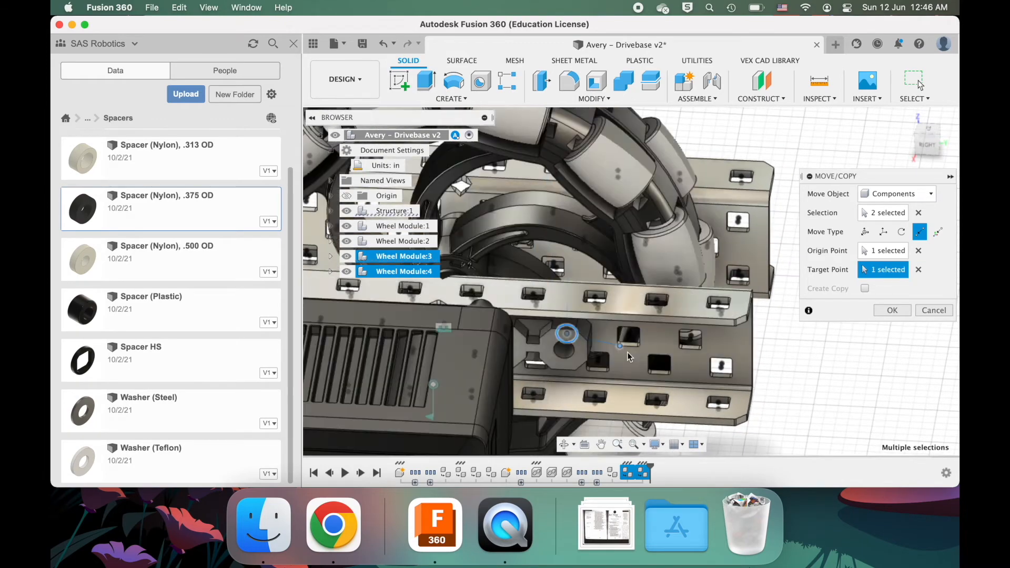
- Check how Wheel Module:3 and Wheel Module:4 sit between the opposite rails and accept their point-to-point move
scroll(627, 352, down, 10)
shift+scroll(627, 351, right, 5)
shift+scroll(627, 352, right, 10)
scroll(747, 243, up, 5)
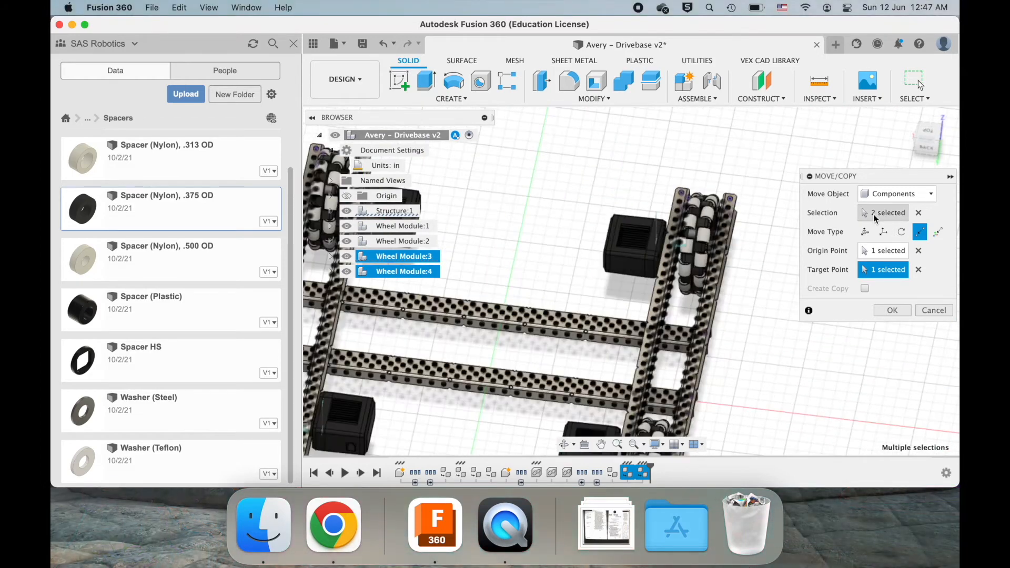
scroll(614, 270, left, 5)
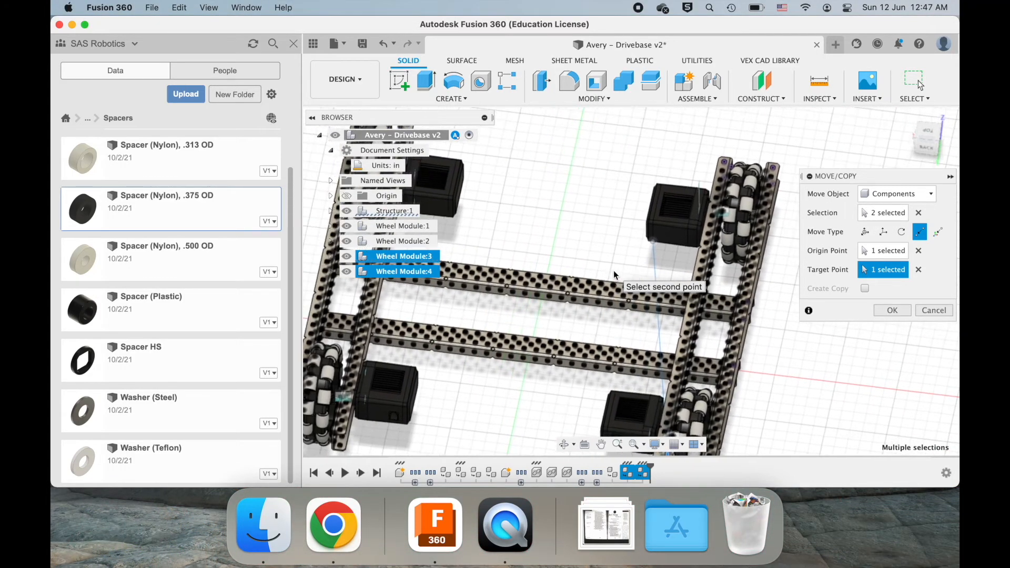
scroll(671, 253, left, 5)
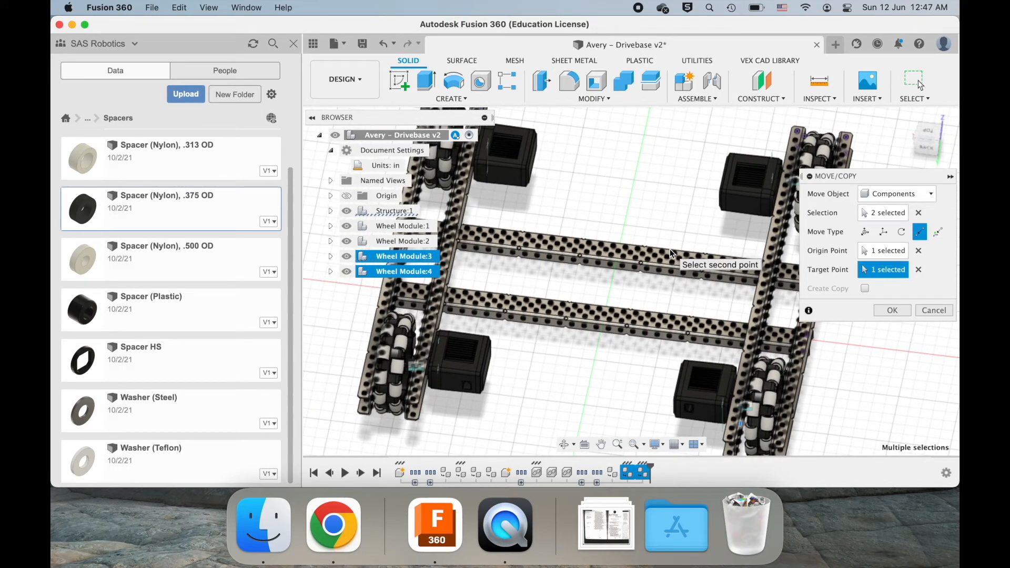
scroll(670, 248, up, 5)
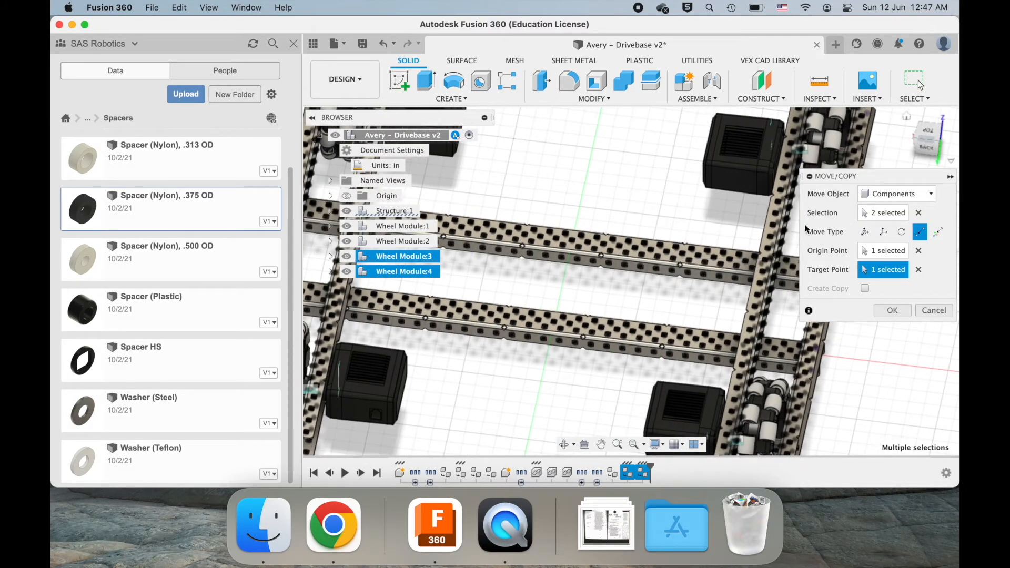
scroll(682, 233, down, 5)
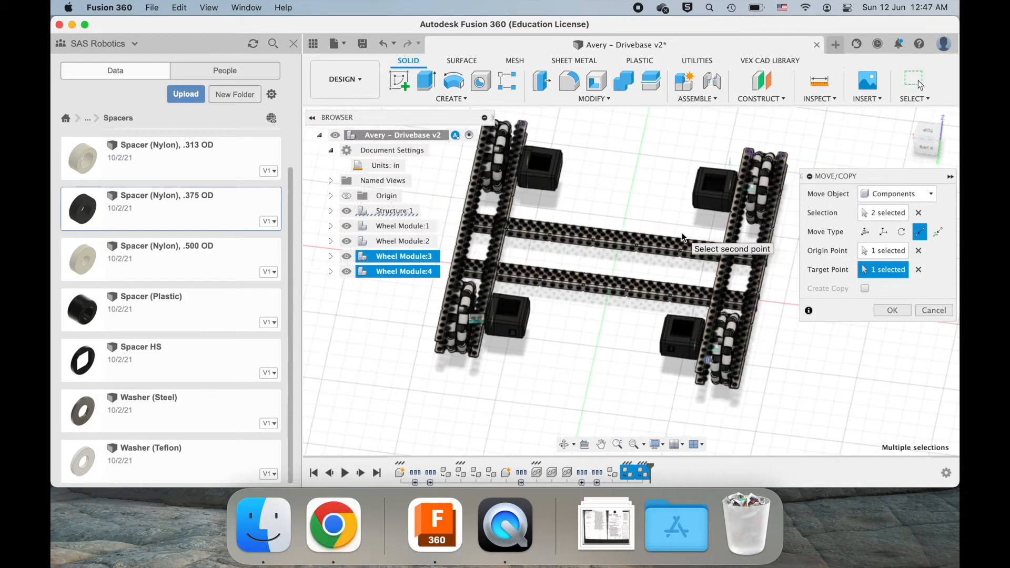
click(893, 310)
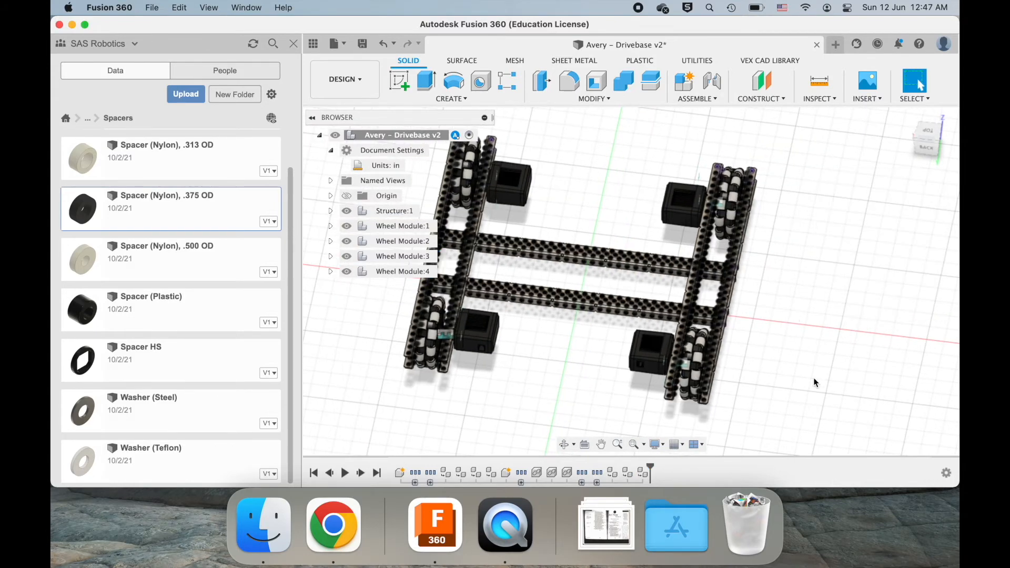
- Expand Wheel Module:1 and hide its 4 Omni Wheel component to expose the shaft and spacer
scroll(814, 382, up, 5)
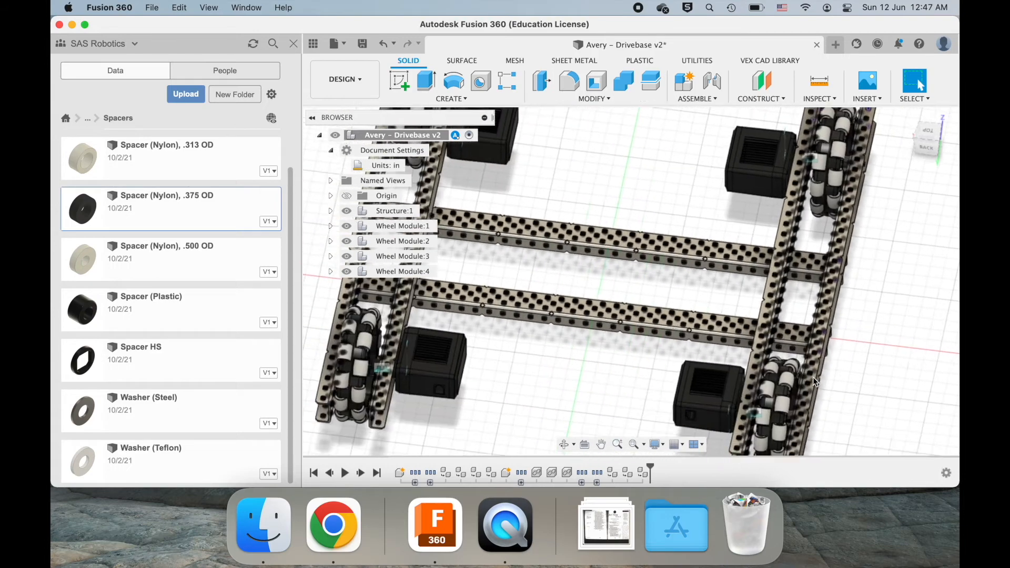
scroll(814, 382, up, 5)
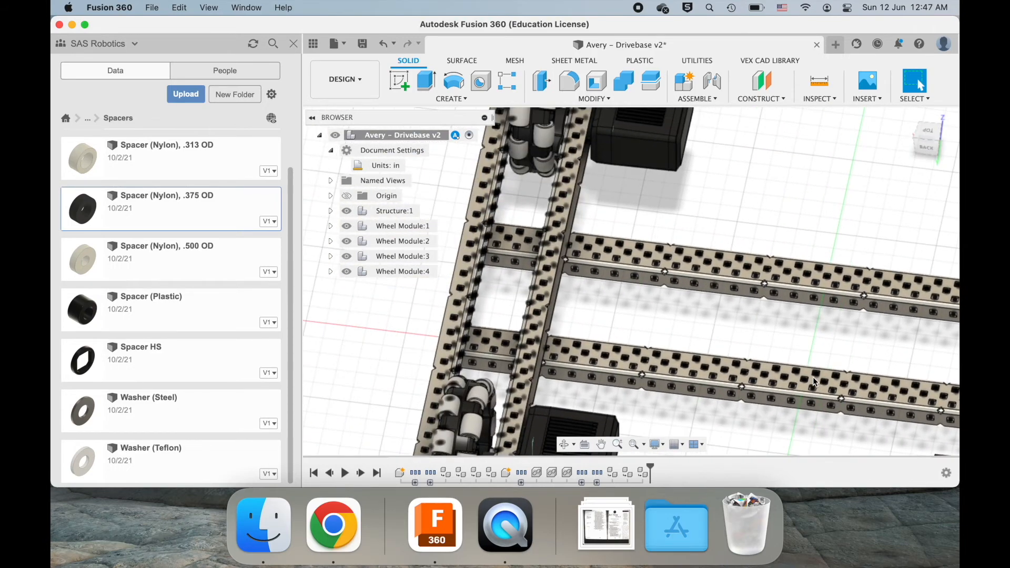
scroll(812, 378, up, 5)
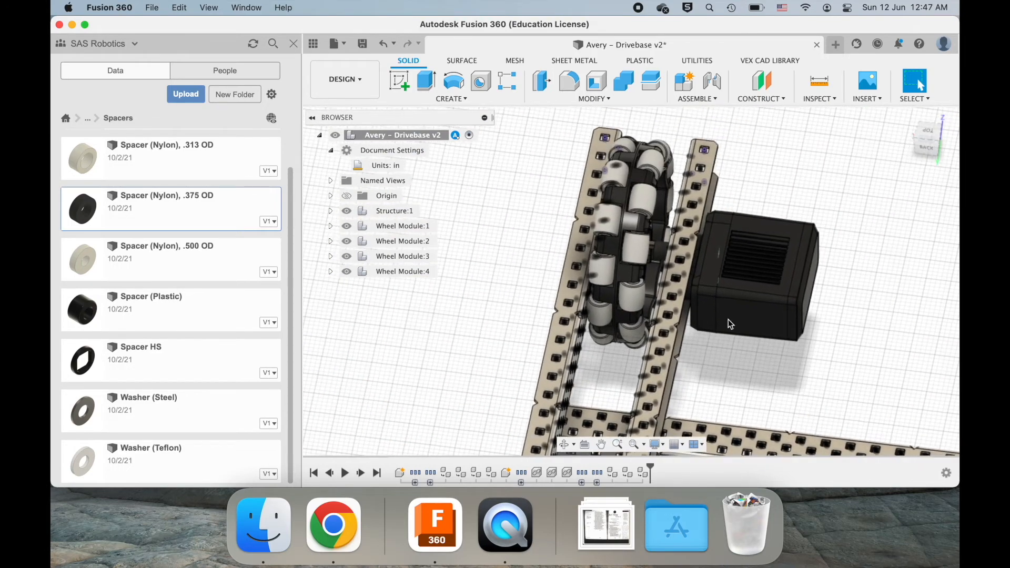
shift+scroll(675, 275, left, 10)
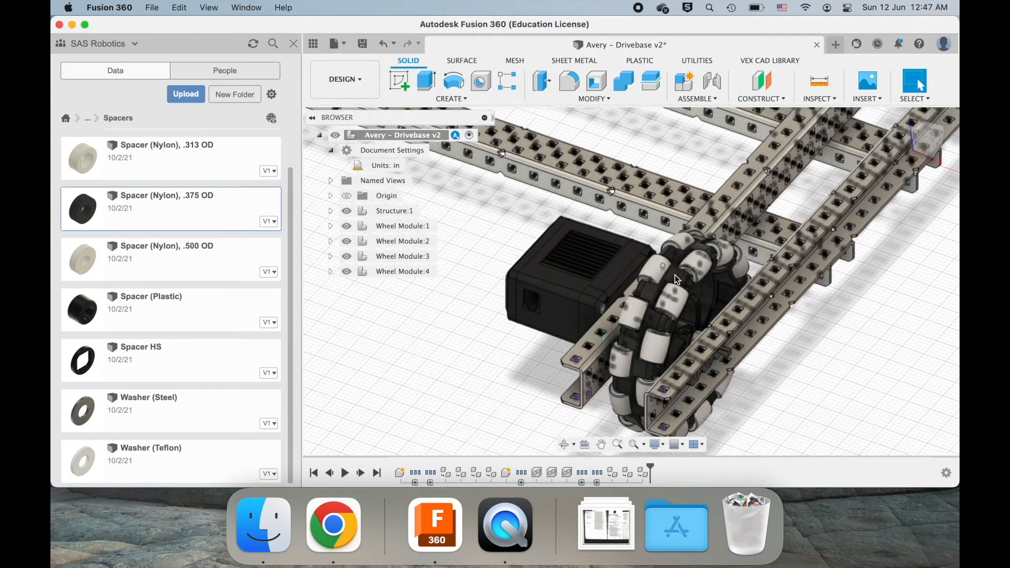
scroll(674, 274, right, 2)
click(330, 226)
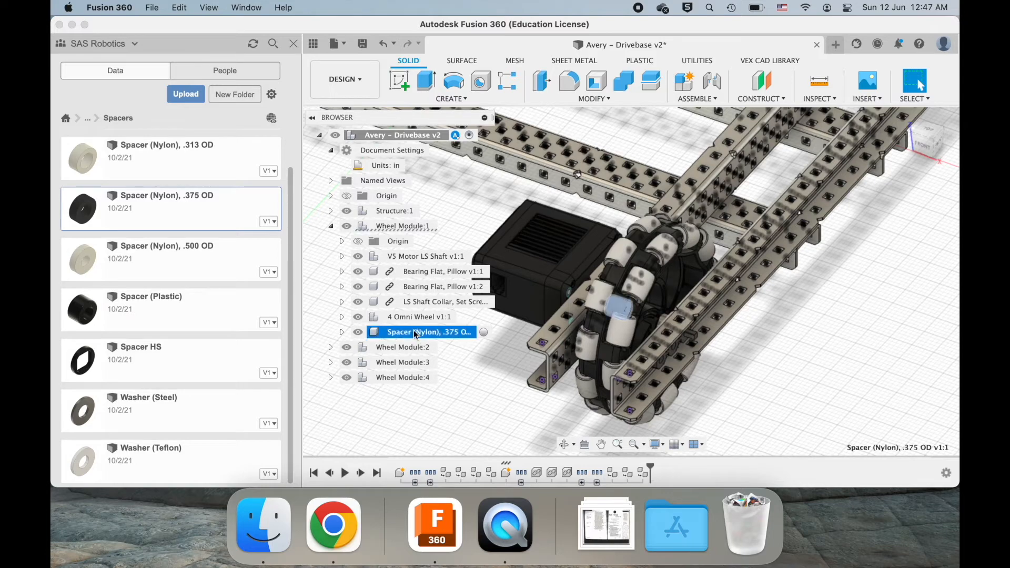
click(372, 321)
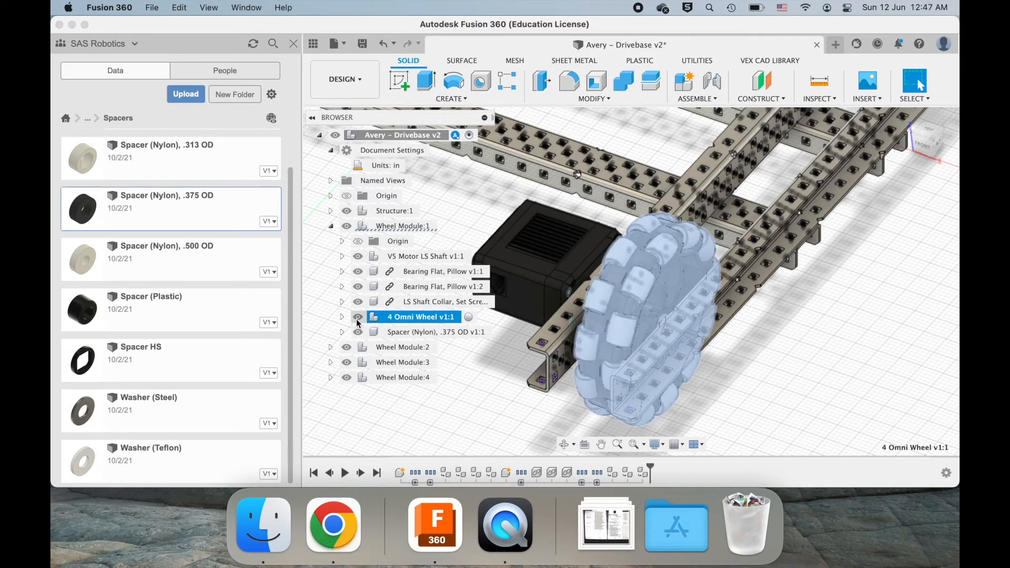
click(357, 319)
scroll(692, 342, down, 3)
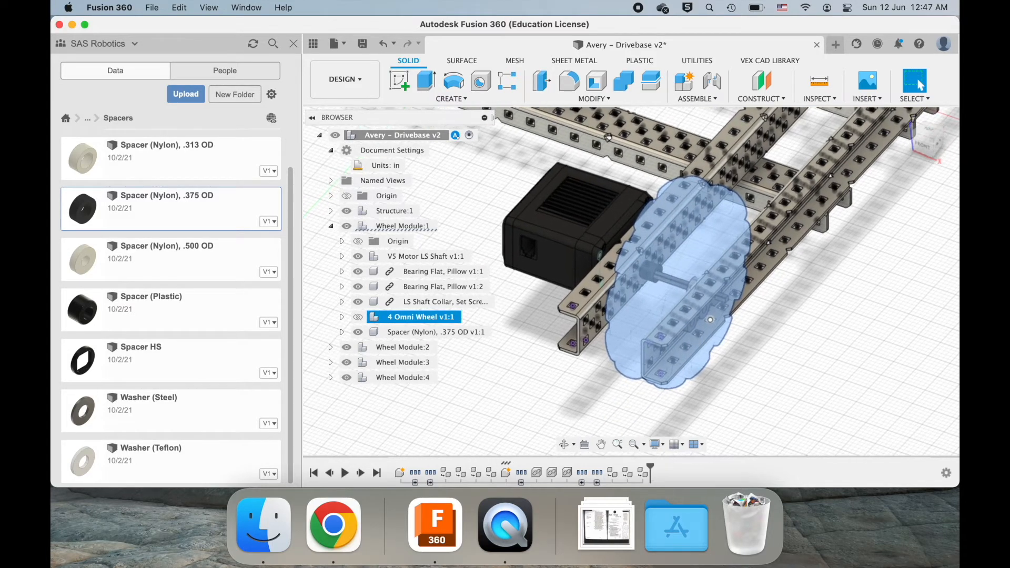
click(806, 399)
- Examine how the .375 OD nylon spacer sits on Wheel Module:1's shaft between the inner rail and the shaft collar
scroll(604, 301, up, 10)
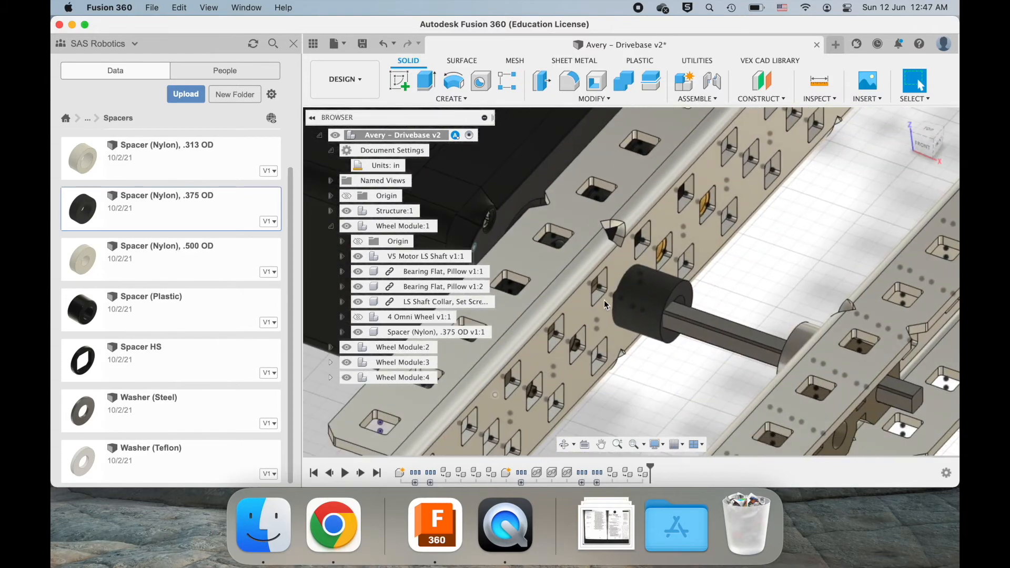
scroll(605, 304, up, 3)
click(649, 323)
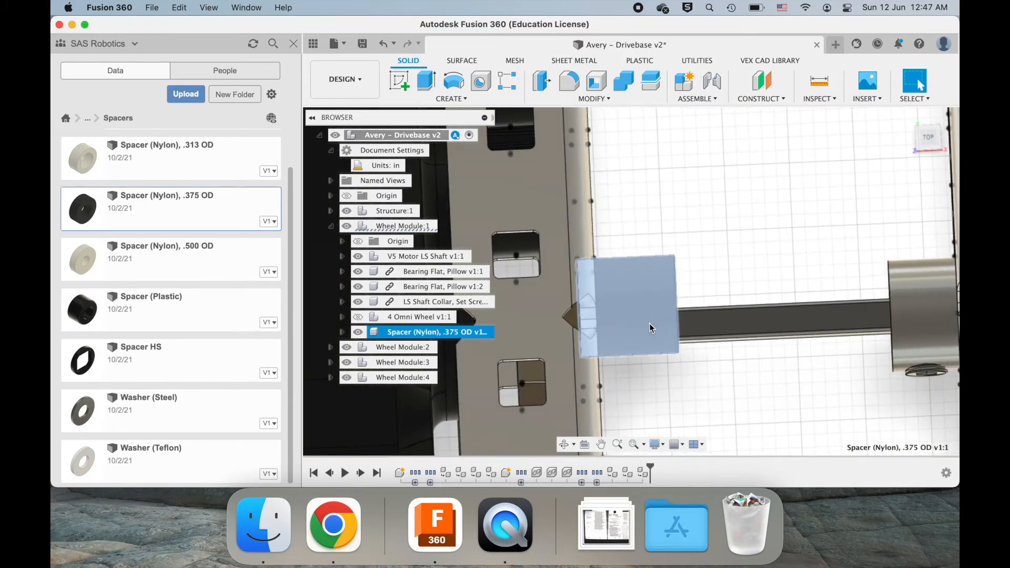
shift+scroll(649, 323, down, 5)
scroll(649, 323, down, 8)
click(647, 331)
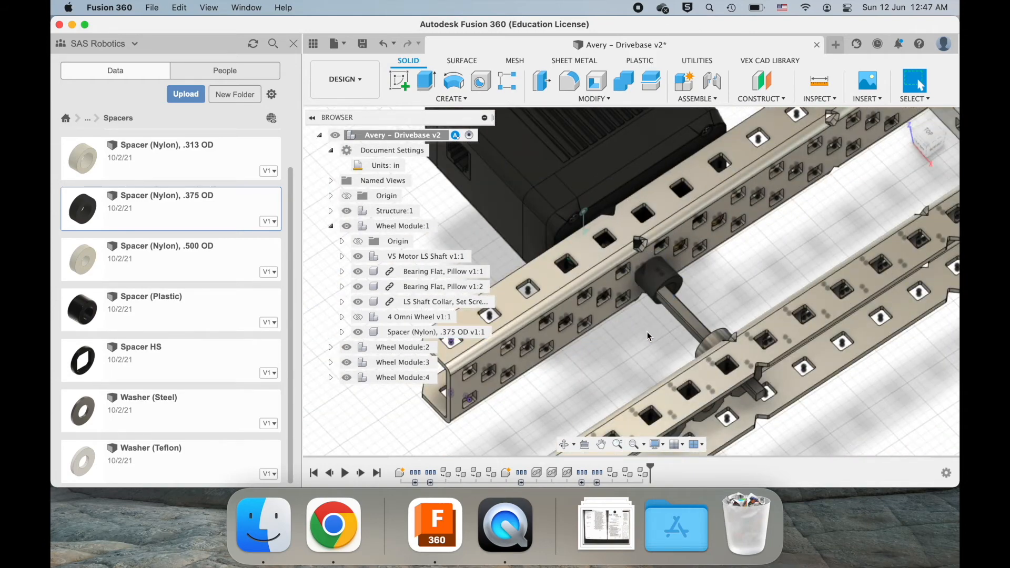
scroll(646, 331, up, 4)
shift+scroll(646, 332, down, 6)
shift+scroll(646, 331, left, 4)
scroll(645, 331, down, 5)
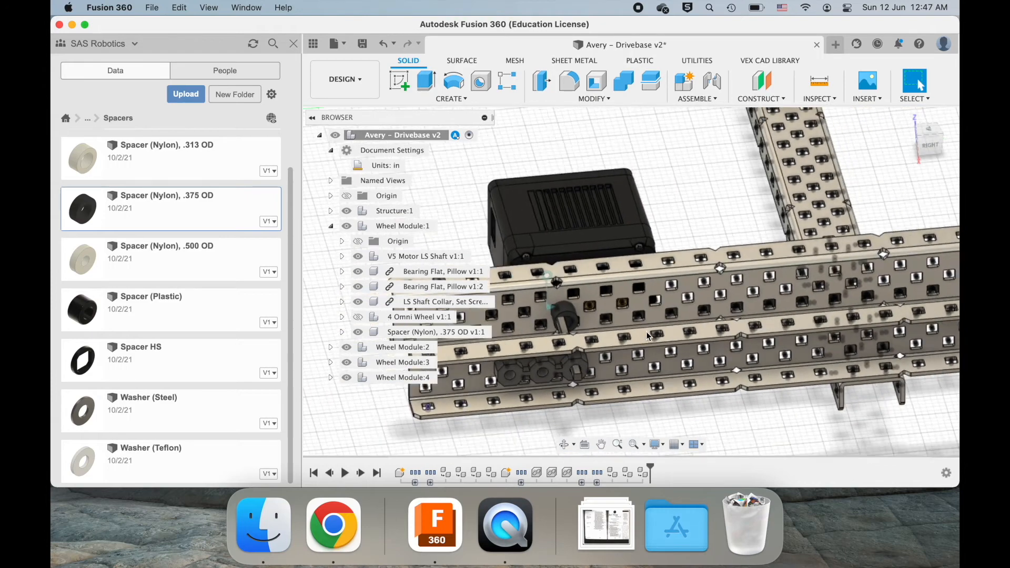
scroll(646, 333, down, 5)
scroll(646, 333, right, 4)
scroll(646, 332, up, 4)
scroll(646, 332, left, 4)
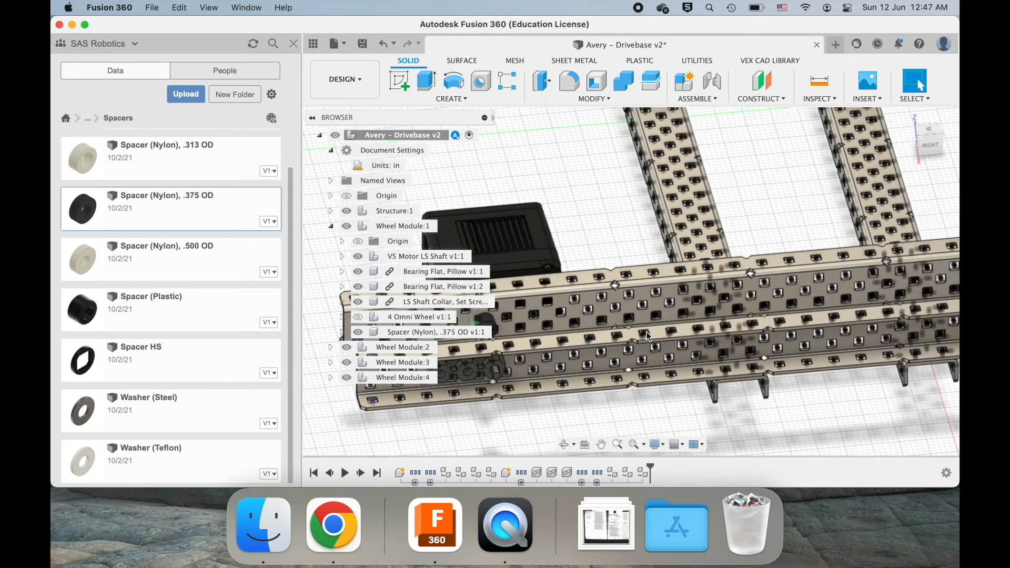
shift+scroll(645, 331, left, 3)
scroll(646, 331, up, 6)
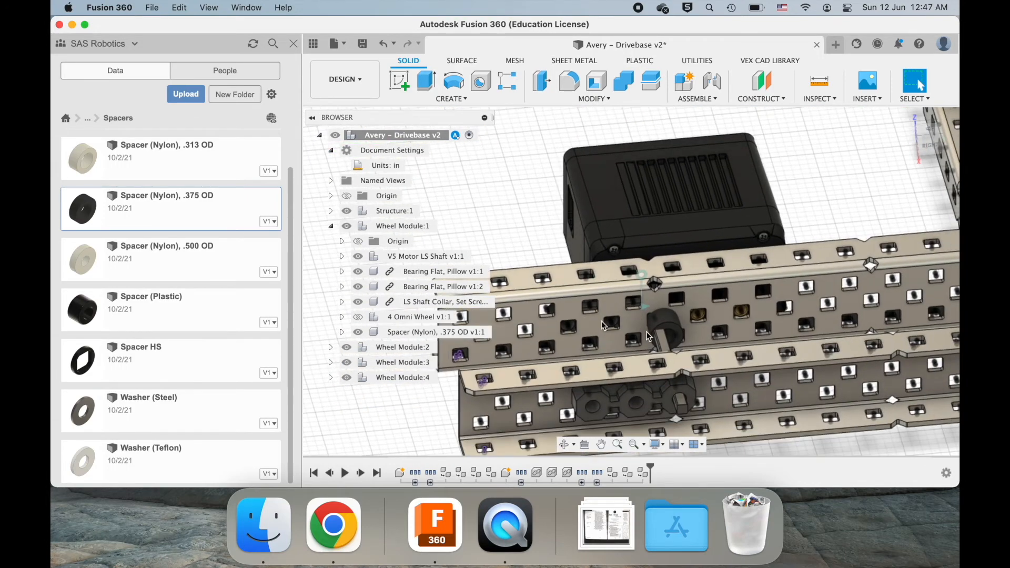
- Show the 4 Omni Wheel in Wheel Module:1 to check its fit between the rails, and hide it again
click(358, 316)
shift+scroll(546, 325, left, 4)
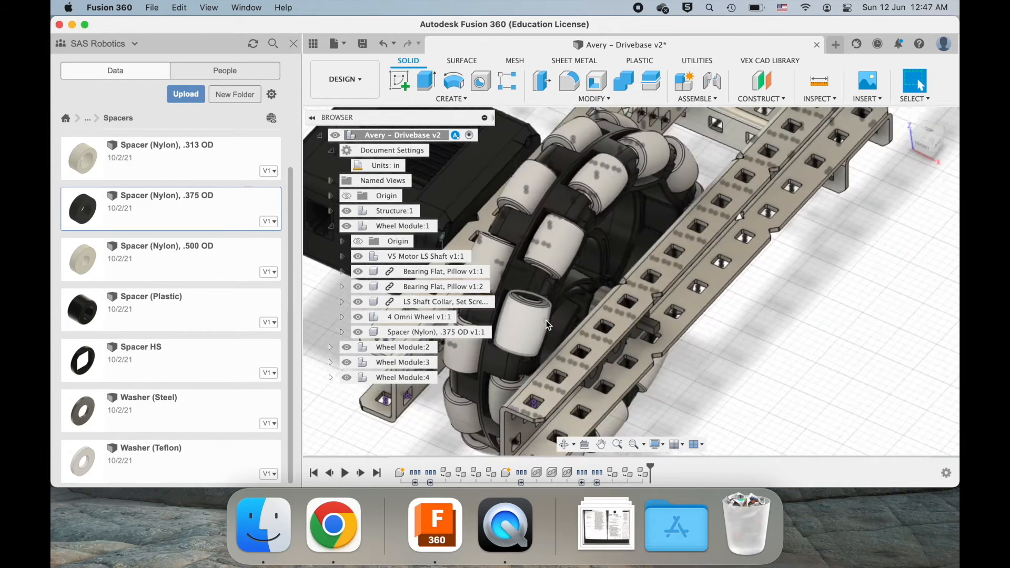
scroll(546, 325, down, 3)
shift+scroll(546, 321, left, 5)
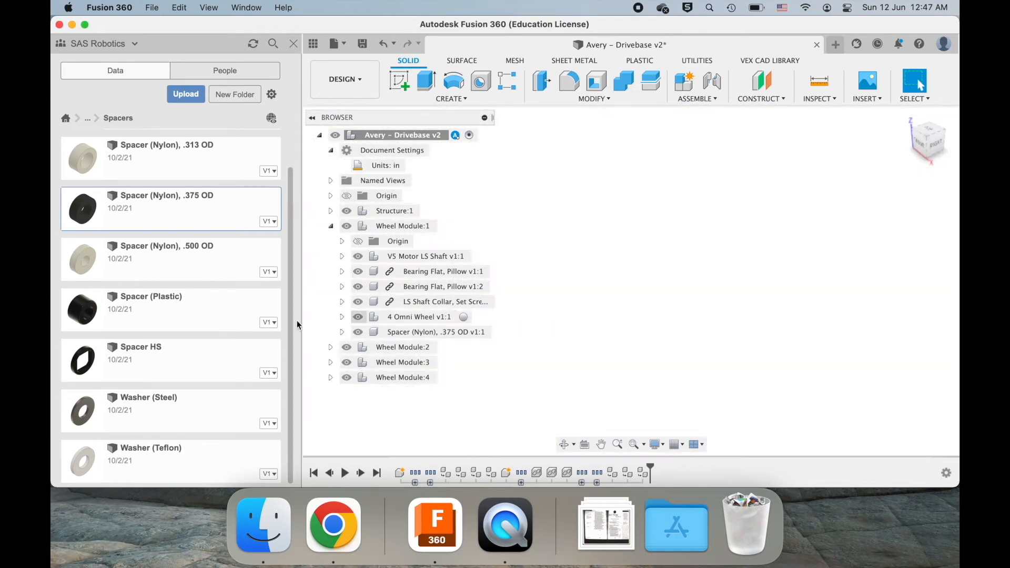
scroll(681, 345, up, 8)
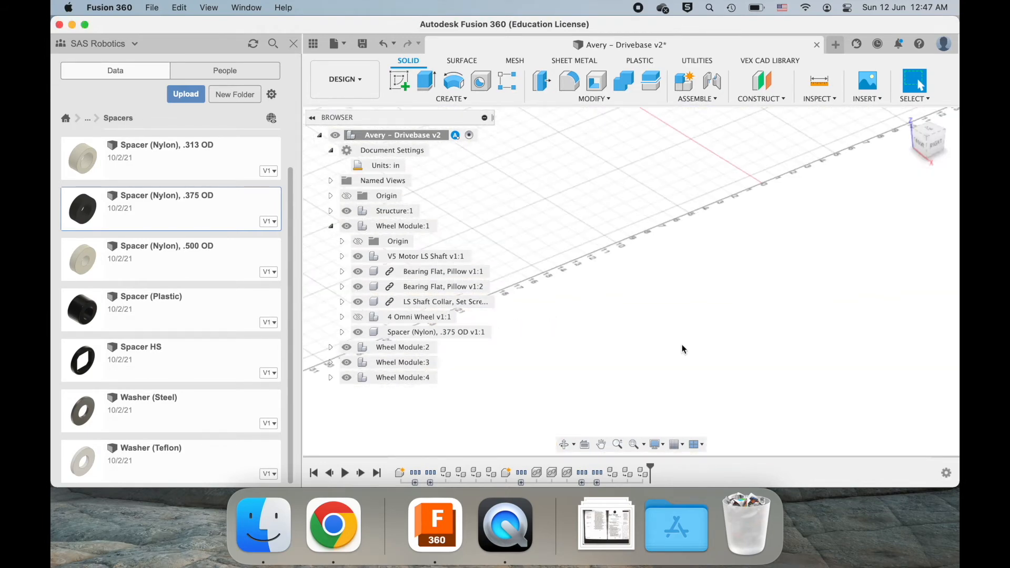
scroll(682, 348, down, 10)
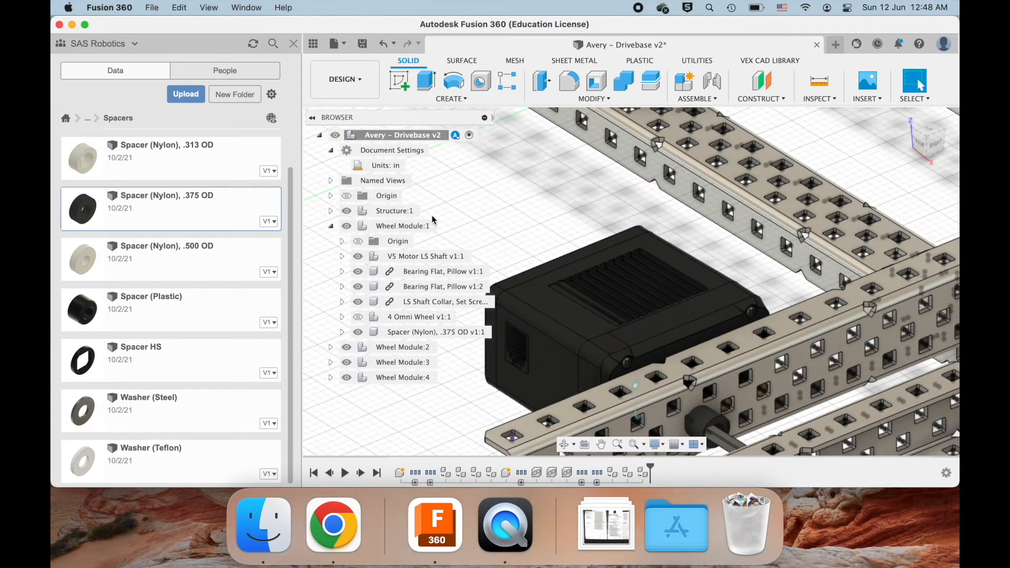
- Activate Wheel Module:1 for editing and bring its spacer and shaft into close view
double_click(409, 225)
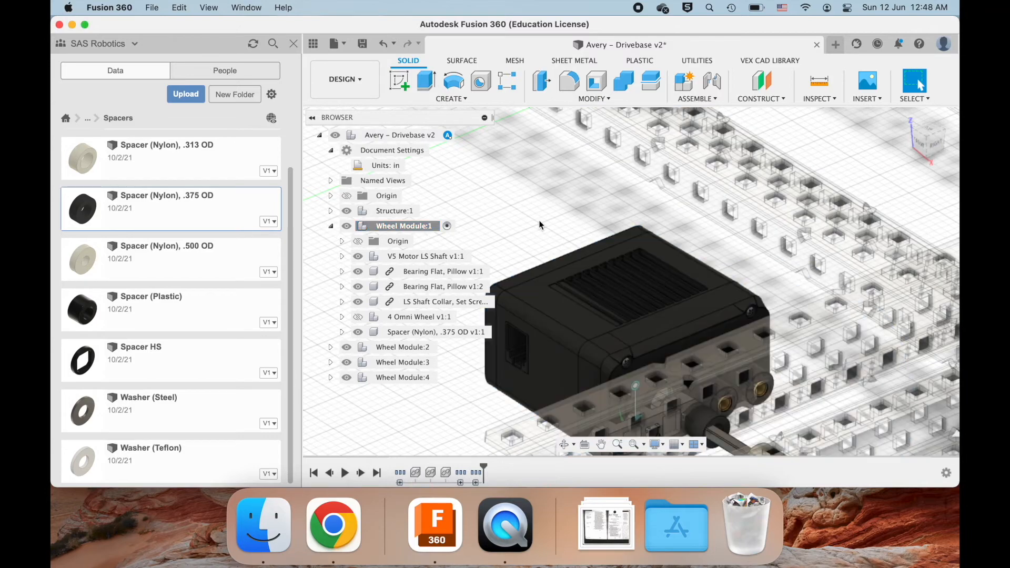
scroll(539, 219, up, 3)
scroll(539, 221, down, 6)
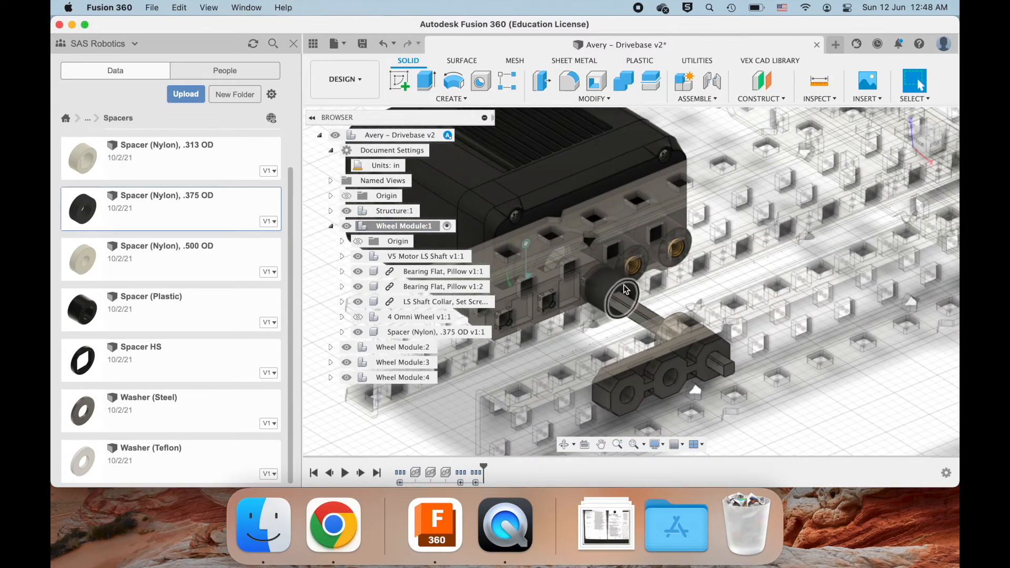
- Move the .375 OD nylon spacer 0.30 in outward along Wheel Module:1's shaft and set its inner end as the point-to-point origin
key(m)
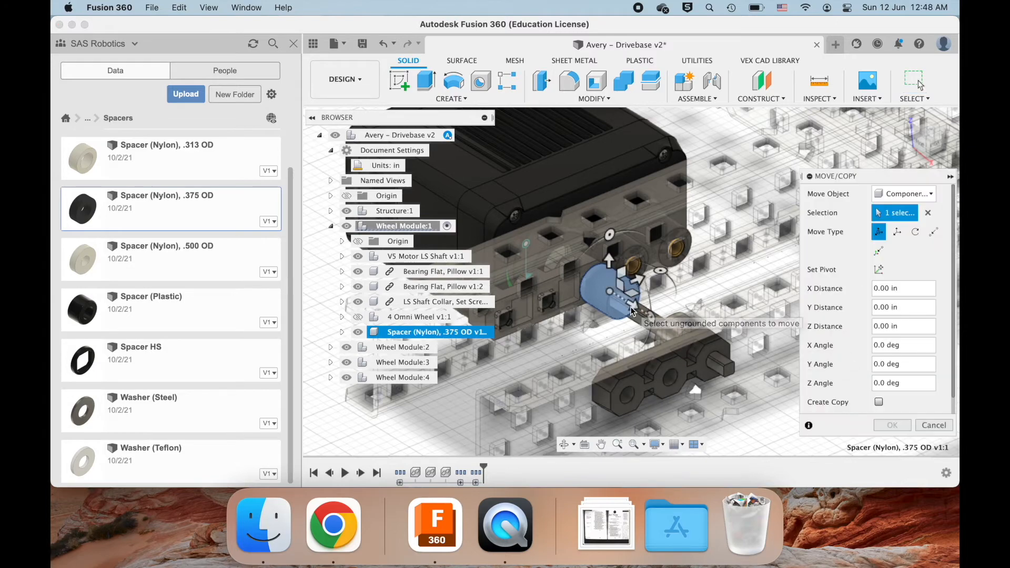
drag(642, 305, 661, 308)
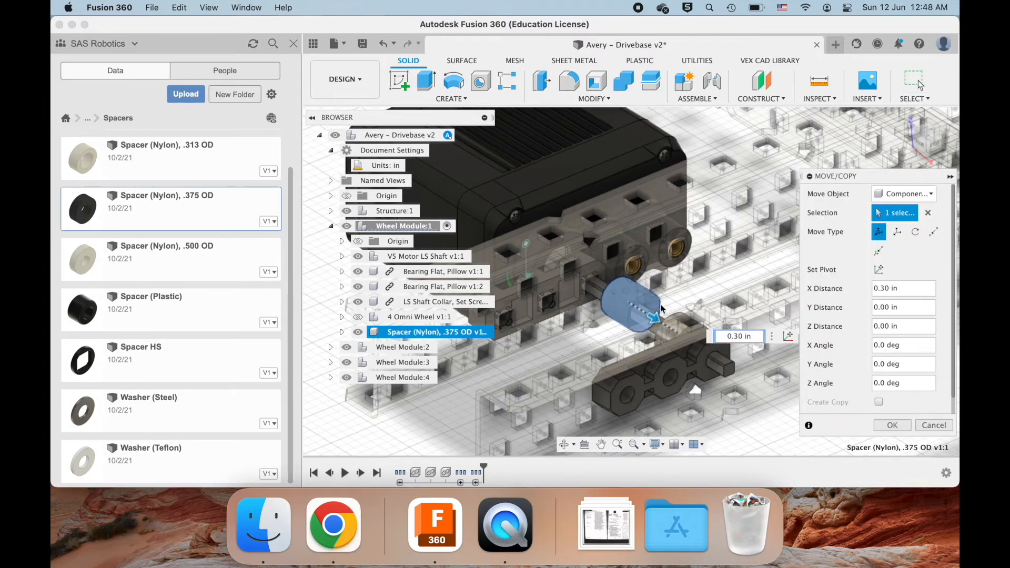
click(932, 233)
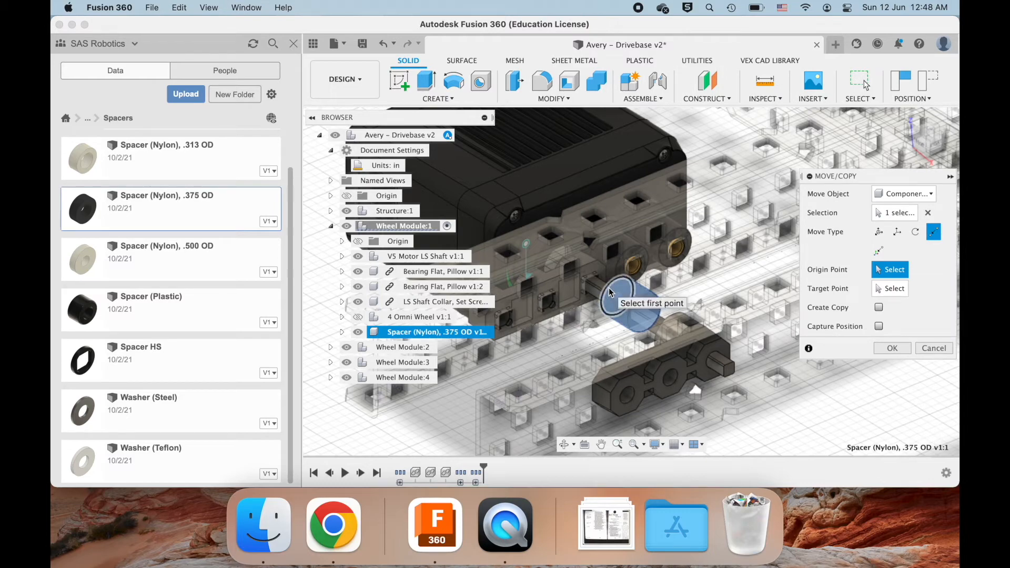
middle_drag(654, 288, 720, 268)
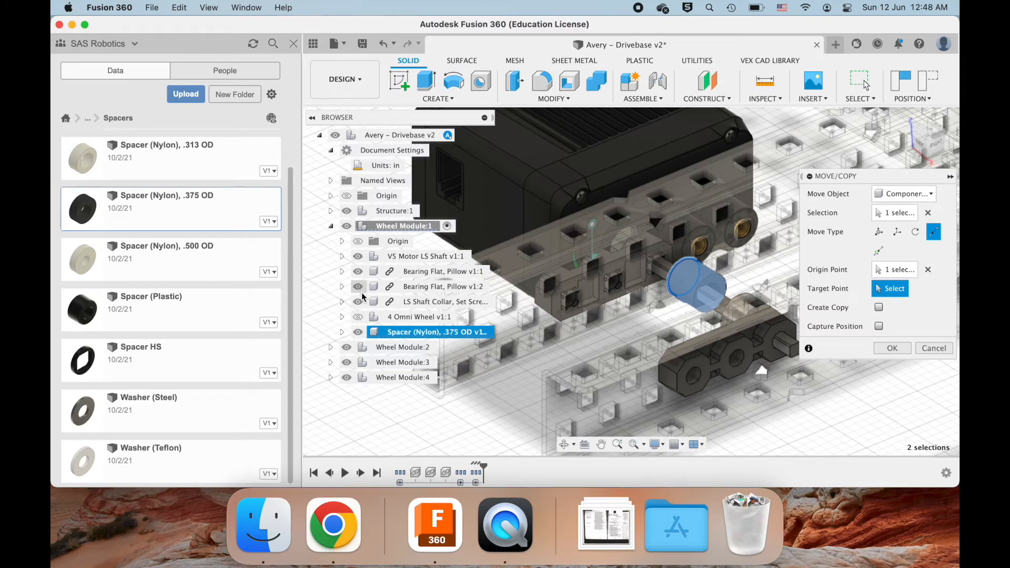
- Hide the V5 Motor LS Shaft and move the spacer's inner end onto a target point at the inner rail's pillow bearing
click(358, 256)
scroll(568, 279, up, 5)
scroll(575, 281, up, 4)
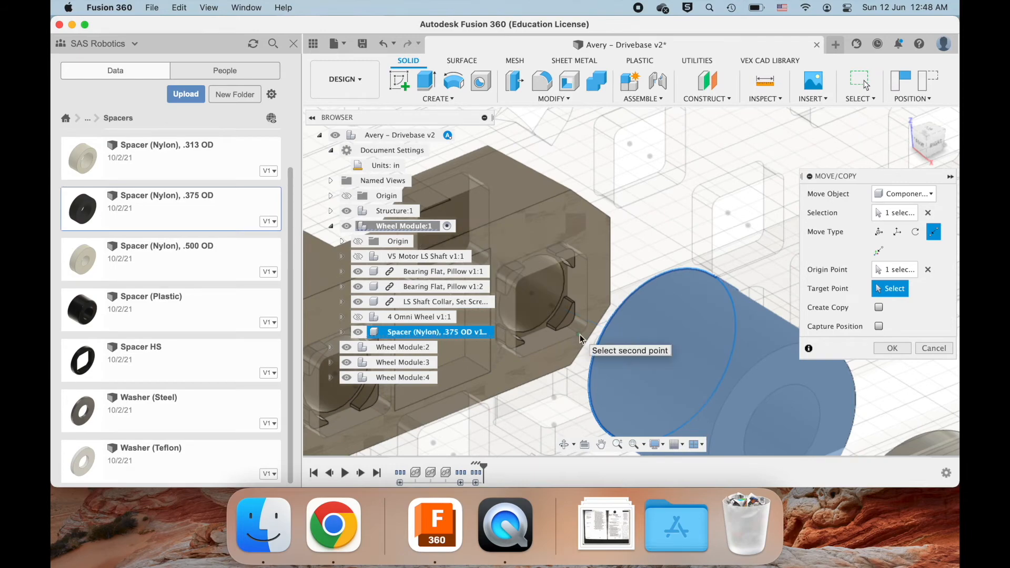
scroll(580, 335, up, 3)
click(561, 315)
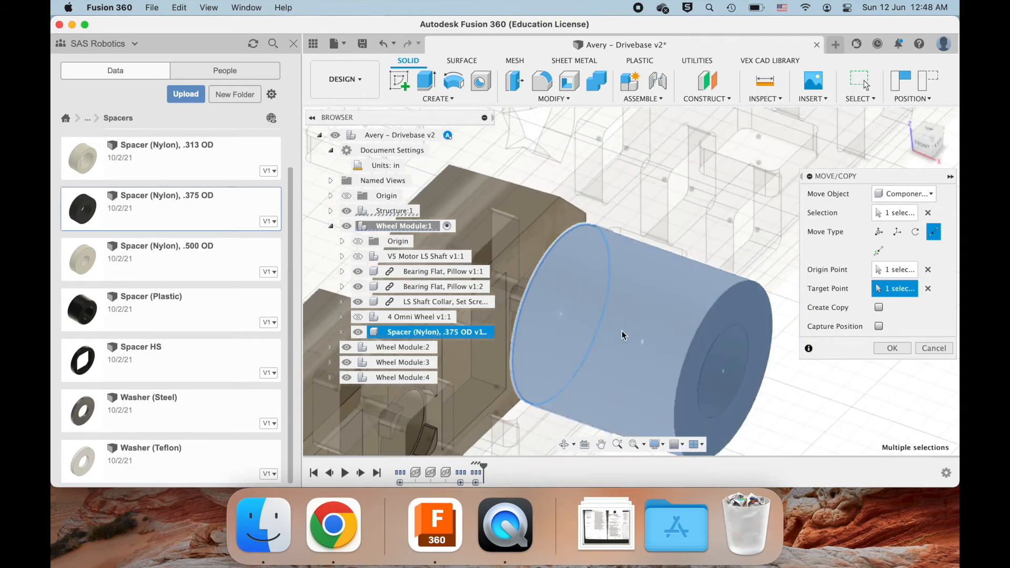
scroll(621, 333, up, 4)
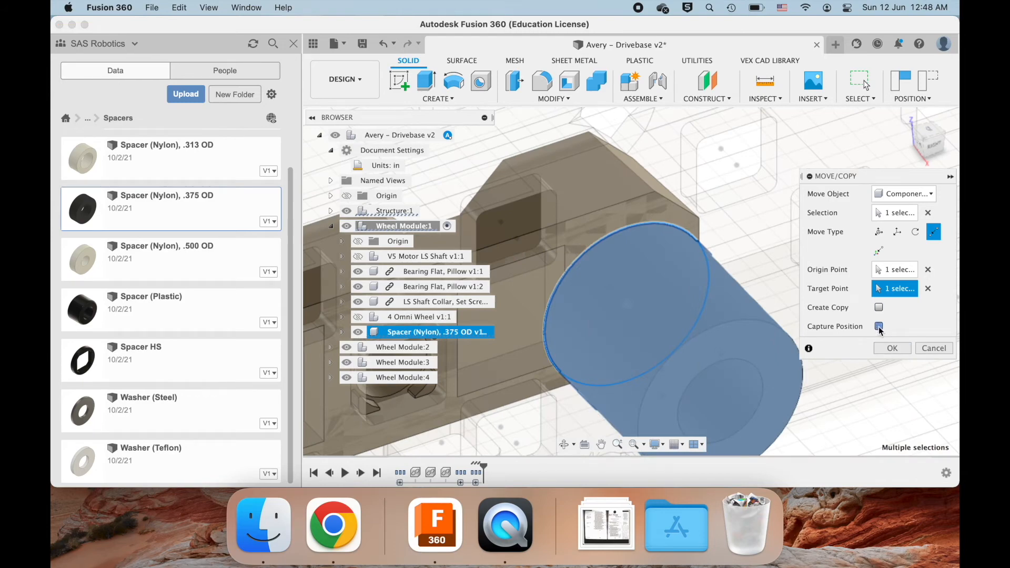
click(893, 348)
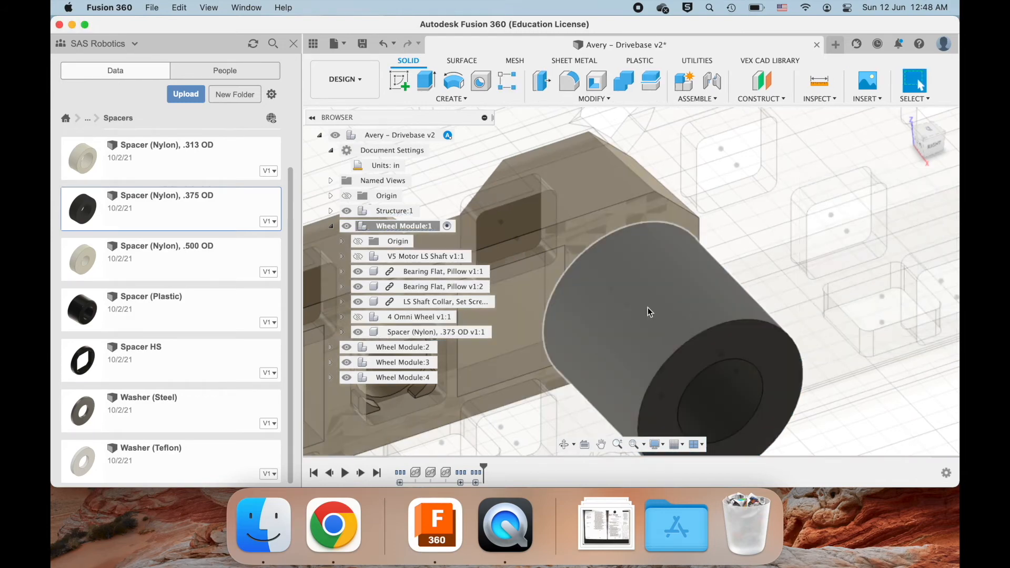
- Show the 4 Omni Wheel in Wheel Module:1 and activate the top-level drivebase assembly
scroll(648, 307, down, 6)
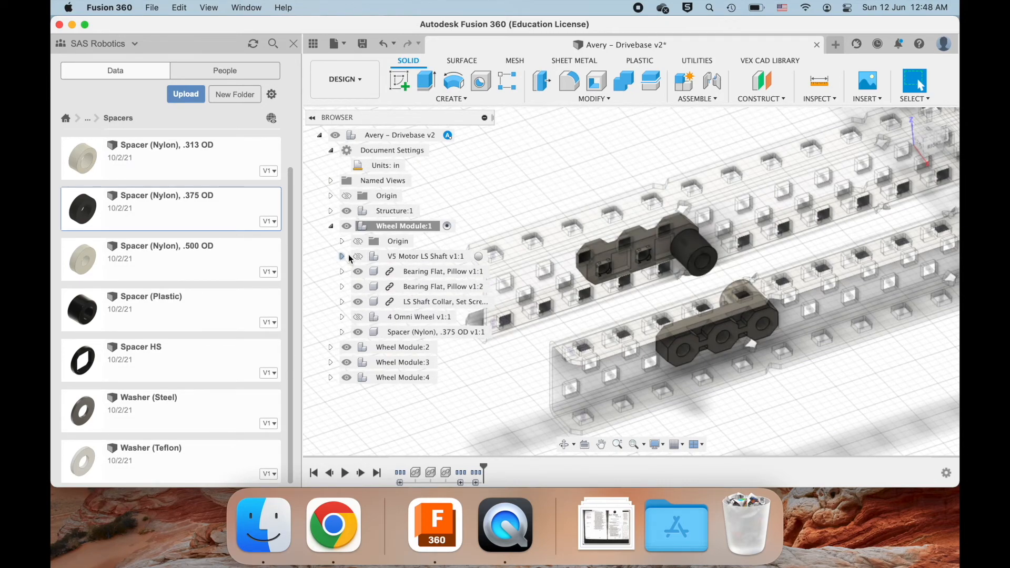
click(357, 316)
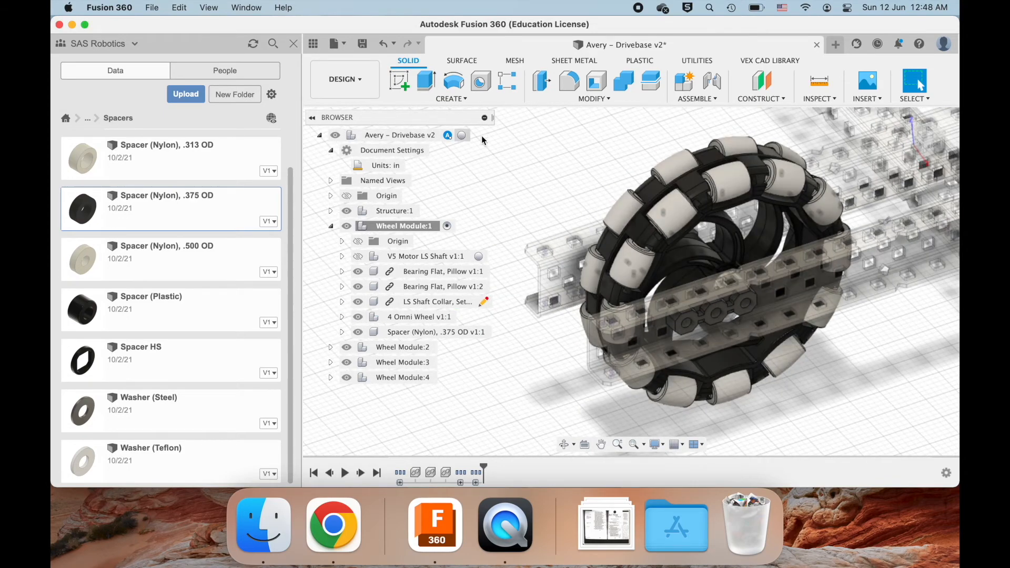
click(461, 135)
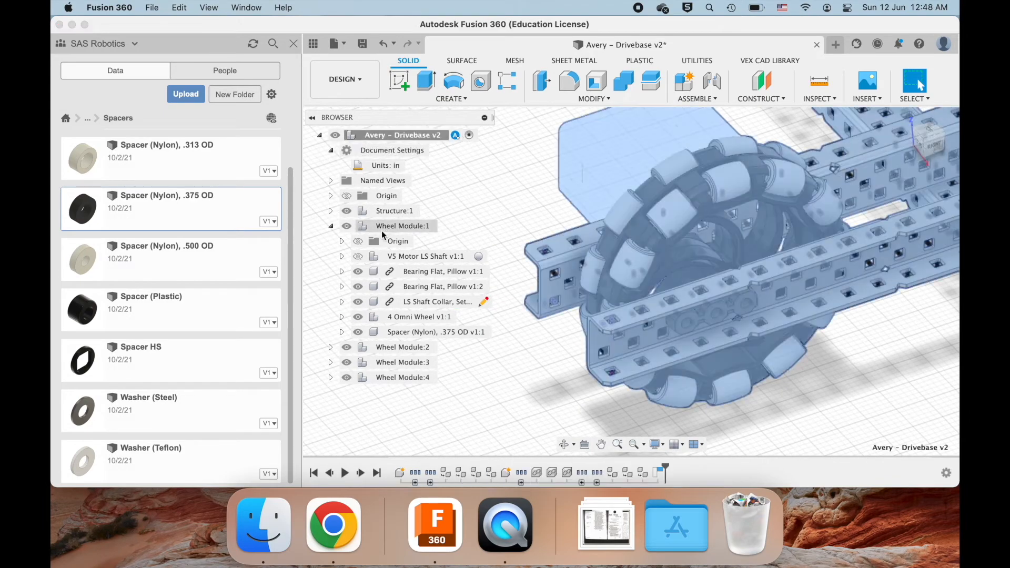
click(331, 226)
click(583, 419)
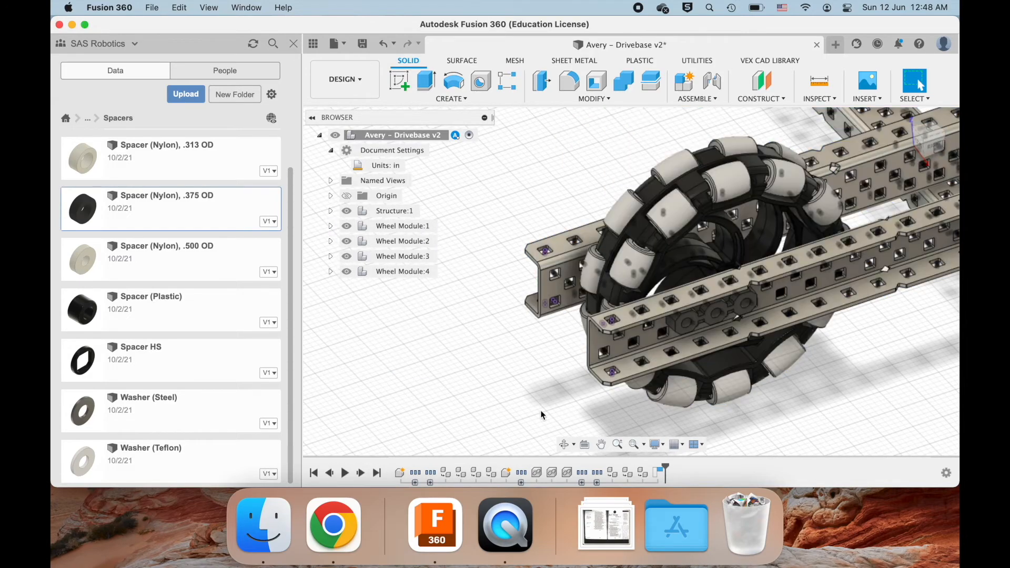
- Show the V5 Motor LS Shaft in Wheel Module:1
click(331, 226)
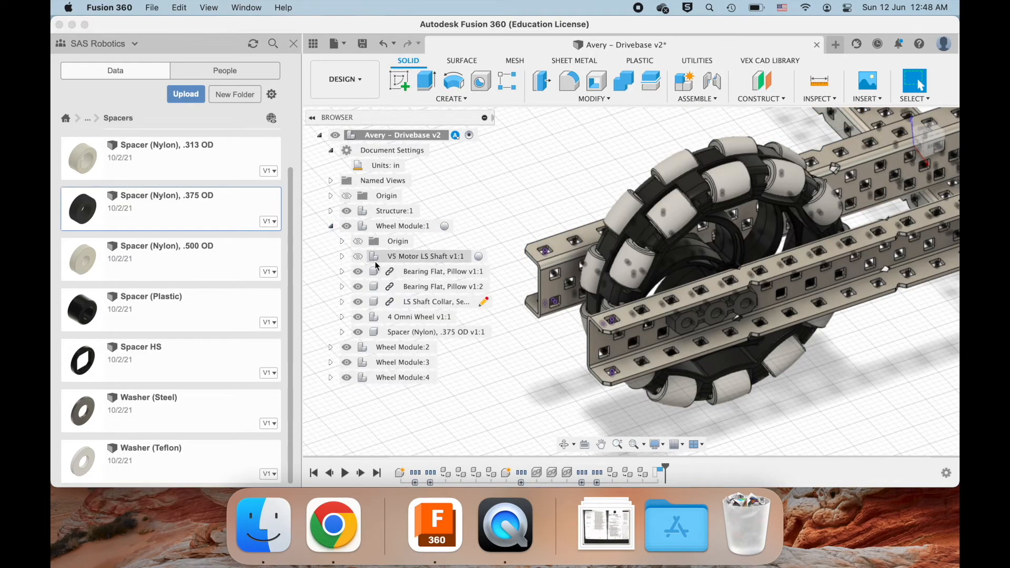
click(358, 256)
click(330, 226)
- Examine from the front and above how the wheels and spacers of the copied modules sit between the rails
scroll(499, 261, up, 2)
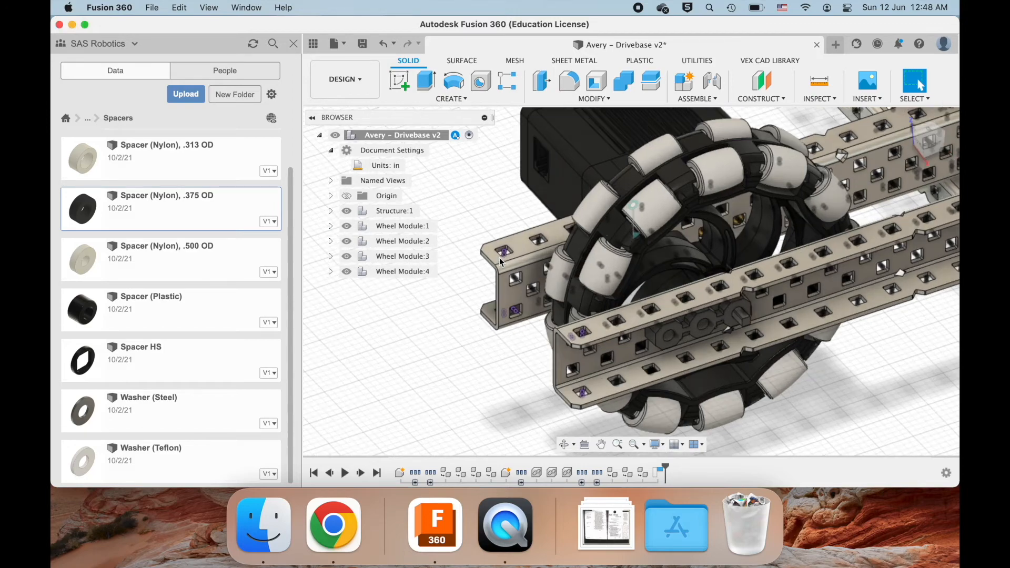
shift+scroll(584, 251, left, 5)
scroll(585, 252, up, 4)
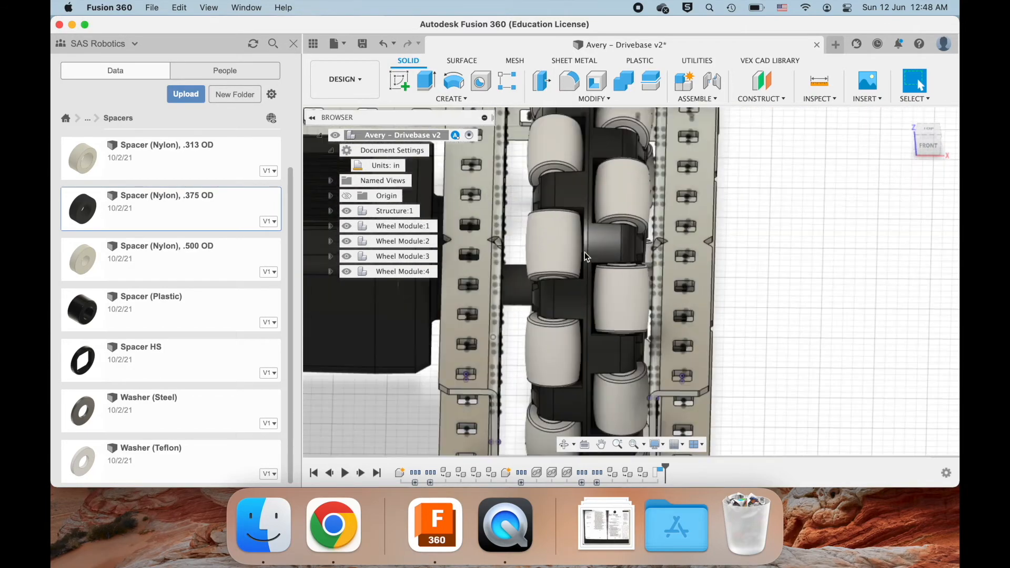
shift+scroll(518, 288, down, 5)
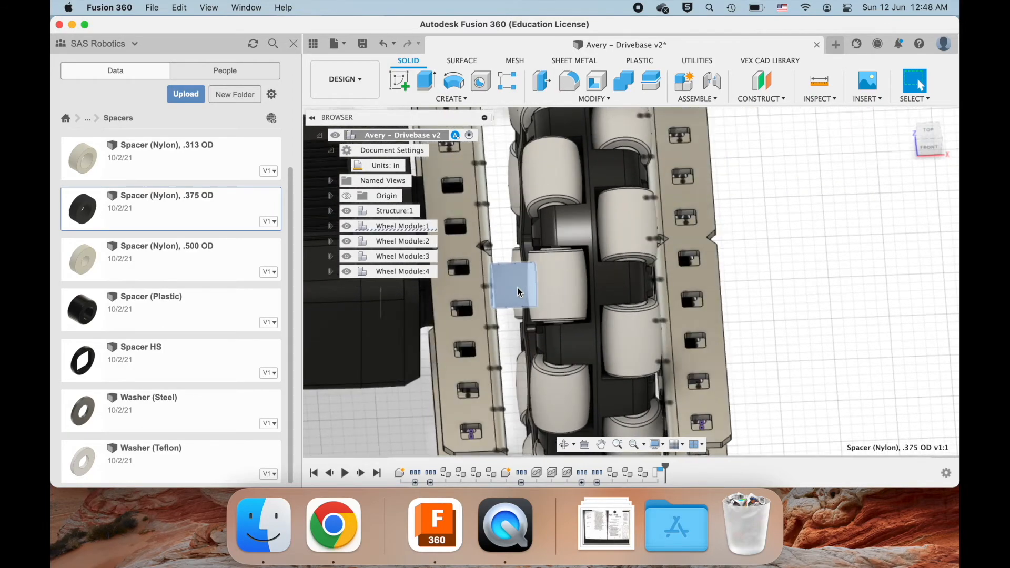
shift+scroll(518, 287, up, 8)
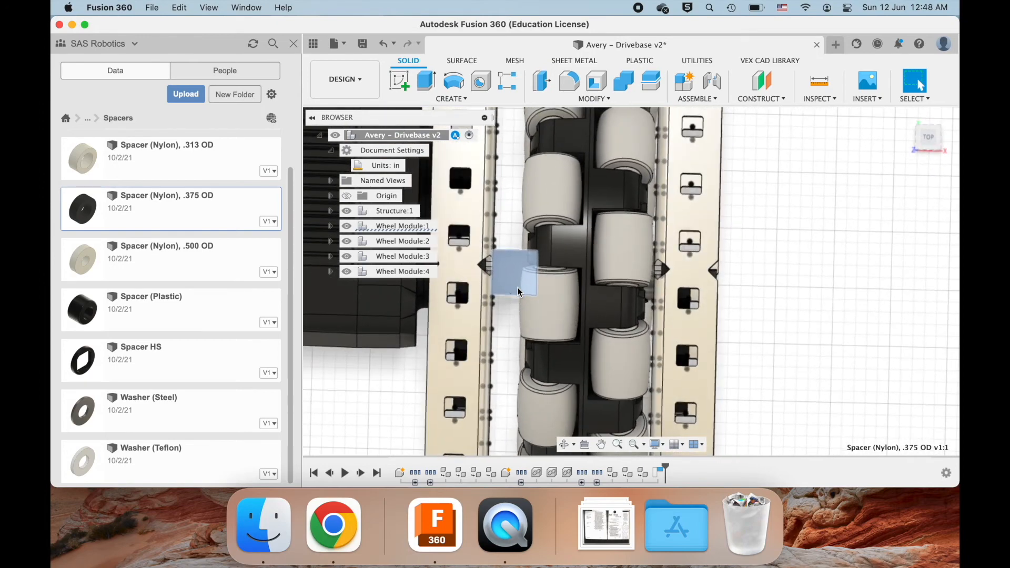
scroll(517, 287, down, 10)
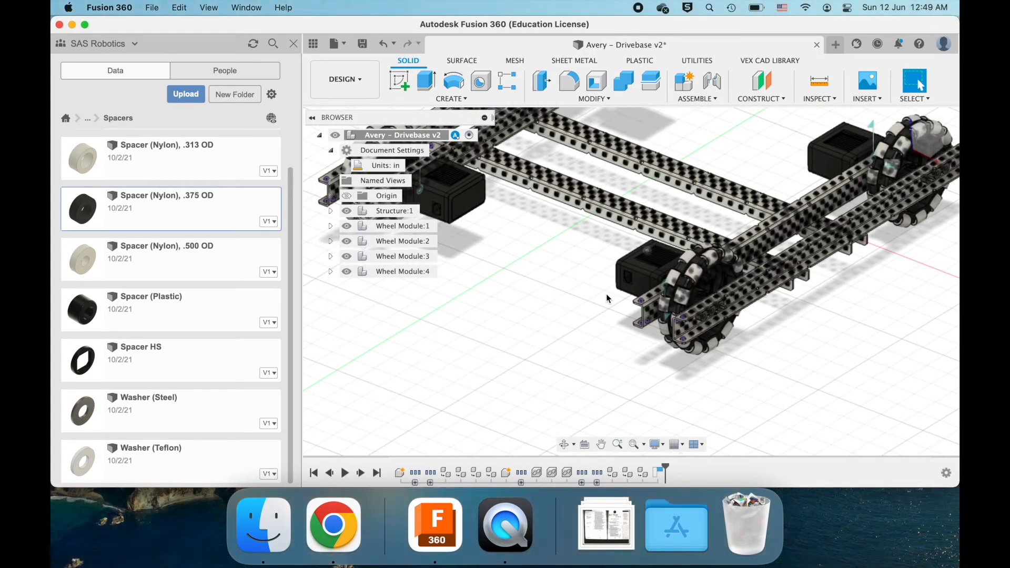
scroll(680, 309, up, 3)
scroll(679, 307, up, 10)
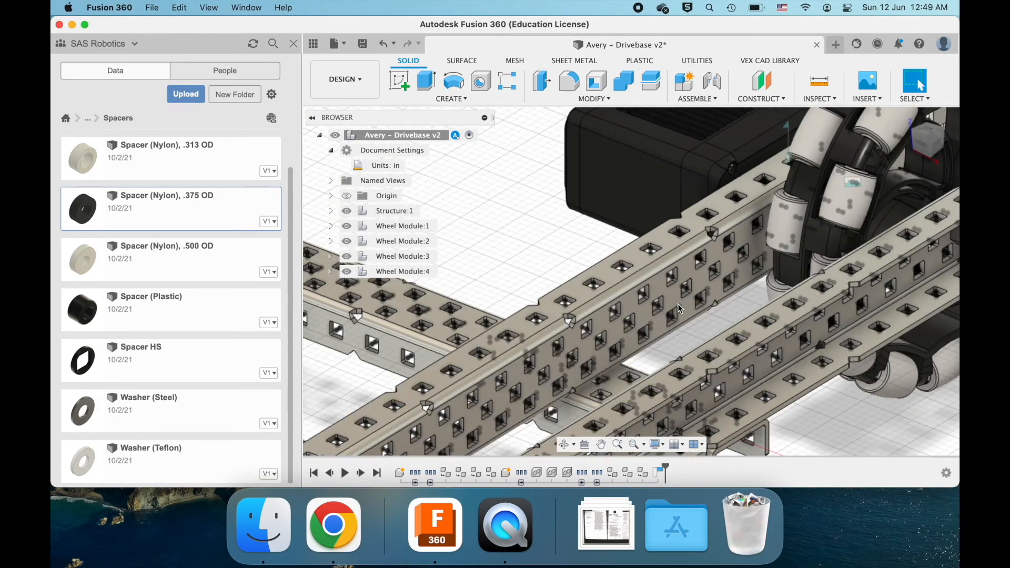
shift+scroll(696, 232, left, 5)
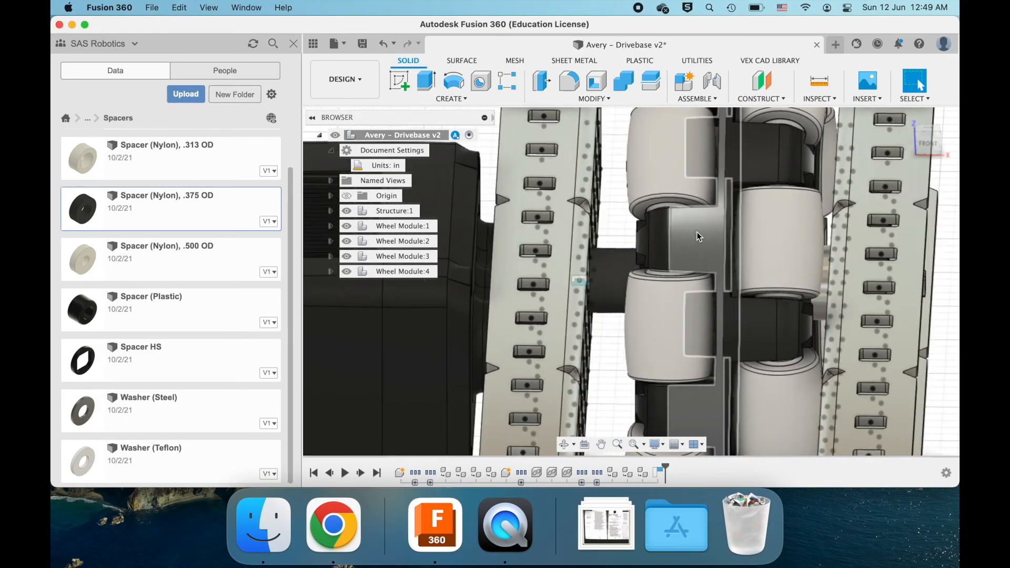
shift+scroll(696, 232, right, 7)
click(756, 241)
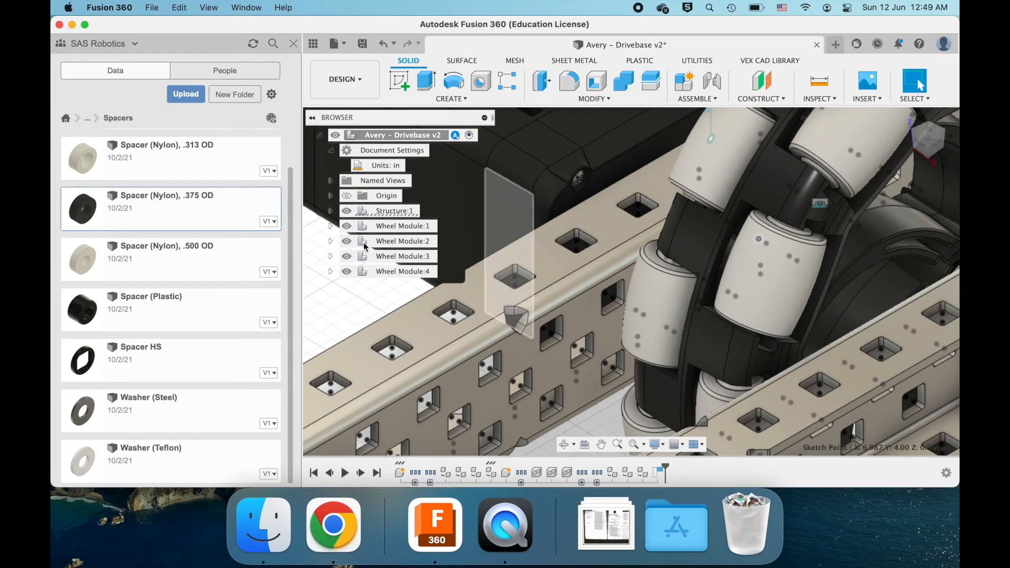
- Inspect the spacer on Wheel Module:2's shaft with its 4 Omni Wheel temporarily hidden
click(330, 242)
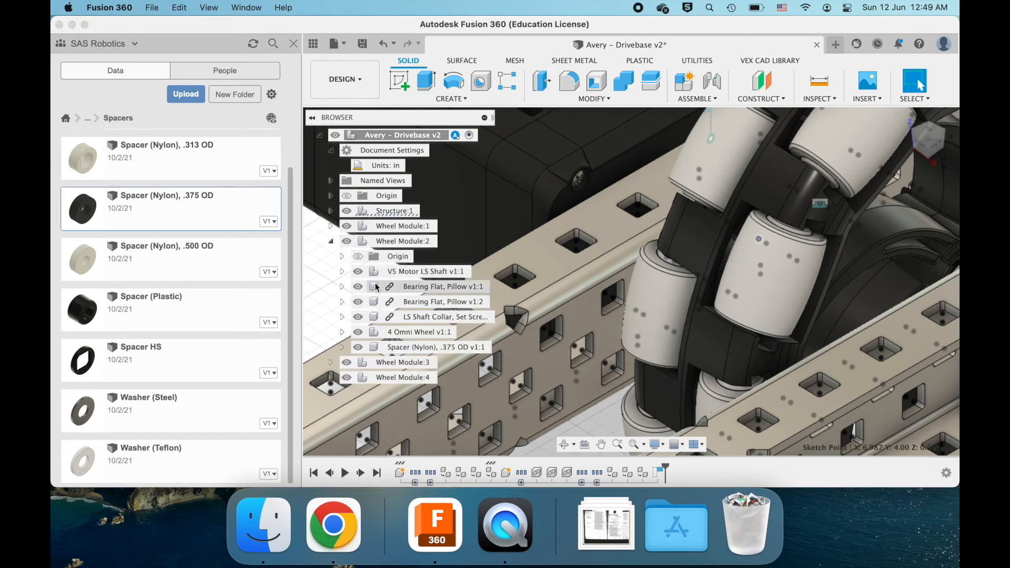
click(360, 332)
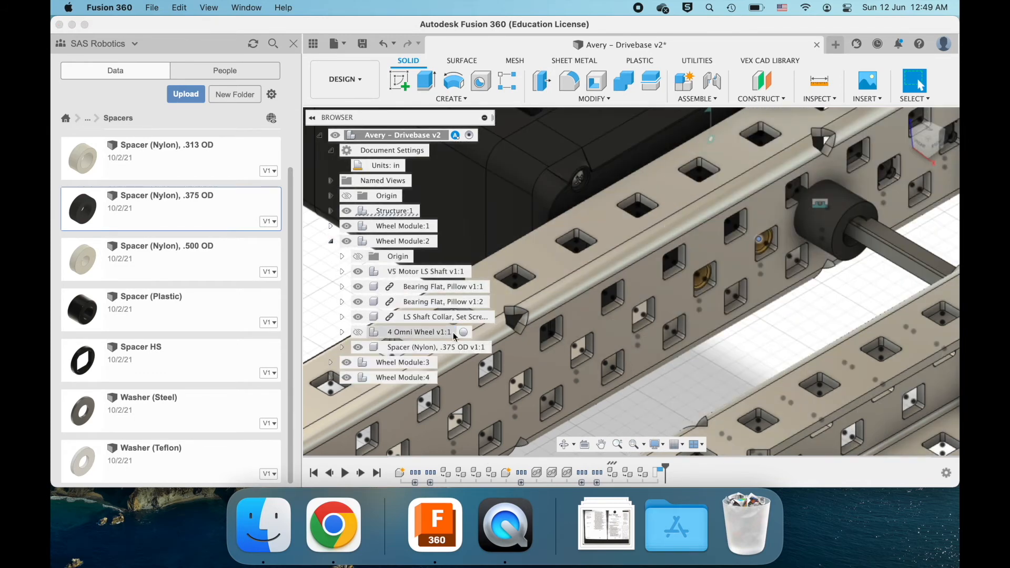
scroll(783, 266, up, 5)
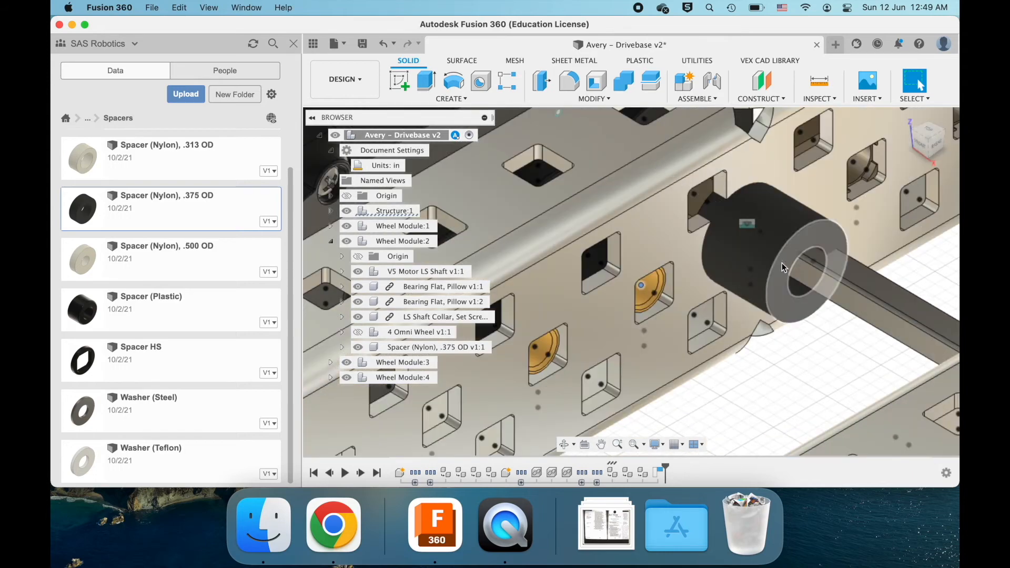
scroll(783, 263, down, 5)
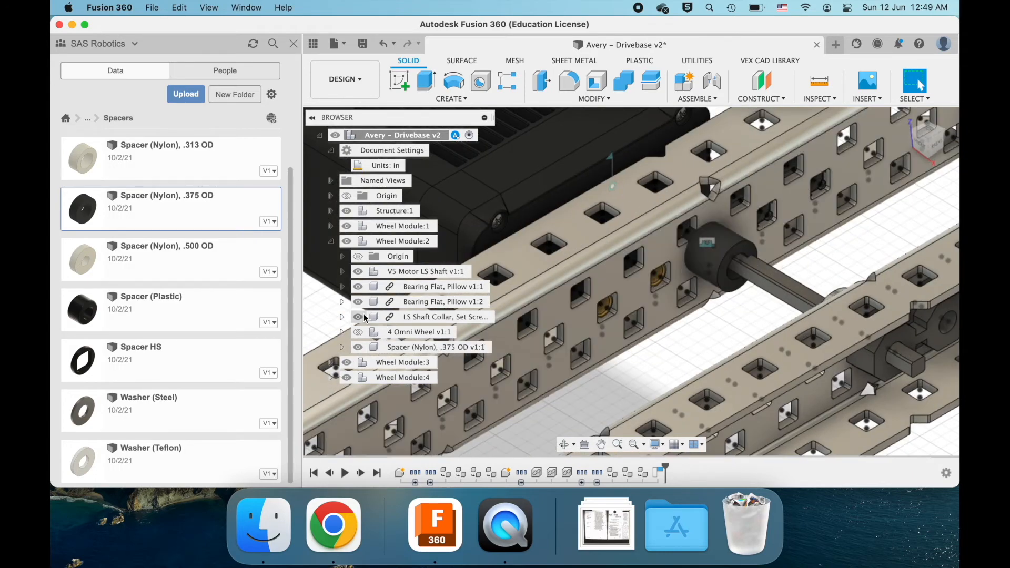
click(358, 333)
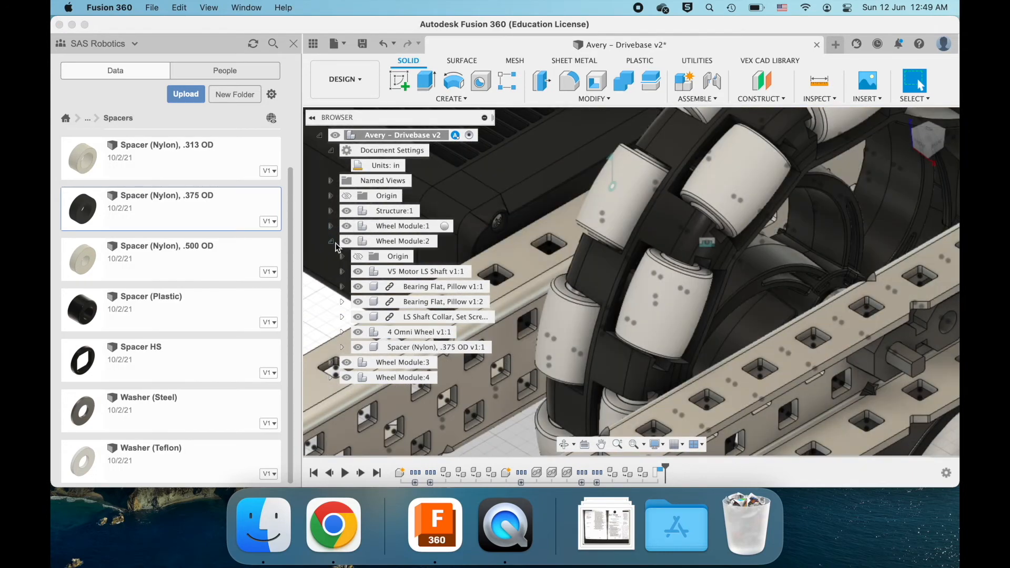
click(331, 241)
- Activate Wheel Module:1 for editing and expand its component list
double_click(432, 230)
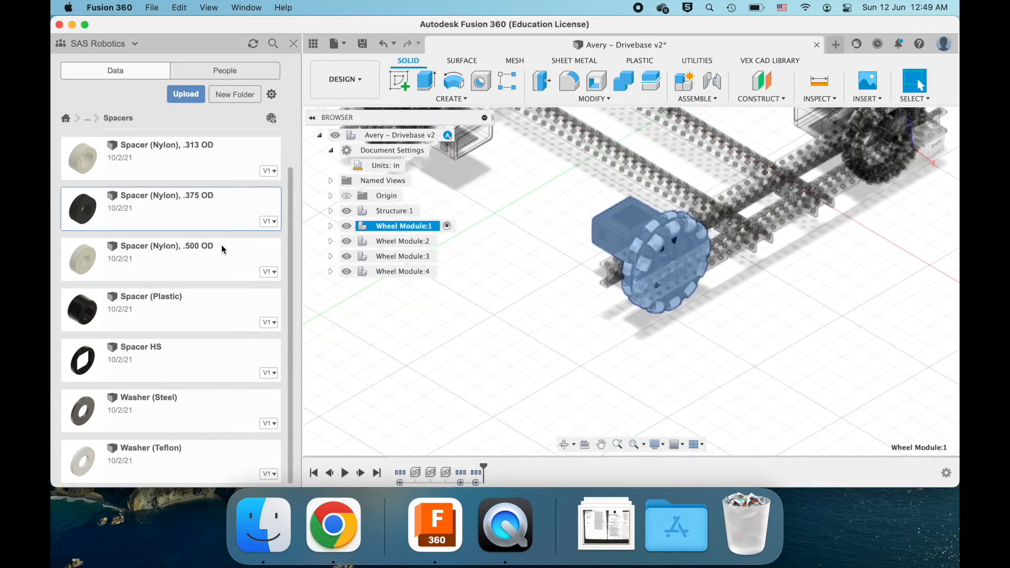
click(330, 226)
click(456, 240)
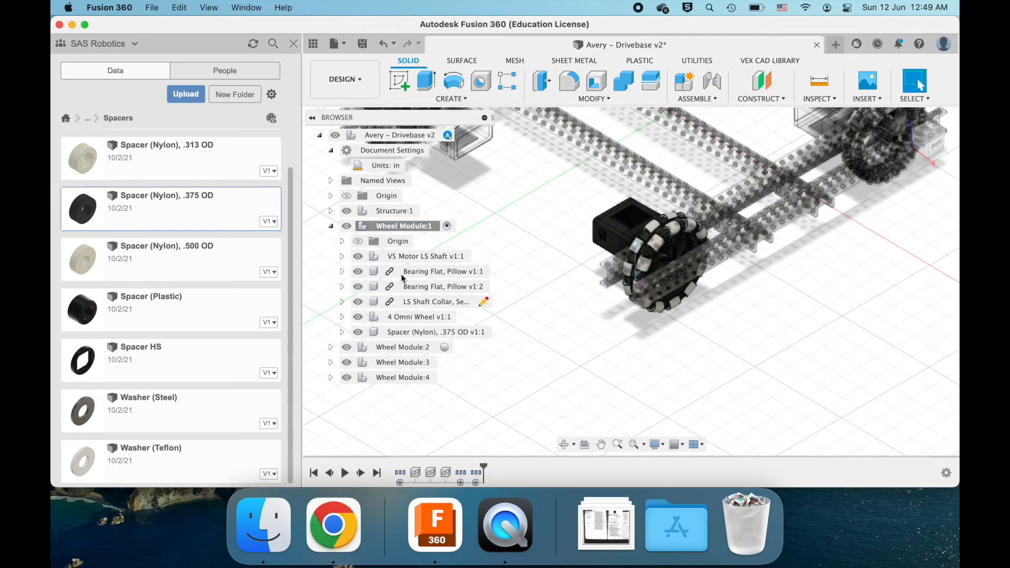
right_click(398, 228)
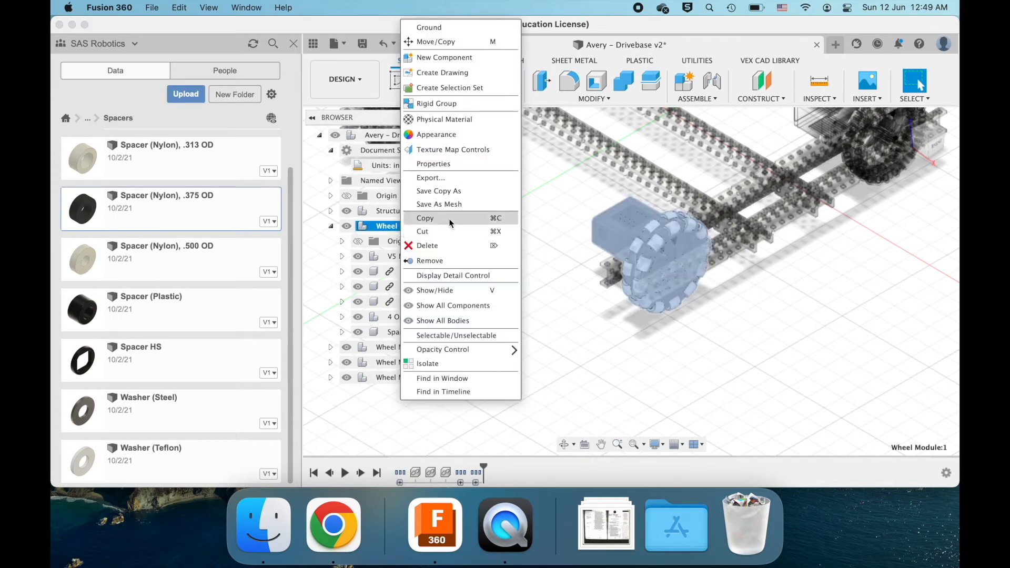
click(583, 276)
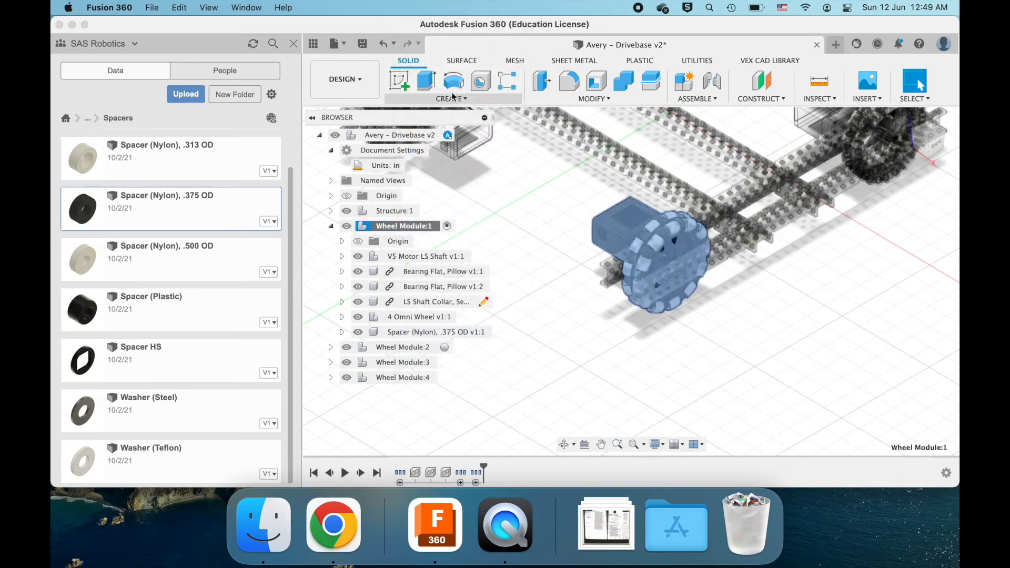
click(451, 99)
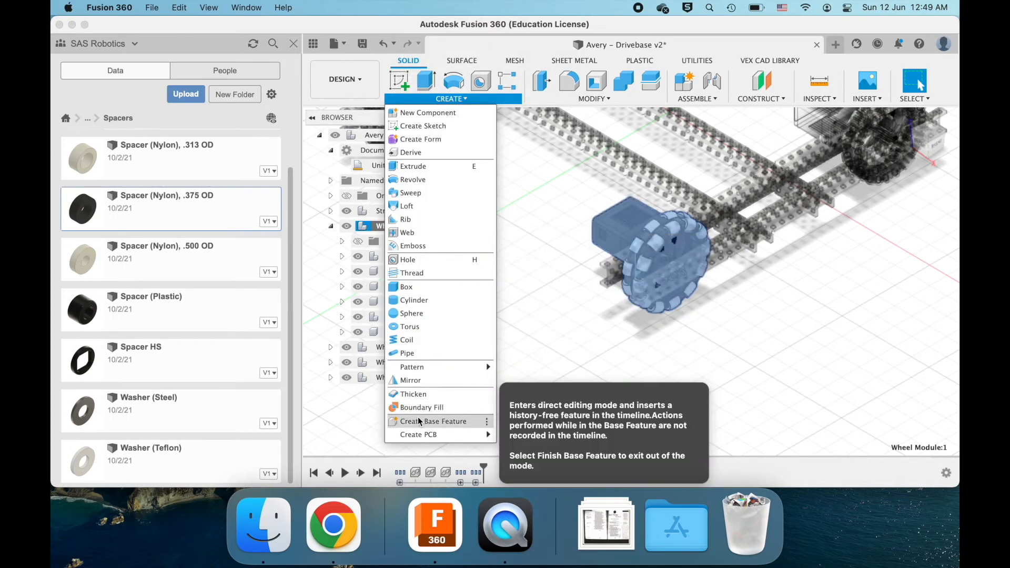
click(620, 103)
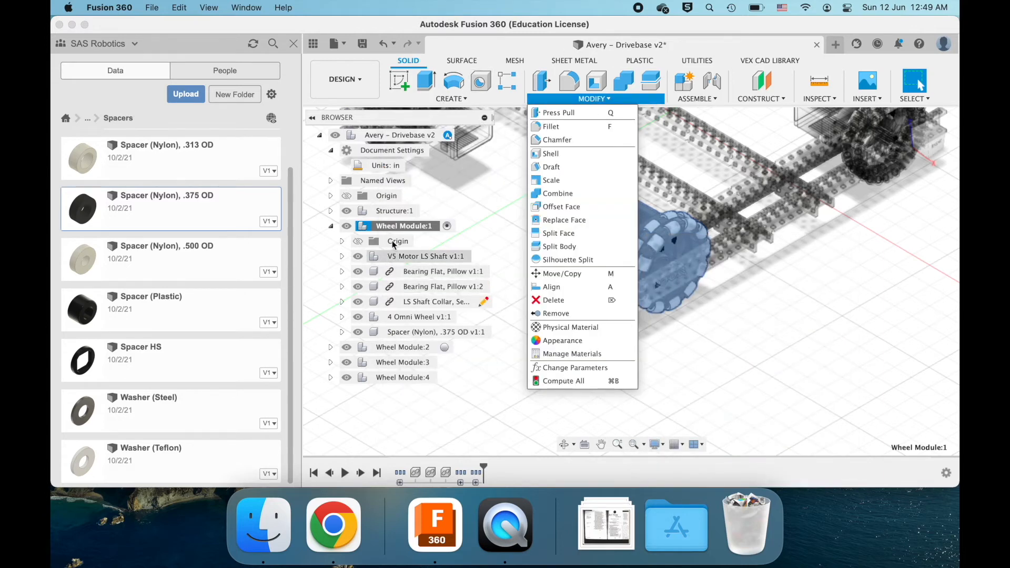
double_click(398, 226)
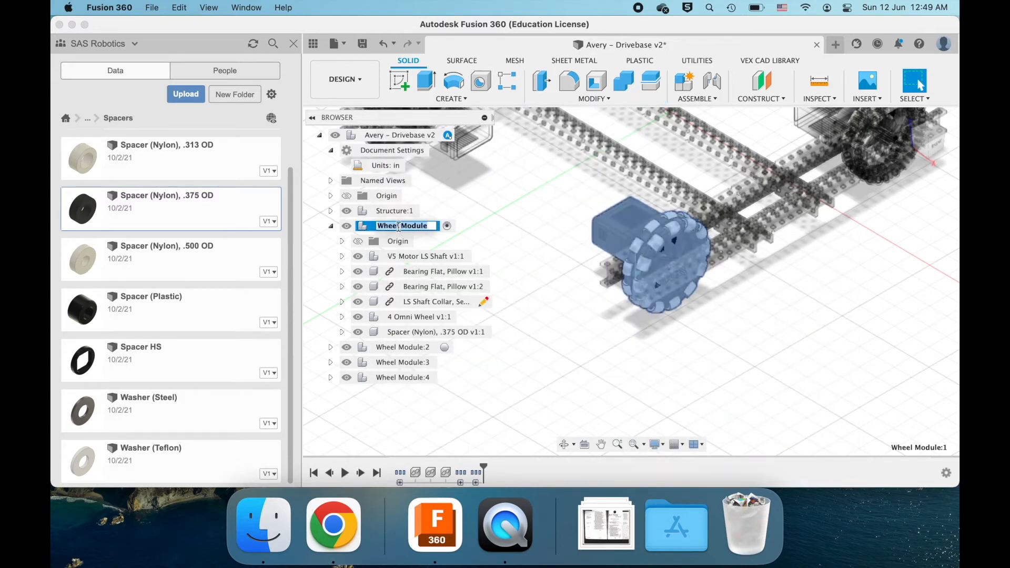
- Create a rigid group from all of Wheel Module:1's components, including child components
right_click(367, 226)
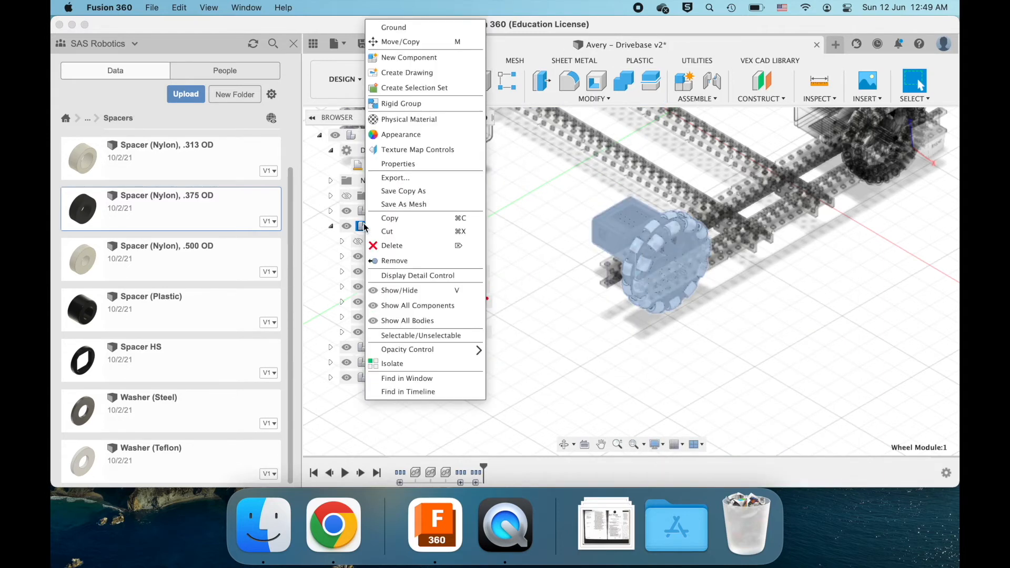
click(403, 104)
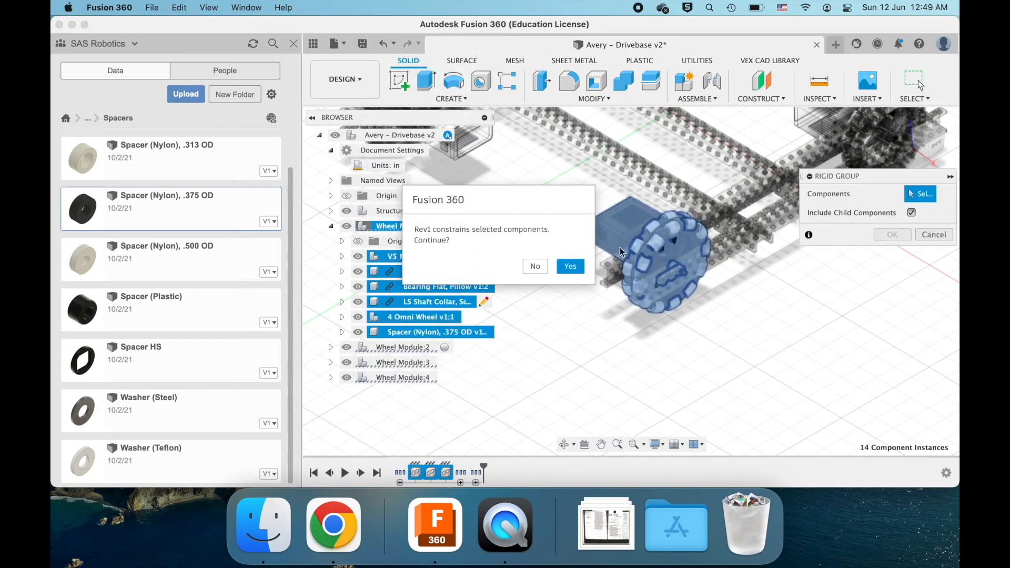
click(570, 268)
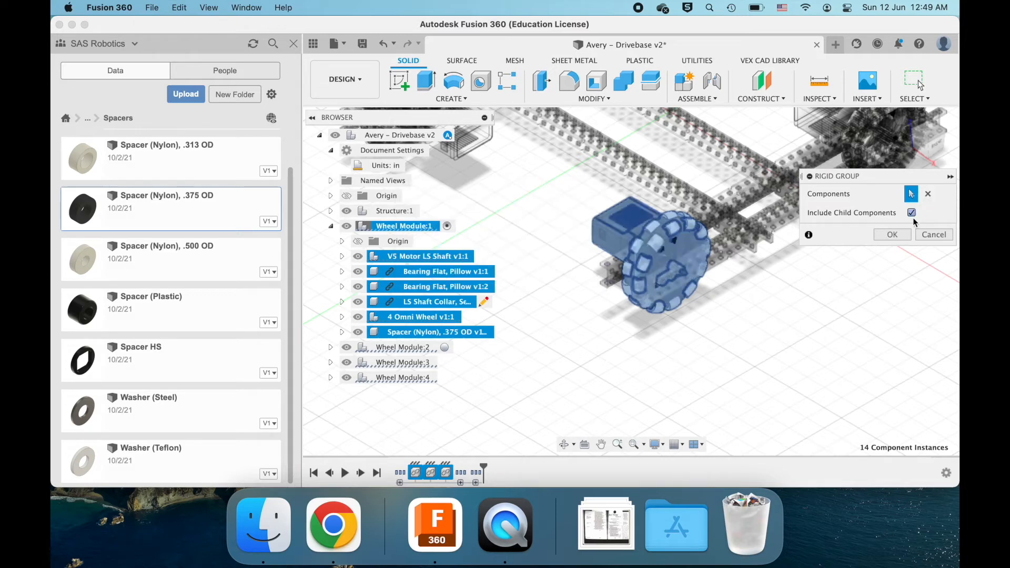
click(888, 235)
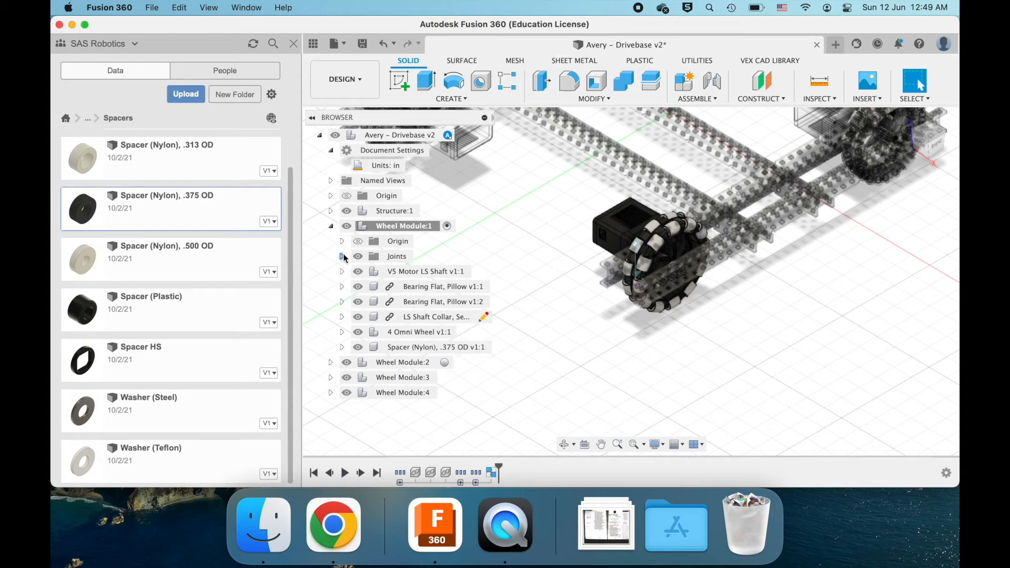
- Examine which parts of Wheel Module:1 its new rigid group holds together
click(342, 256)
click(398, 272)
scroll(620, 337, up, 5)
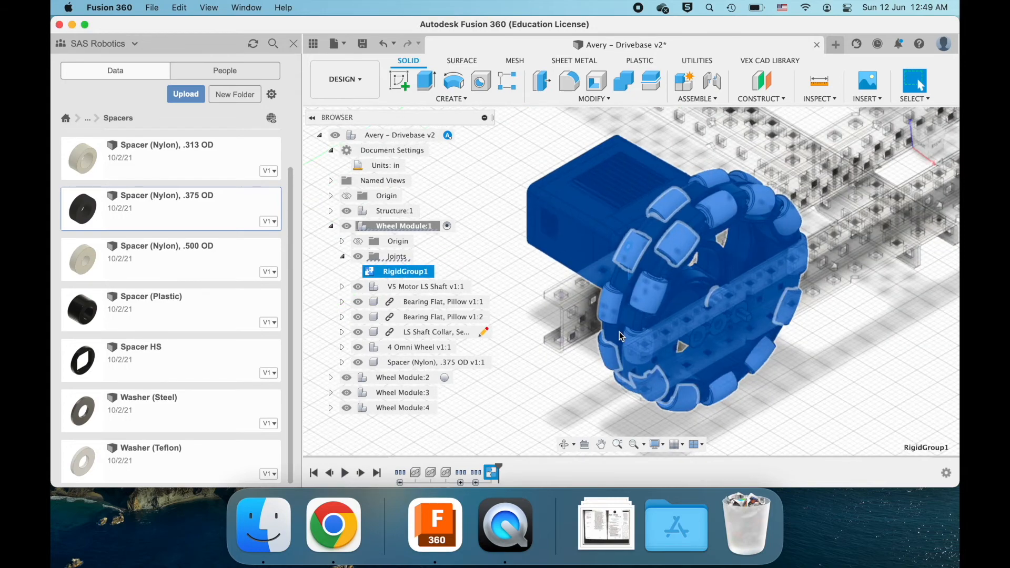
scroll(619, 336, up, 2)
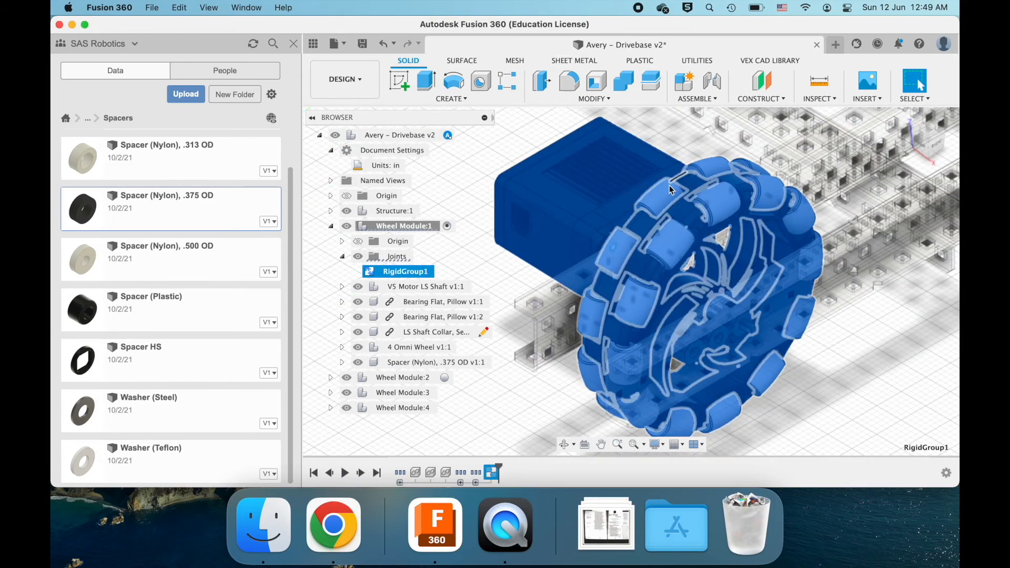
scroll(671, 189, down, 5)
click(766, 370)
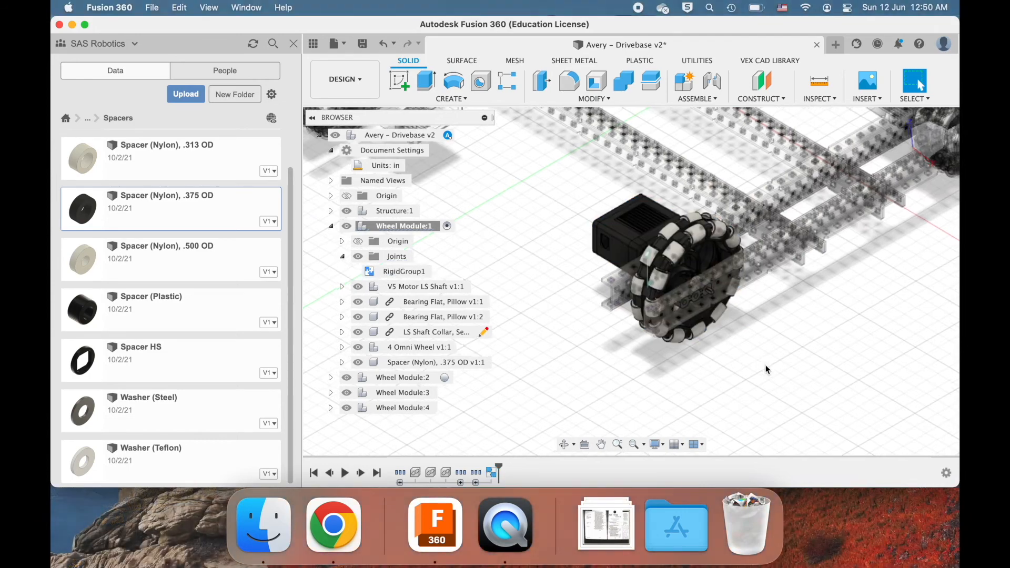
scroll(765, 365, up, 6)
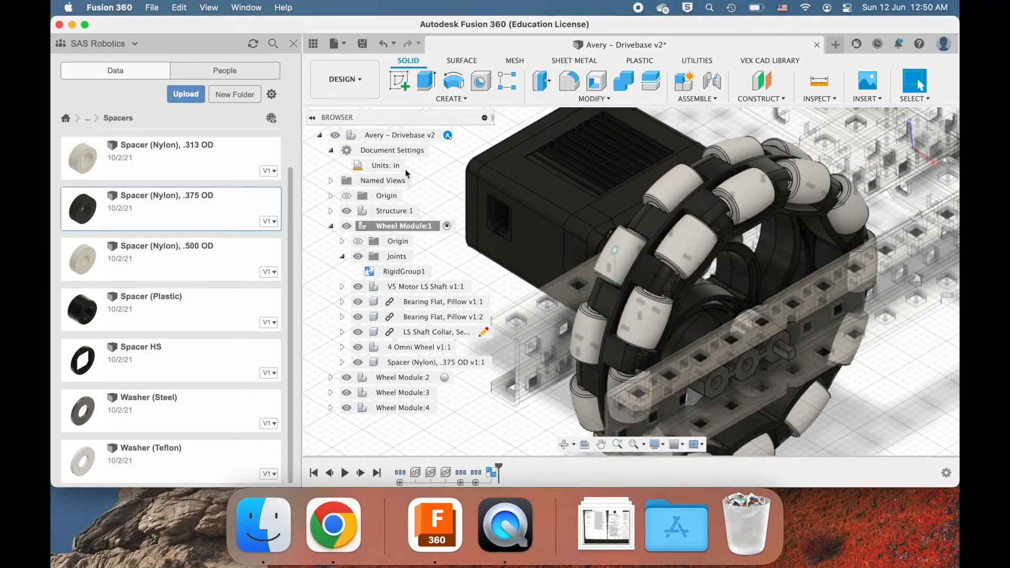
click(344, 256)
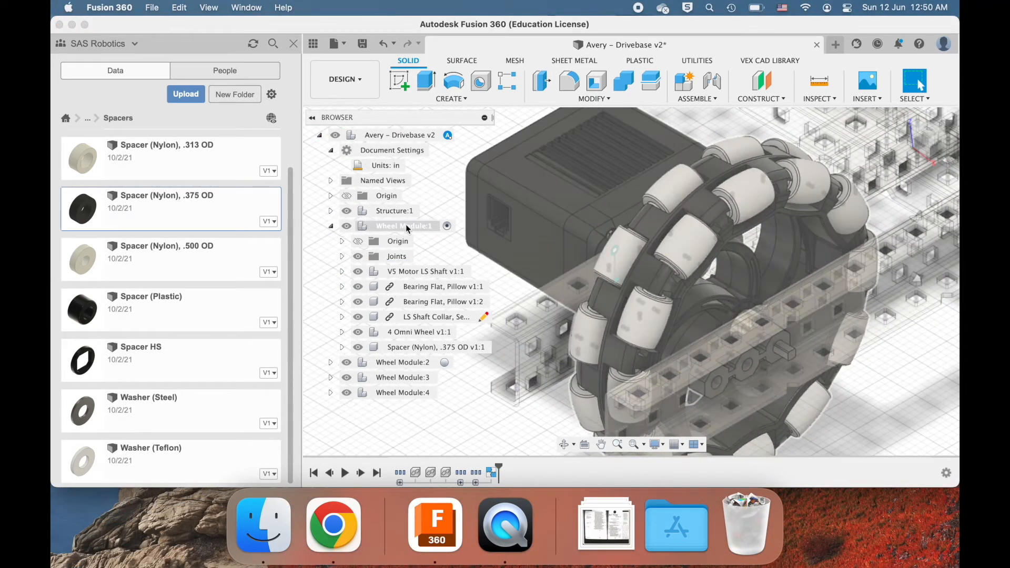
click(402, 226)
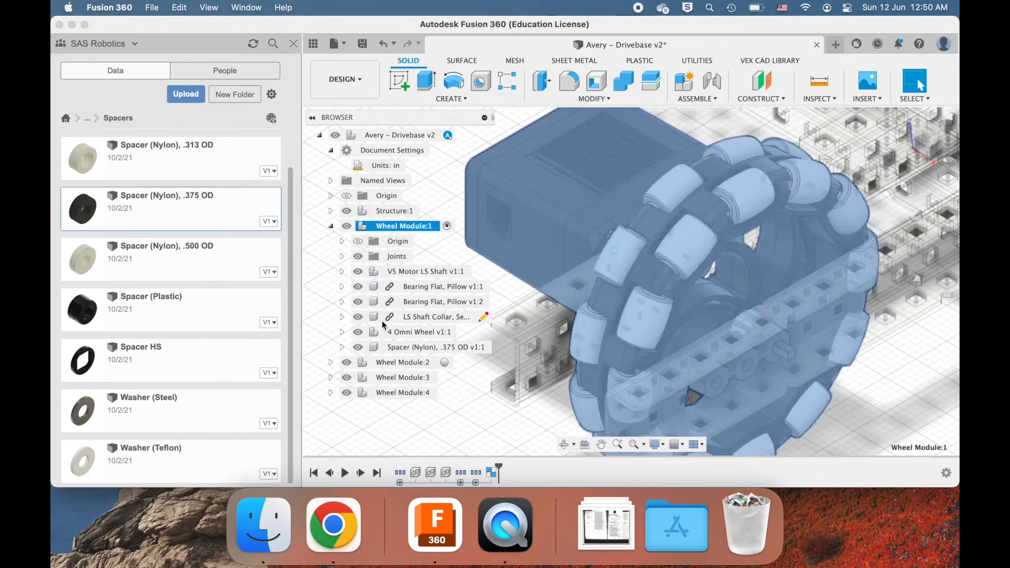
scroll(575, 357, down, 6)
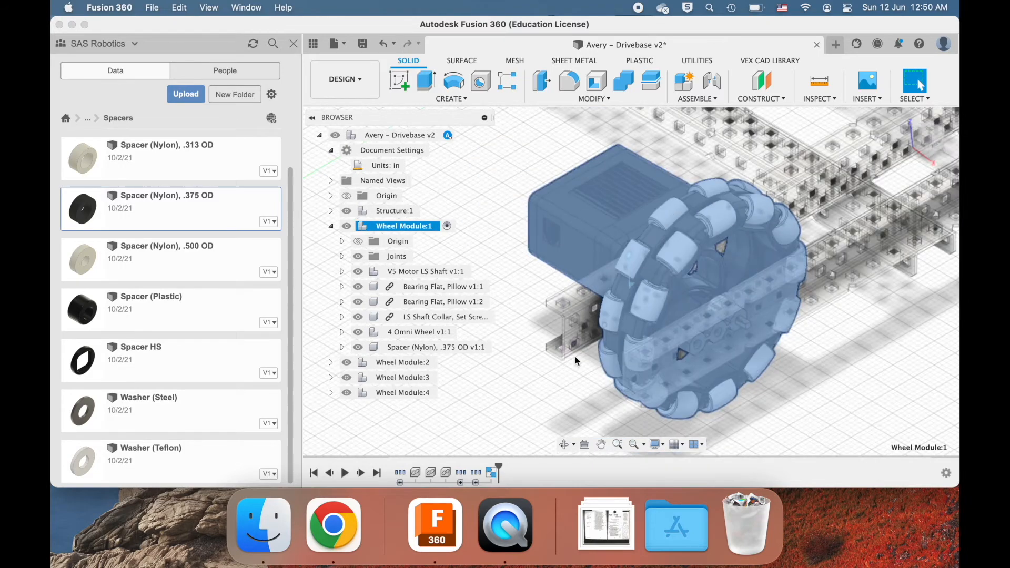
scroll(575, 356, down, 5)
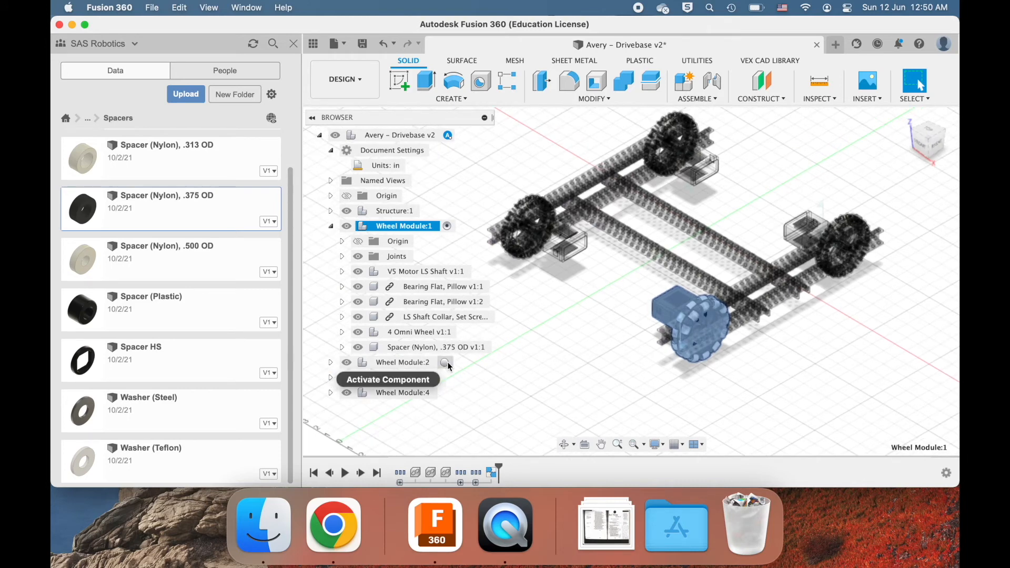
- Activate Wheel Module:2 and check the rigid group among its joints
click(389, 363)
click(330, 362)
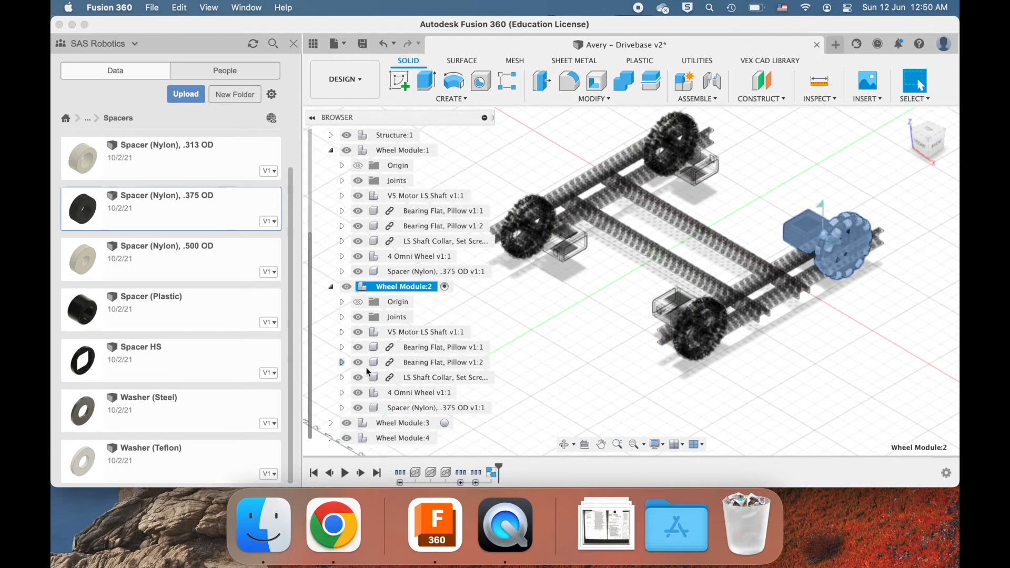
click(342, 318)
click(368, 332)
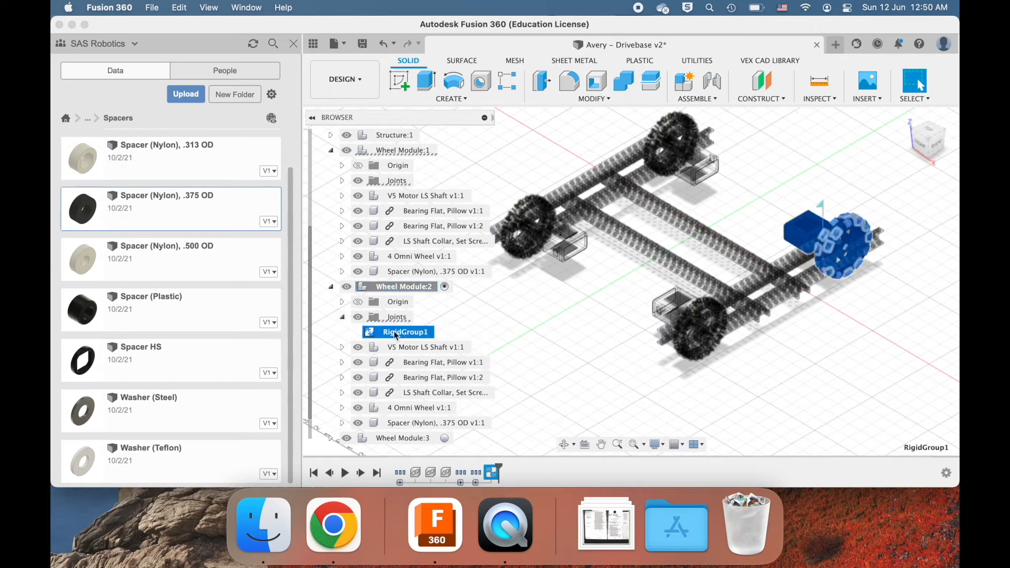
click(341, 317)
click(331, 287)
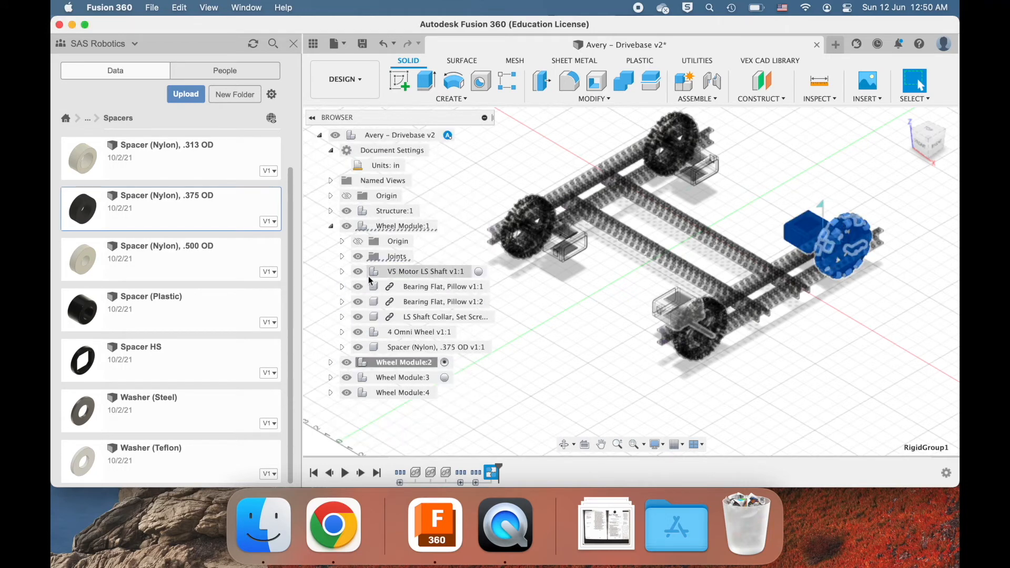
- Activate the top-level drivebase assembly, collapse Wheel Module:1 and expand Wheel Module:2's component list
click(421, 135)
click(682, 259)
scroll(703, 279, up, 10)
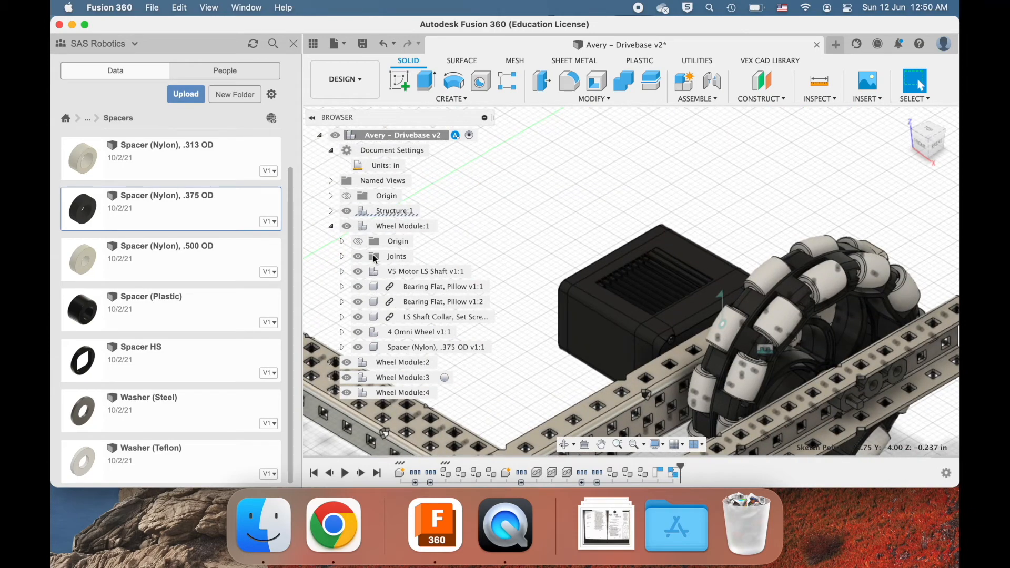
click(330, 226)
click(330, 241)
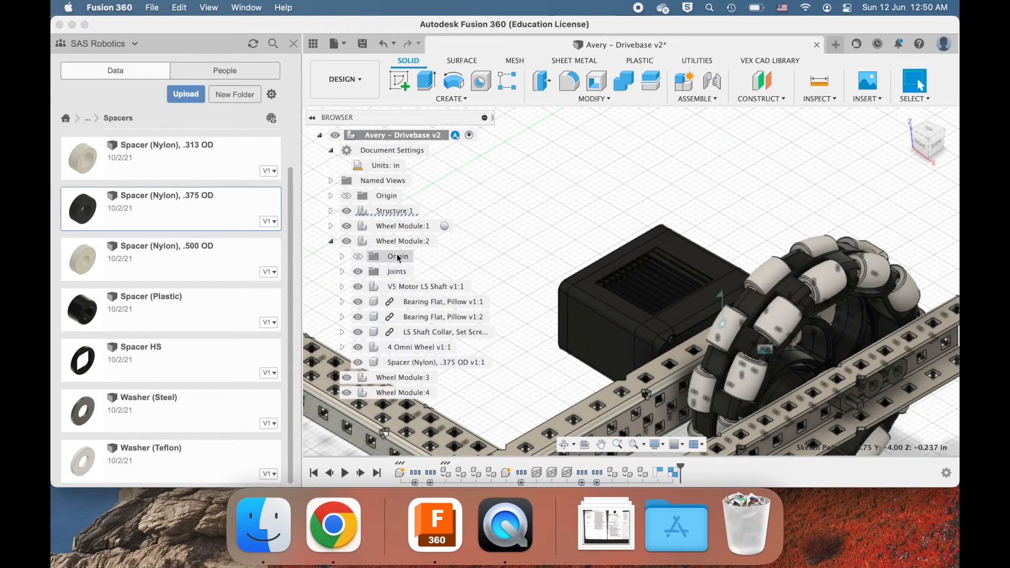
- Temporarily hide Wheel Module:2's 4 Omni Wheel and examine how the spacer sits against the rail
click(358, 347)
scroll(830, 322, up, 6)
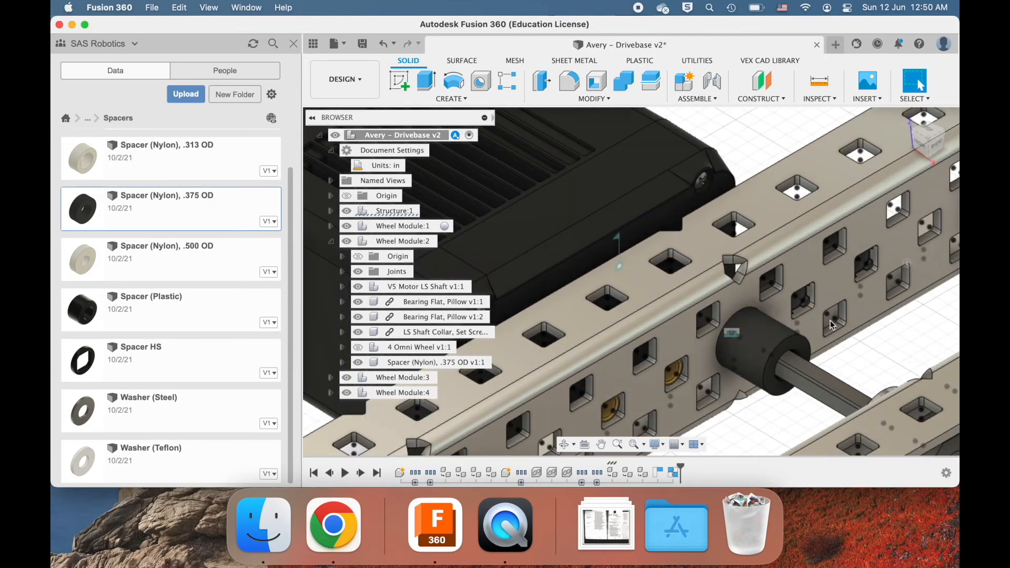
shift+middle_drag(805, 390, 790, 377)
shift+scroll(790, 378, down, 3)
scroll(790, 378, up, 3)
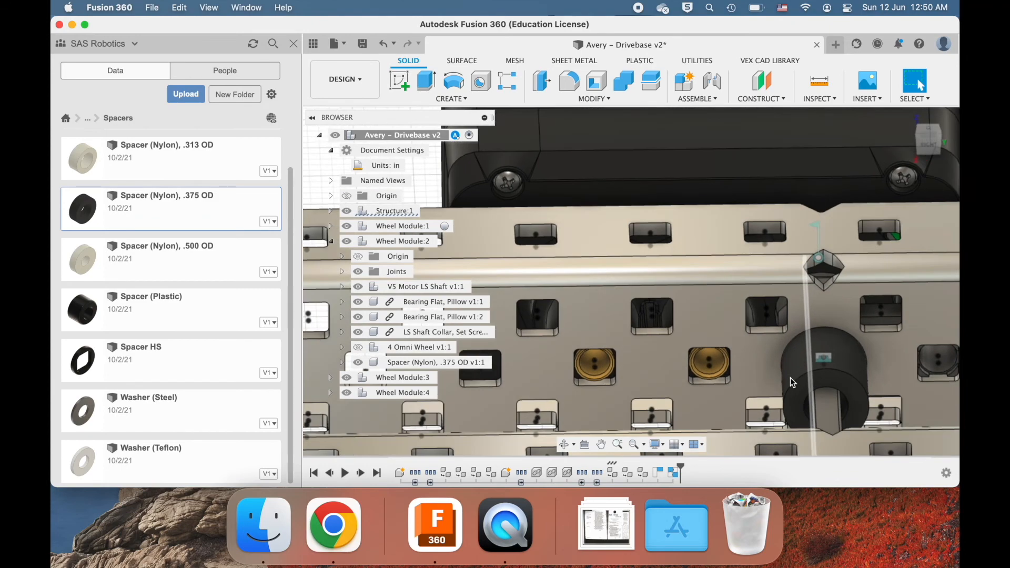
scroll(790, 378, down, 4)
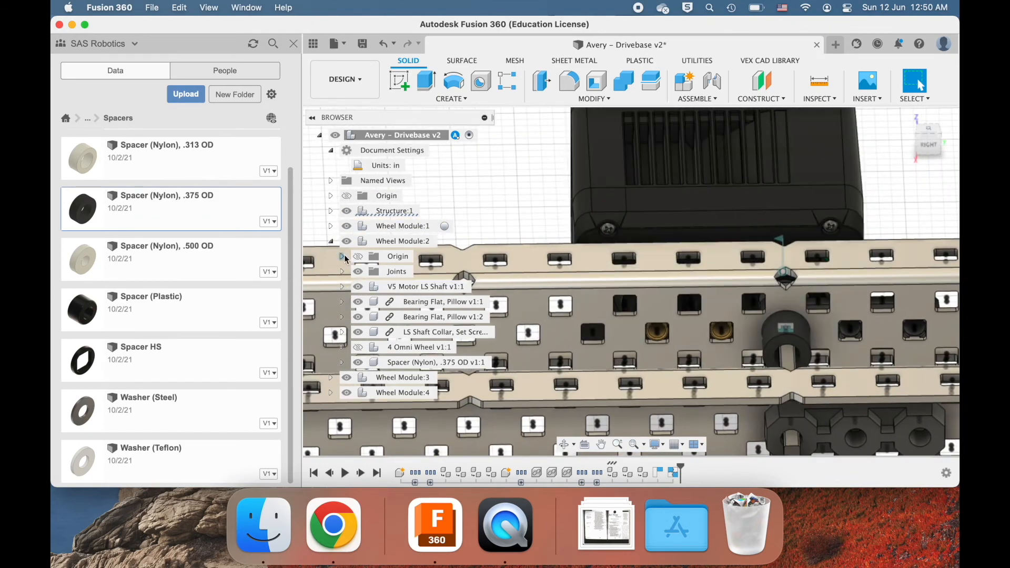
click(360, 347)
- Try to move the .375 OD nylon spacer of Wheel Module:1 by -0.50 in
scroll(690, 324, down, 5)
scroll(691, 327, down, 6)
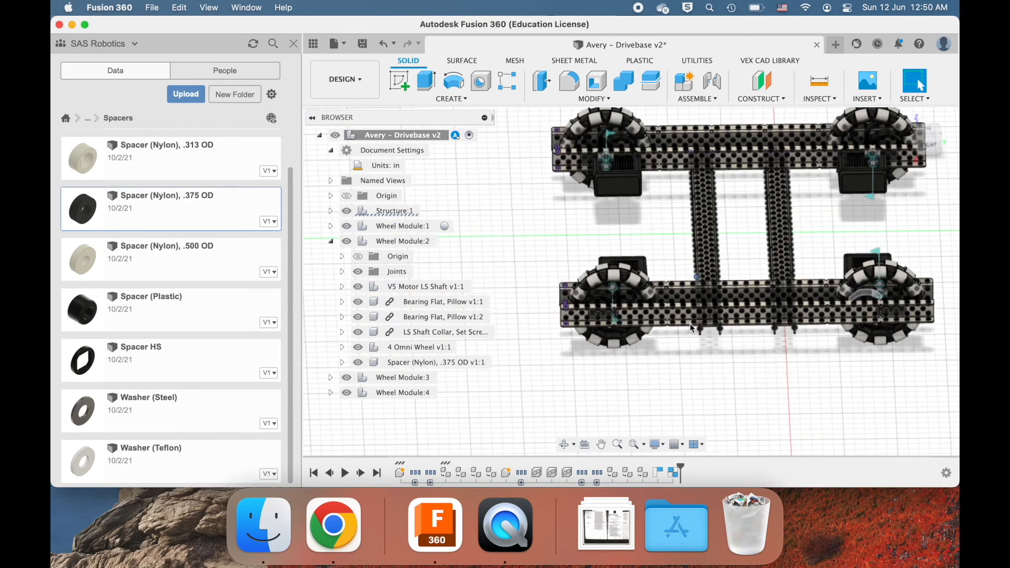
scroll(689, 323, up, 8)
shift+middle_drag(690, 323, 441, 254)
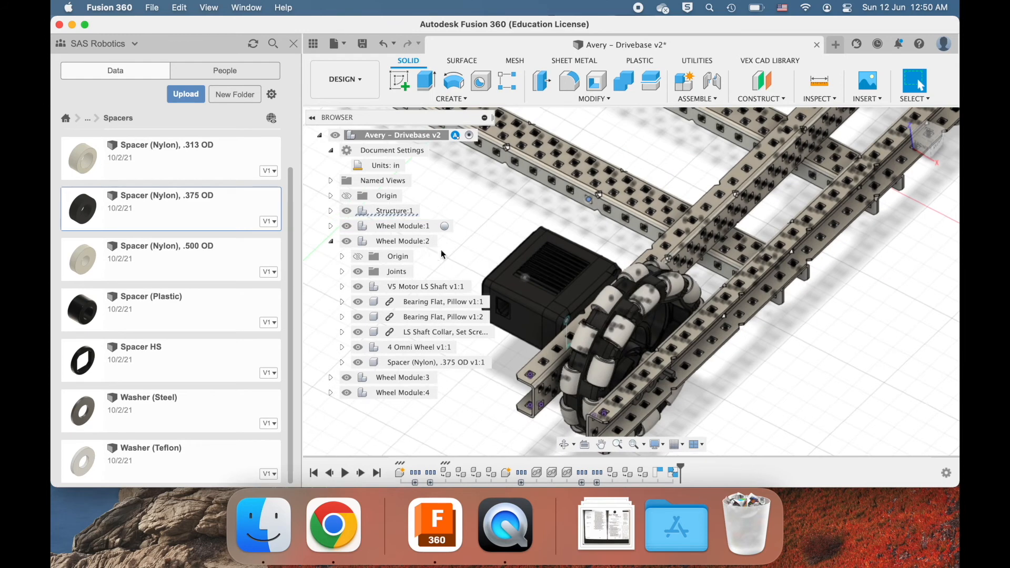
click(330, 225)
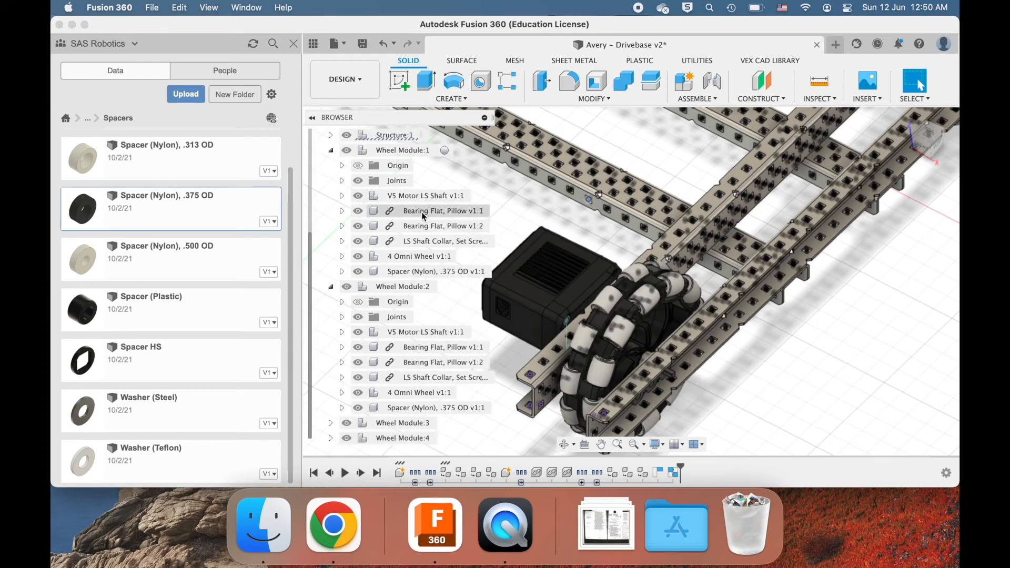
click(410, 200)
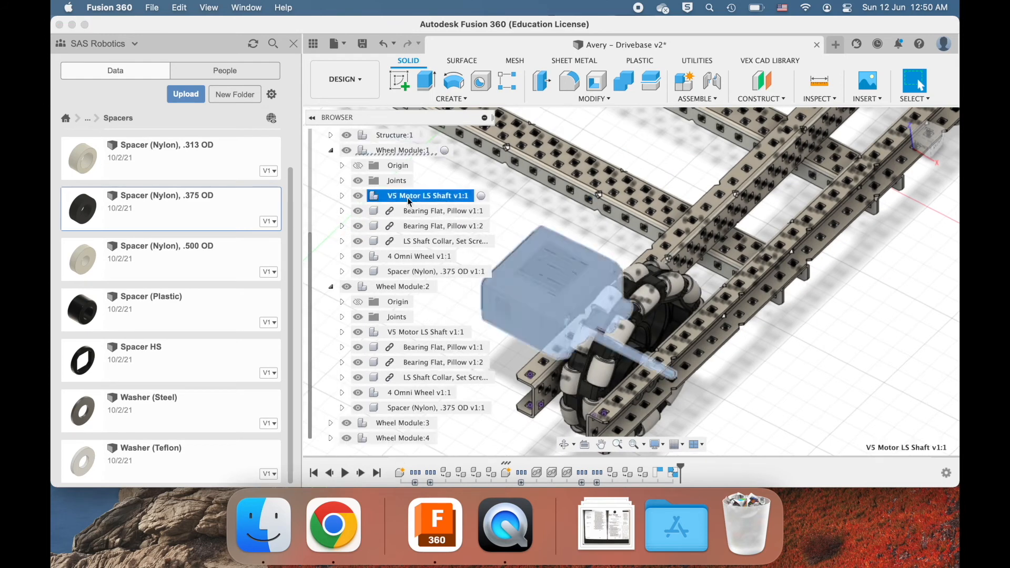
click(418, 270)
scroll(627, 306, up, 2)
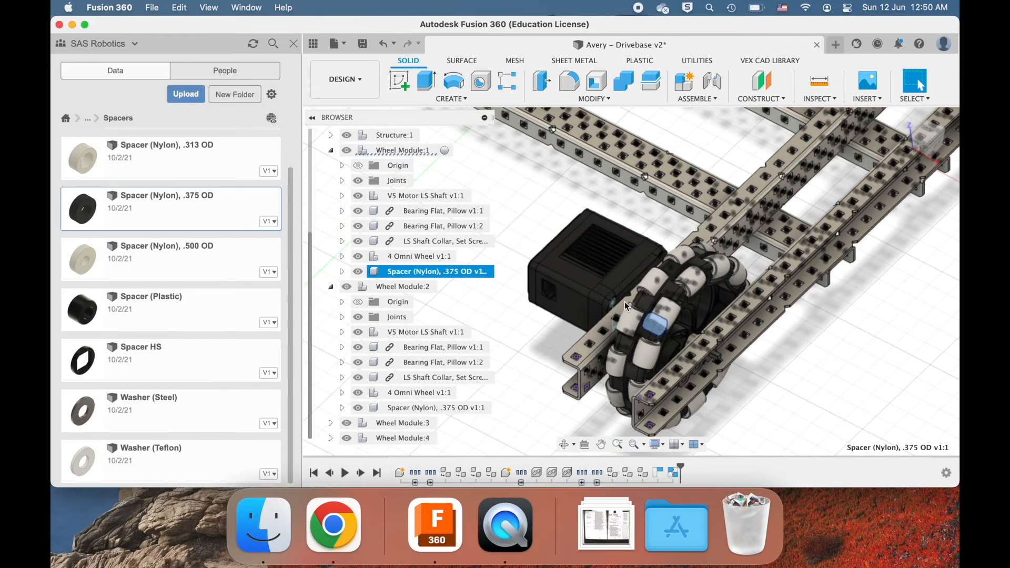
key(m)
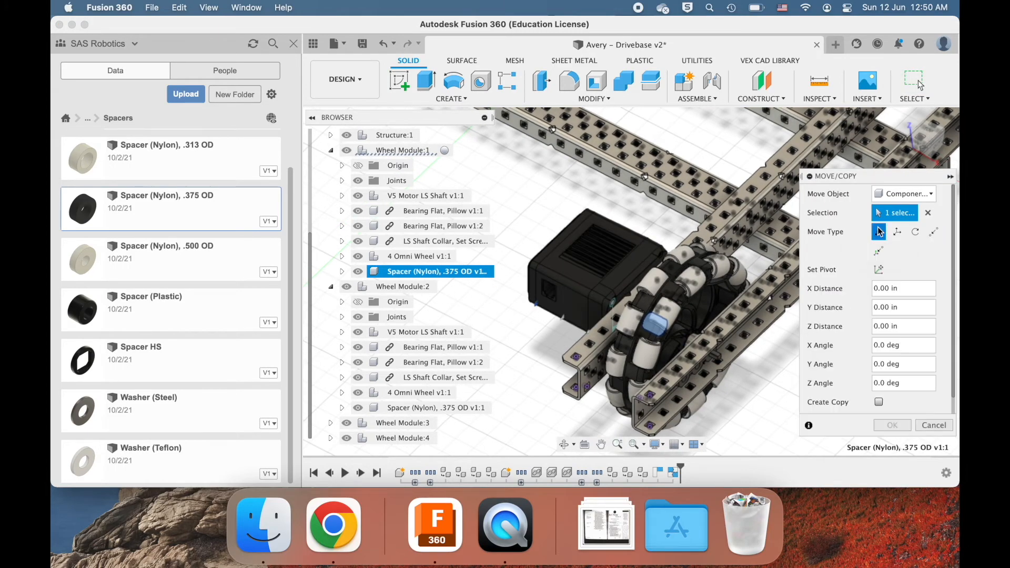
mouse_move(694, 319)
shift+middle_down()
mouse_move(678, 300)
mouse_move(686, 309)
shift+middle_up()
drag(685, 309, 676, 338)
click(937, 421)
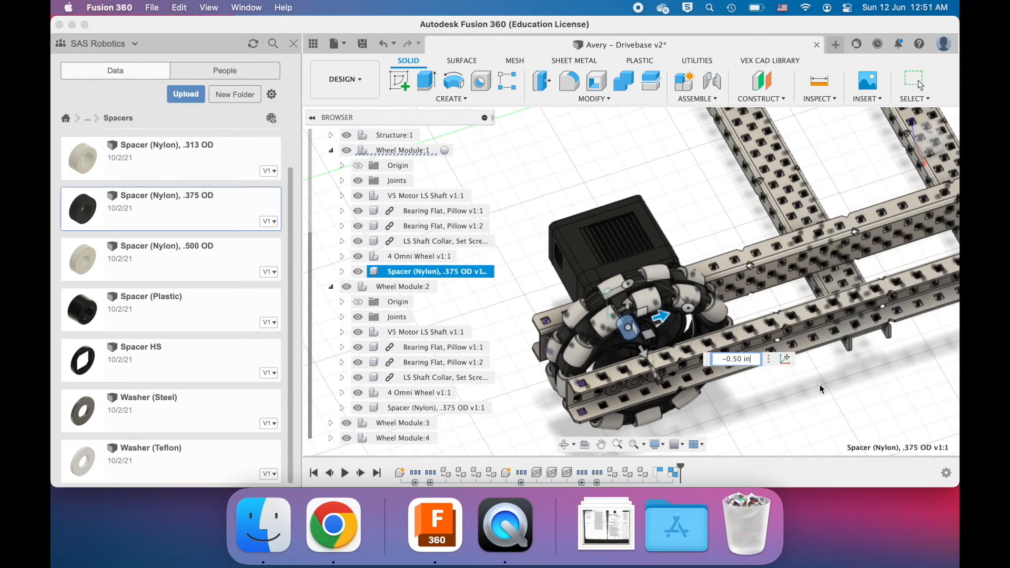
- Examine the drivebase's rails and wheel modules from the side, the front and above
scroll(726, 339, up, 3)
scroll(728, 343, down, 5)
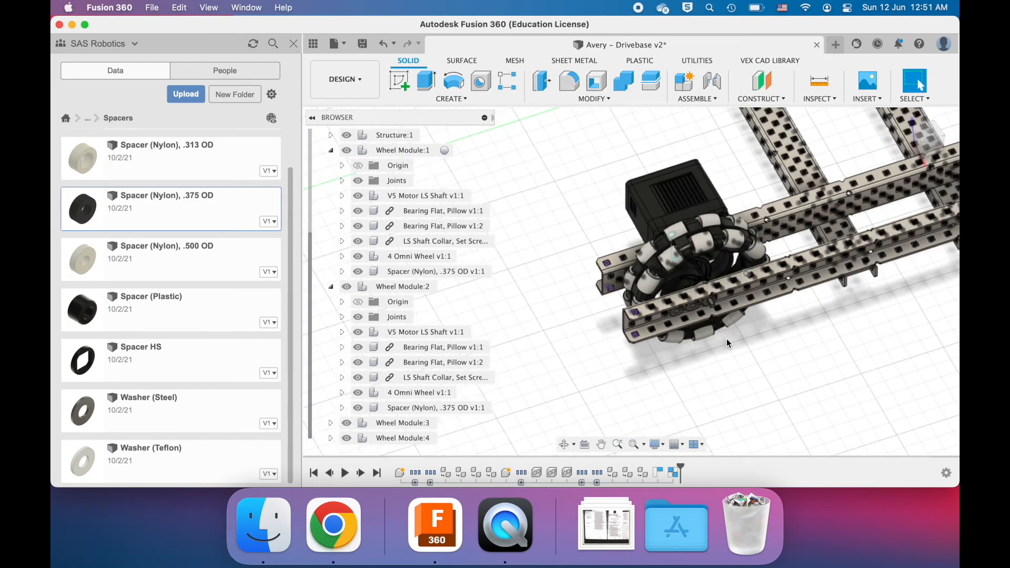
scroll(726, 342, down, 3)
scroll(726, 343, up, 5)
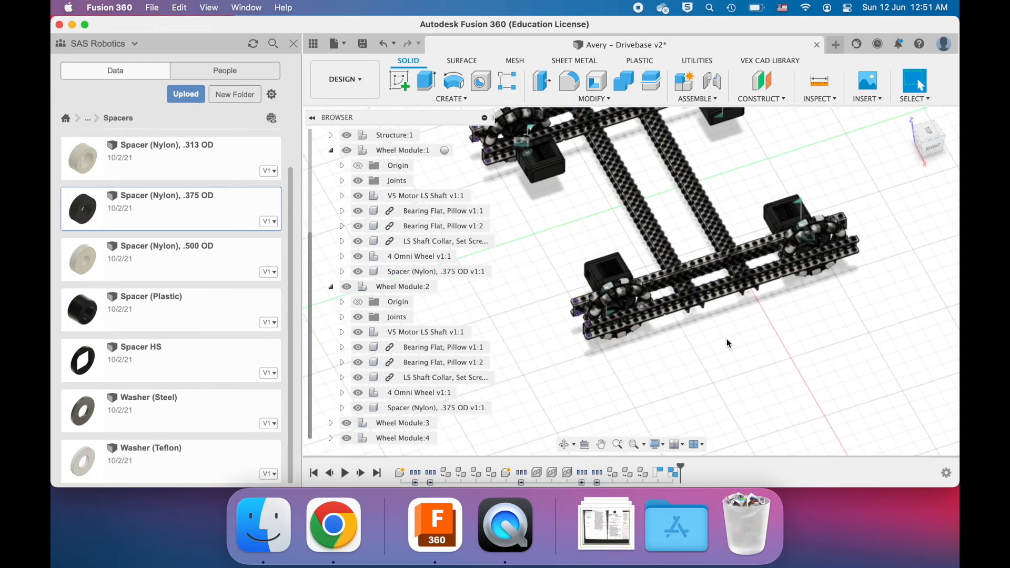
scroll(727, 342, up, 5)
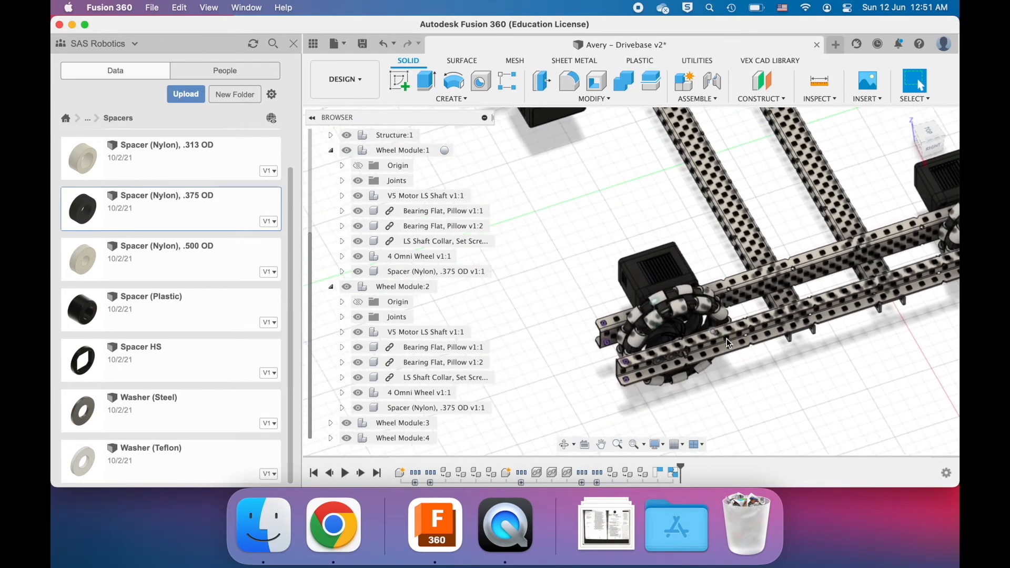
shift+scroll(726, 339, down, 5)
shift+scroll(726, 339, up, 6)
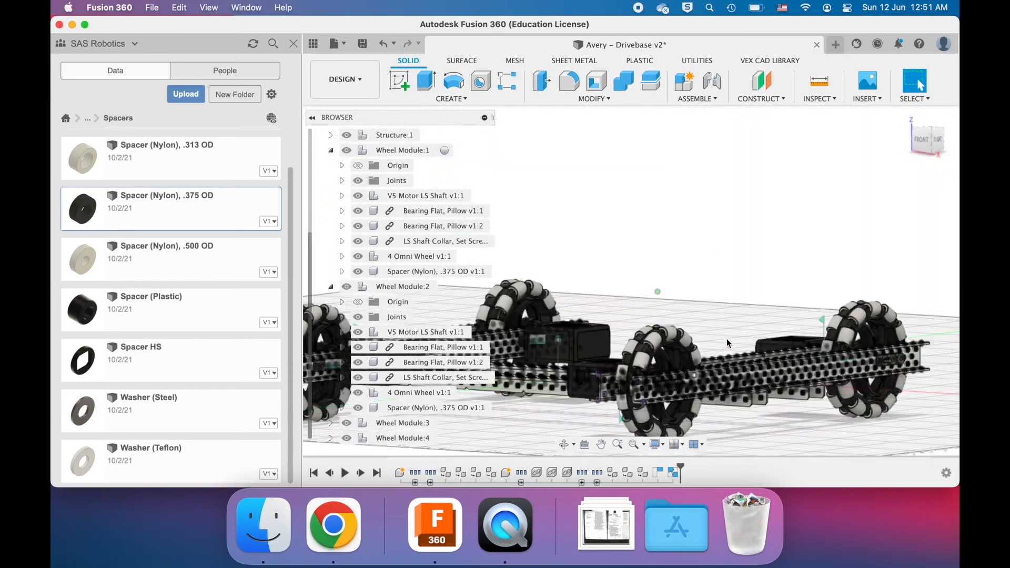
shift+scroll(727, 339, up, 5)
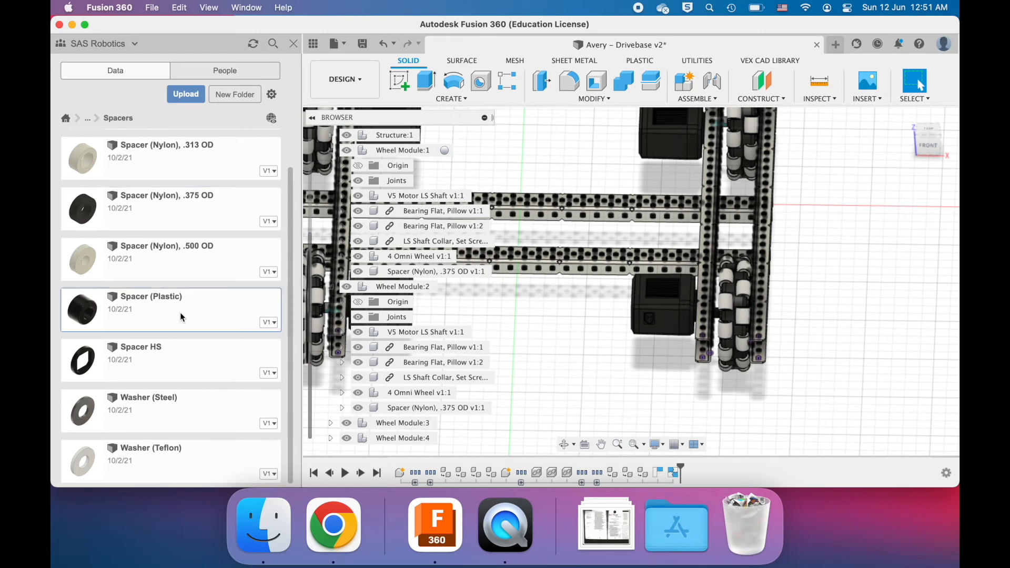
scroll(706, 322, down, 2)
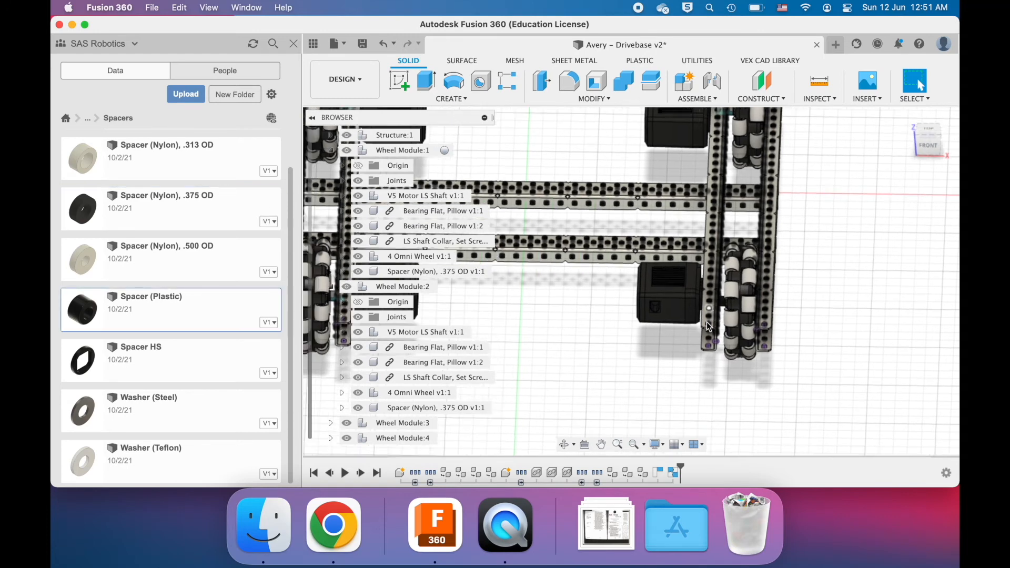
scroll(707, 323, down, 2)
- Select the Position1 feature in the design history and locate the part it affects beside the omni wheel
click(643, 472)
click(658, 472)
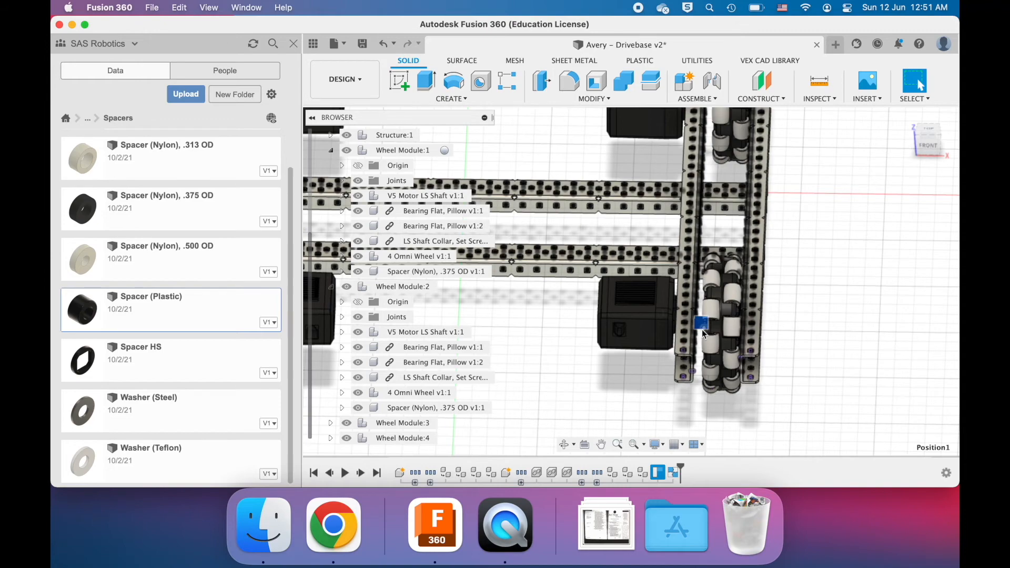
scroll(705, 332, down, 4)
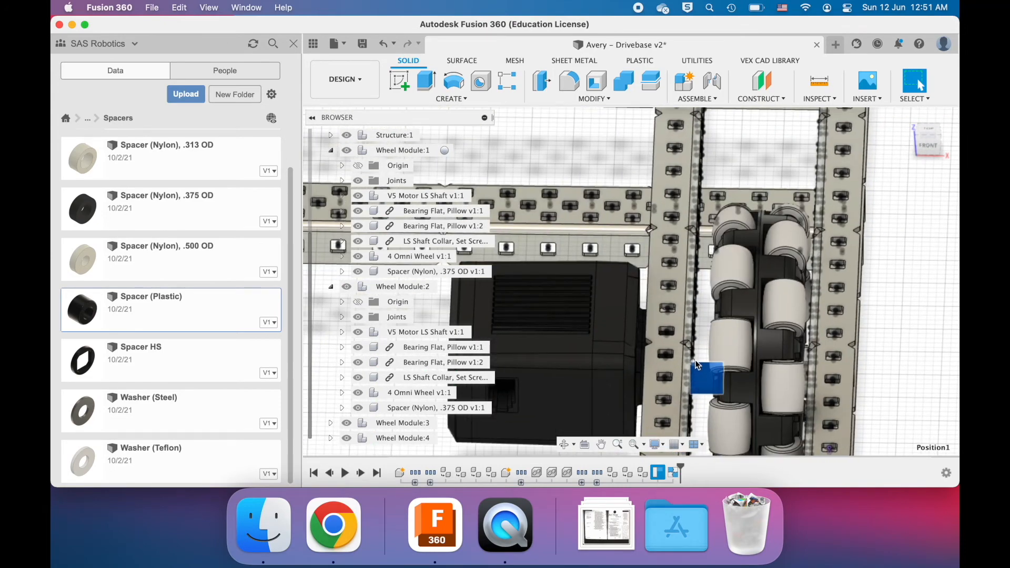
- Examine the drivebase from the front and around an omni wheel, checking the shaft ends and bearings against the rails
scroll(706, 372, up, 5)
scroll(667, 225, up, 2)
scroll(644, 199, up, 3)
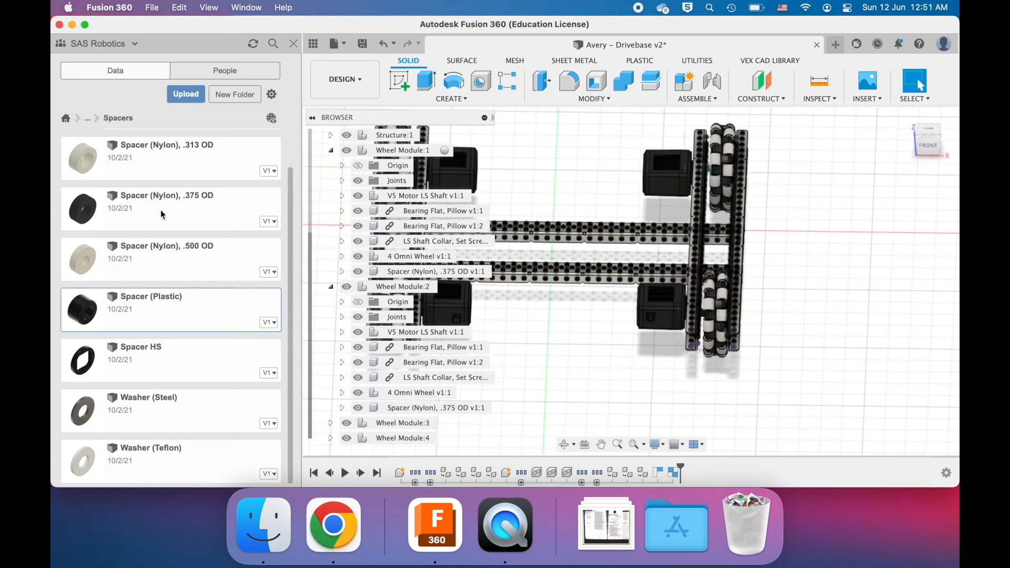
scroll(635, 314, down, 3)
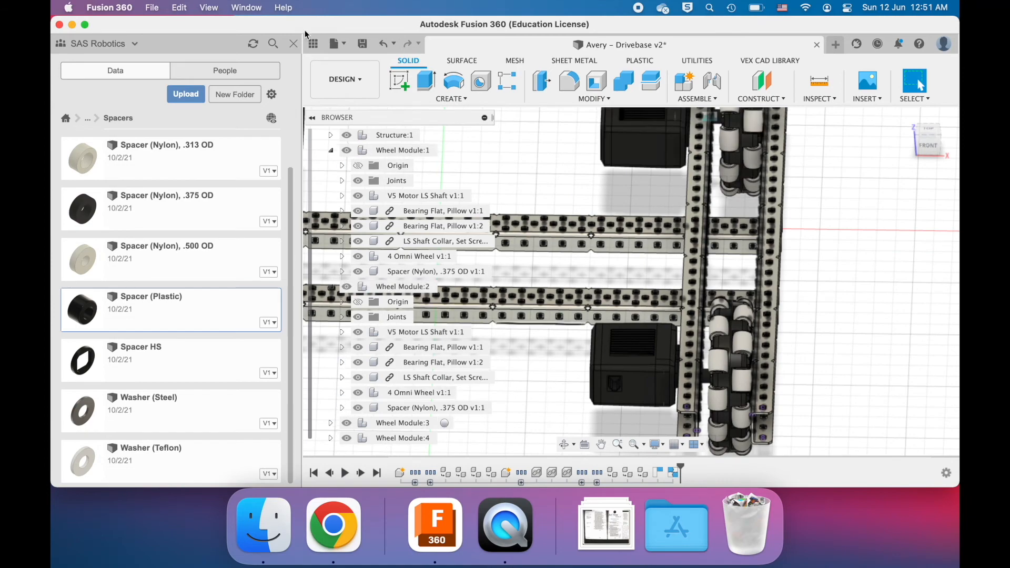
click(330, 150)
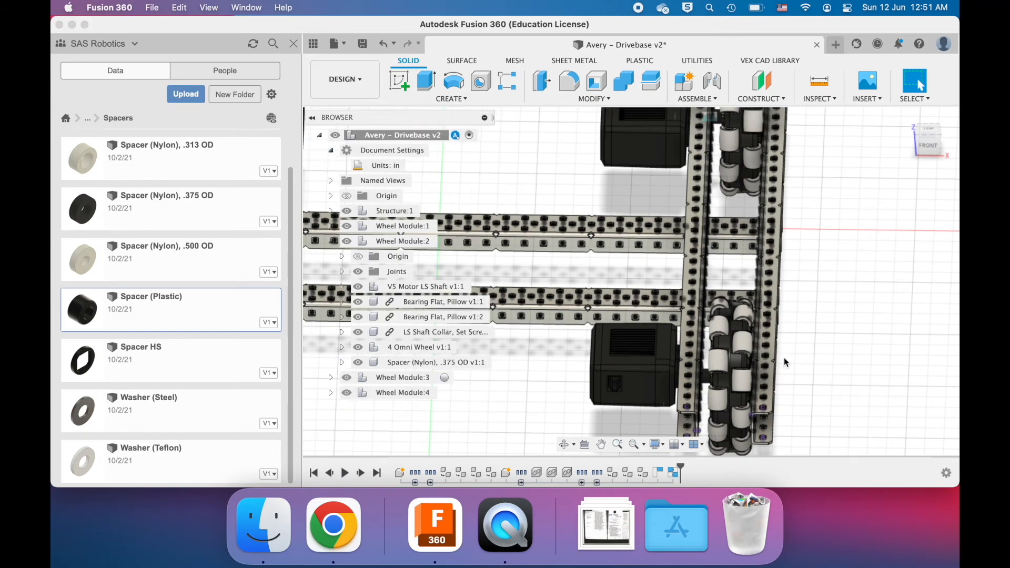
shift+scroll(784, 357, down, 5)
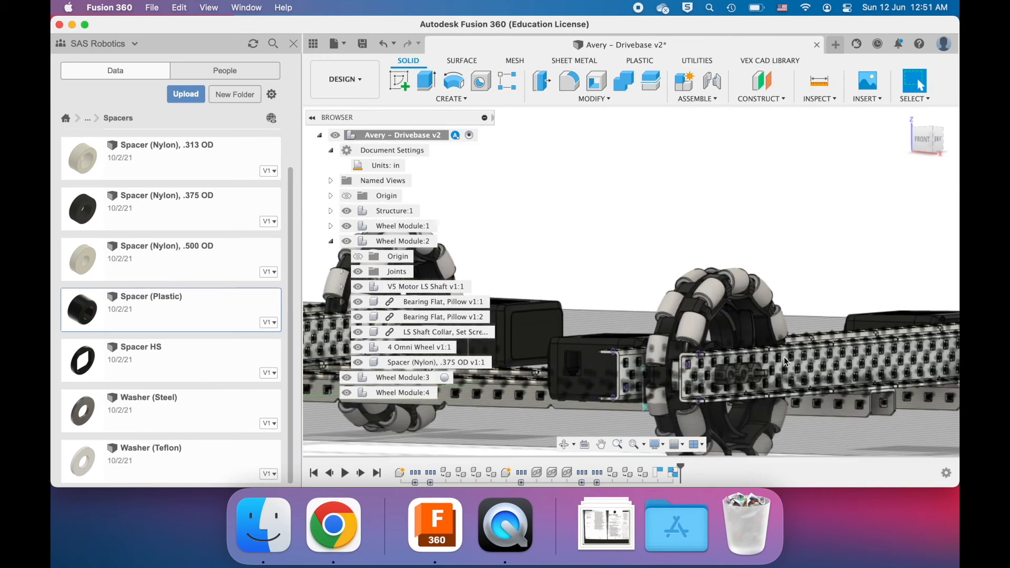
scroll(782, 375, up, 5)
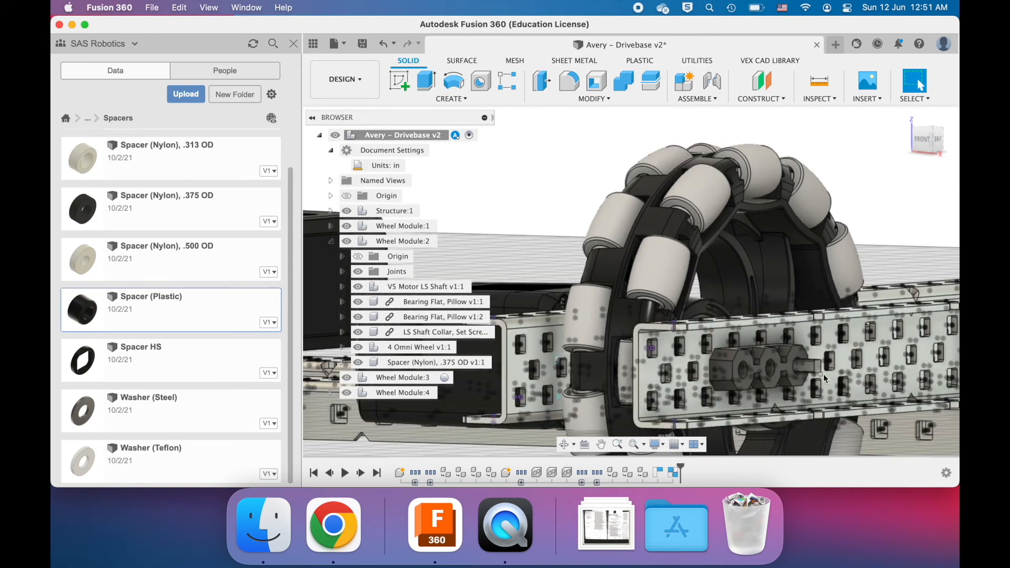
shift+scroll(815, 366, up, 5)
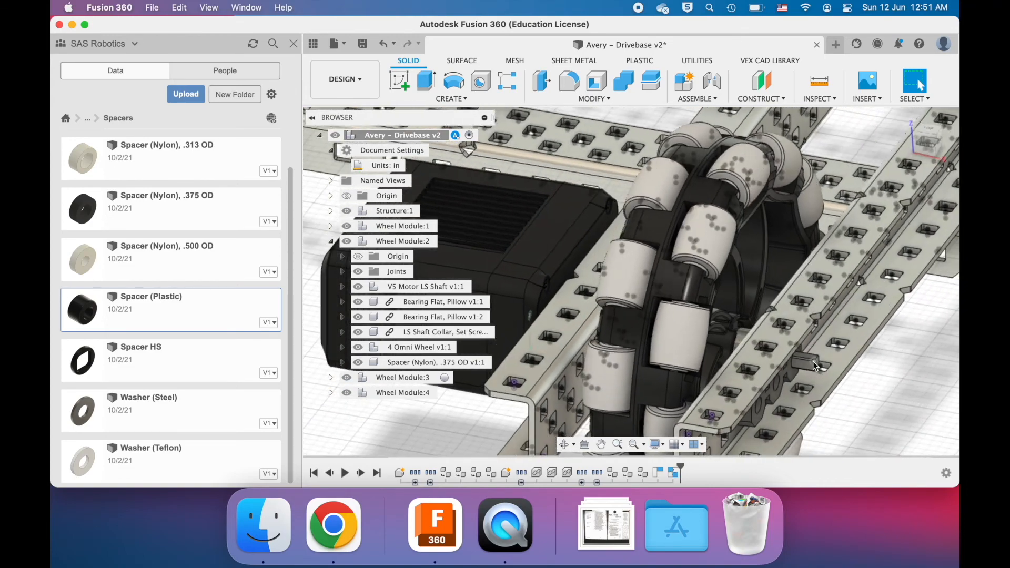
shift+scroll(813, 361, down, 5)
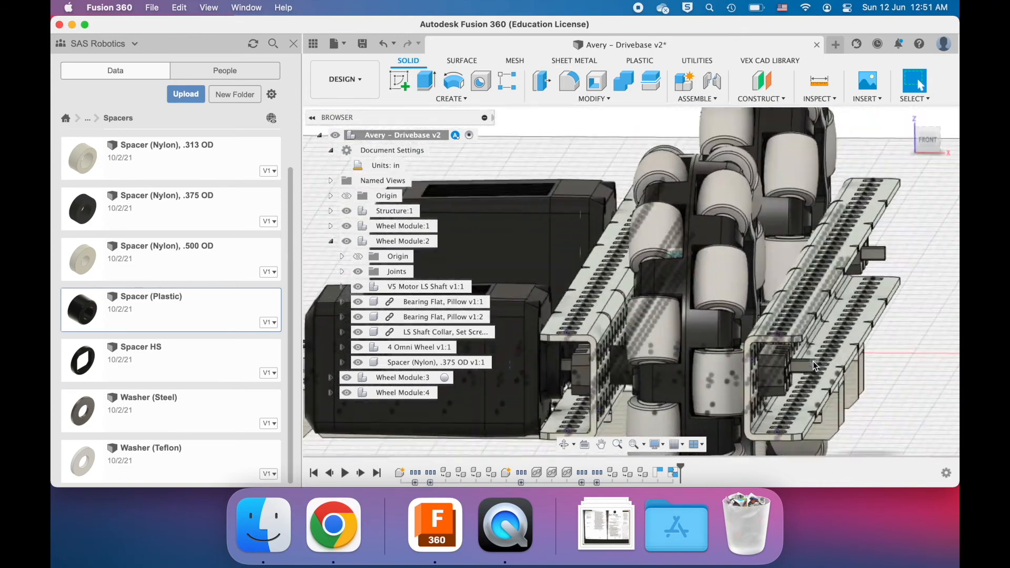
shift+scroll(812, 360, up, 5)
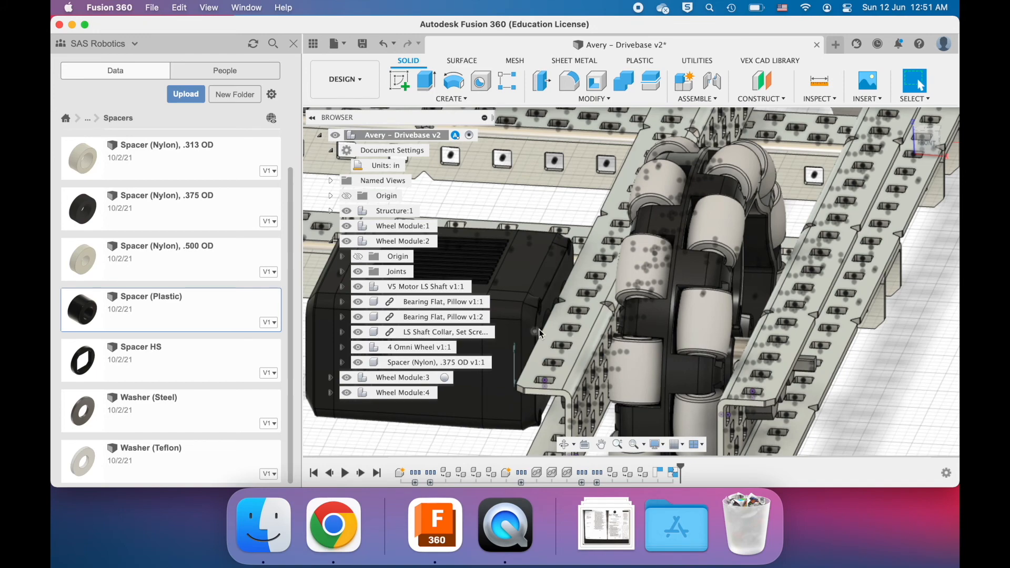
shift+scroll(680, 364, down, 5)
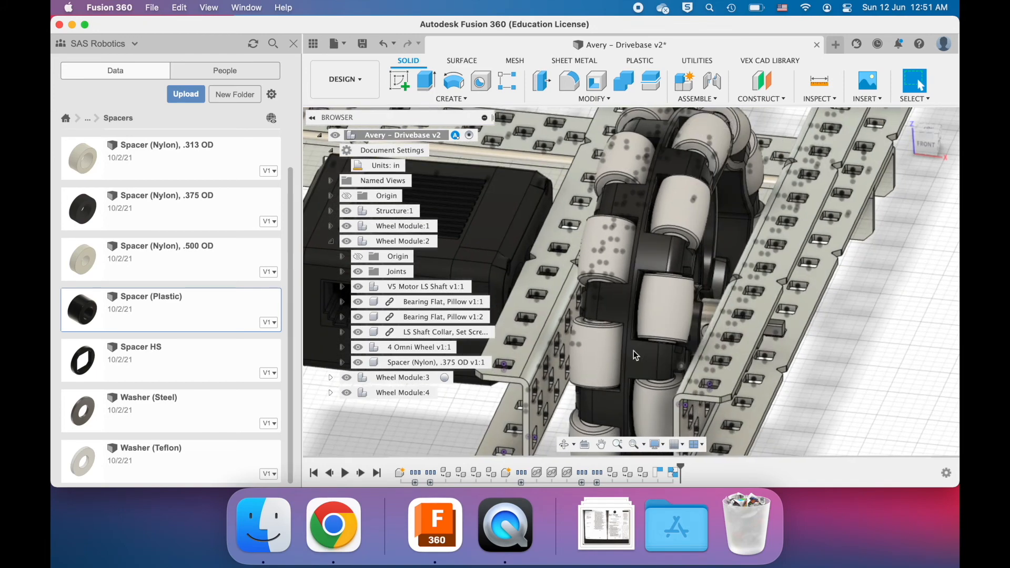
- Activate Wheel Module:1 and insert the LS Shaft Collar, Set Screw from the parts library's Collars folder
click(447, 227)
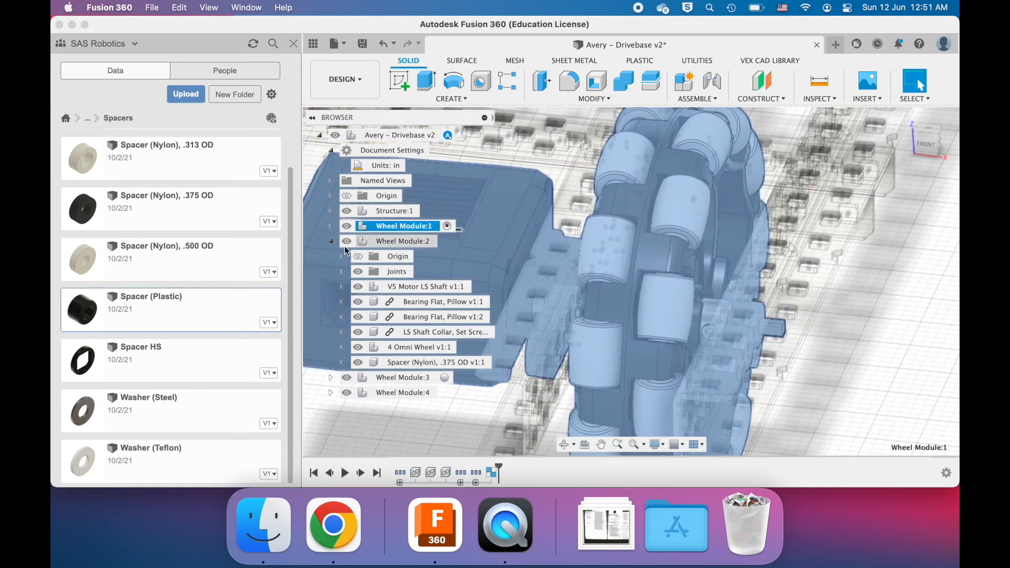
click(331, 241)
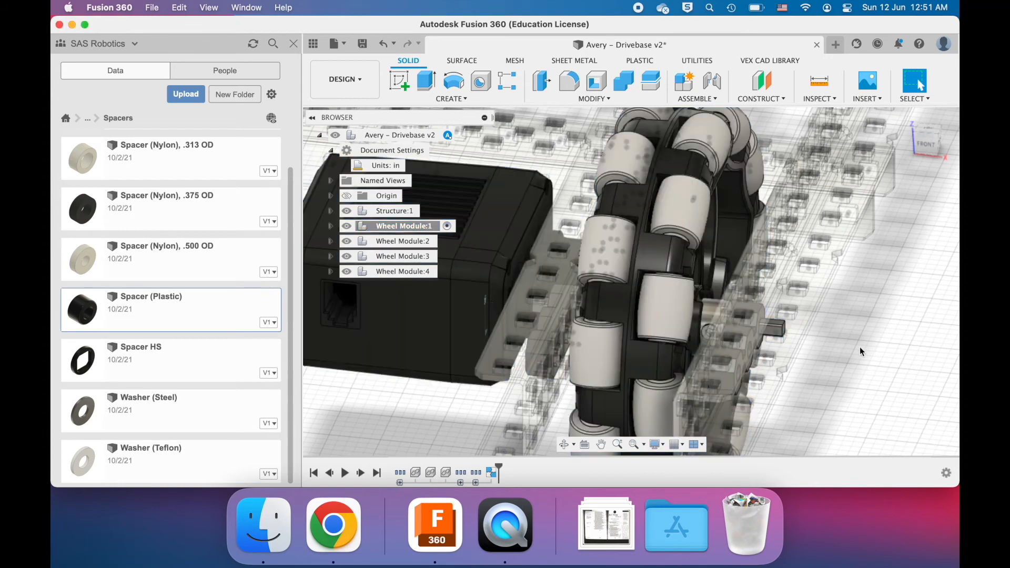
scroll(106, 393, up, 2)
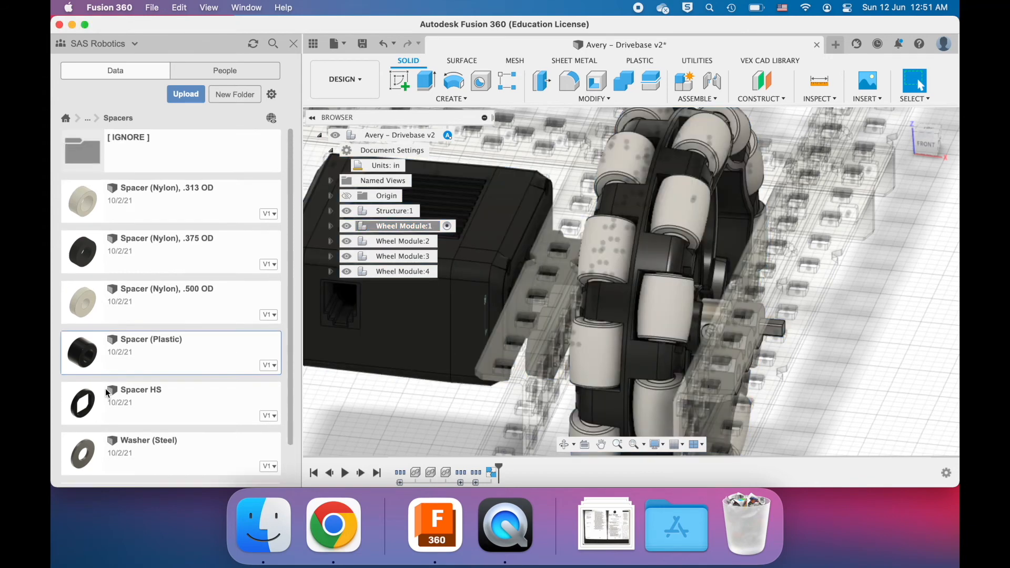
click(88, 118)
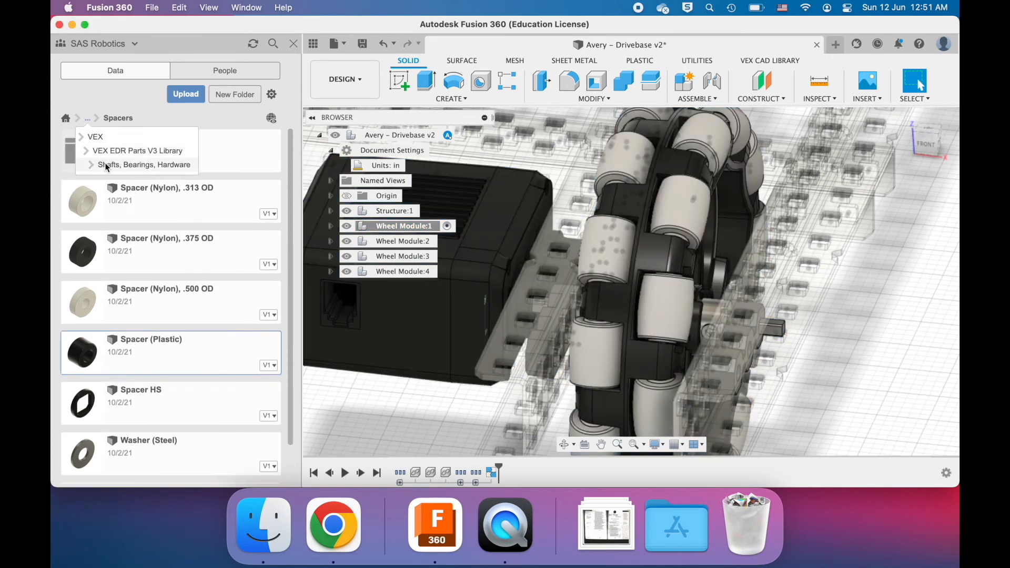
click(126, 162)
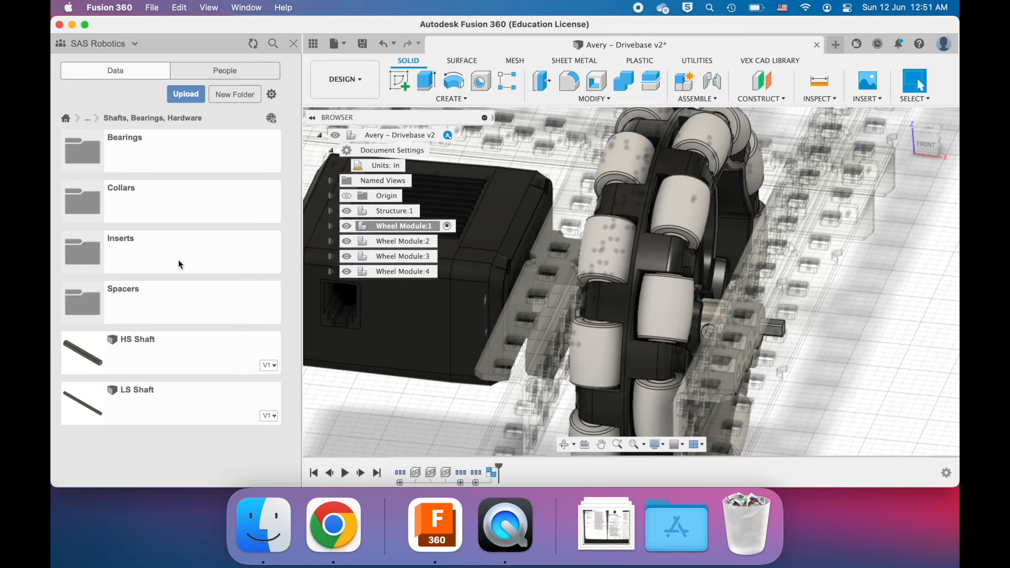
click(144, 205)
scroll(126, 402, down, 2)
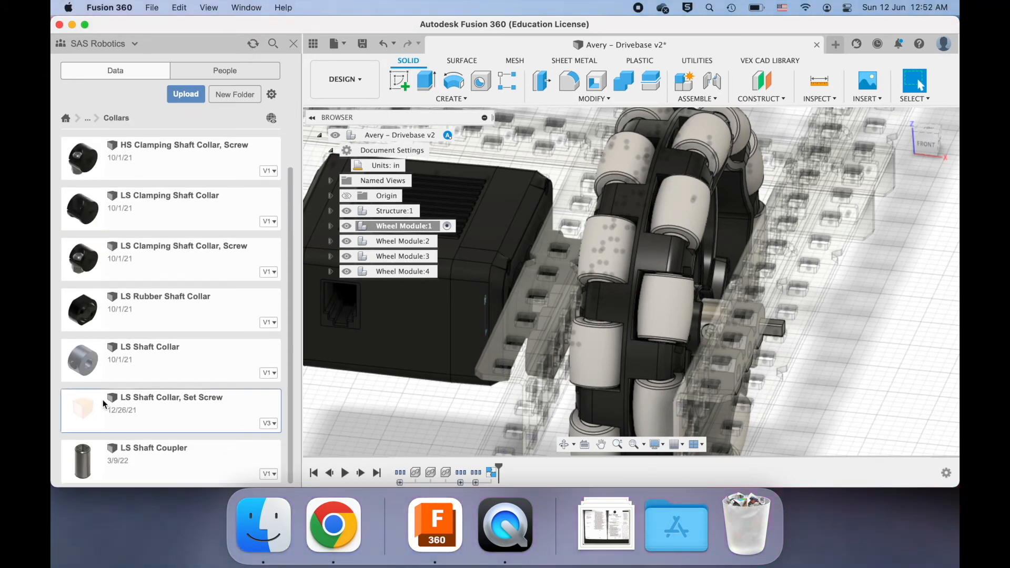
right_click(103, 403)
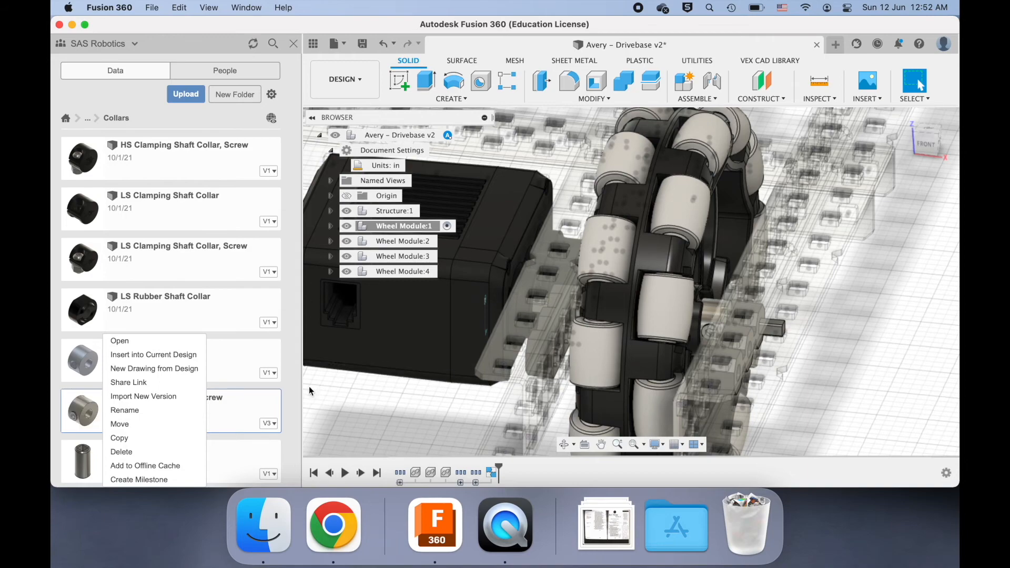
click(170, 353)
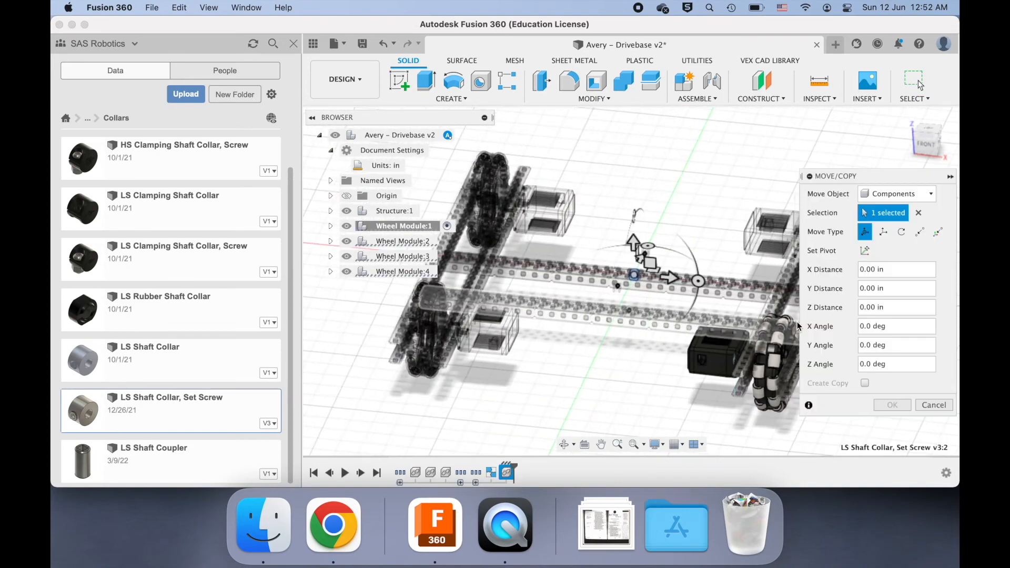
- Move the inserted shaft collar -10.00 in along Y and 9.00 in along X towards Wheel Module:1's omni wheel
shift+middle_drag(631, 254, 591, 233)
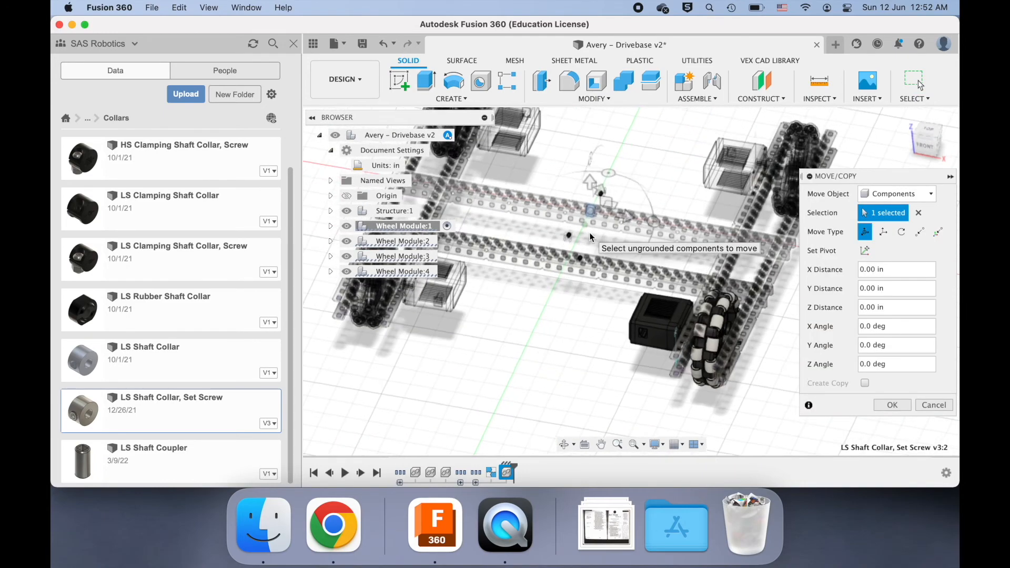
shift+middle_drag(600, 196, 596, 197)
click(600, 195)
drag(601, 195, 535, 319)
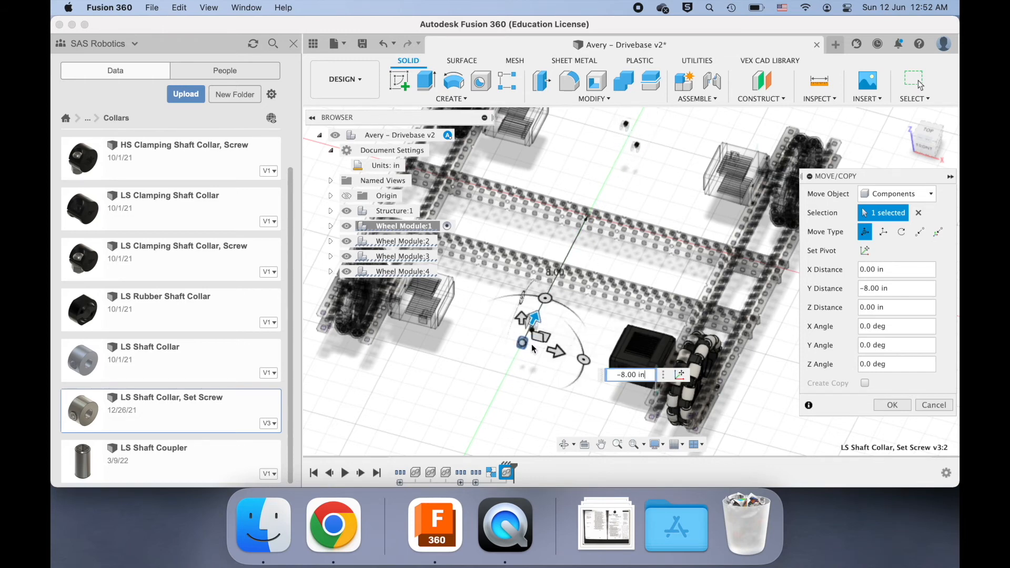
drag(535, 319, 529, 336)
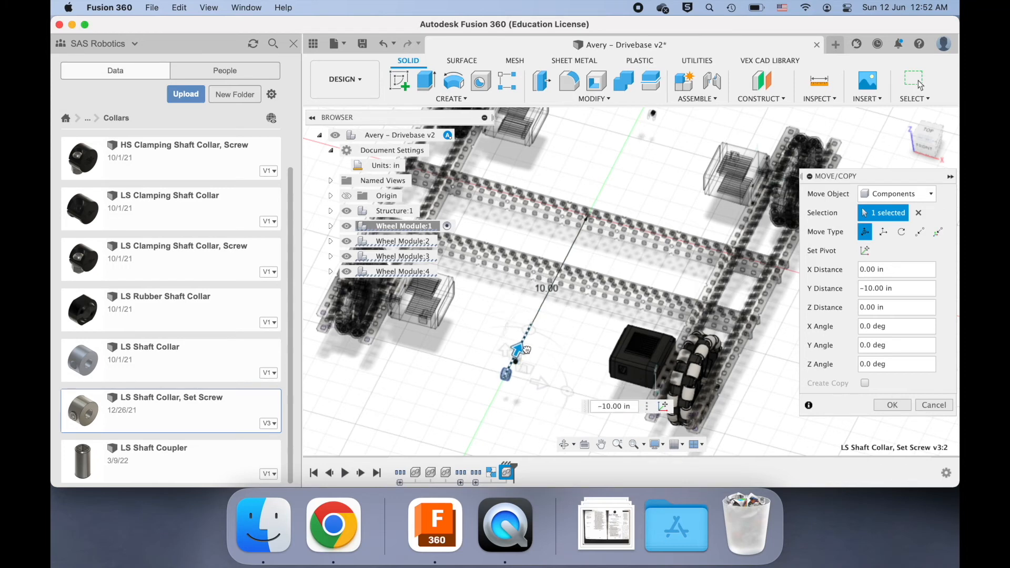
click(555, 370)
drag(555, 370, 725, 406)
drag(740, 405, 759, 410)
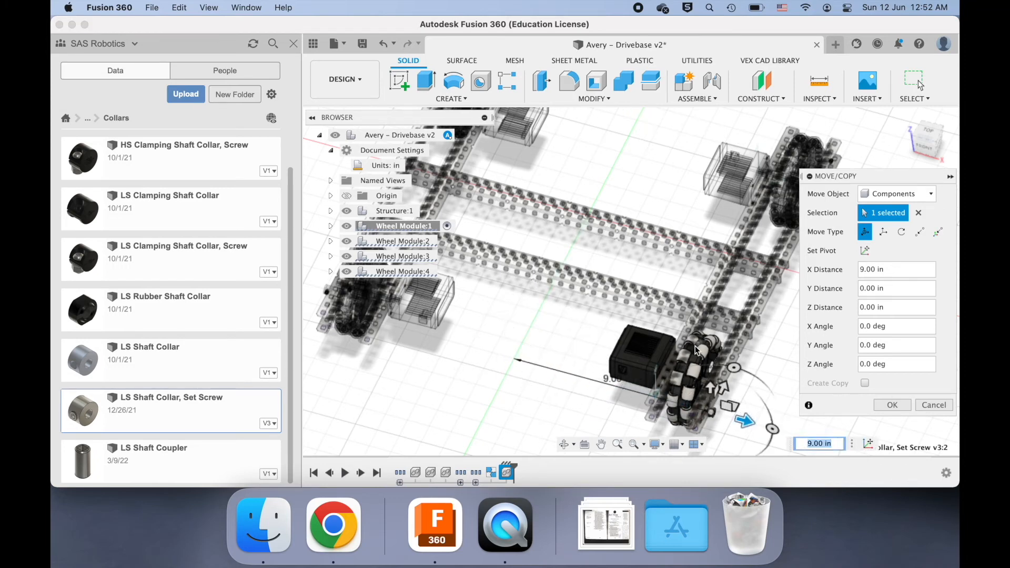
- Slide the shaft collar back along X to a distance of 2.50 in, on the motor side of the wheel
scroll(695, 345, right, 3)
scroll(755, 330, up, 3)
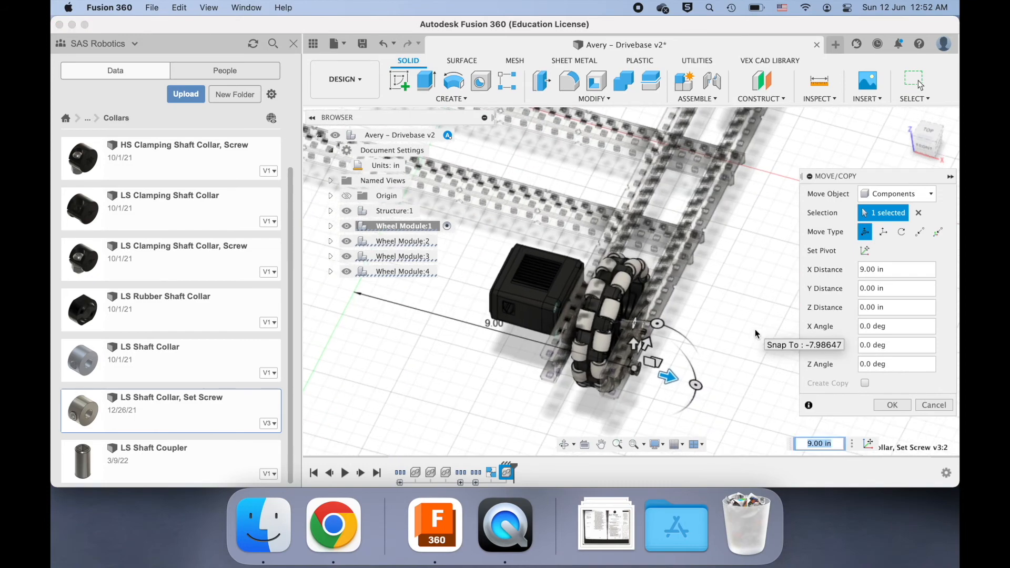
scroll(755, 330, left, 3)
shift+scroll(662, 286, right, 5)
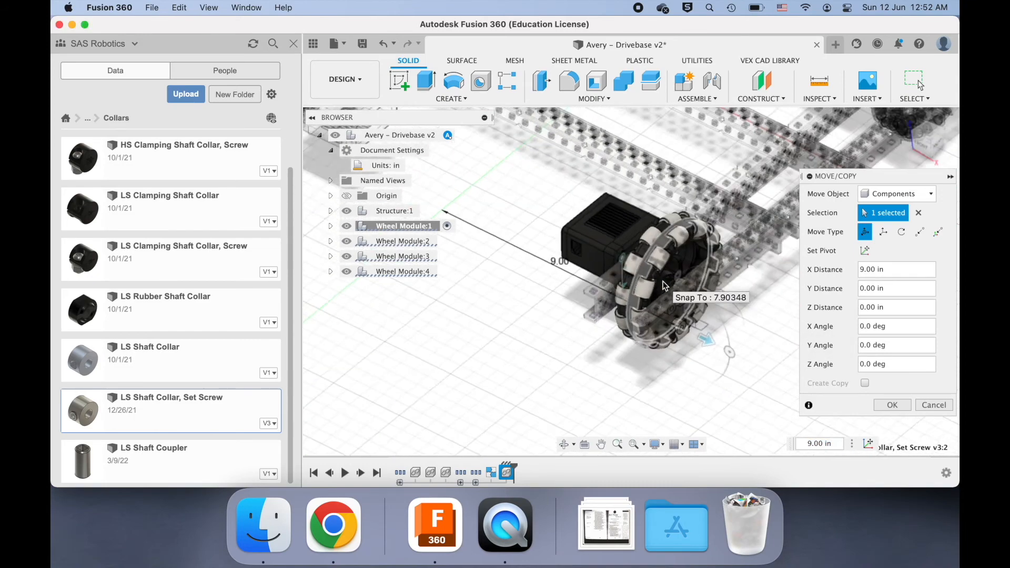
scroll(663, 286, up, 5)
scroll(662, 281, left, 5)
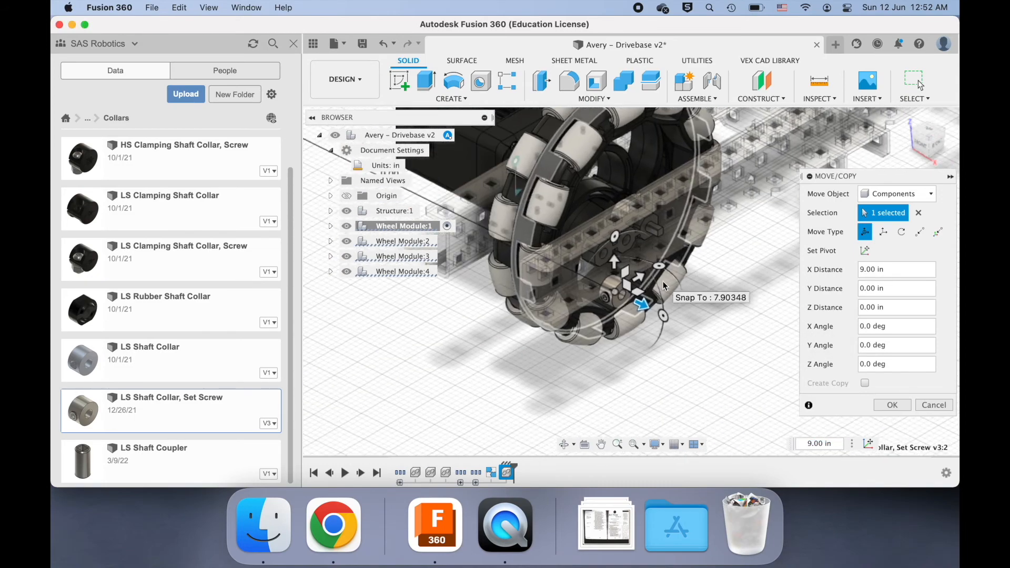
scroll(663, 281, up, 2)
drag(657, 318, 692, 333)
scroll(692, 334, down, 5)
drag(753, 378, 557, 297)
scroll(557, 299, down, 5)
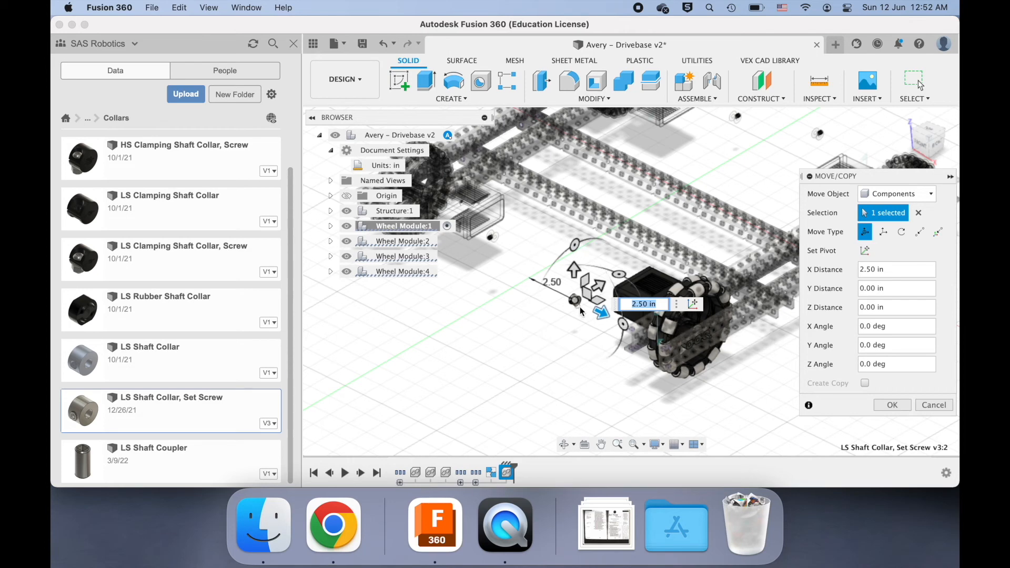
scroll(710, 338, down, 3)
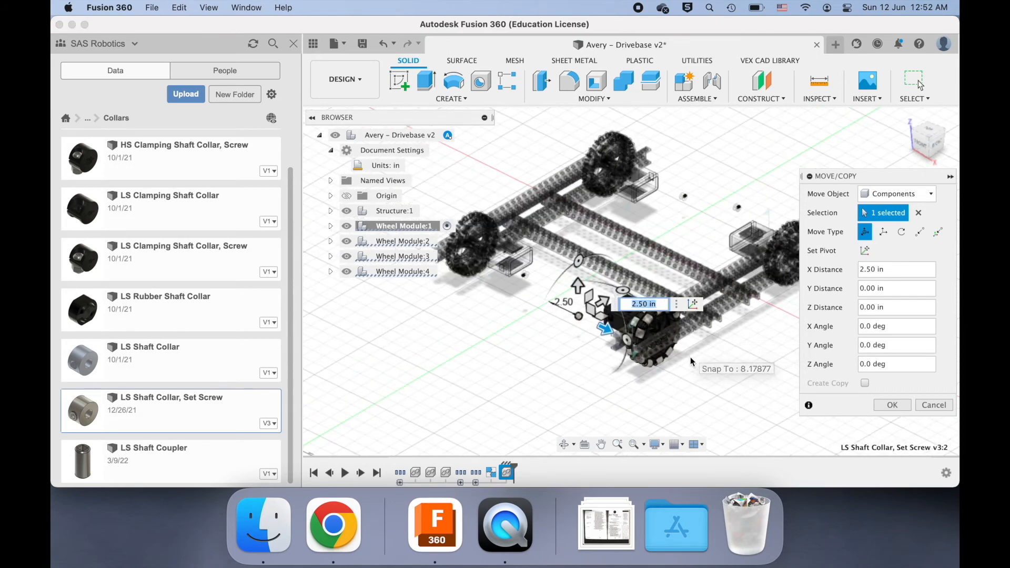
scroll(690, 357, up, 3)
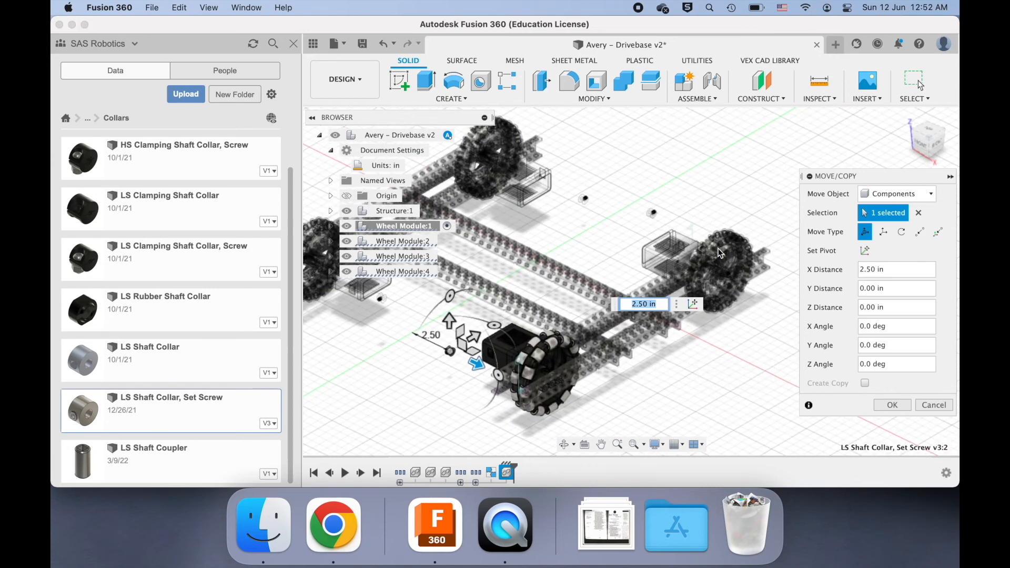
middle_drag(591, 191, 704, 186)
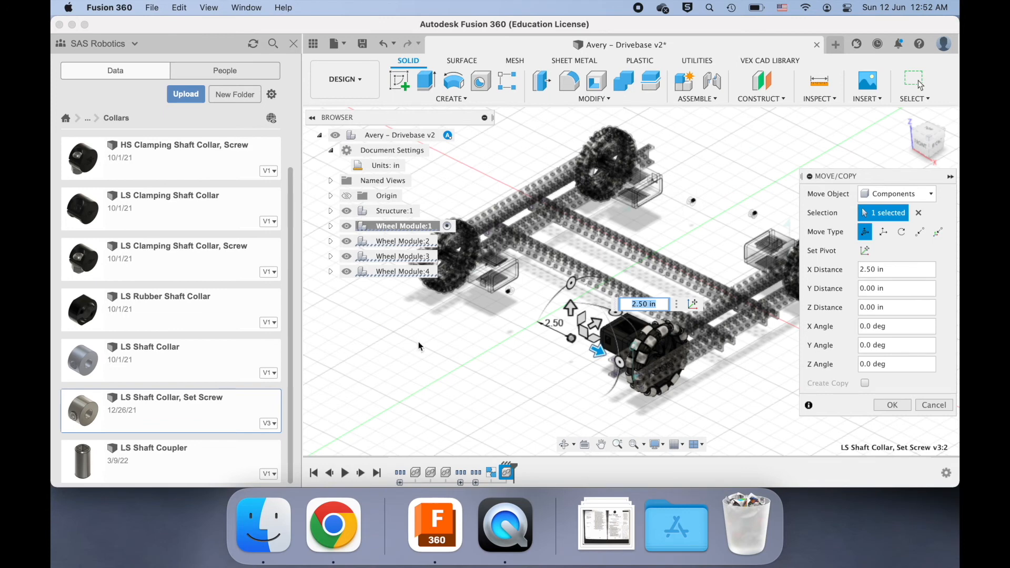
scroll(620, 421, up, 3)
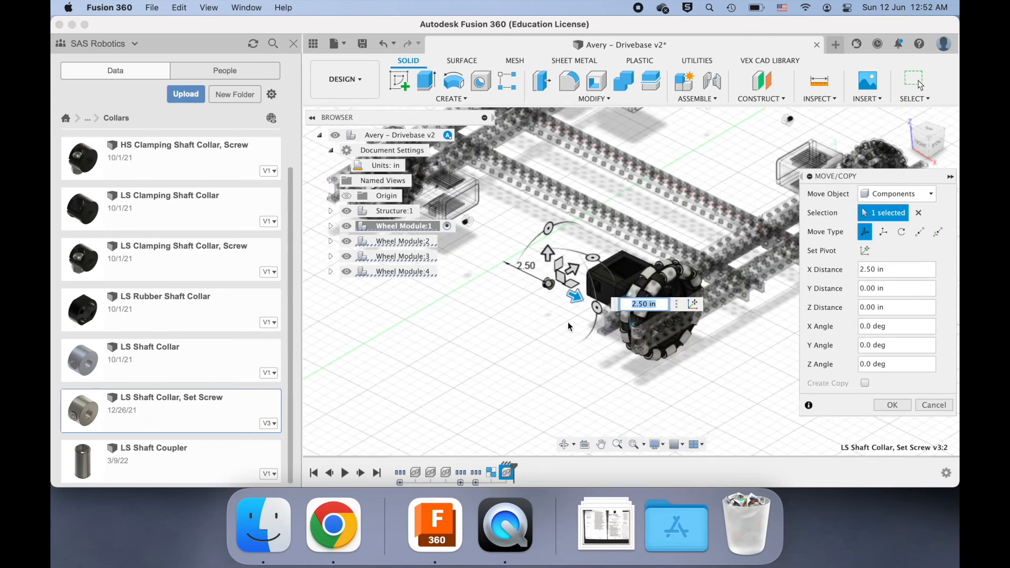
- Slide the shaft collar along X to 13.50 in, beyond the wheel, and move it point to point onto the outer rail's bearing
drag(573, 296, 603, 287)
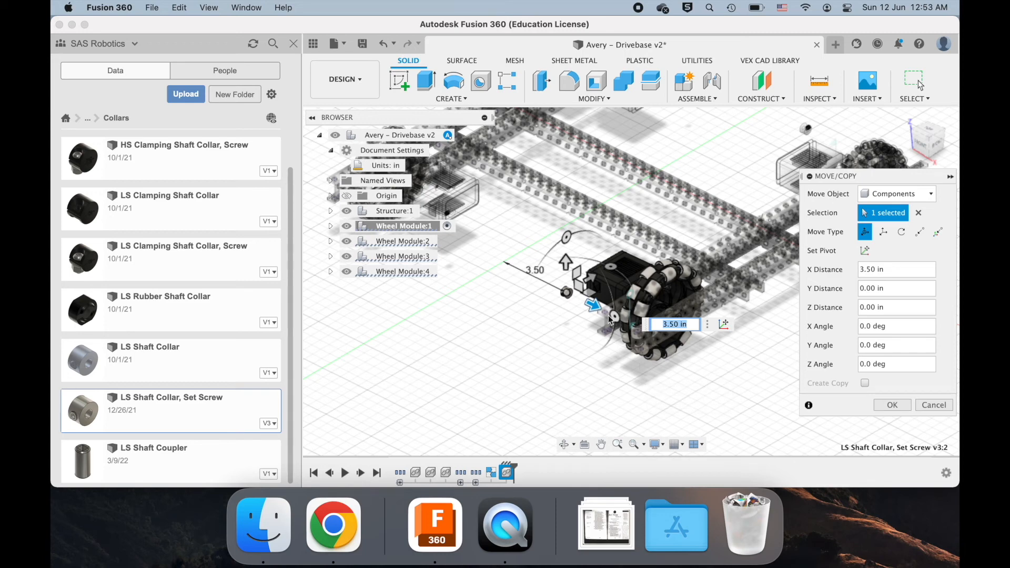
drag(588, 303, 774, 392)
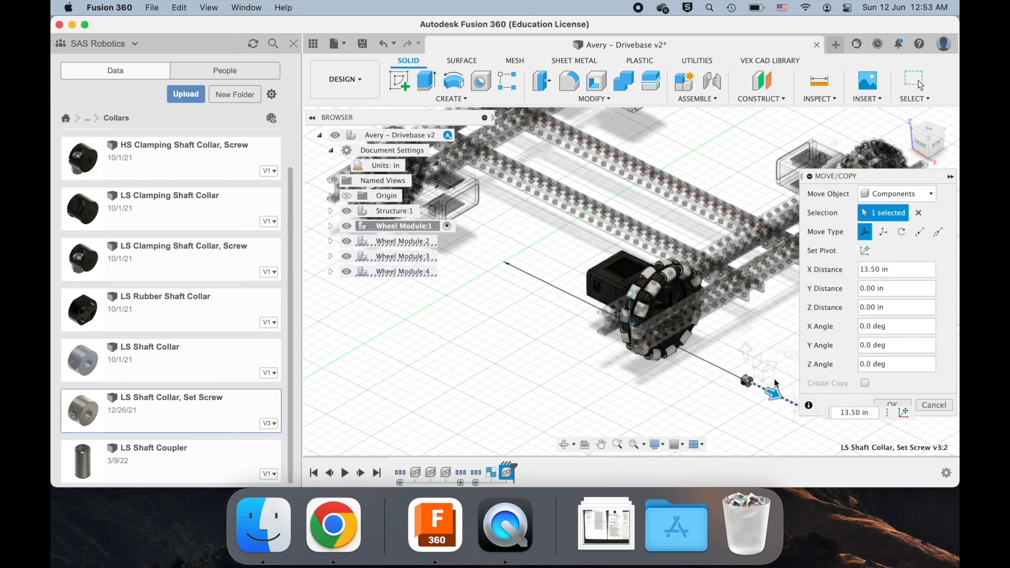
click(919, 231)
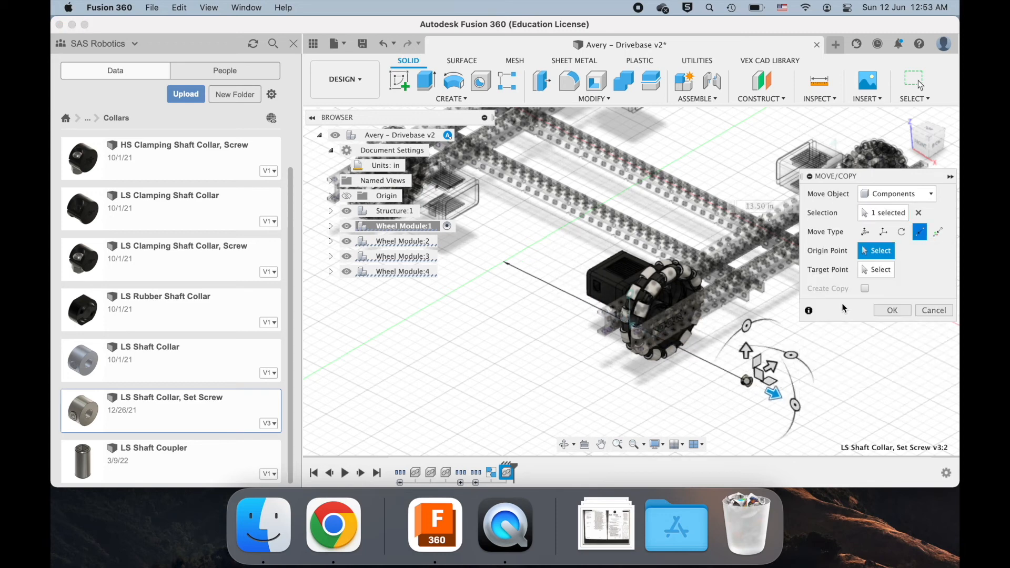
click(742, 376)
scroll(679, 342, up, 5)
scroll(677, 342, up, 5)
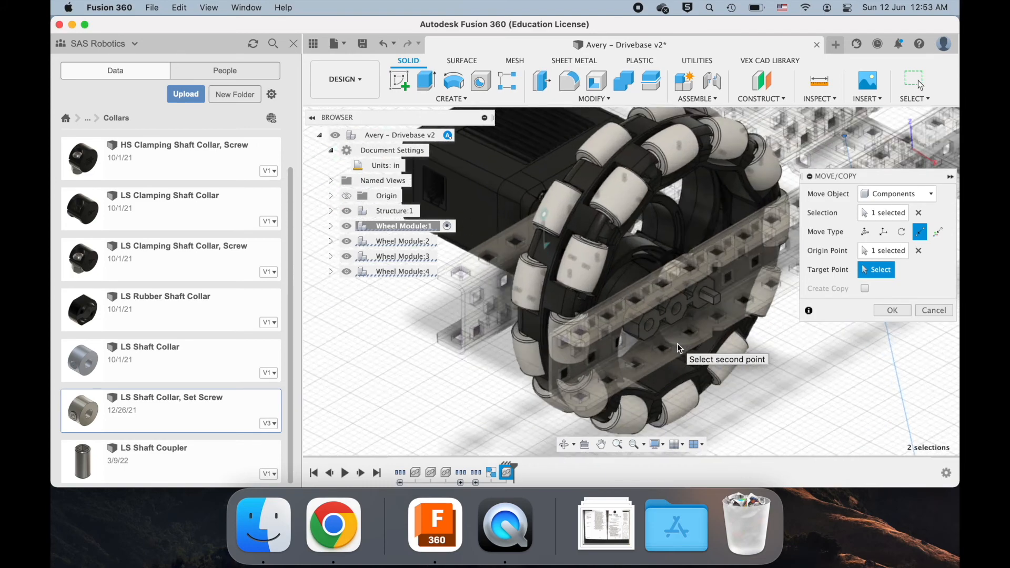
click(635, 346)
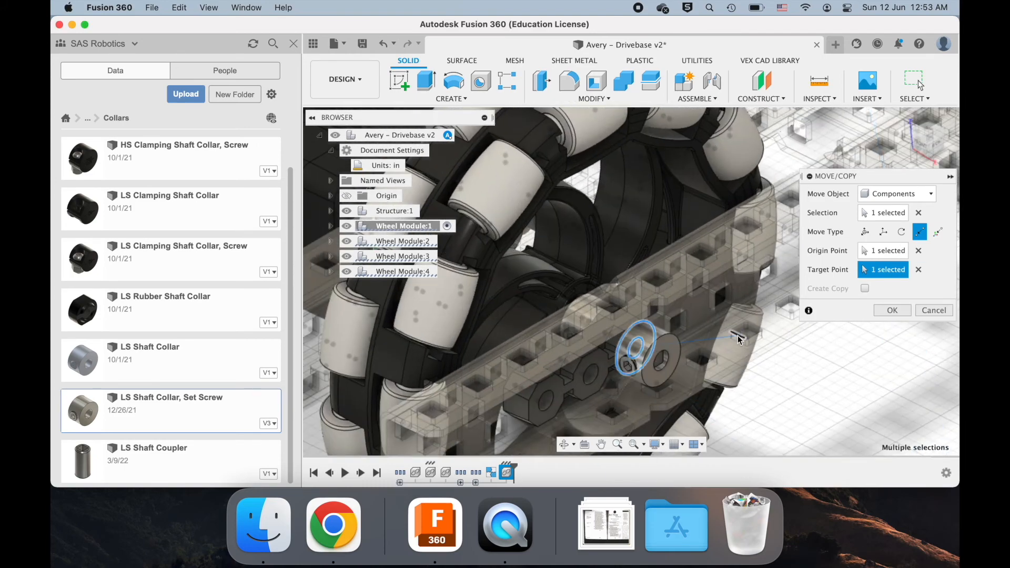
scroll(737, 337, down, 10)
scroll(736, 336, up, 6)
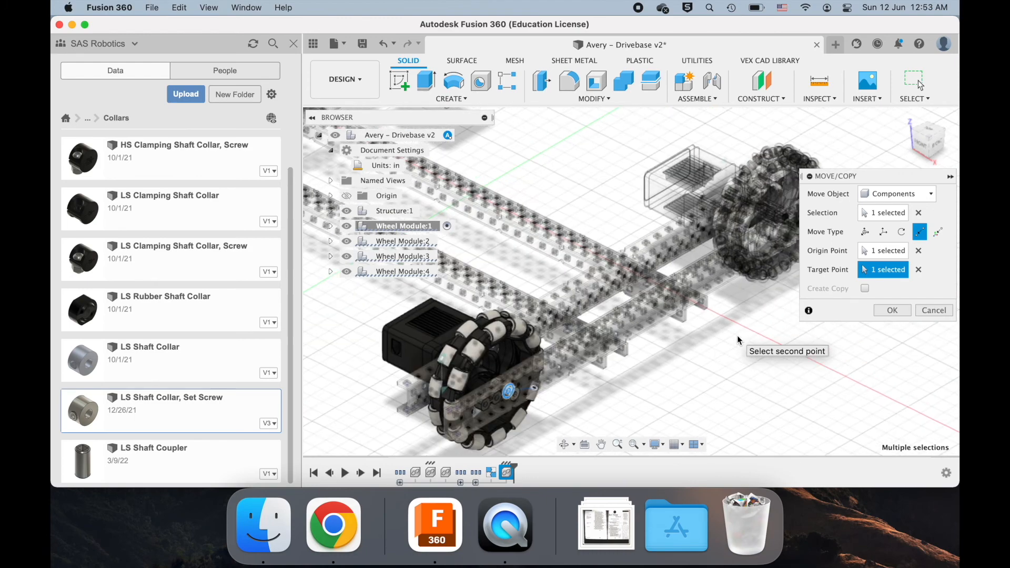
scroll(689, 284, up, 5)
scroll(688, 284, left, 5)
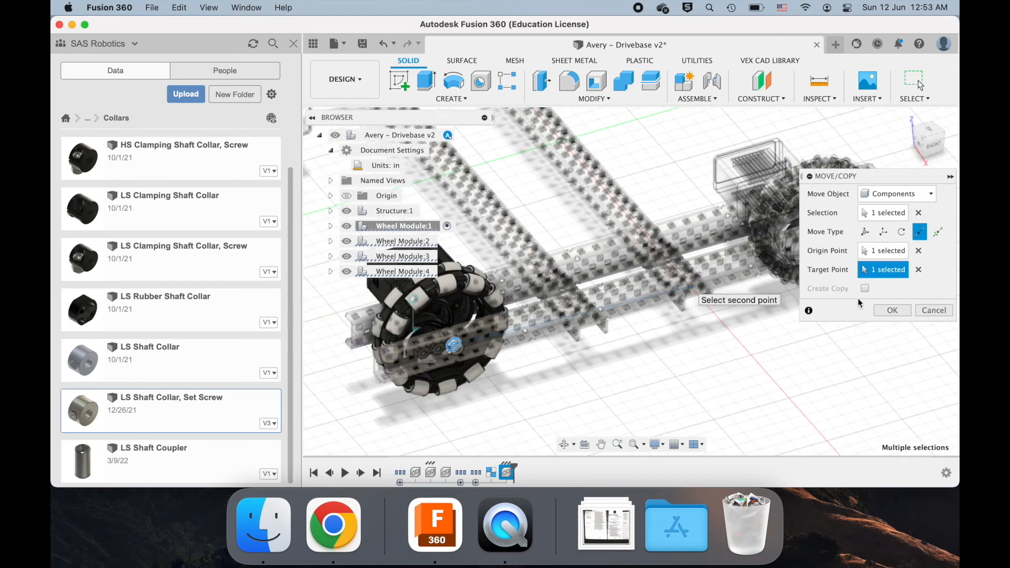
click(892, 312)
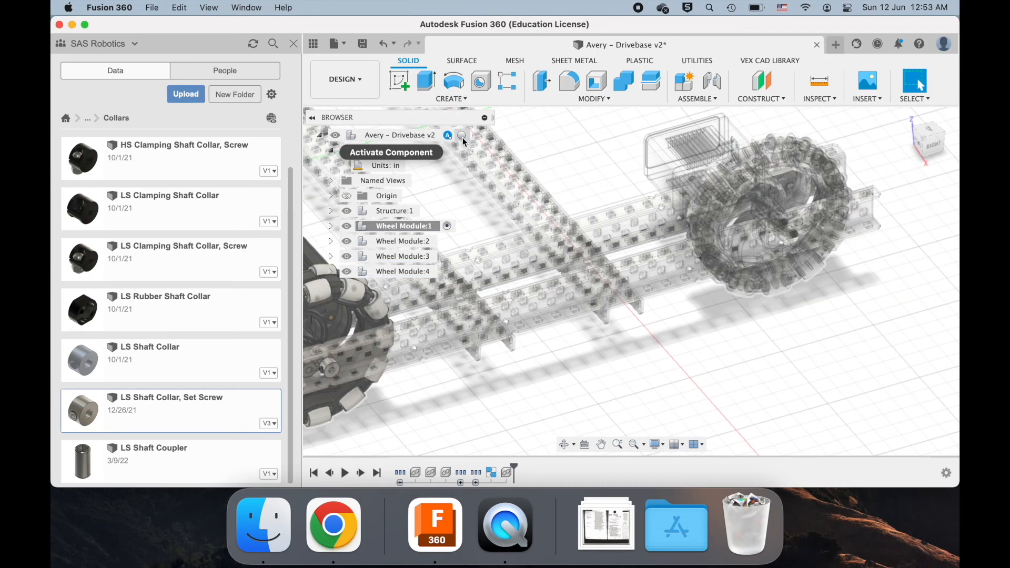
- Activate the top-level drivebase component and inspect the shaft collar on the outer rail's bearing at the wheels
click(462, 136)
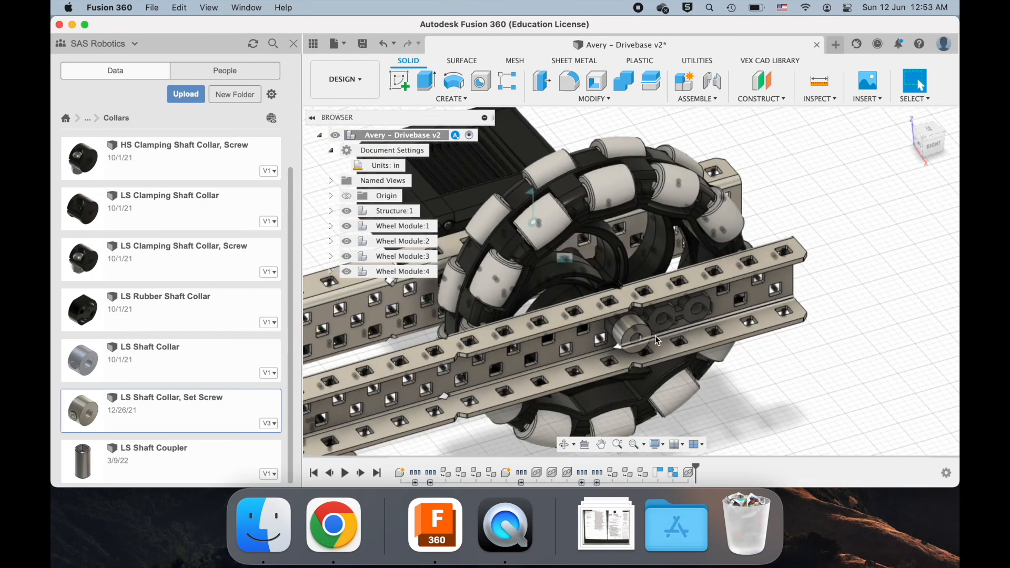
scroll(651, 334, down, 5)
scroll(651, 333, down, 5)
scroll(651, 333, up, 5)
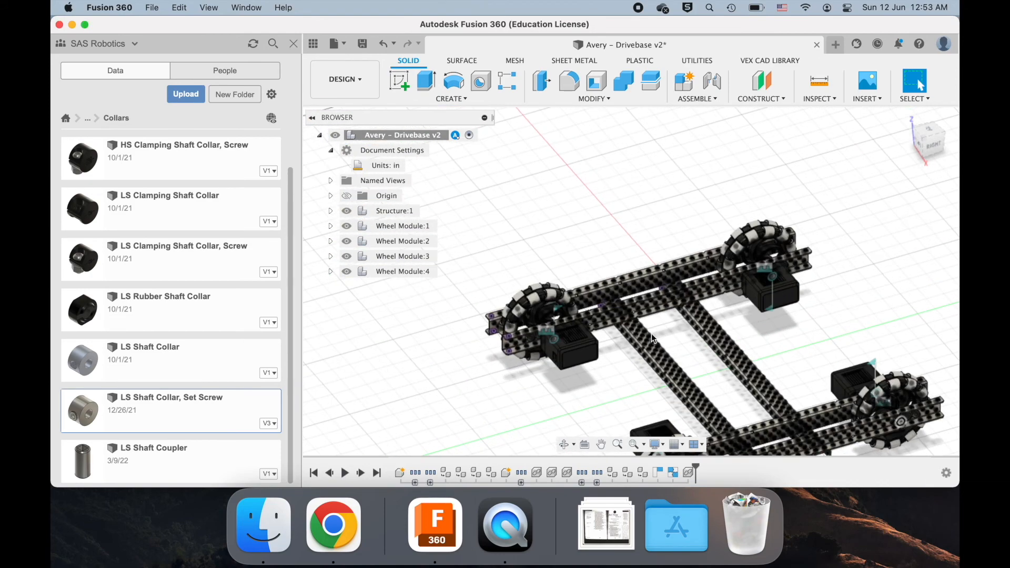
shift+scroll(766, 207, left, 5)
shift+scroll(765, 203, left, 5)
scroll(765, 203, up, 5)
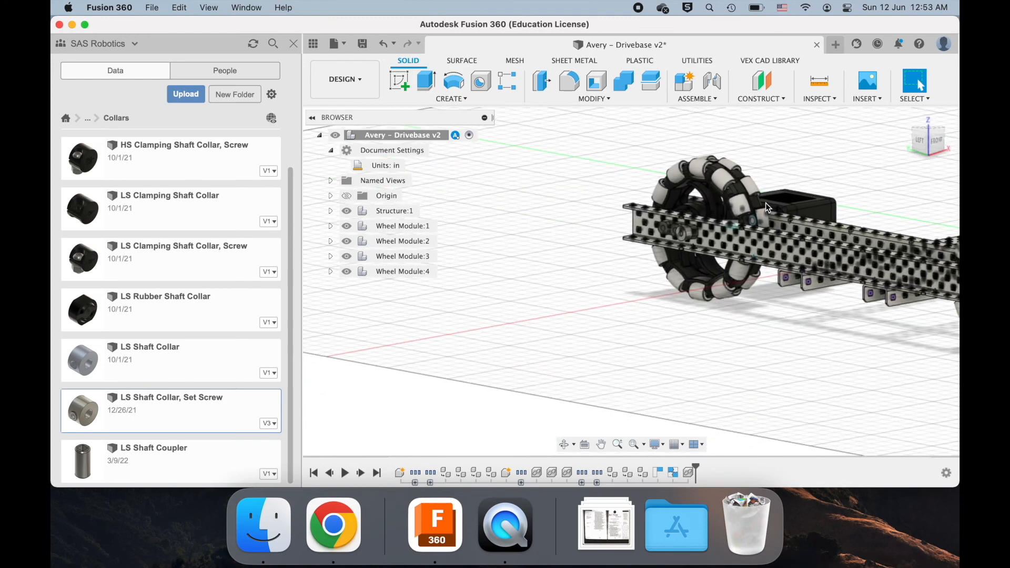
scroll(680, 248, up, 10)
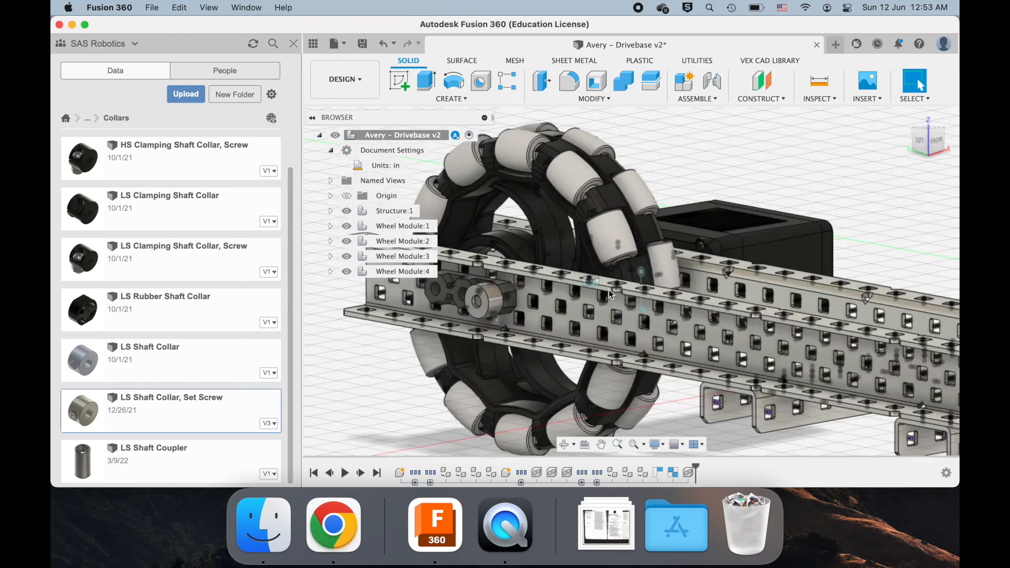
scroll(600, 298, down, 5)
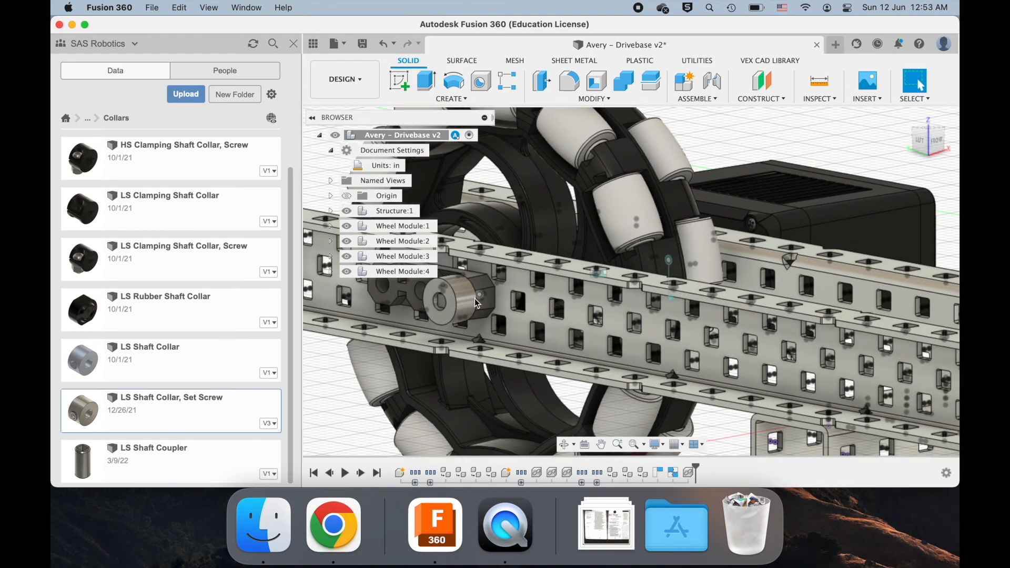
- Examine a front omni wheel from above, checking the clearance between its rollers and the rails on both sides
scroll(475, 303, down, 5)
scroll(625, 298, down, 5)
scroll(797, 319, up, 5)
shift+scroll(797, 320, right, 6)
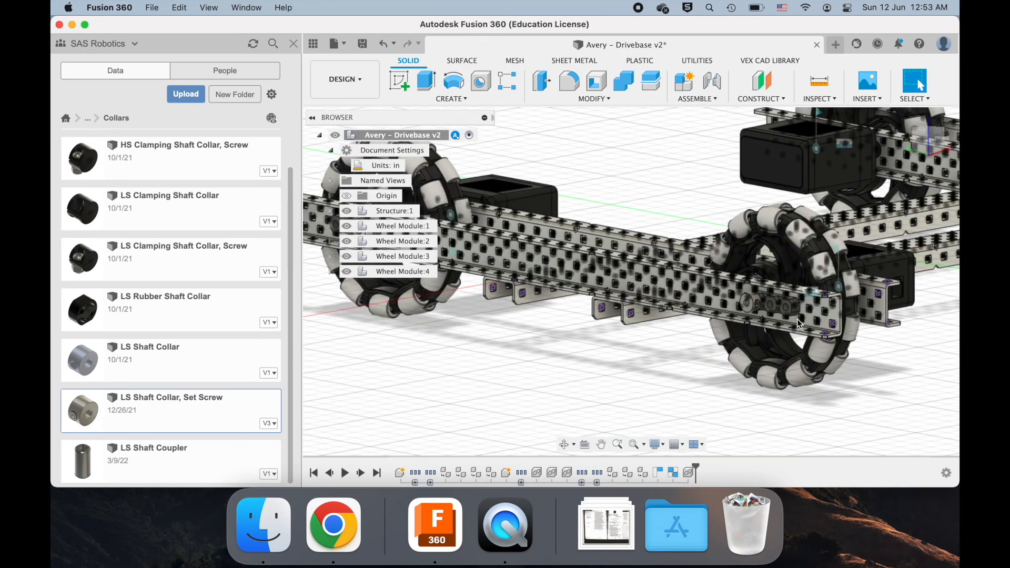
shift+scroll(797, 324, right, 5)
scroll(797, 323, right, 5)
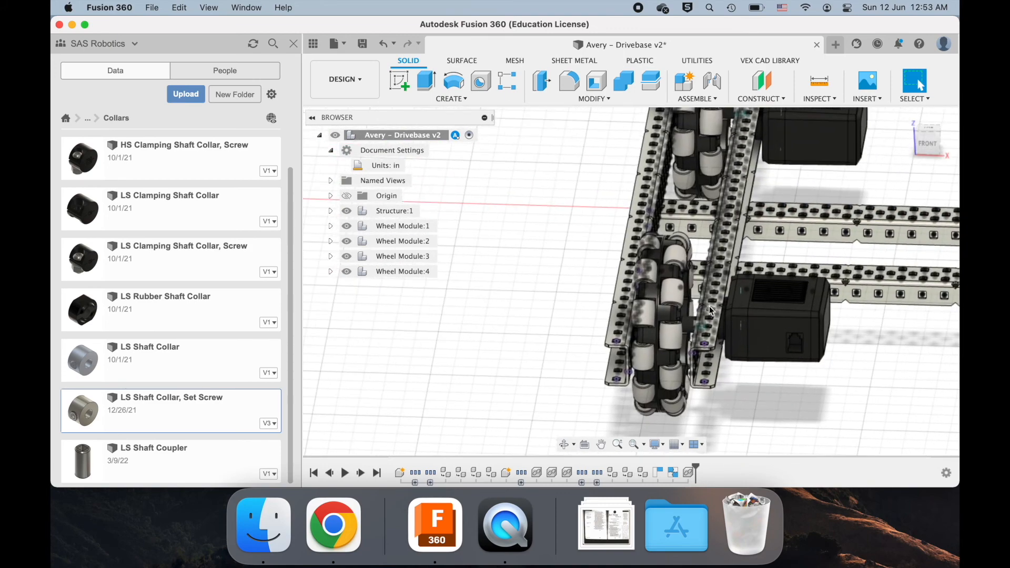
shift+scroll(709, 310, up, 3)
scroll(708, 305, up, 10)
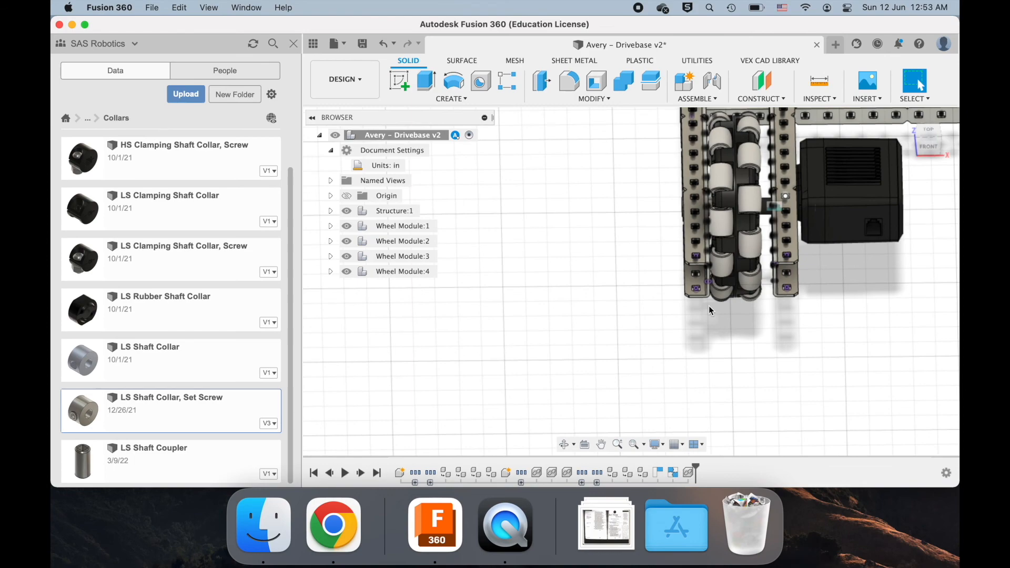
scroll(709, 305, up, 3)
scroll(708, 305, down, 3)
shift+scroll(708, 305, right, 3)
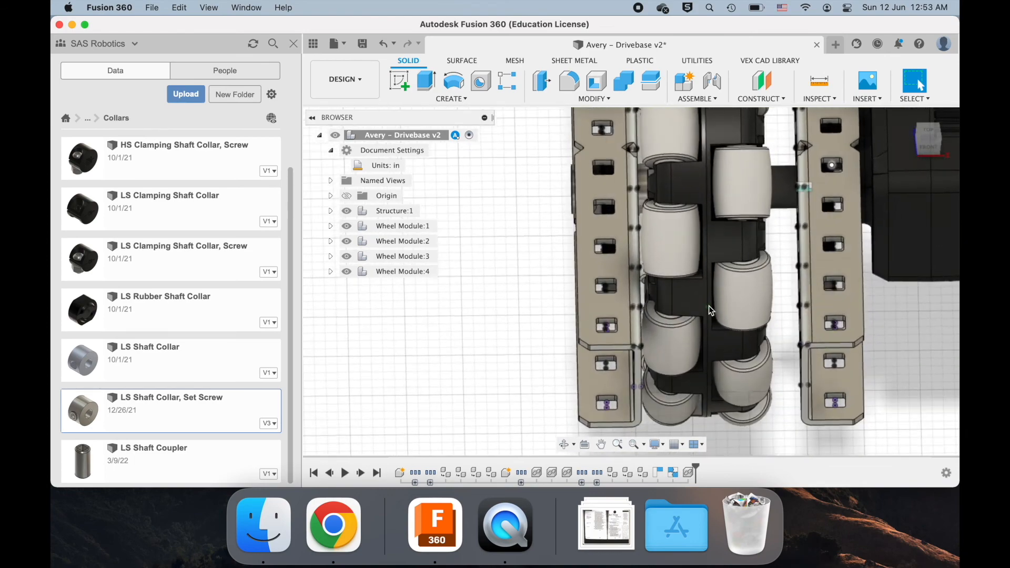
shift+scroll(709, 305, left, 3)
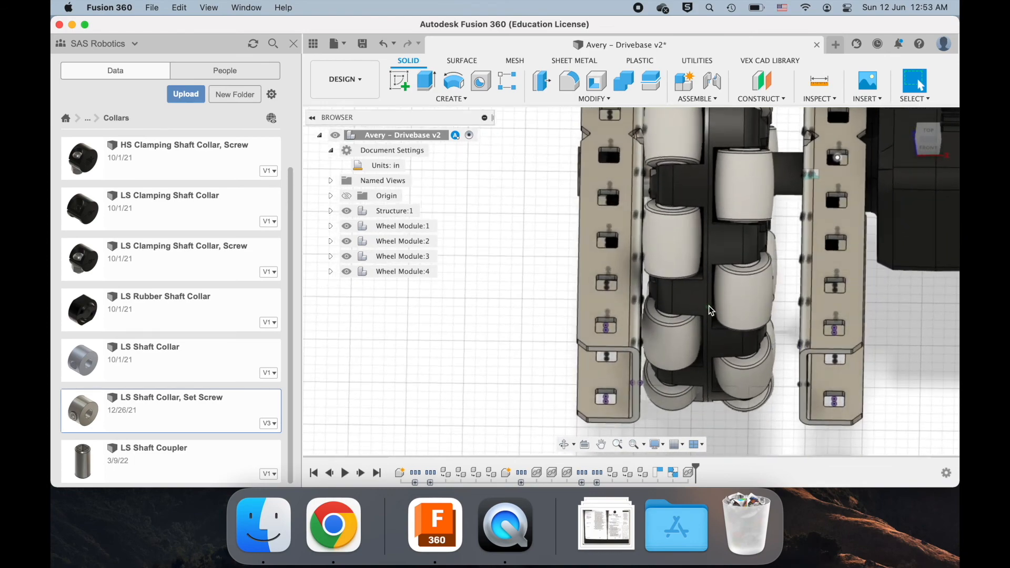
scroll(709, 305, up, 3)
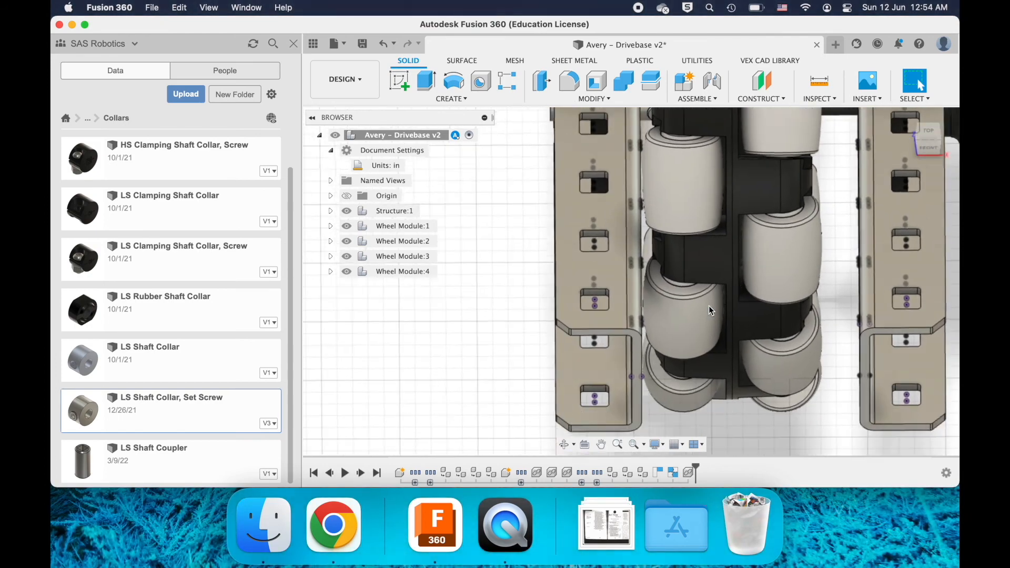
scroll(708, 305, left, 3)
scroll(709, 305, down, 3)
scroll(677, 333, up, 10)
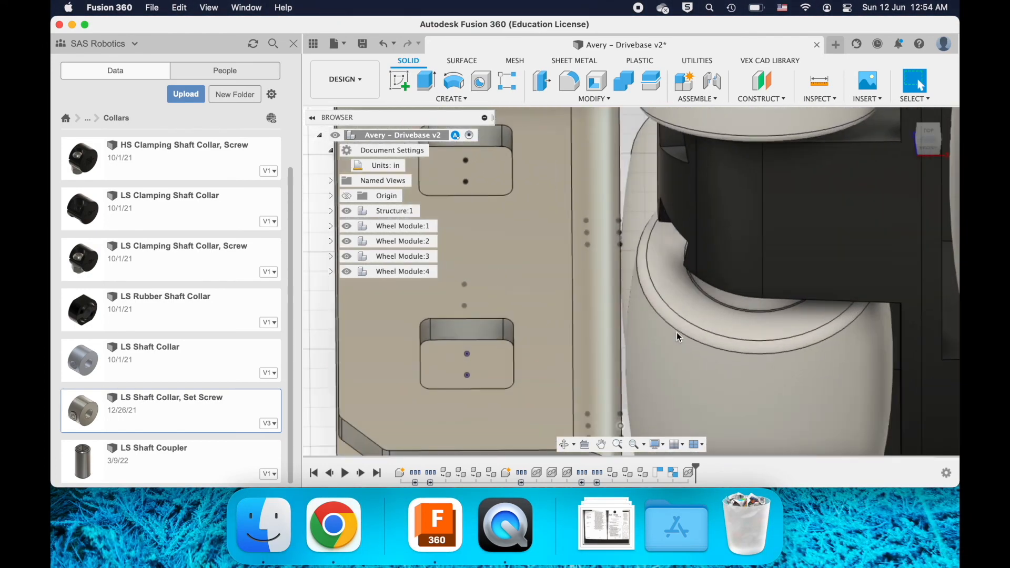
scroll(625, 342, down, 5)
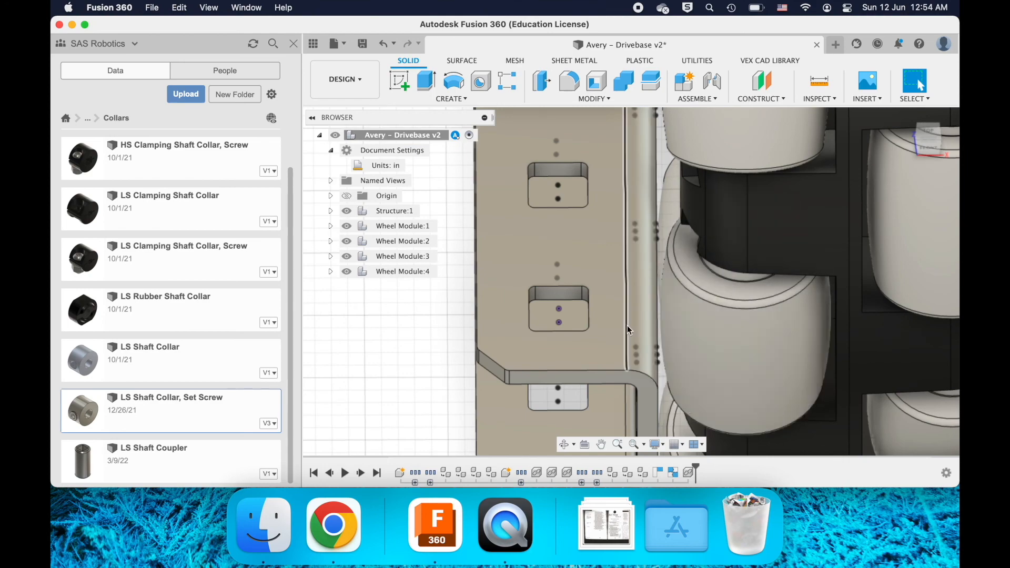
scroll(640, 321, down, 3)
scroll(640, 321, down, 8)
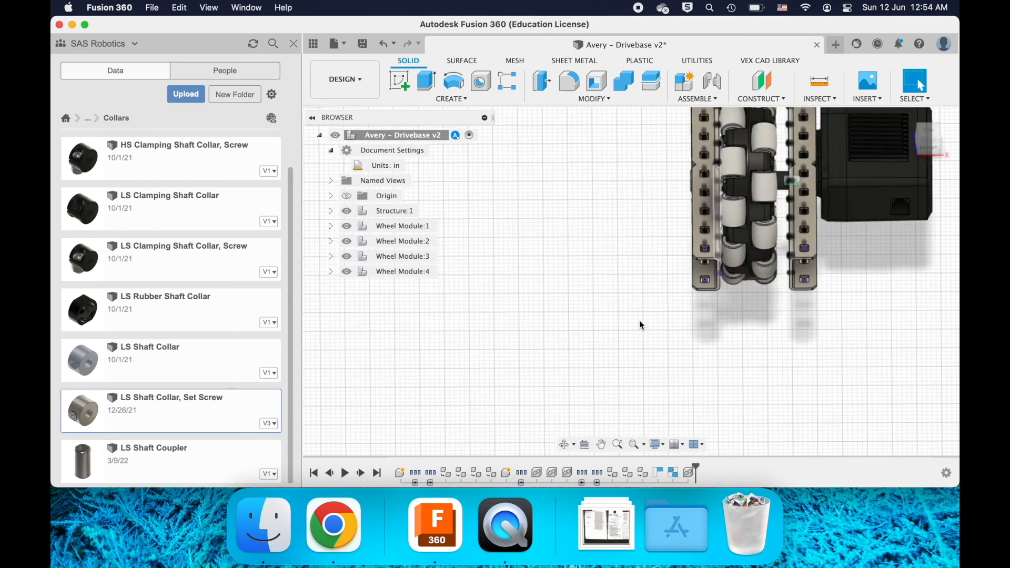
scroll(641, 324, down, 10)
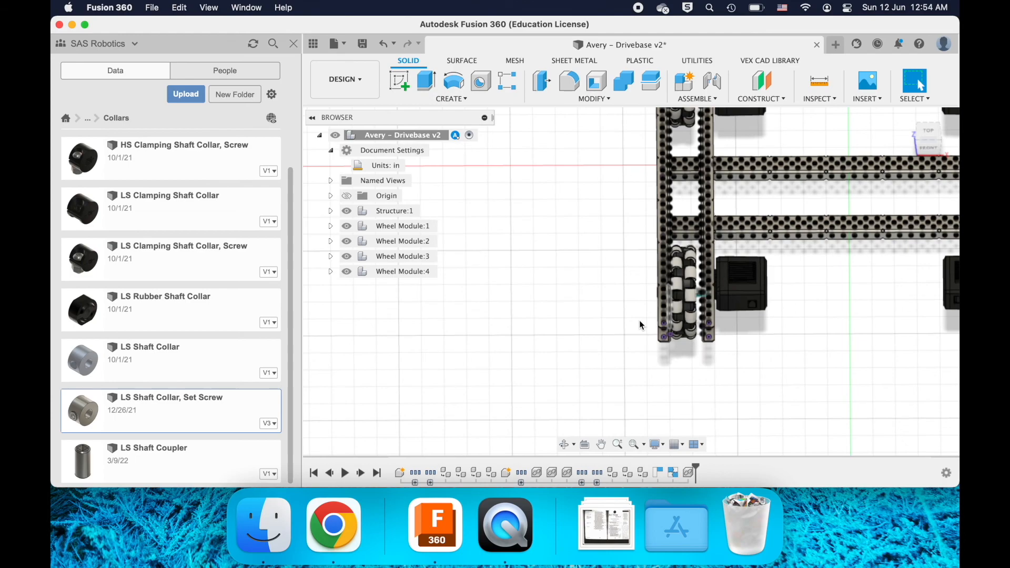
- Look over the complete drivebase from above, front and back, checking all four wheel modules and the cross rails
scroll(641, 325, right, 2)
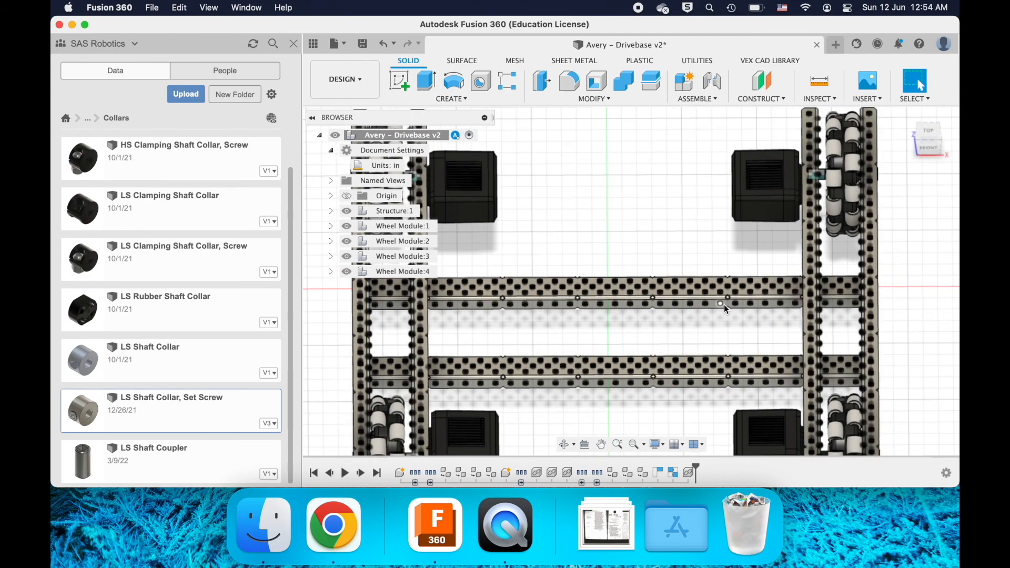
shift+scroll(723, 305, down, 8)
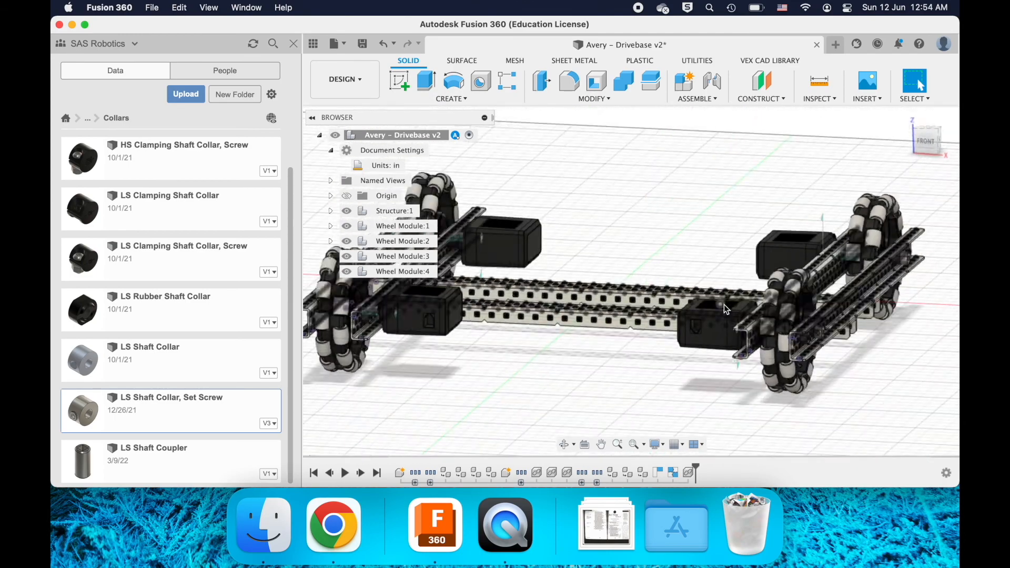
shift+scroll(725, 307, up, 8)
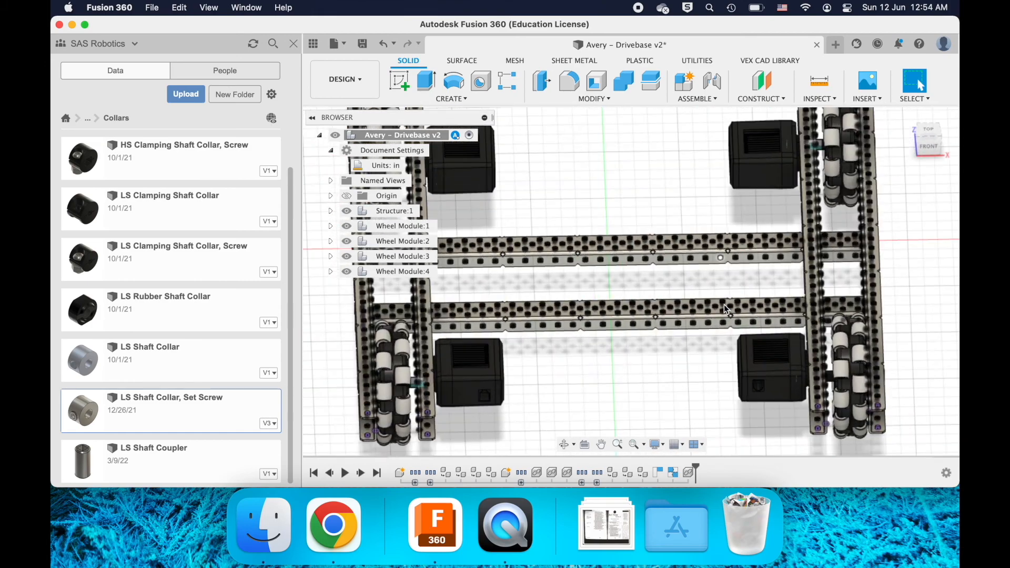
shift+scroll(724, 306, down, 8)
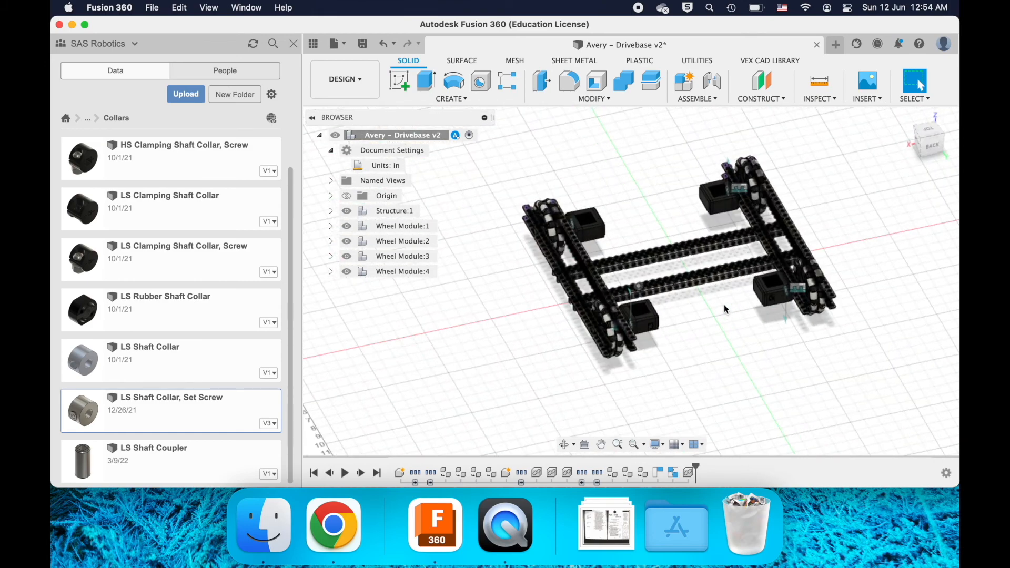
shift+scroll(724, 306, up, 6)
shift+scroll(724, 306, down, 5)
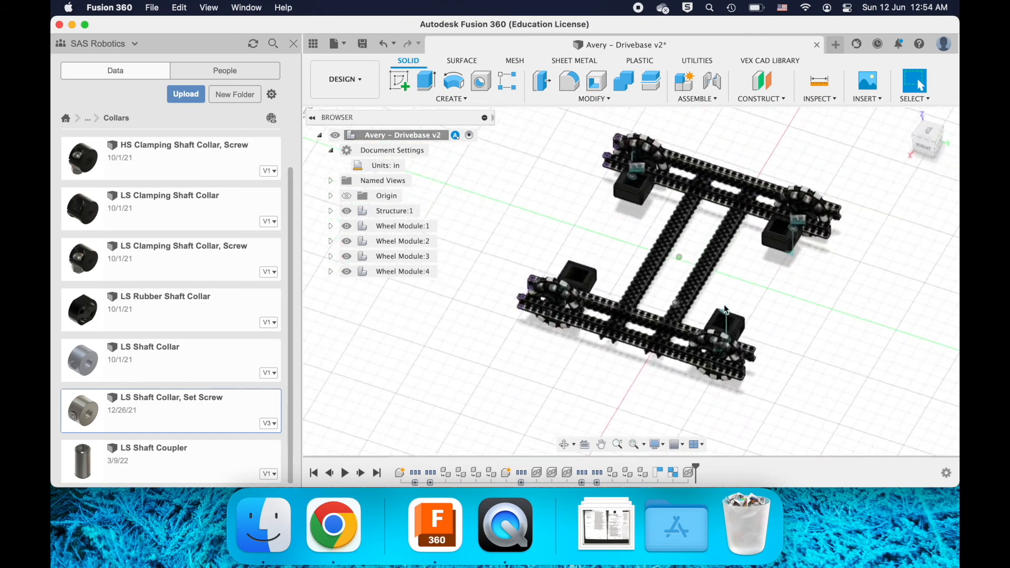
scroll(725, 309, up, 5)
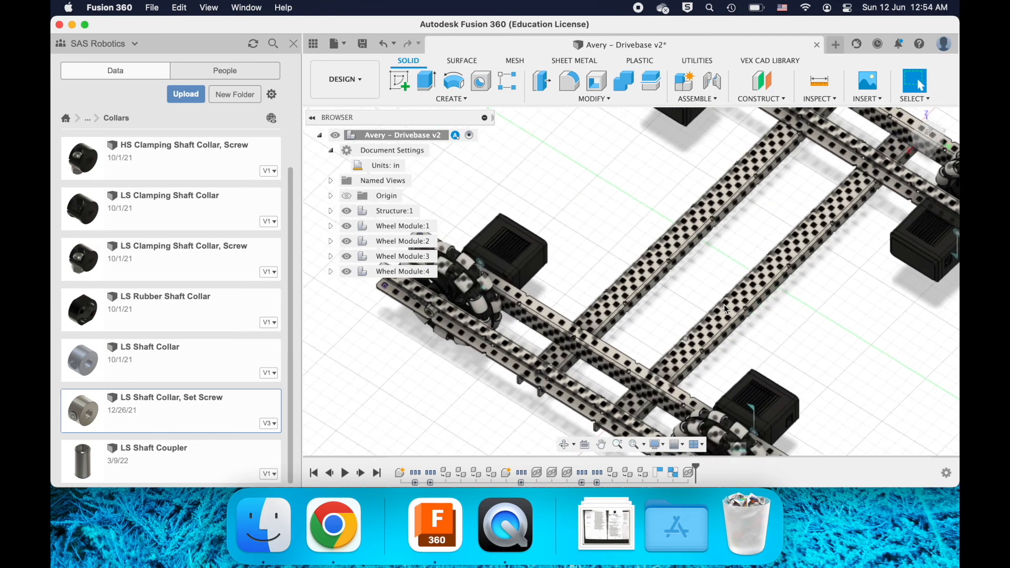
scroll(726, 310, down, 5)
shift+scroll(726, 309, down, 6)
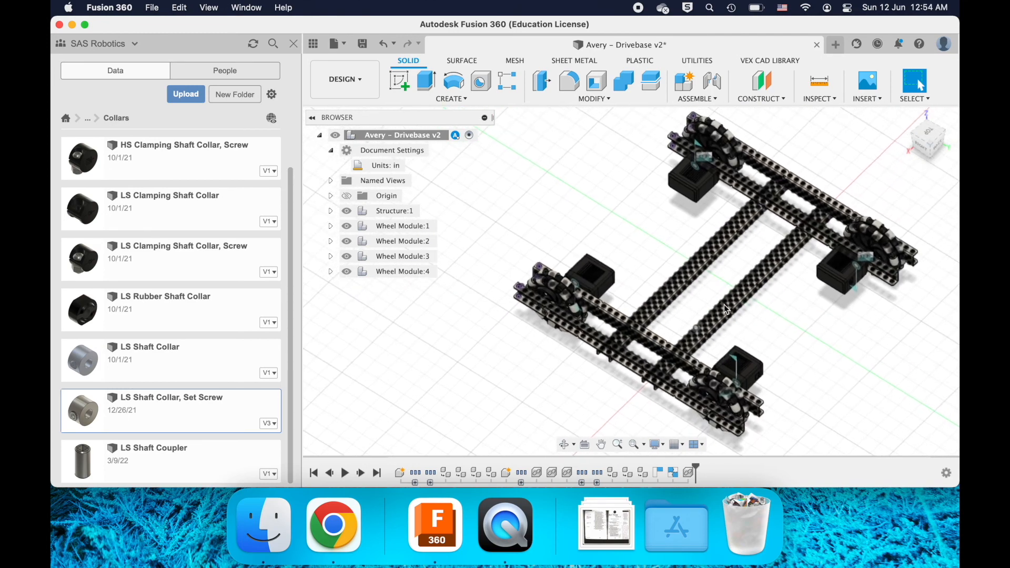
- Save the drivebase design as a new version with the description User Saved
key(super+s)
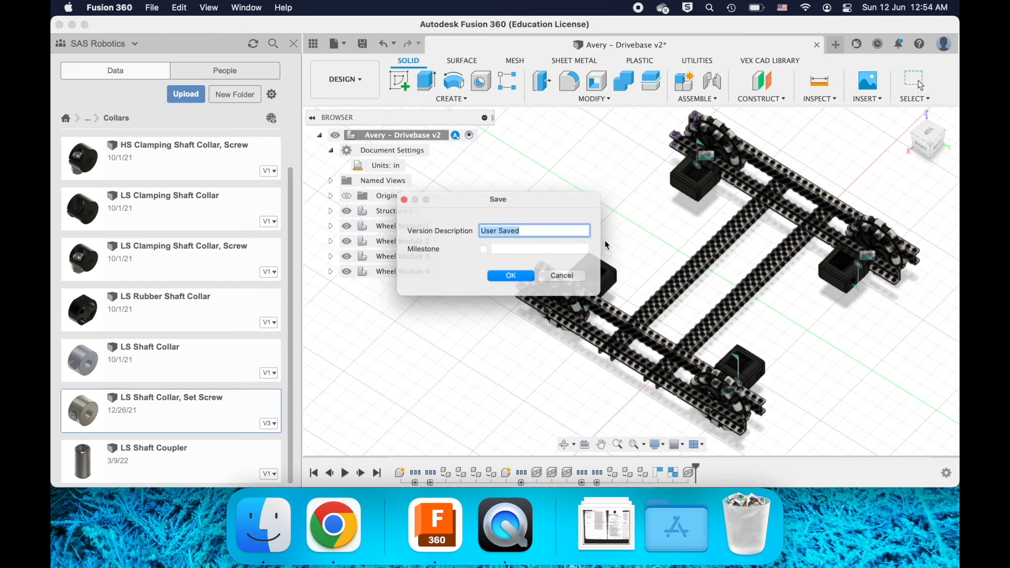
click(511, 280)
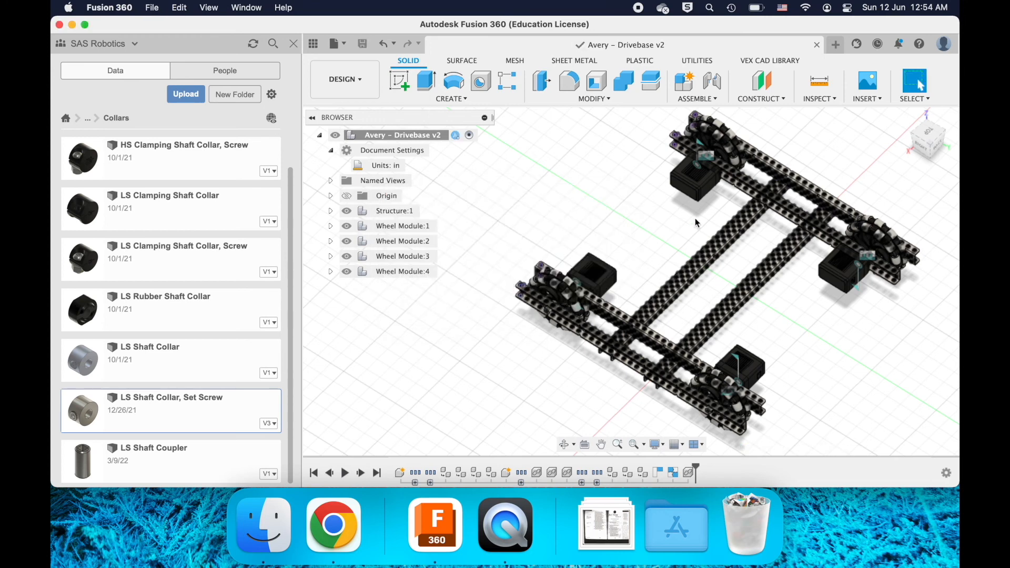
- Turn off the display of sketches in the object visibility settings
scroll(694, 221, left, 3)
scroll(694, 223, right, 4)
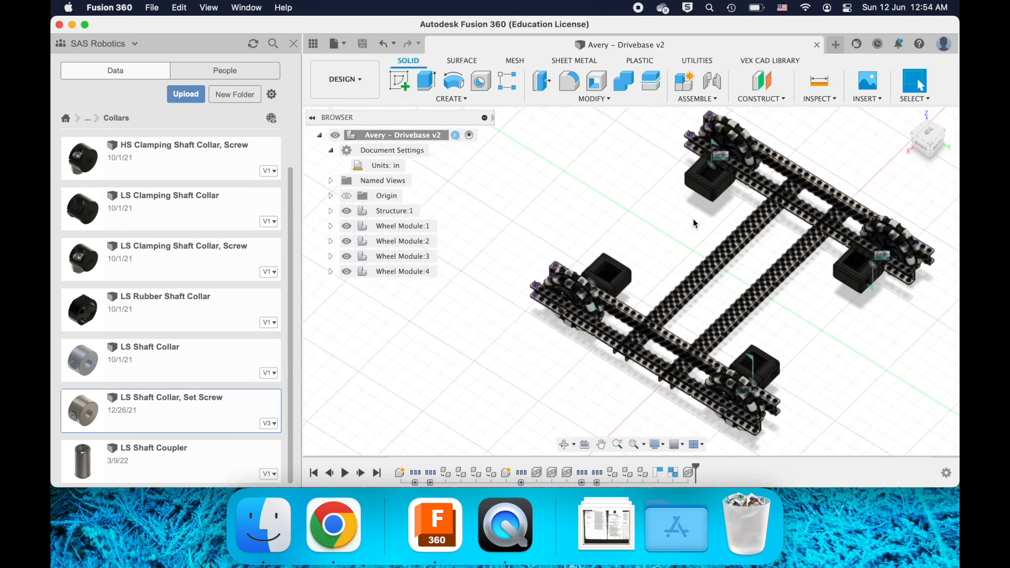
click(656, 444)
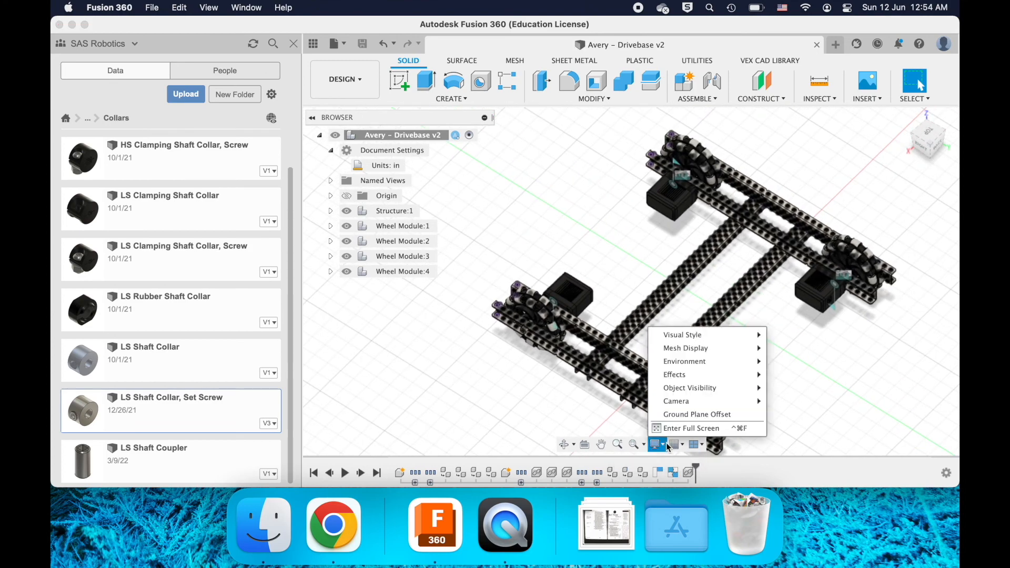
mouse_move(692, 362)
mouse_move(692, 394)
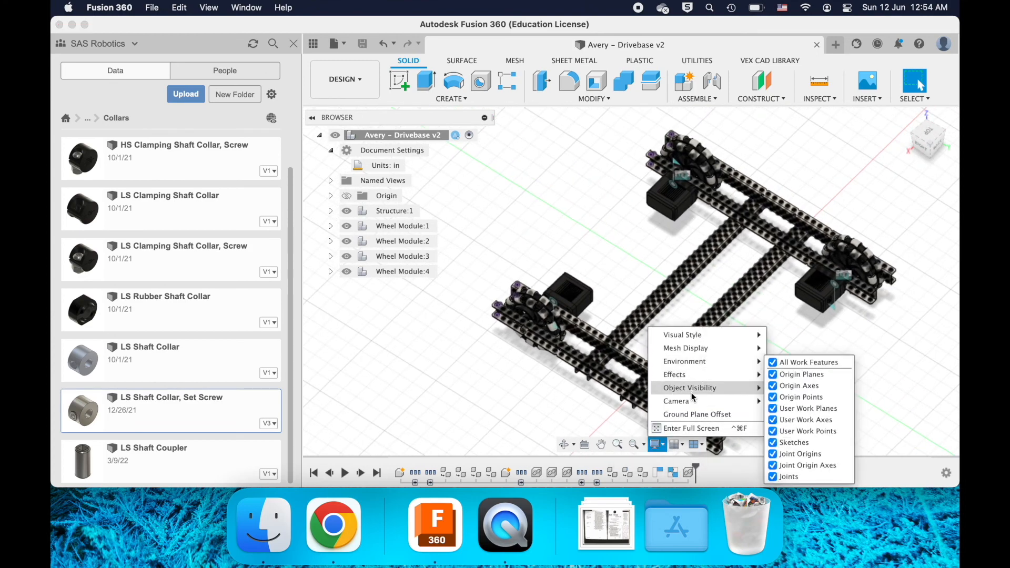
click(772, 443)
- Hide the Joints folder of Wheel Module:1 in the component tree
shift+scroll(738, 314, left, 5)
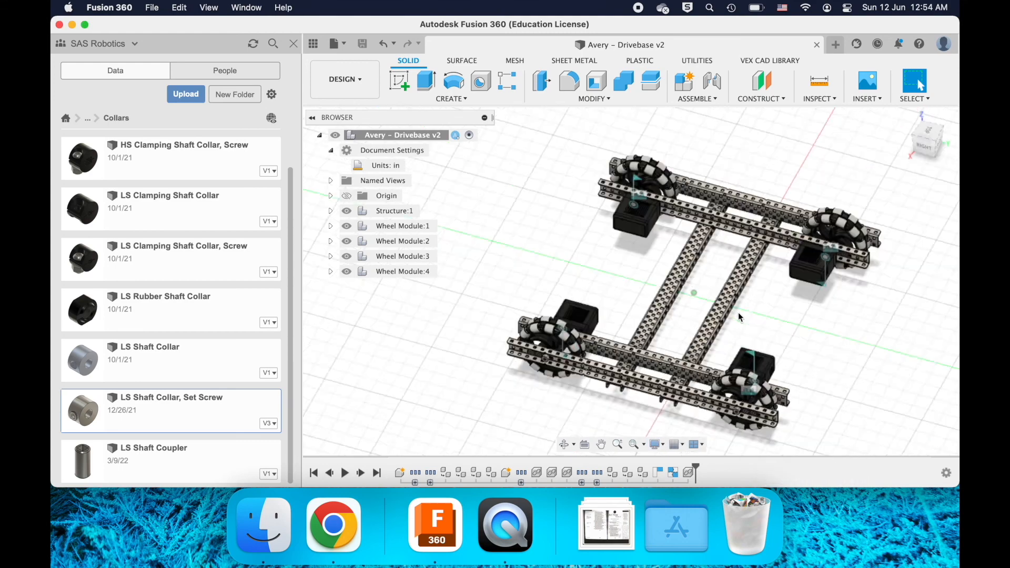
shift+scroll(737, 311, left, 5)
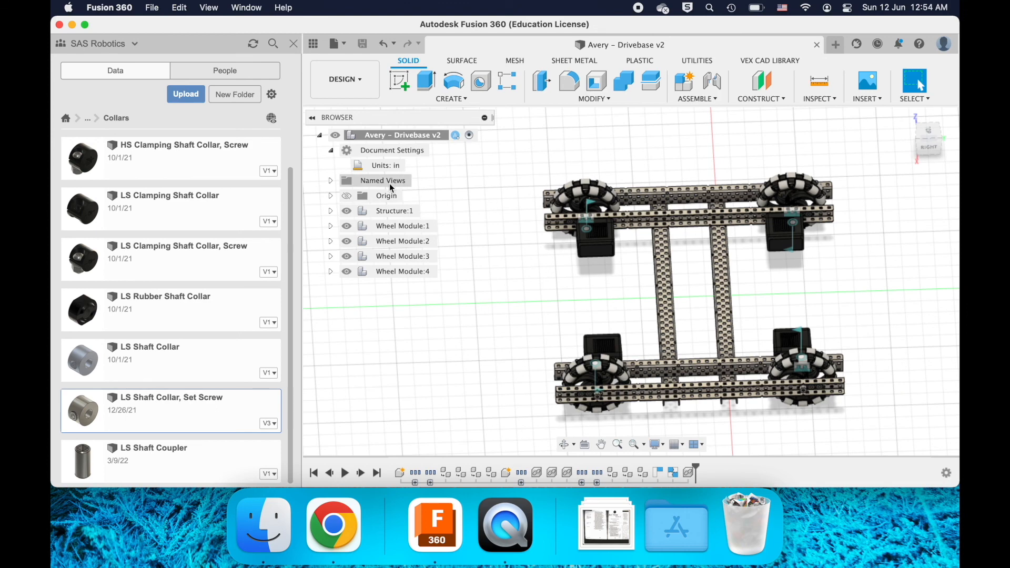
click(330, 226)
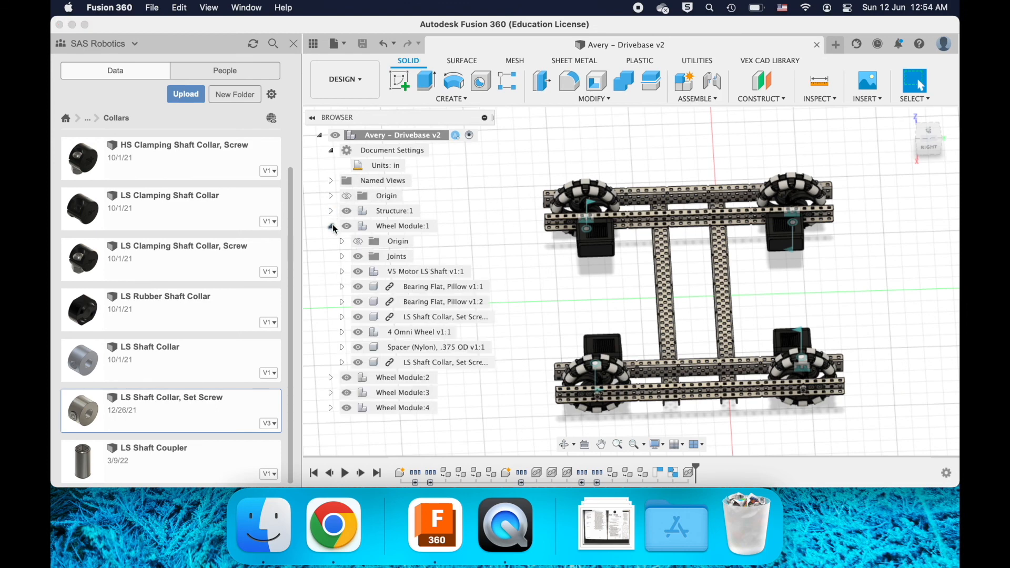
click(357, 258)
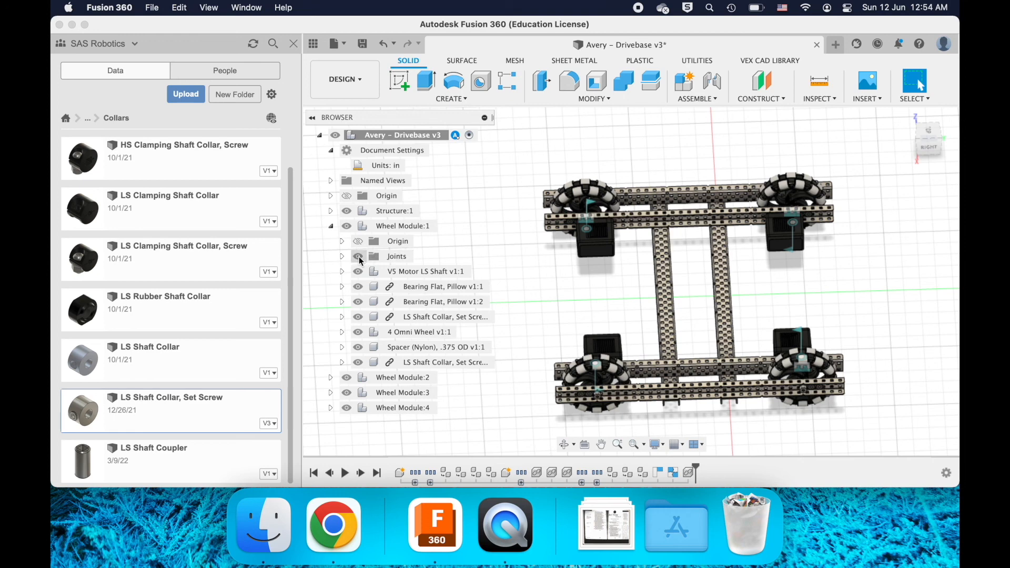
click(330, 226)
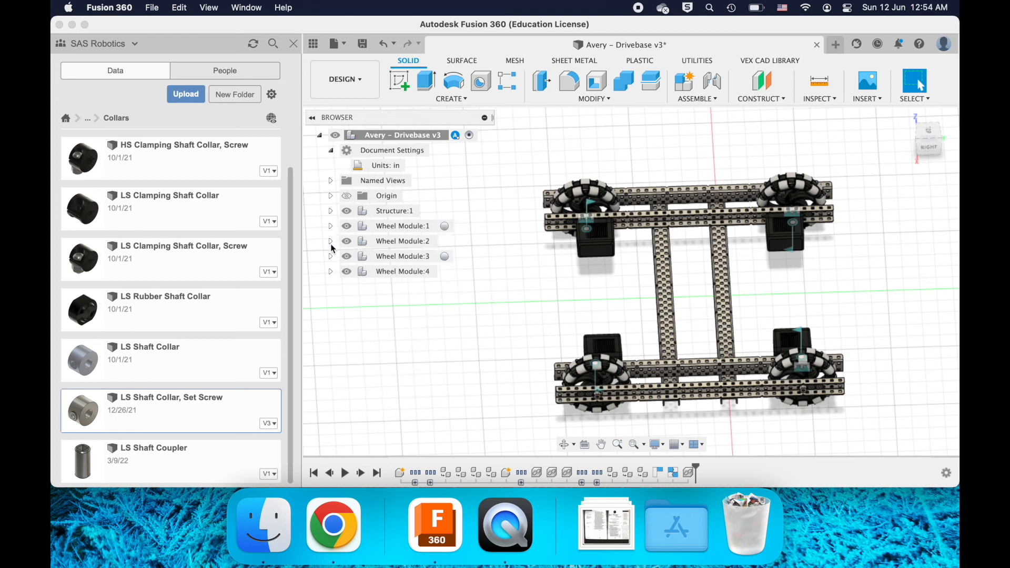
click(331, 241)
click(331, 241)
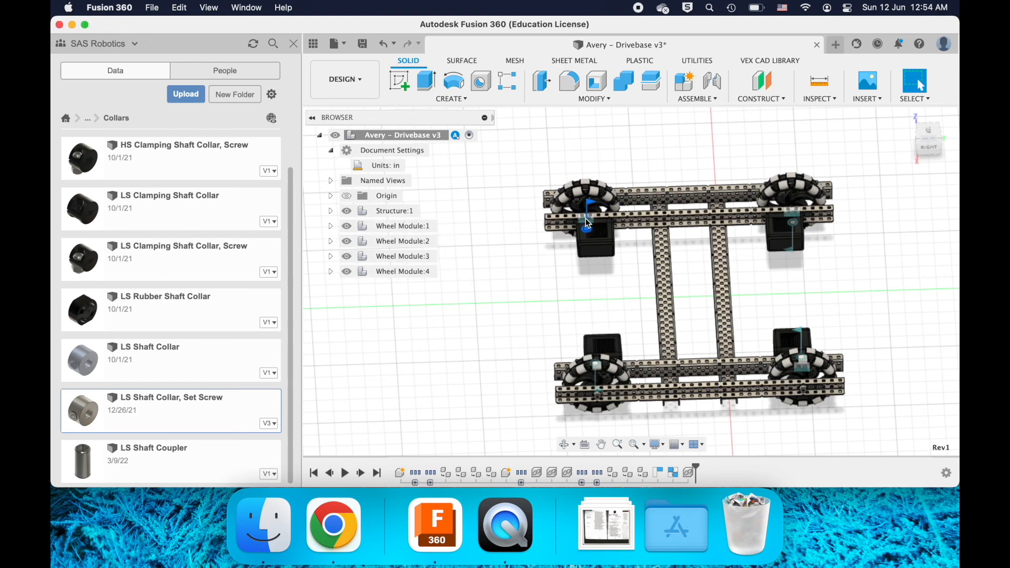
- Hide the Joints folder of the V5 Motor LS Shaft component inside Wheel Module:1, leaving the tree collapsed
shift+scroll(585, 219, left, 5)
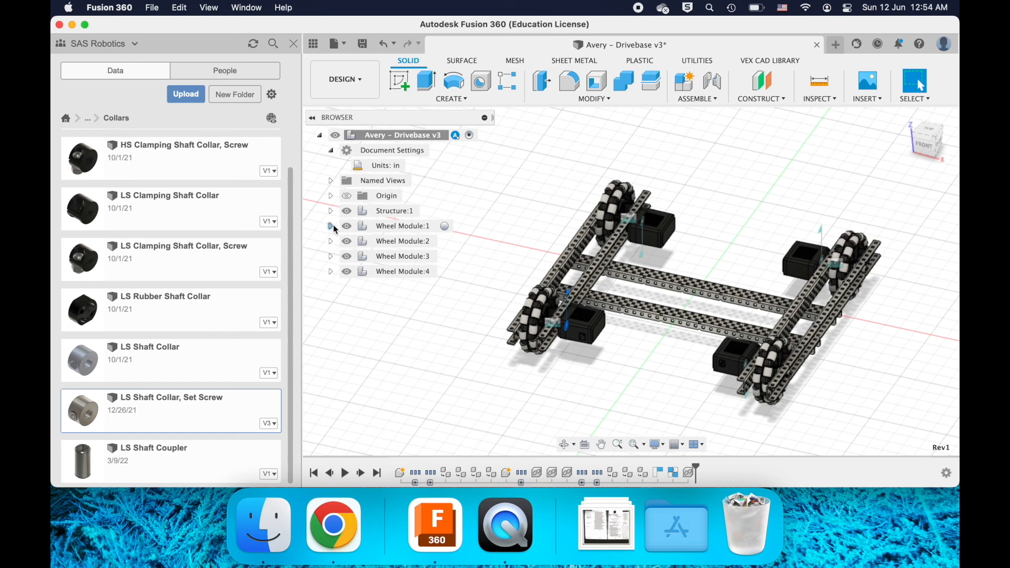
click(330, 226)
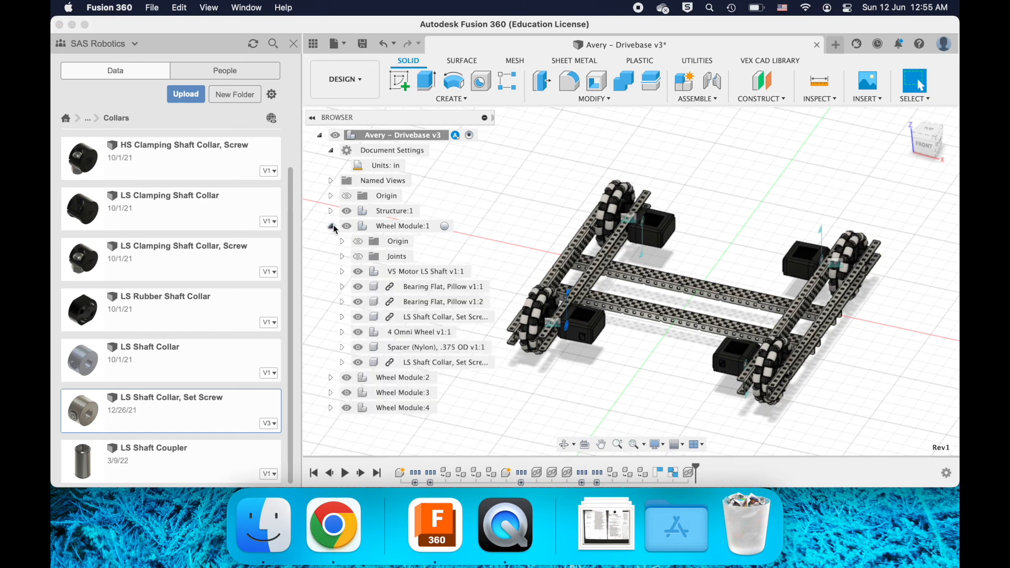
click(342, 272)
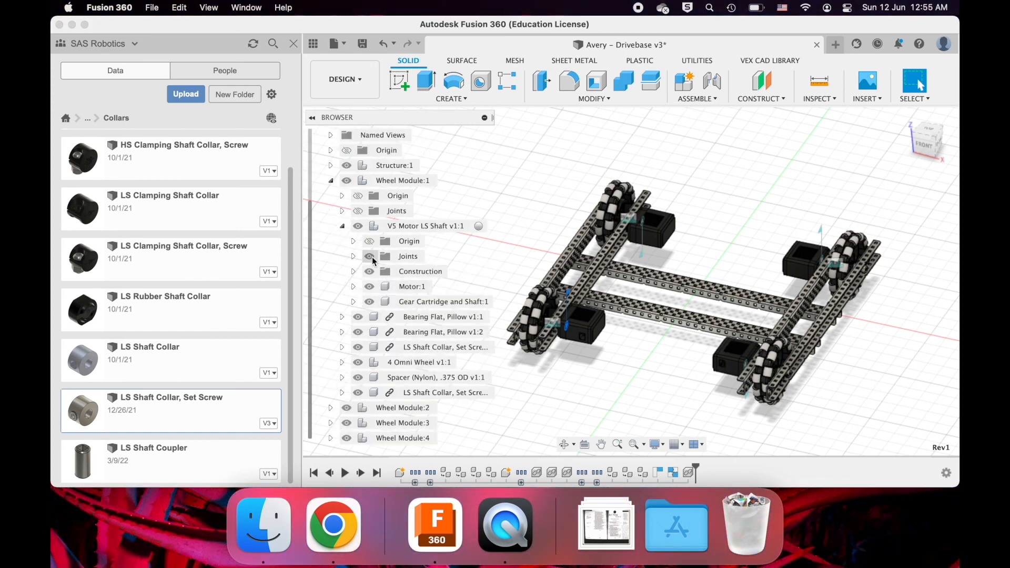
click(369, 257)
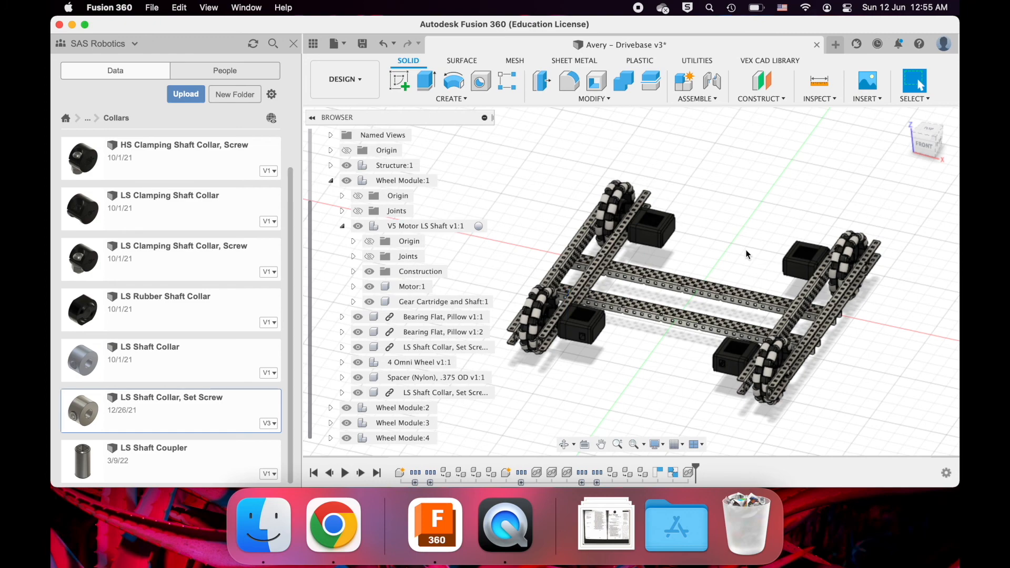
click(342, 226)
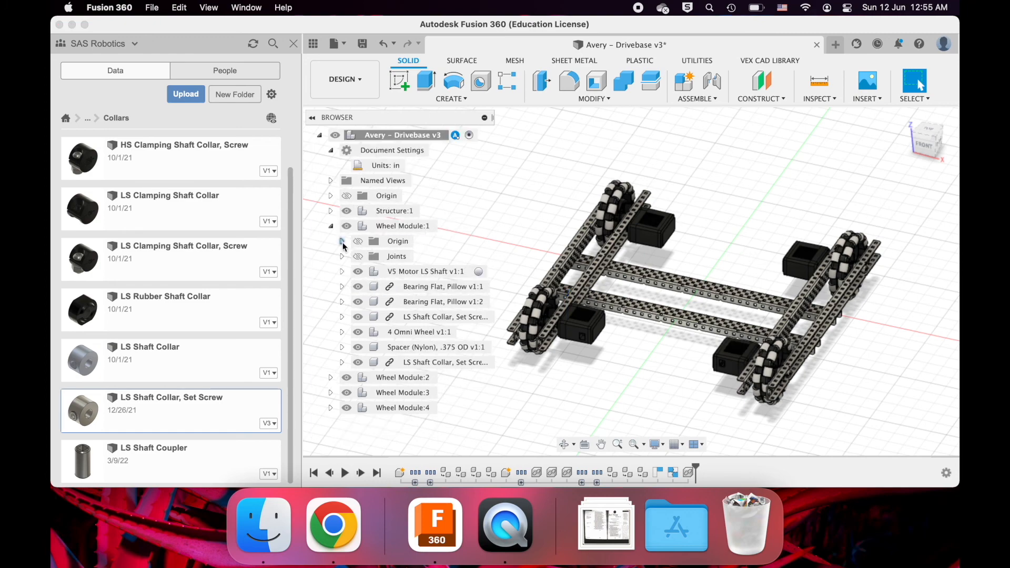
click(332, 227)
- Frame the whole drivebase at an angle from the right and capture a screenshot of the modelling canvas area
shift+middle_drag(683, 285, 683, 285)
scroll(683, 285, up, 5)
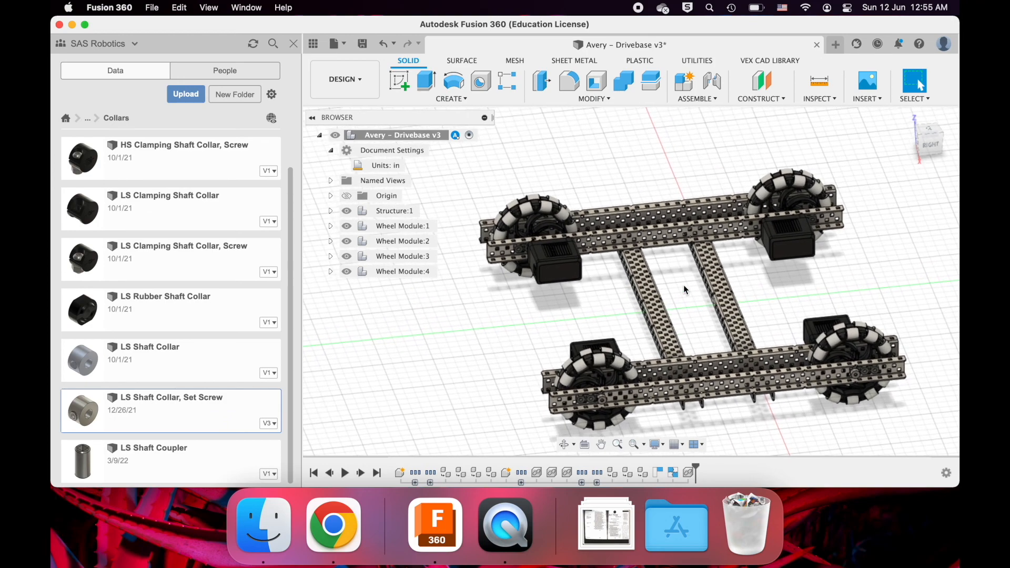
key(super+shift+4)
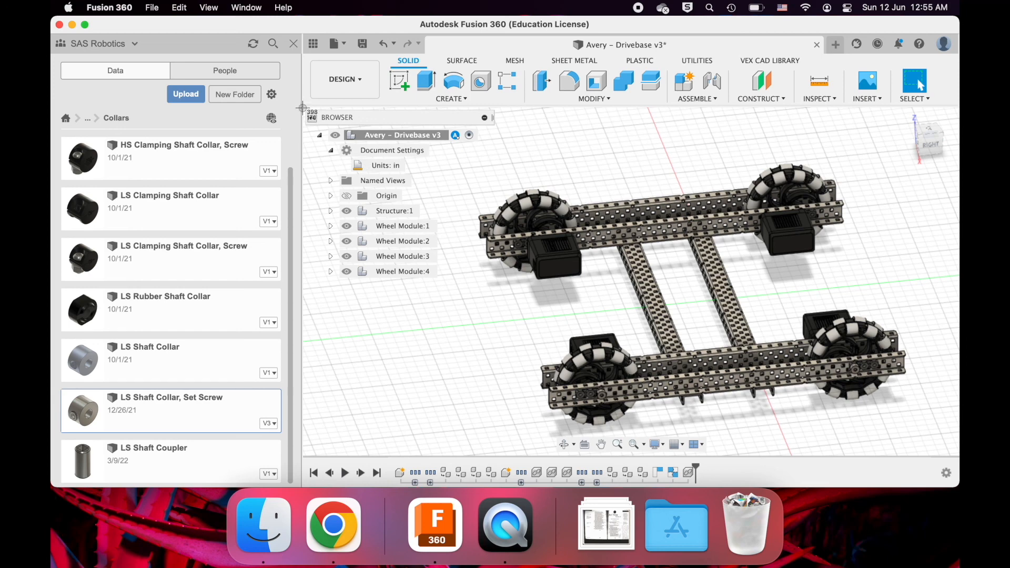
drag(302, 107, 957, 455)
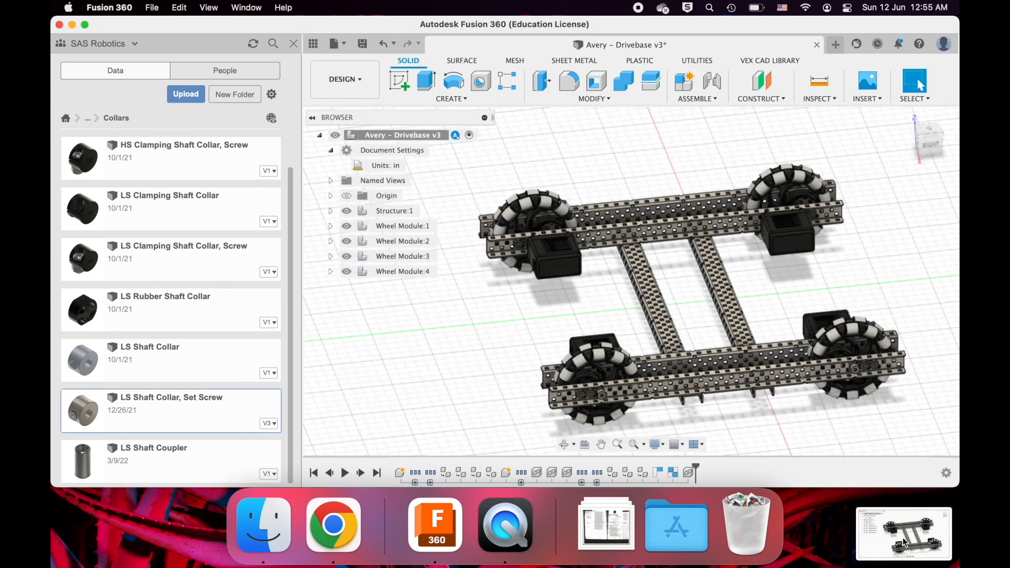
drag(893, 546, 958, 545)
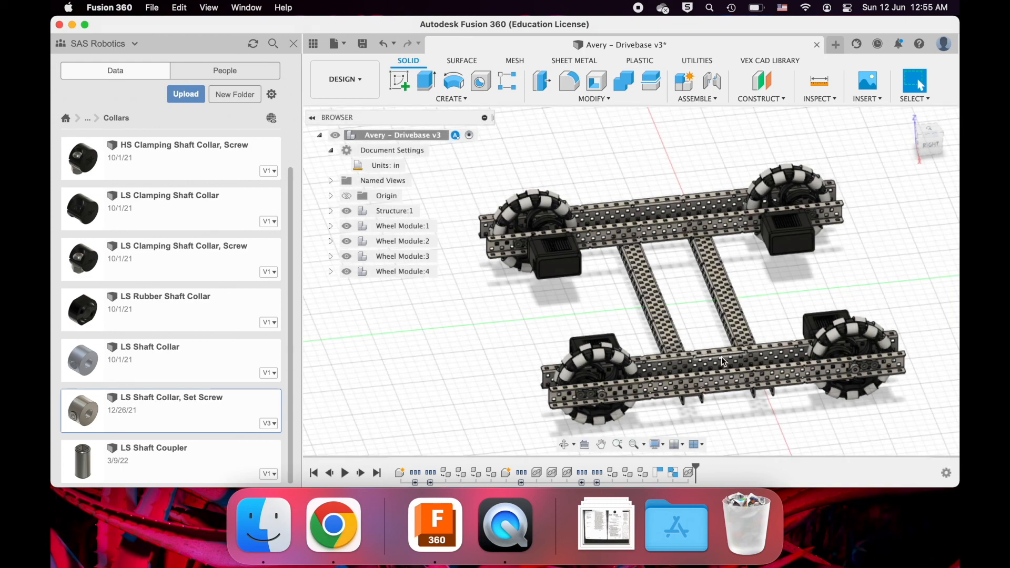
- Look over the finished drivebase from the right side, at a low angle and from above the back
scroll(721, 361, left, 2)
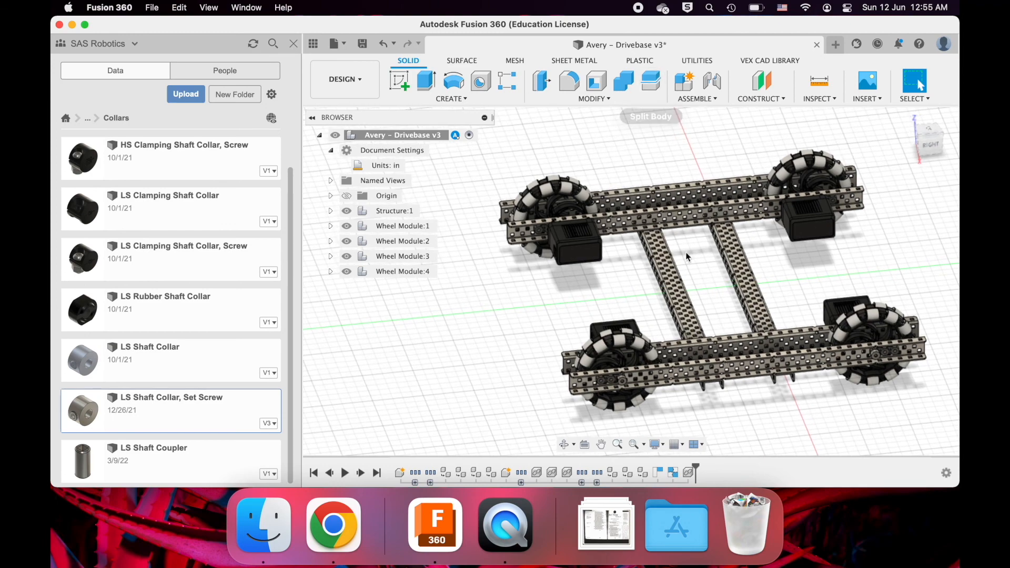
shift+scroll(685, 257, right, 4)
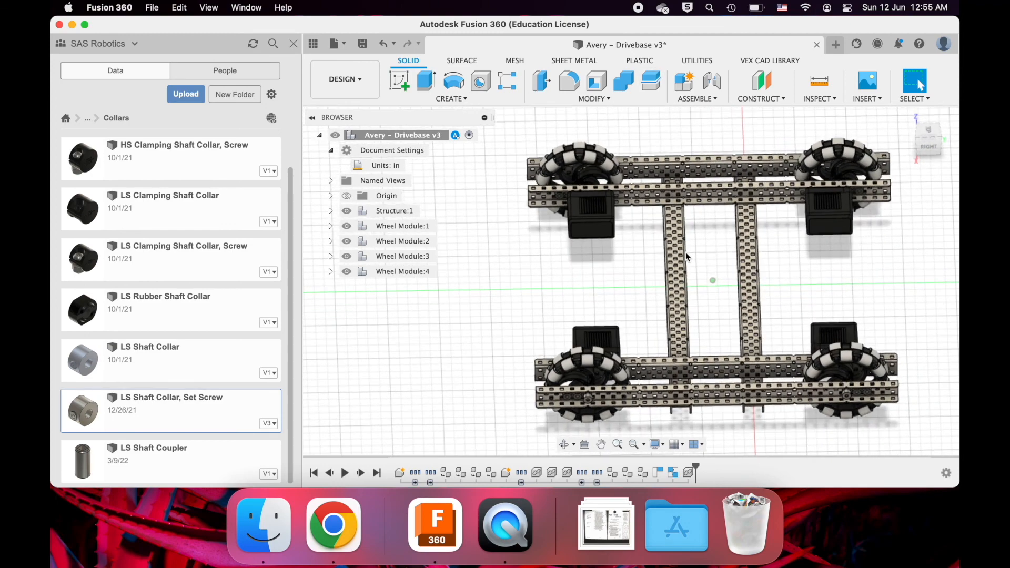
shift+scroll(685, 256, left, 3)
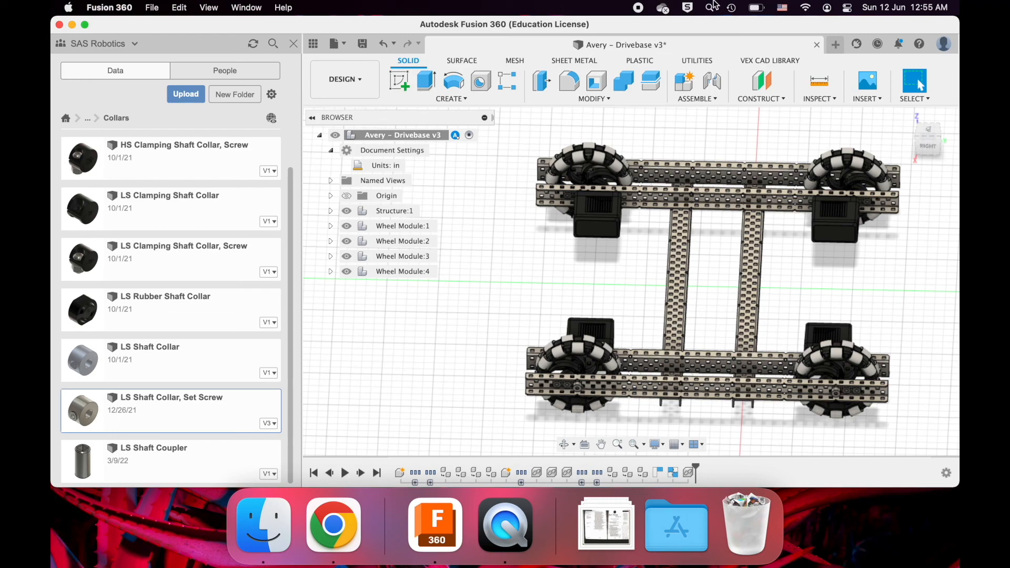
shift+scroll(635, 225, down, 6)
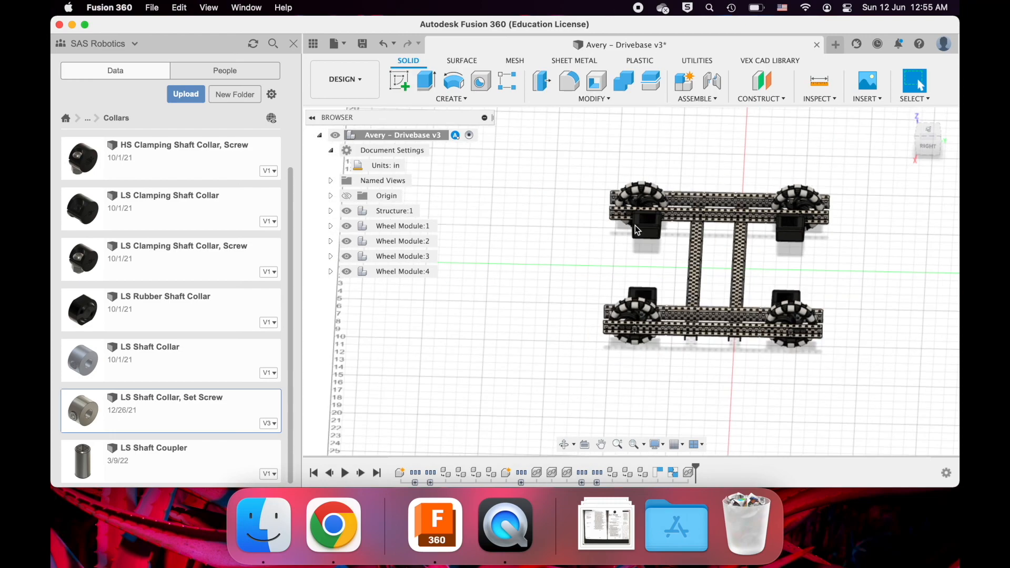
shift+scroll(635, 225, up, 6)
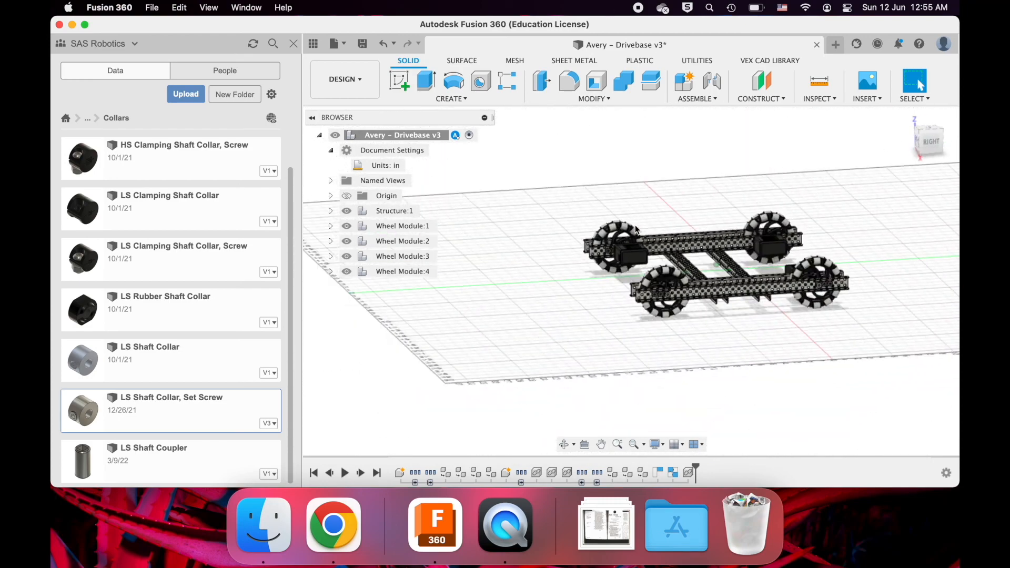
shift+scroll(636, 225, left, 4)
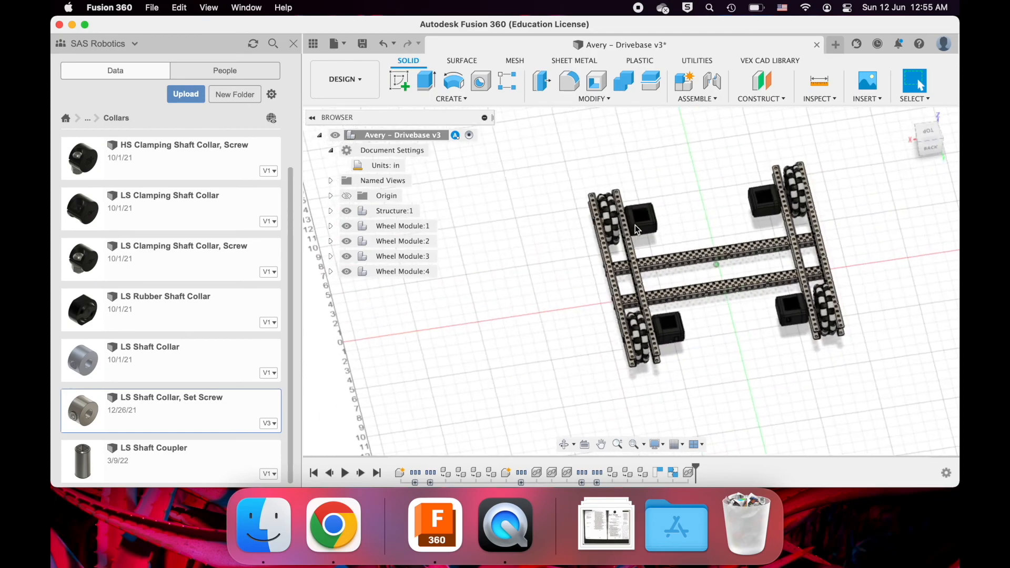